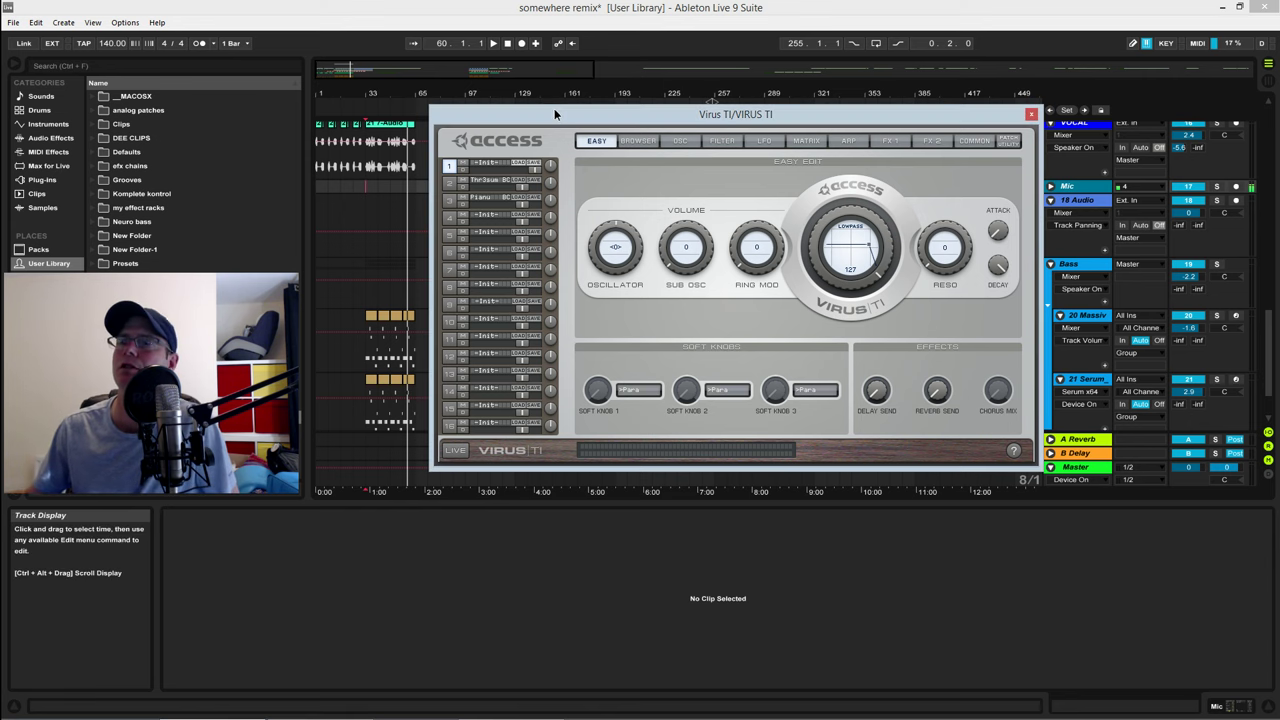
left_click_drag(554, 108, 548, 248)
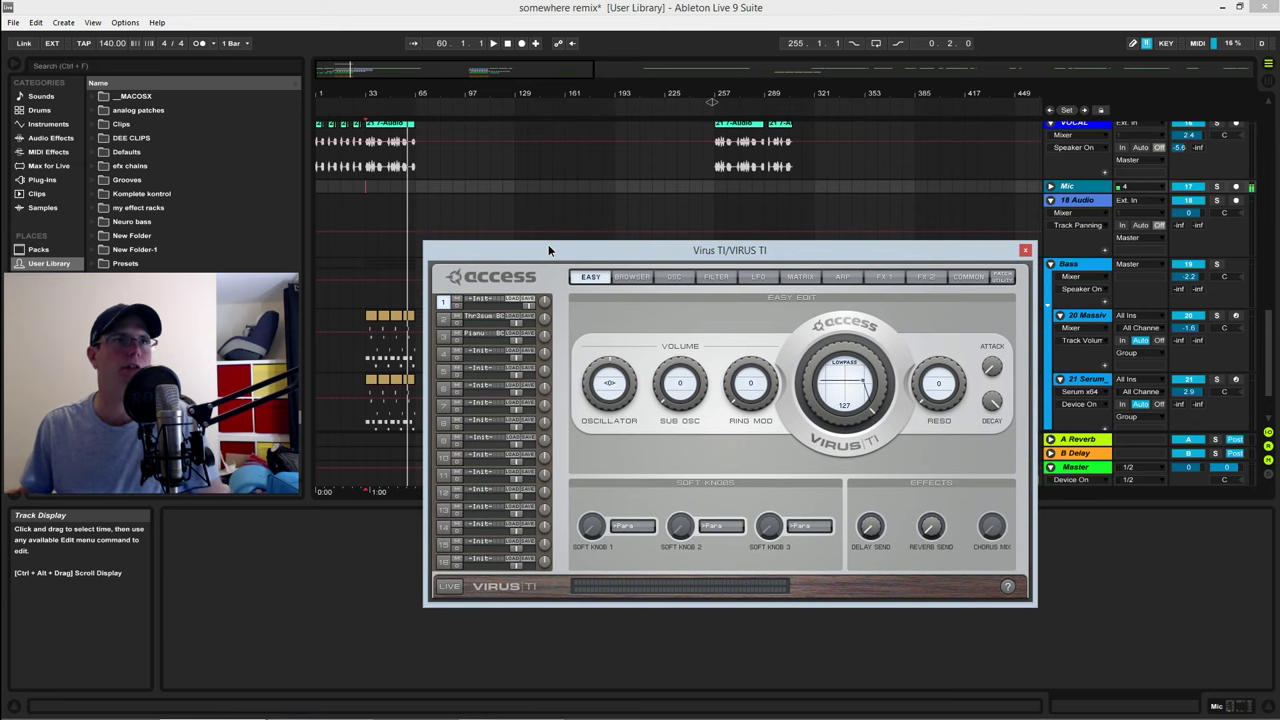
left_click_drag(548, 244, 549, 243)
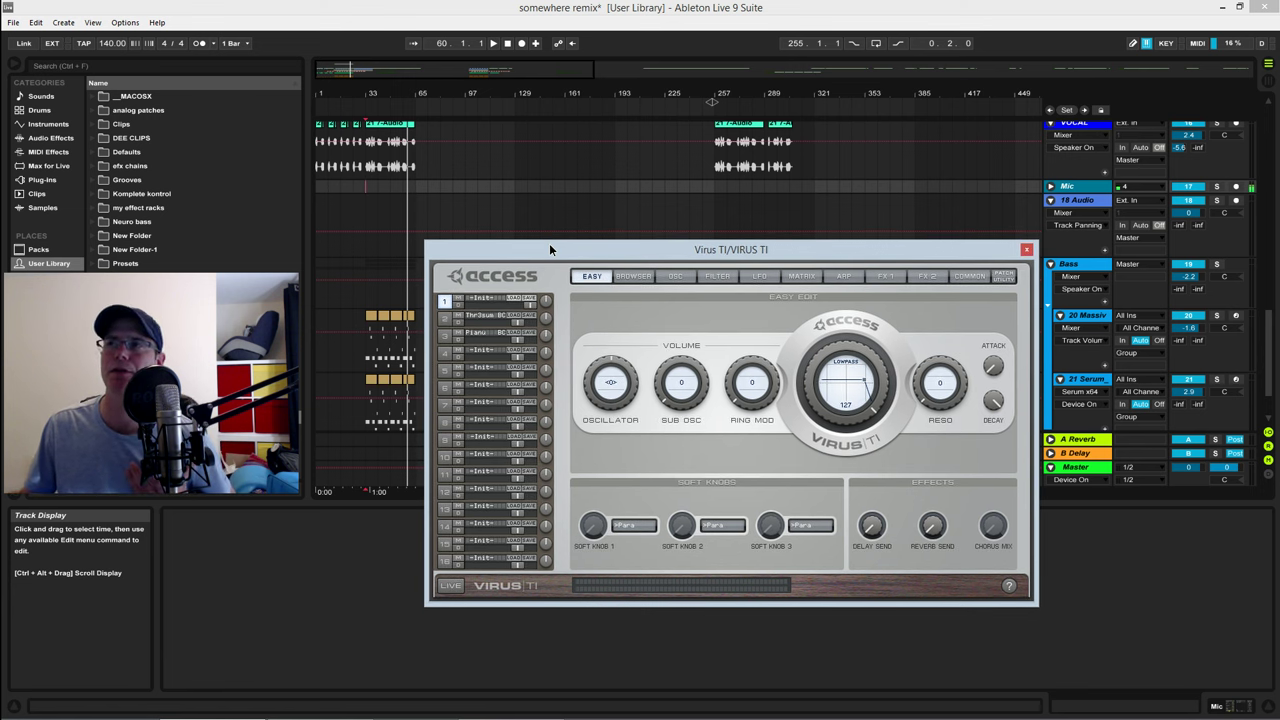
left_click_drag(548, 242, 556, 172)
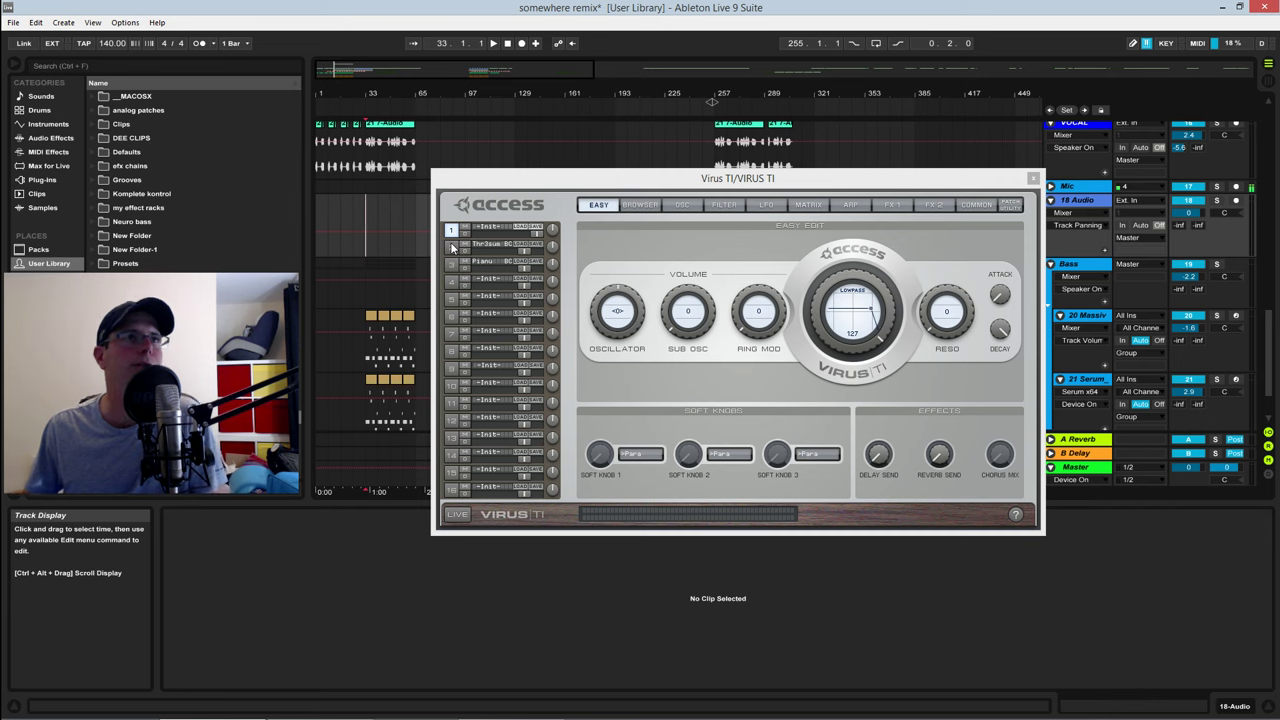
Step: Play the arrangement from bar 33 and move the Virus TI window clear of the tracks
key("space")
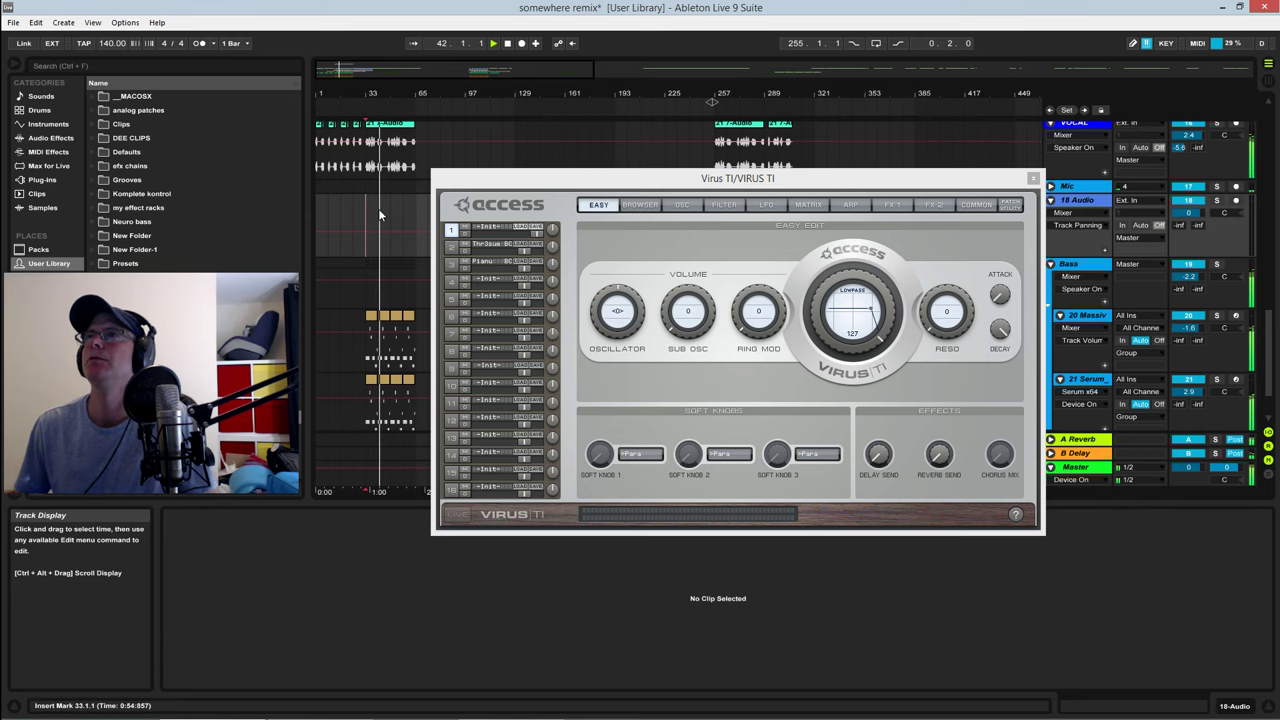
scroll(460, 156, "up", 5)
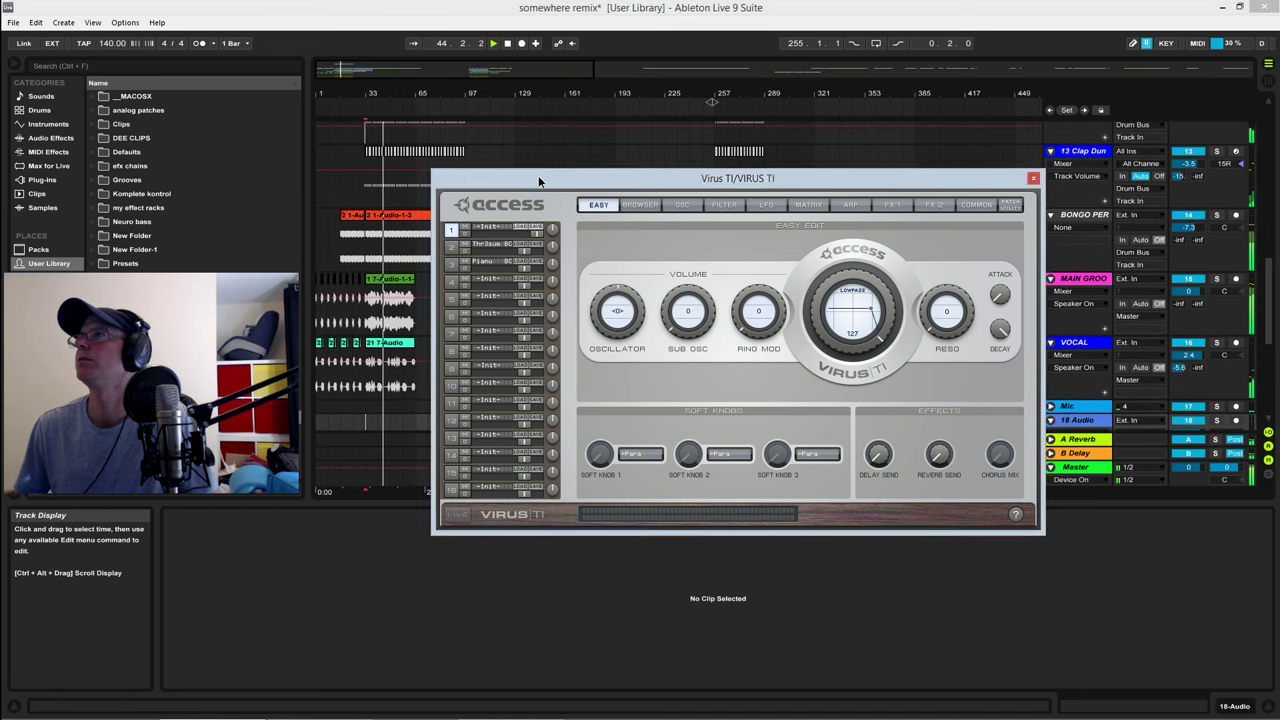
left_click_drag(528, 182, 731, 474)
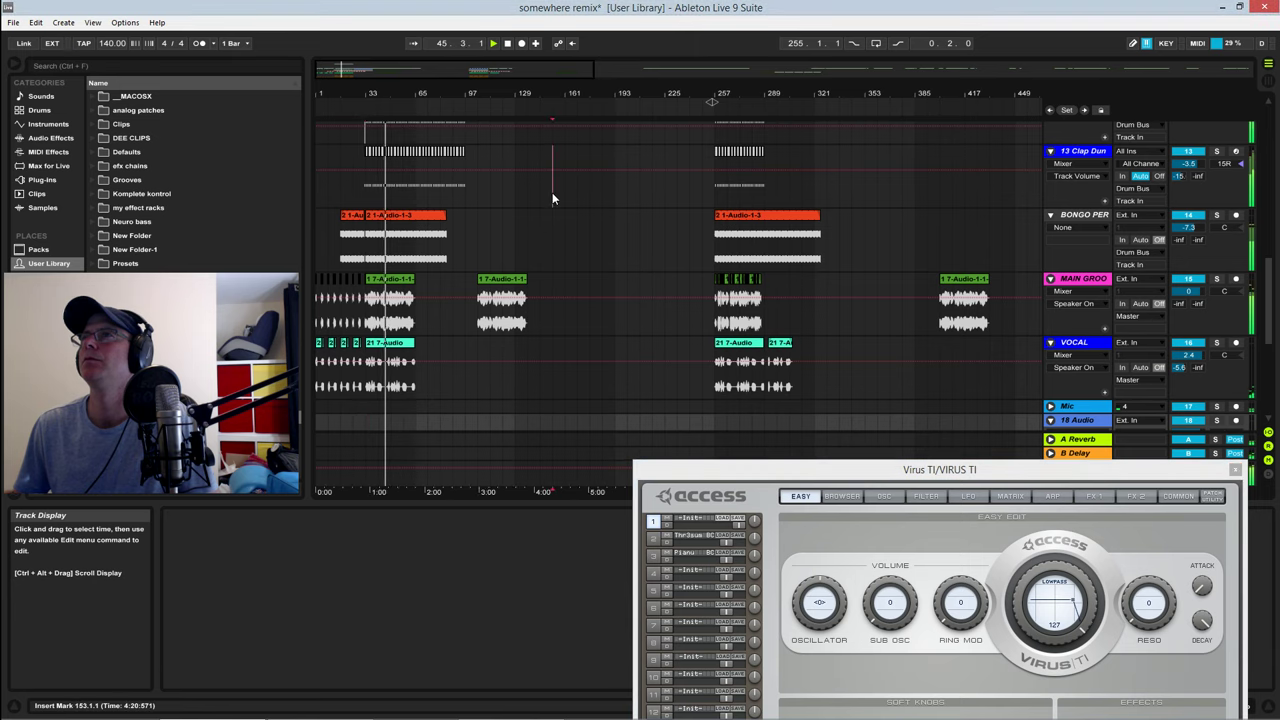
scroll(553, 197, "up", 6)
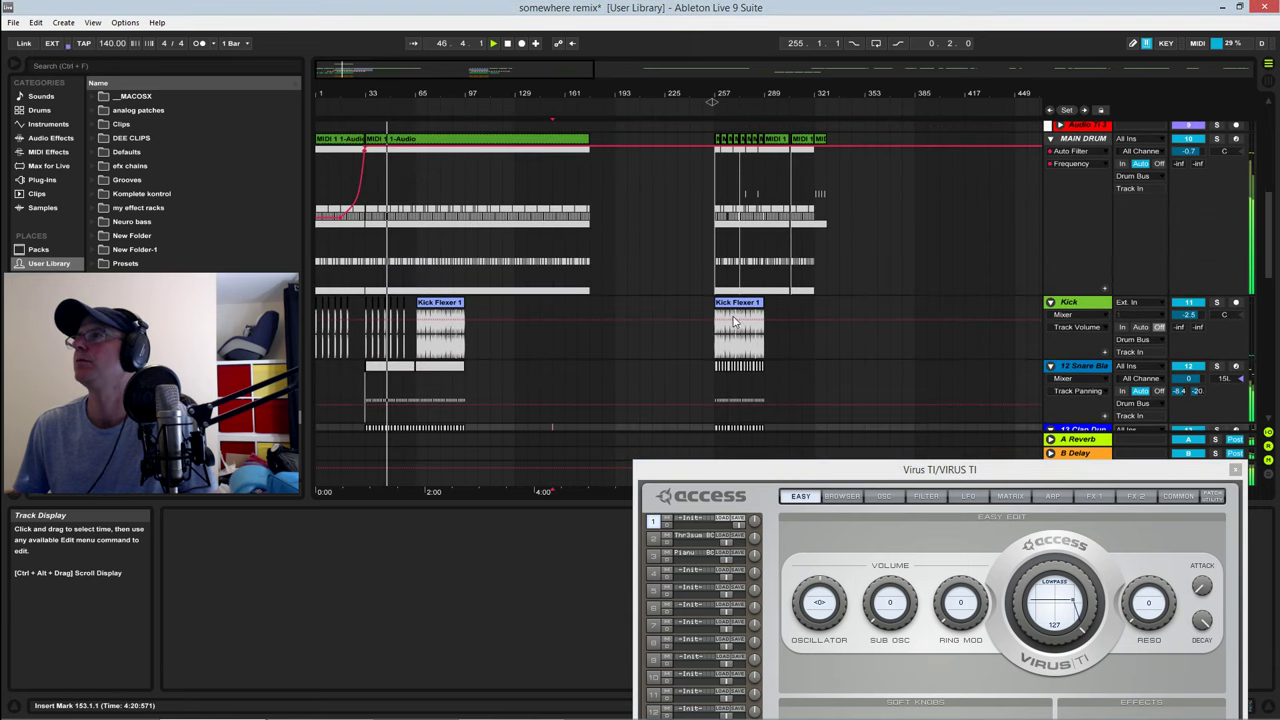
Step: Extend the start of the long Kick Flexer 1 clip back to bar 65 and play the transition
left_click_drag(420, 96, 422, 160)
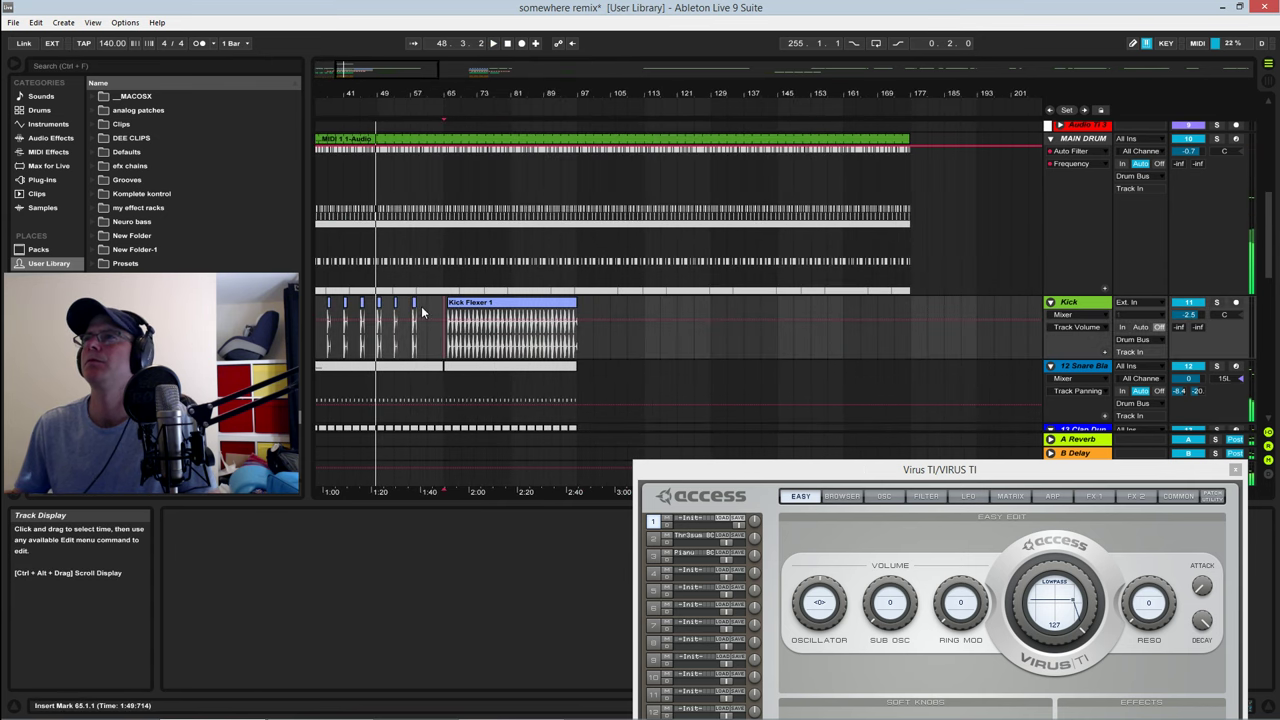
key("space")
key("space")
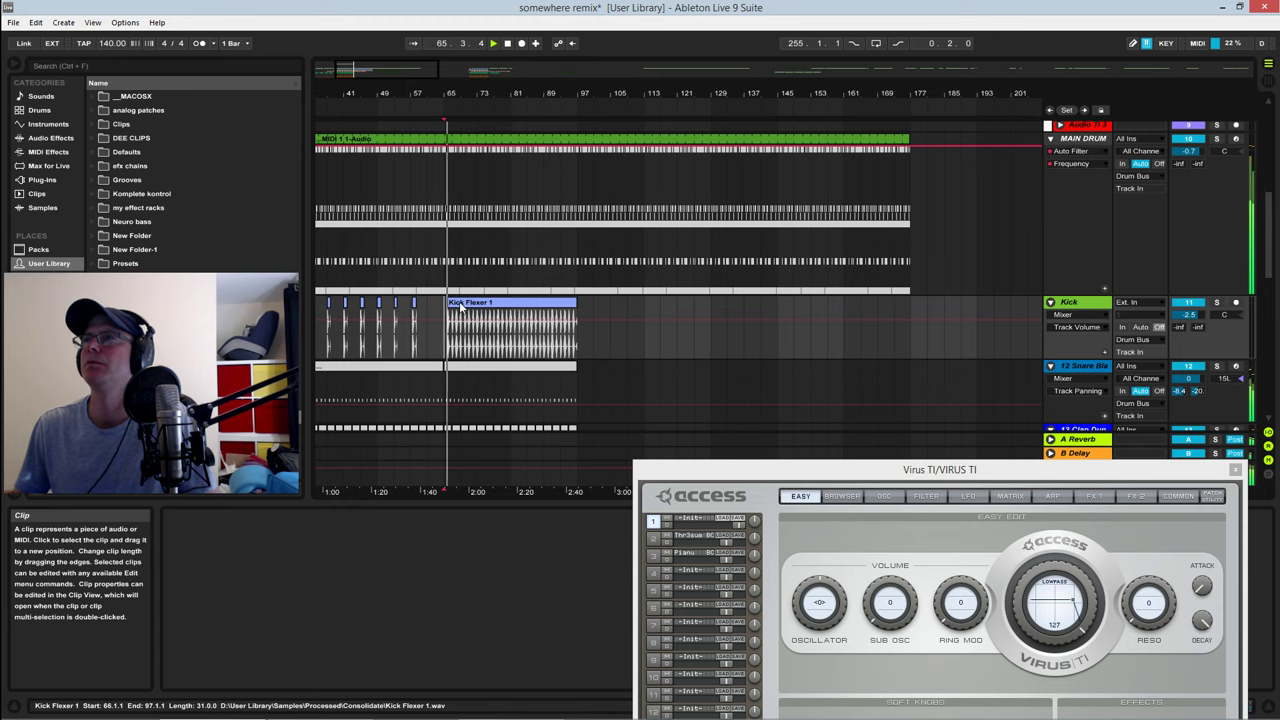
left_click(451, 303)
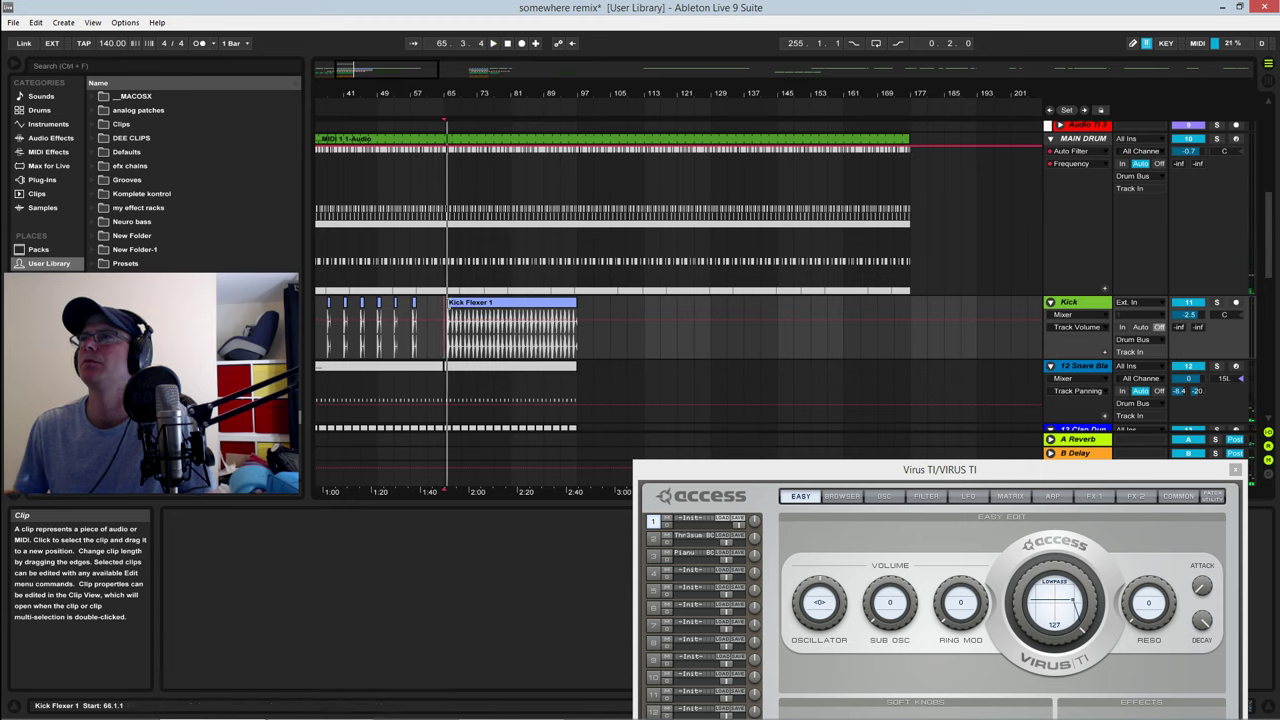
left_click(449, 304)
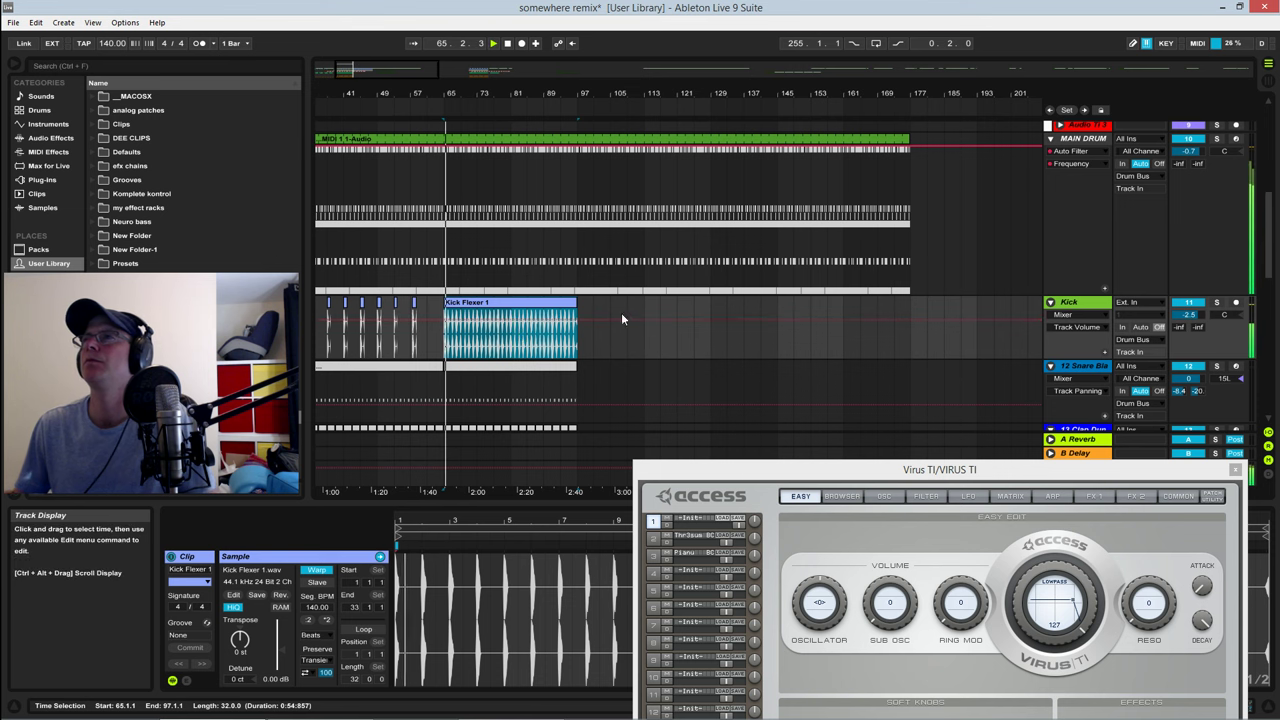
key("space")
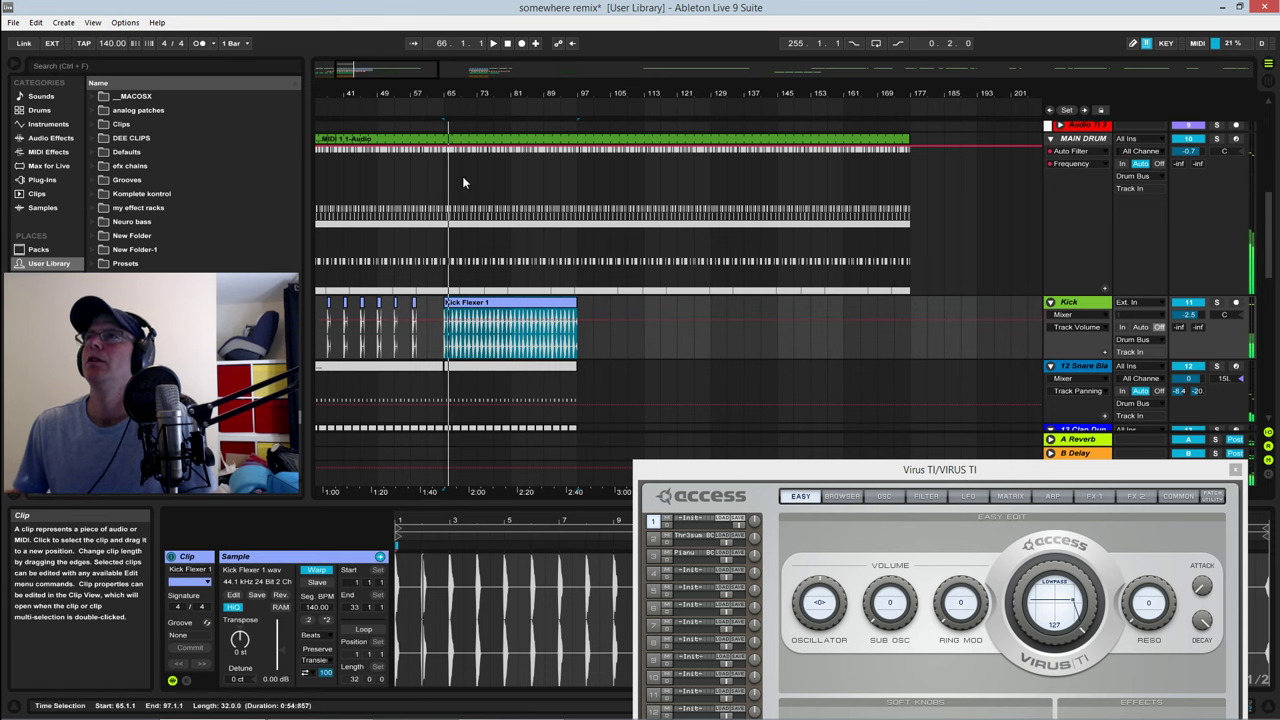
Step: Play the section from bar 65, check which tracks sound there, and deactivate the bongo percussion track
left_click_drag(450, 92, 520, 88)
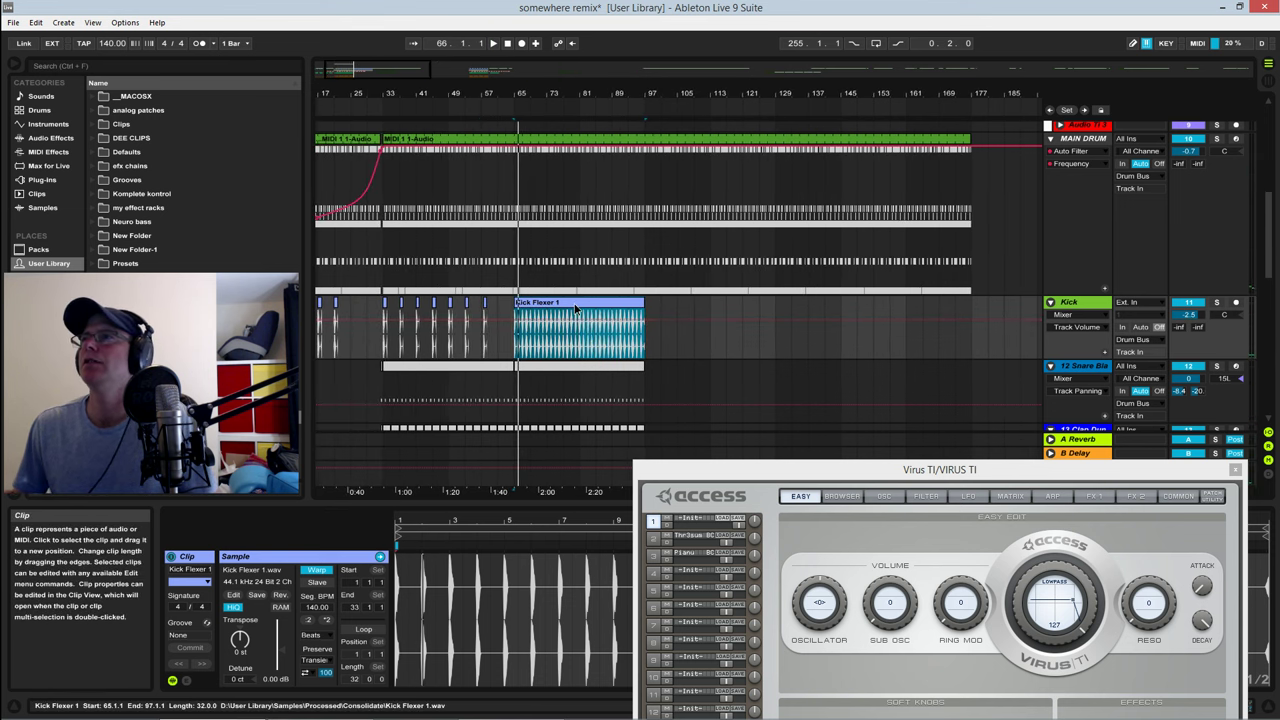
left_click(510, 316)
key("space")
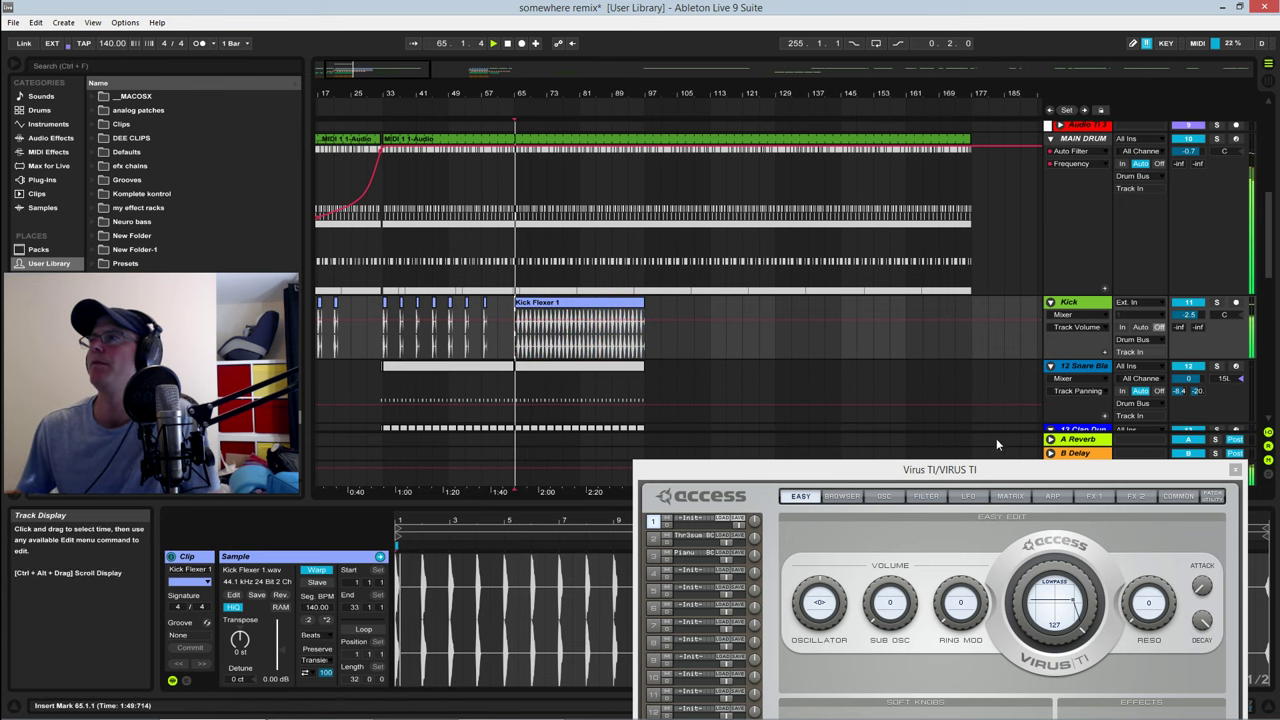
scroll(934, 307, "down", 5)
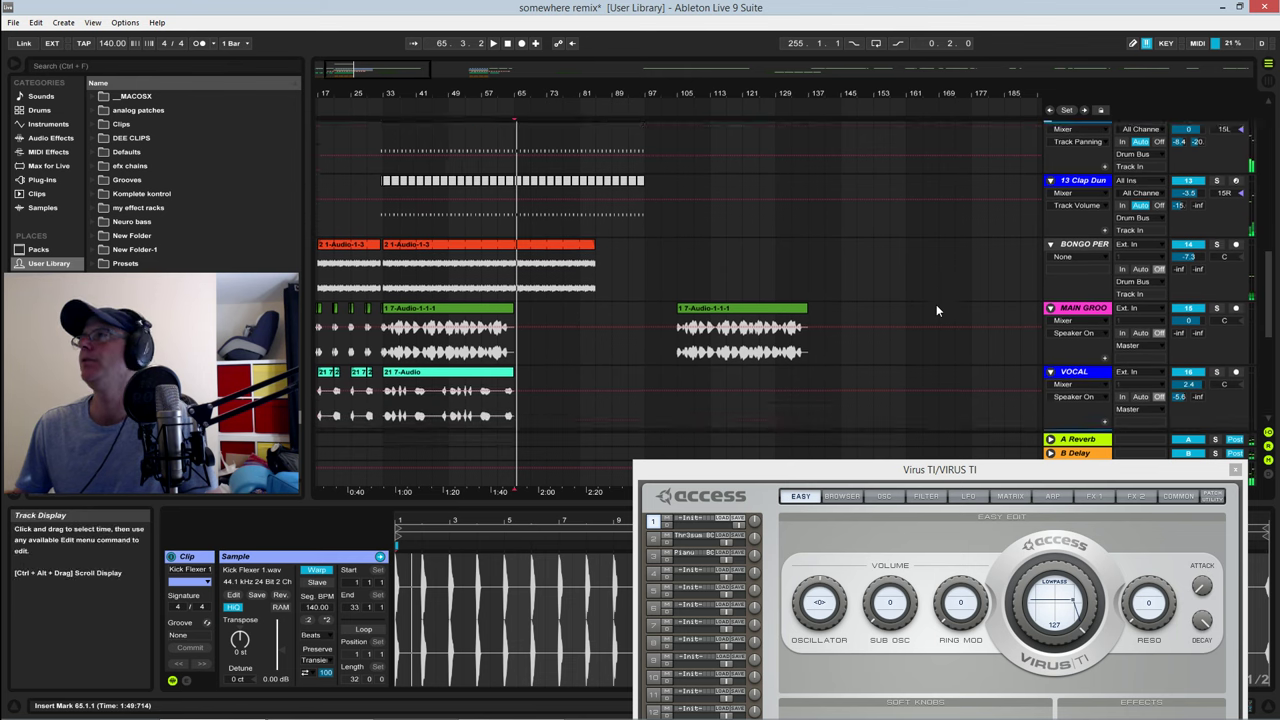
scroll(610, 293, "down", 4)
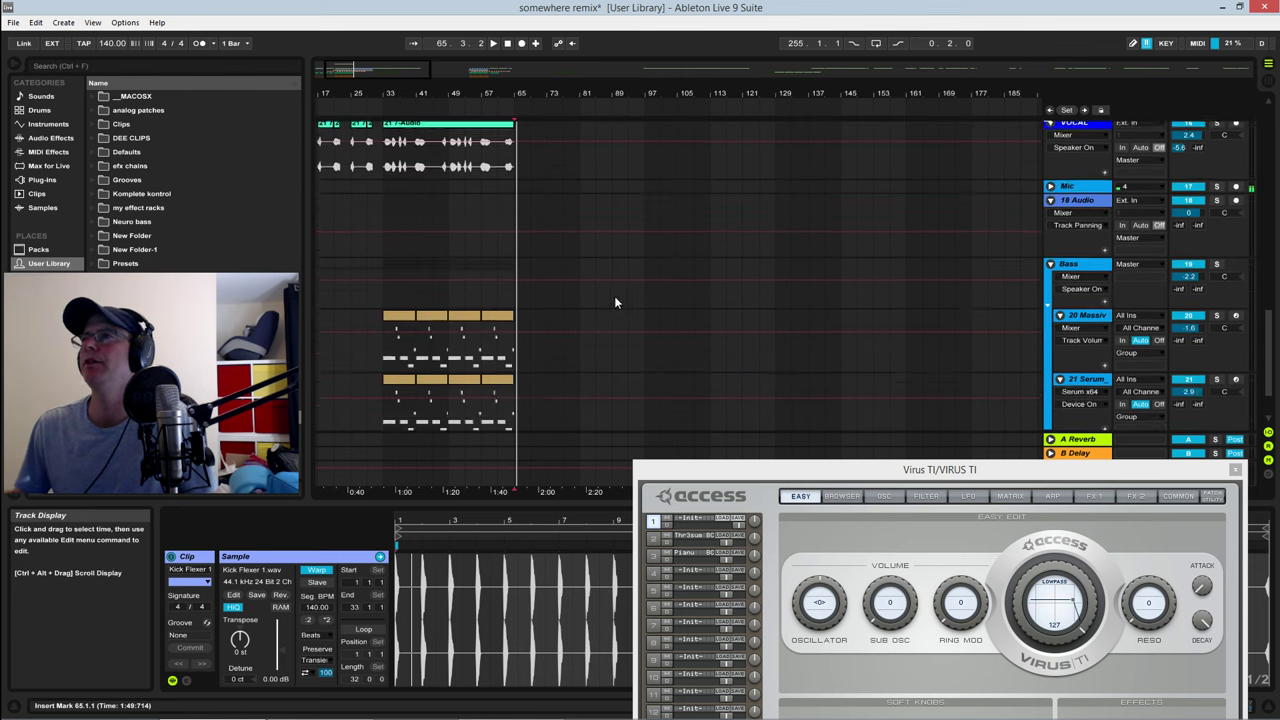
scroll(507, 318, "up", 3)
scroll(510, 290, "up", 1)
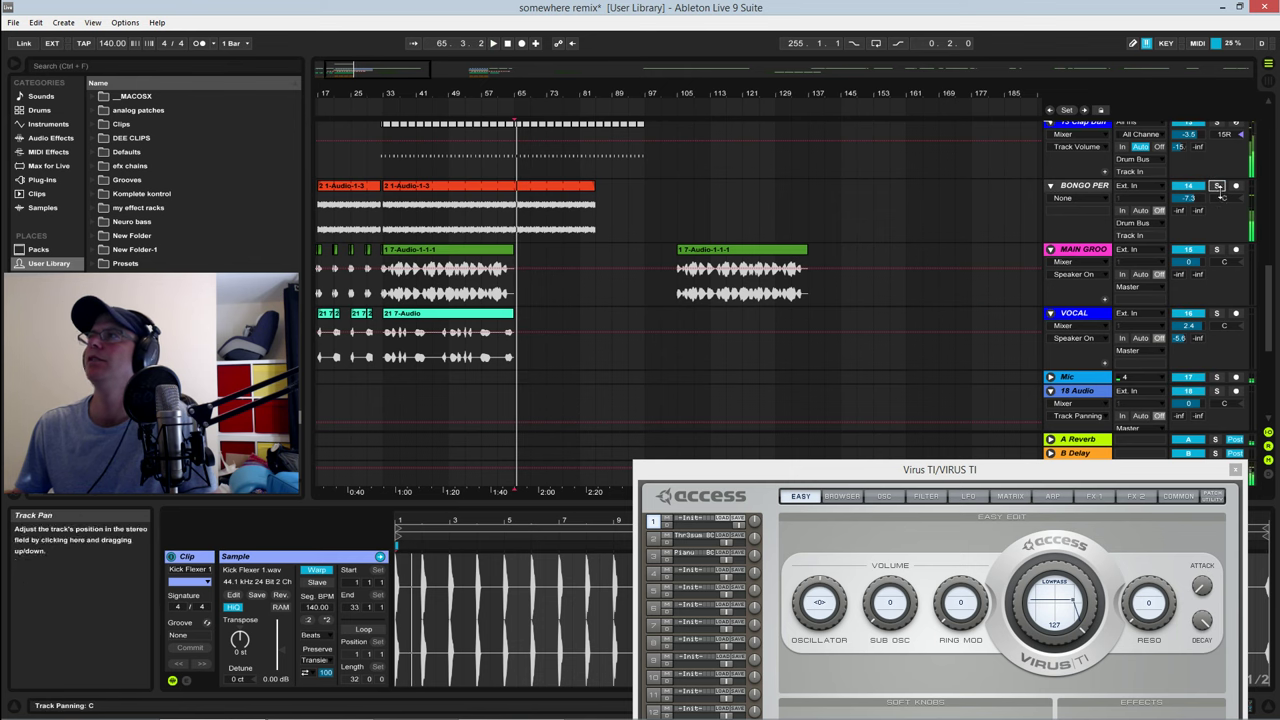
scroll(690, 263, "up", 6)
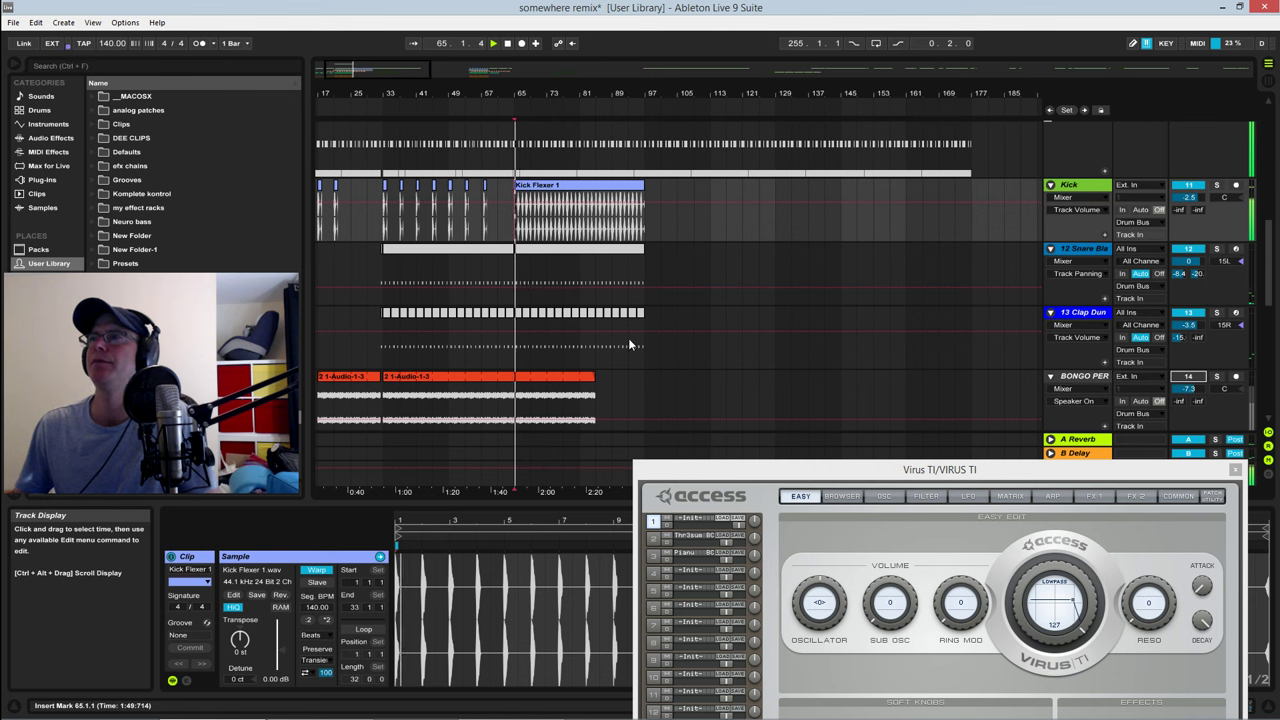
Step: Play the arrangement from bar 33 and from bar 65 to compare the two sections
left_click_drag(749, 466, 724, 296)
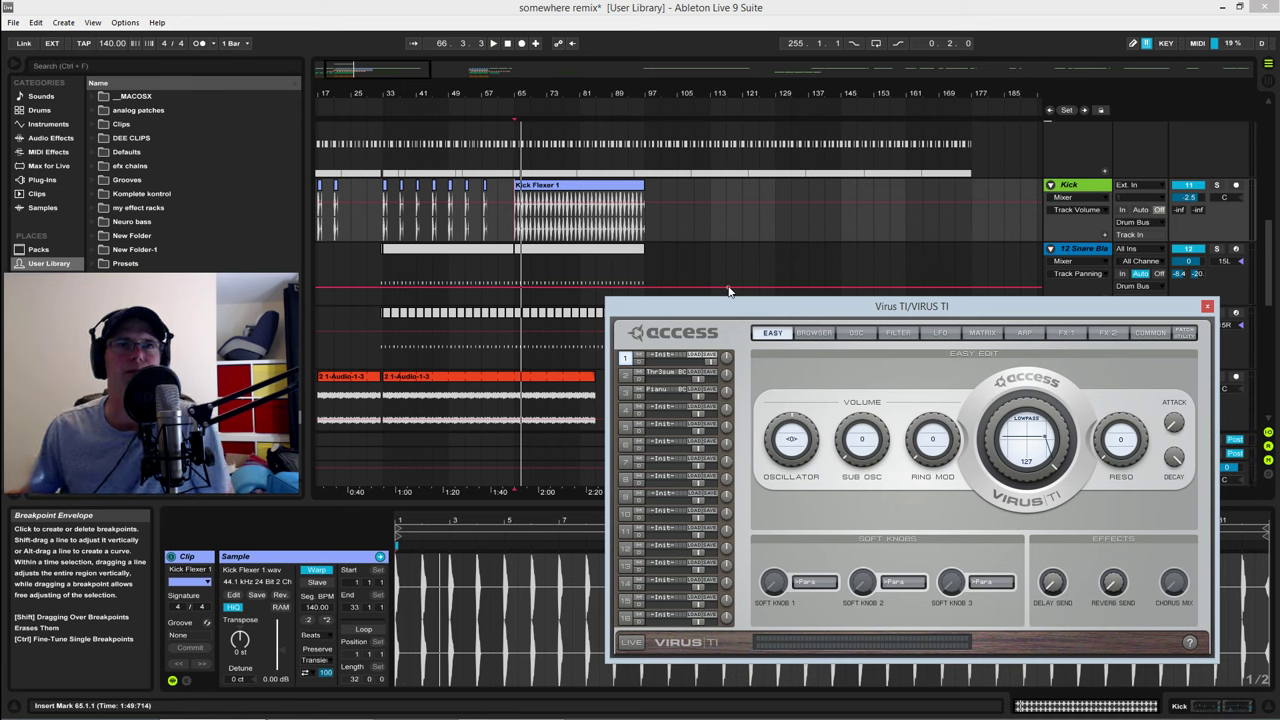
left_click(384, 263)
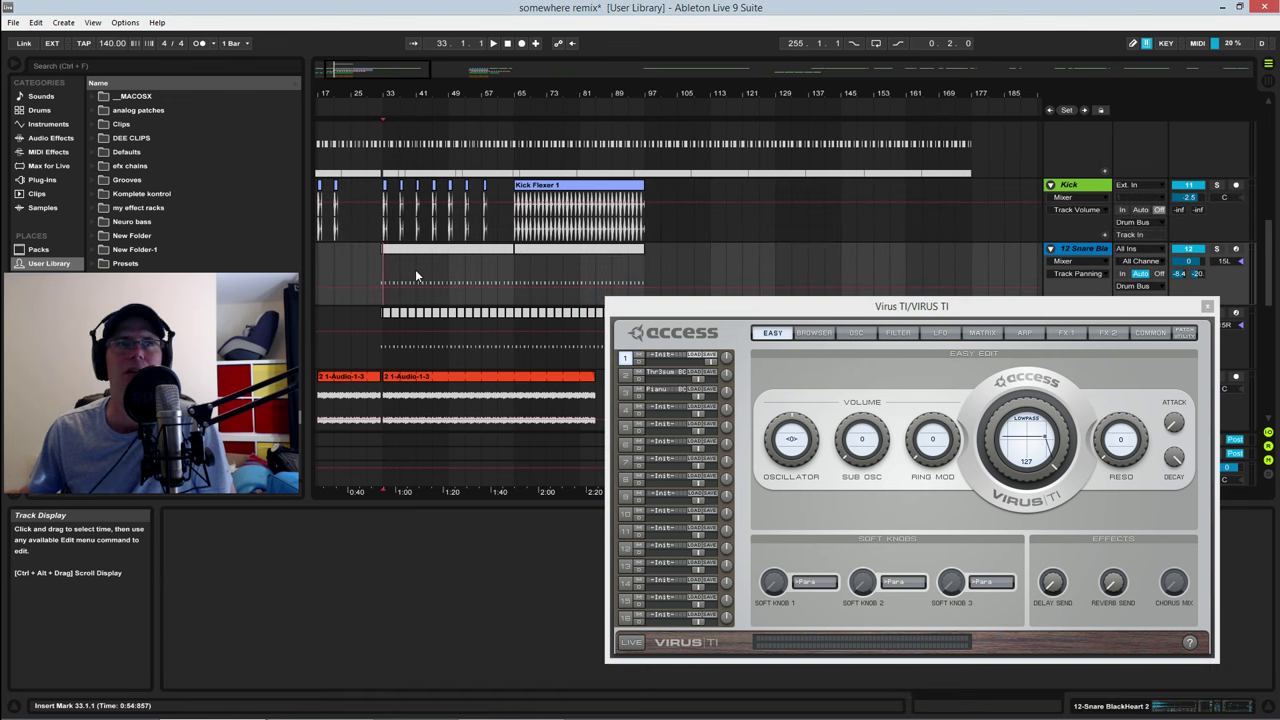
scroll(476, 253, "up", 5)
scroll(479, 253, "up", 1)
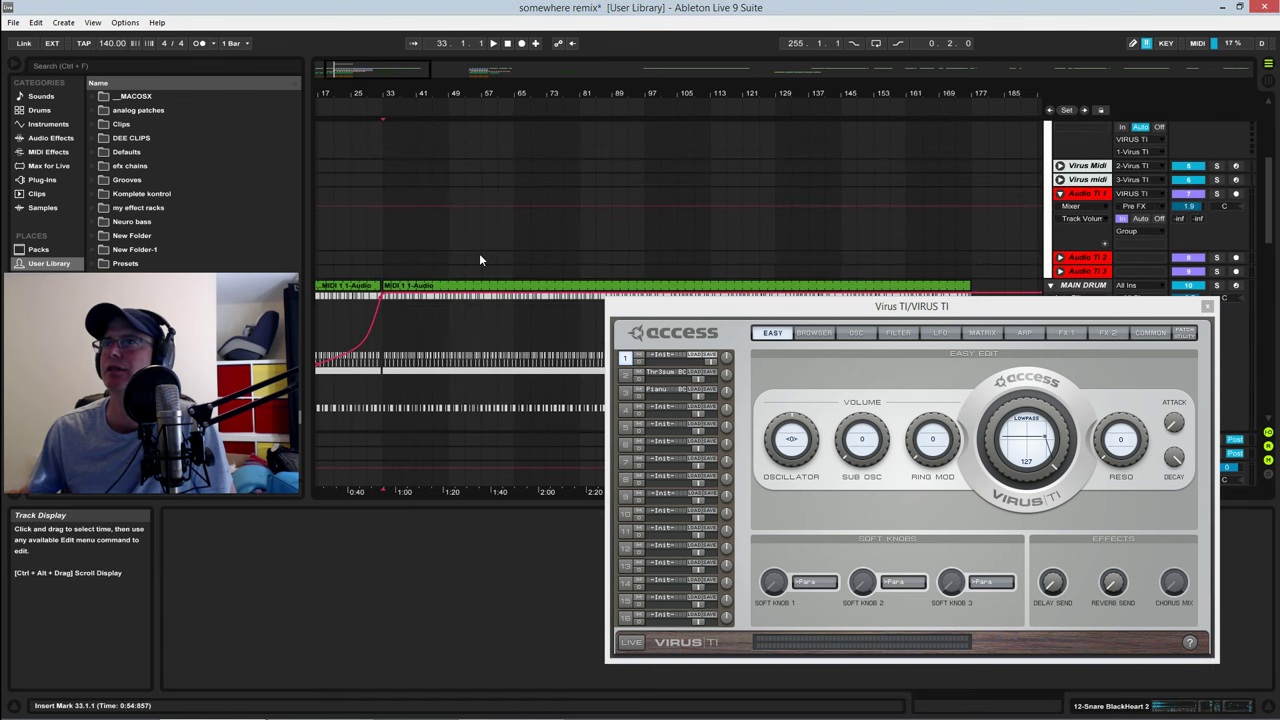
scroll(470, 250, "down", 8)
scroll(432, 234, "down", 4)
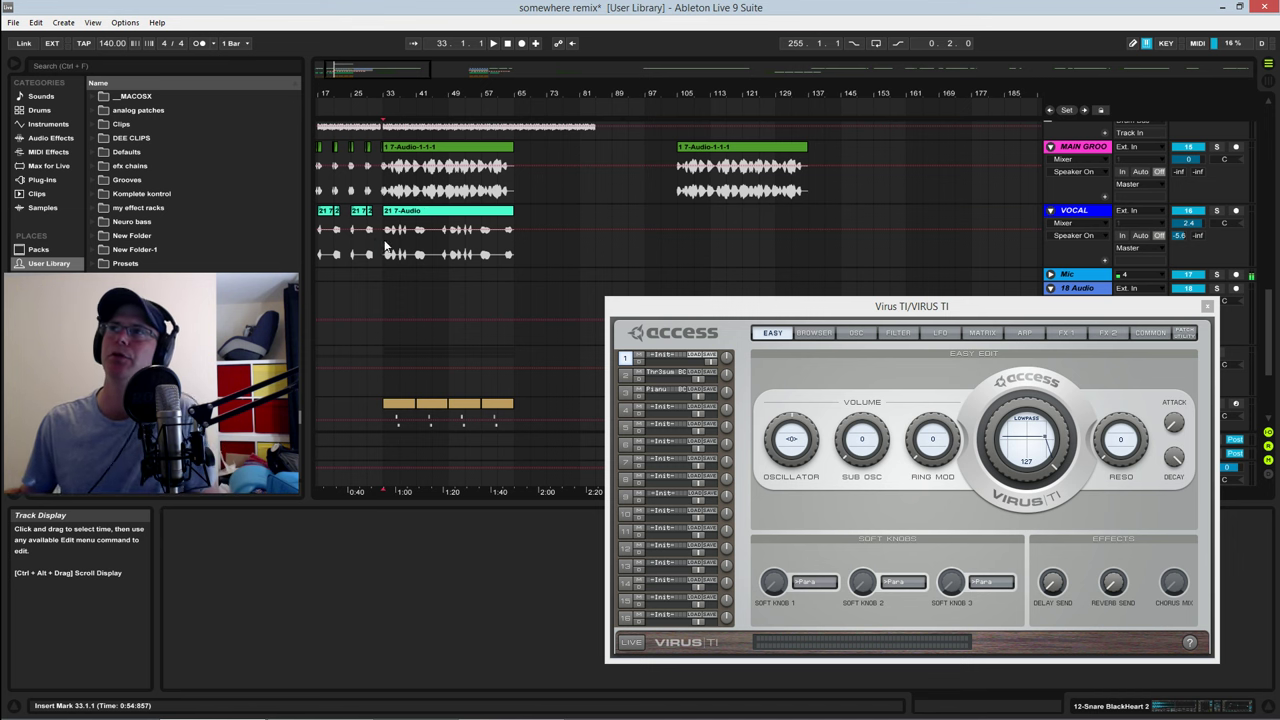
left_click(385, 245)
key("space")
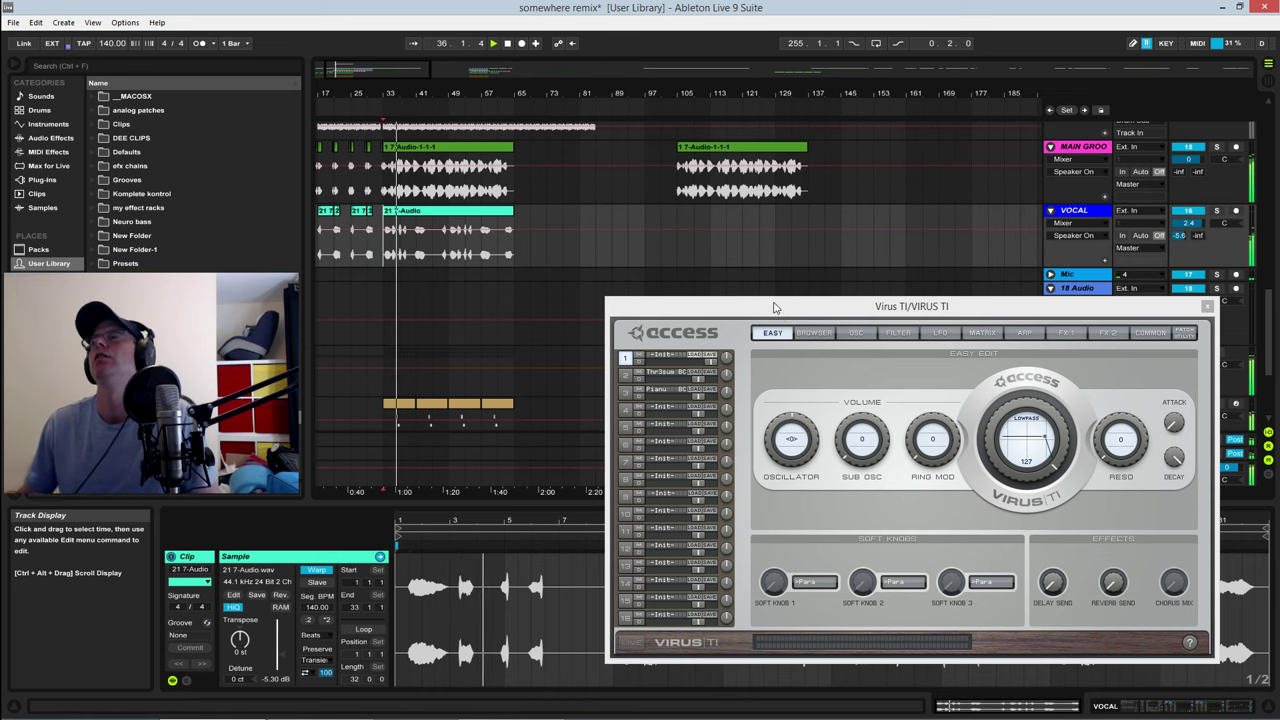
left_click_drag(773, 307, 748, 404)
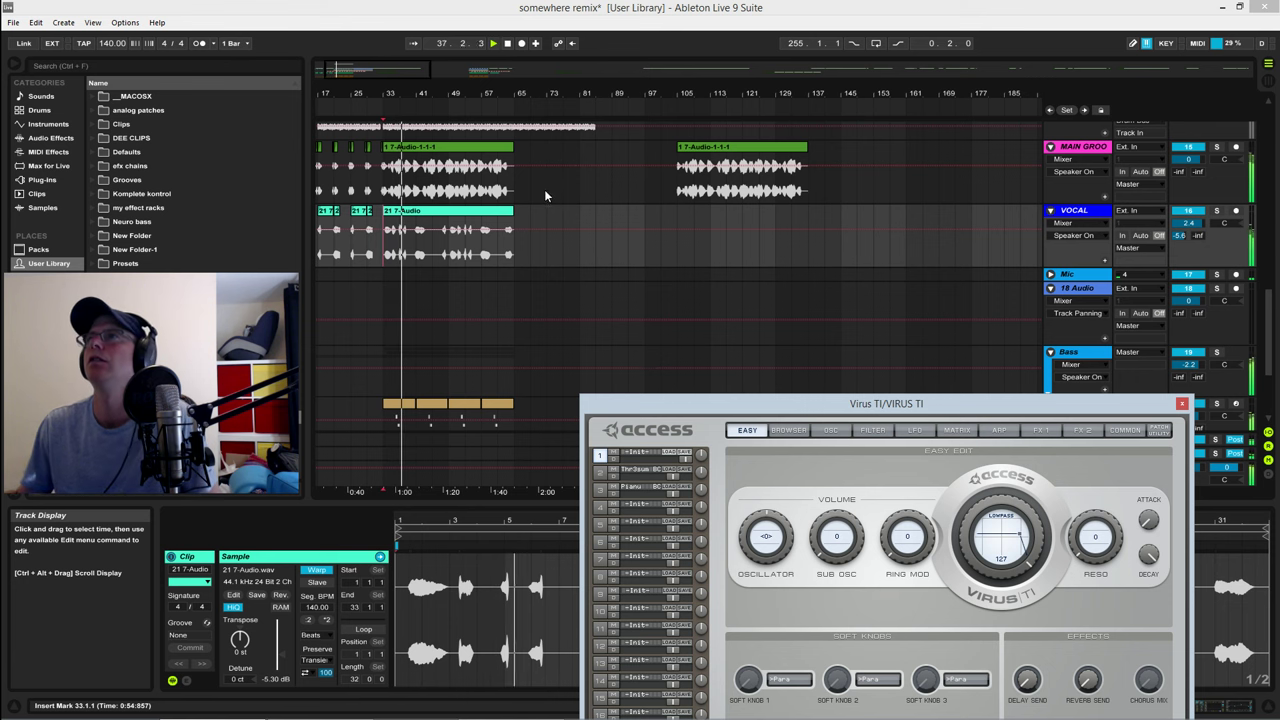
left_click(515, 190)
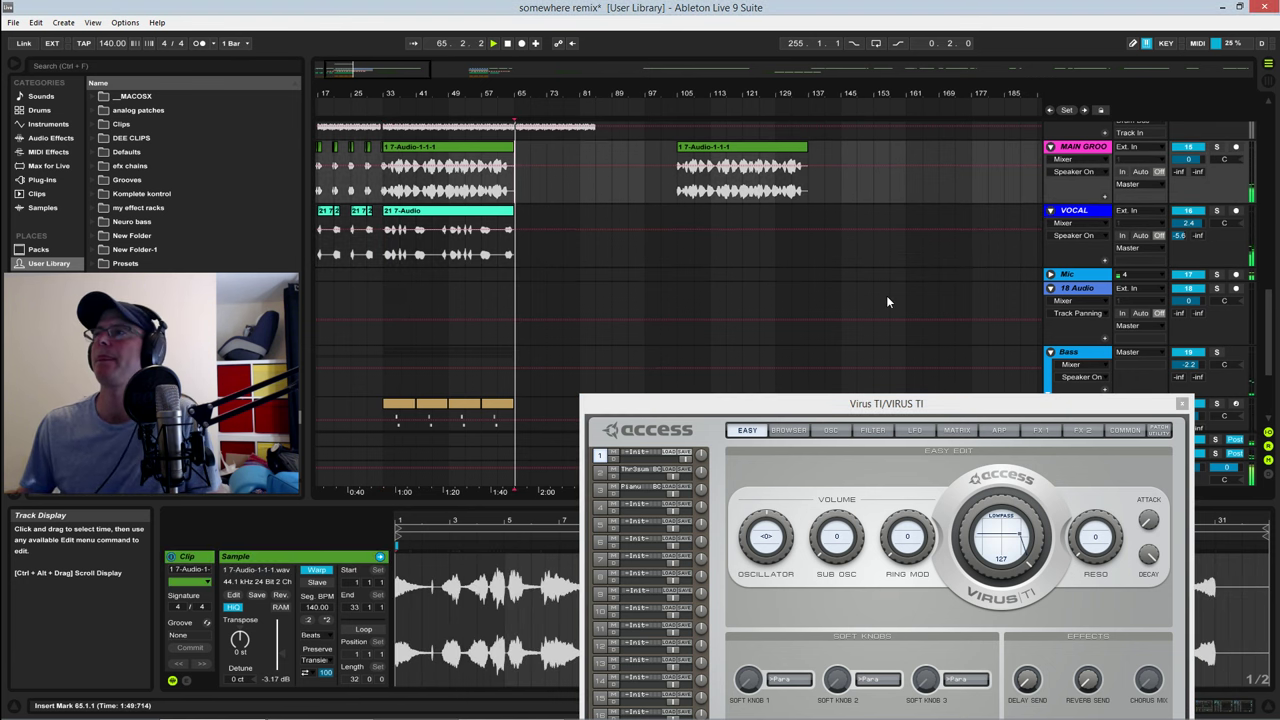
Step: Create an empty 32-bar MIDI clip from bar 65 to bar 97 on the first Virus Midi track
scroll(592, 206, "up", 15)
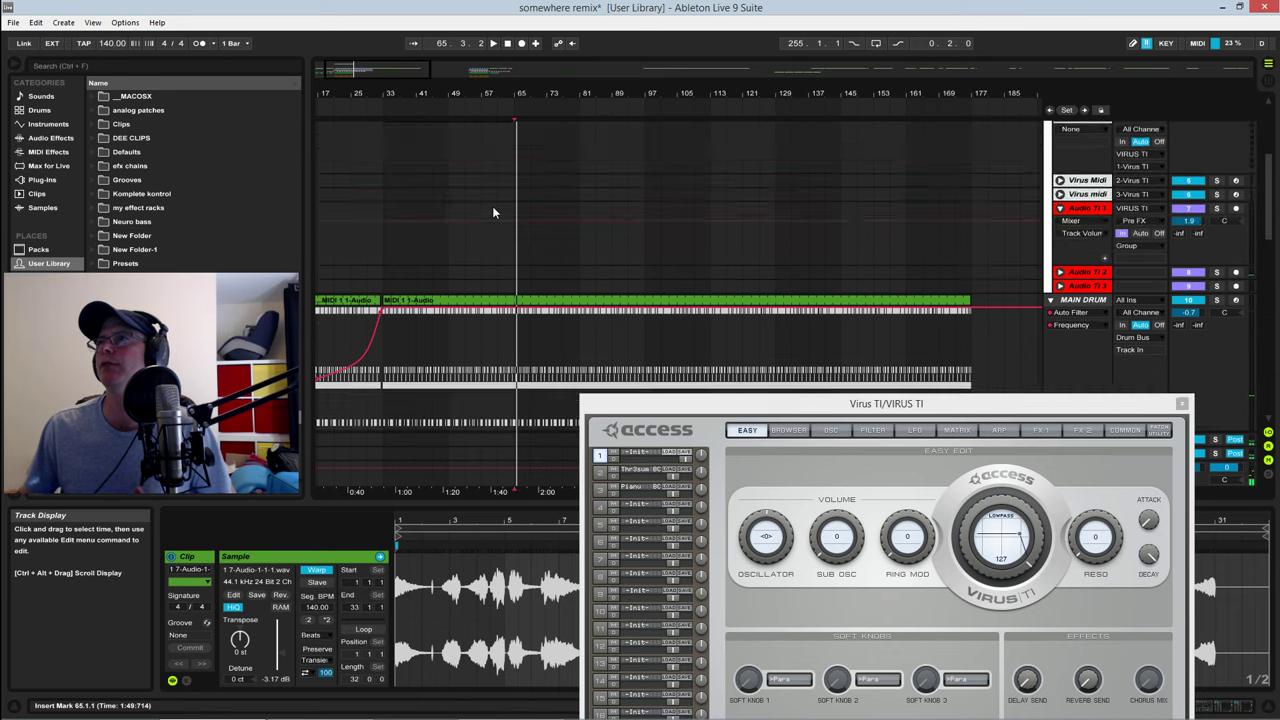
left_click(492, 212)
left_click_drag(520, 215, 634, 270)
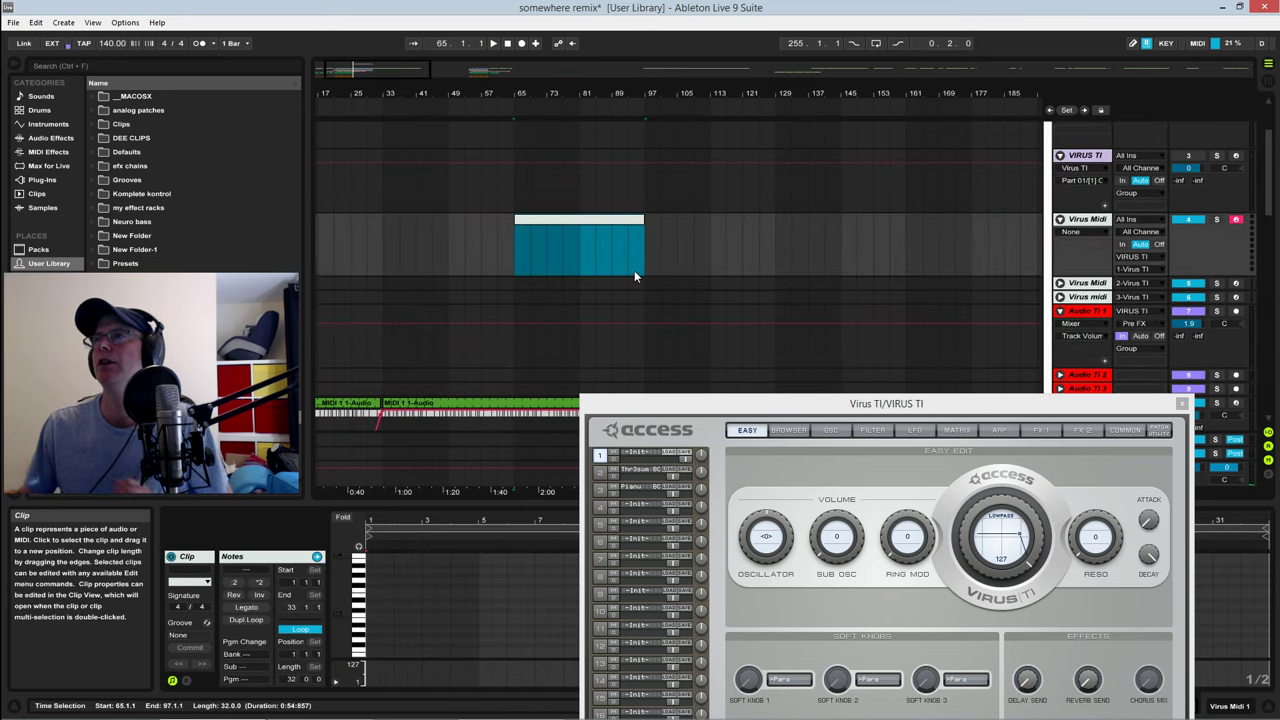
Step: Copy the last Massive bass clip, bars 57 to 65, onto the Virus Midi track at bar 65
scroll(631, 284, "down", 4)
scroll(631, 284, "down", 10)
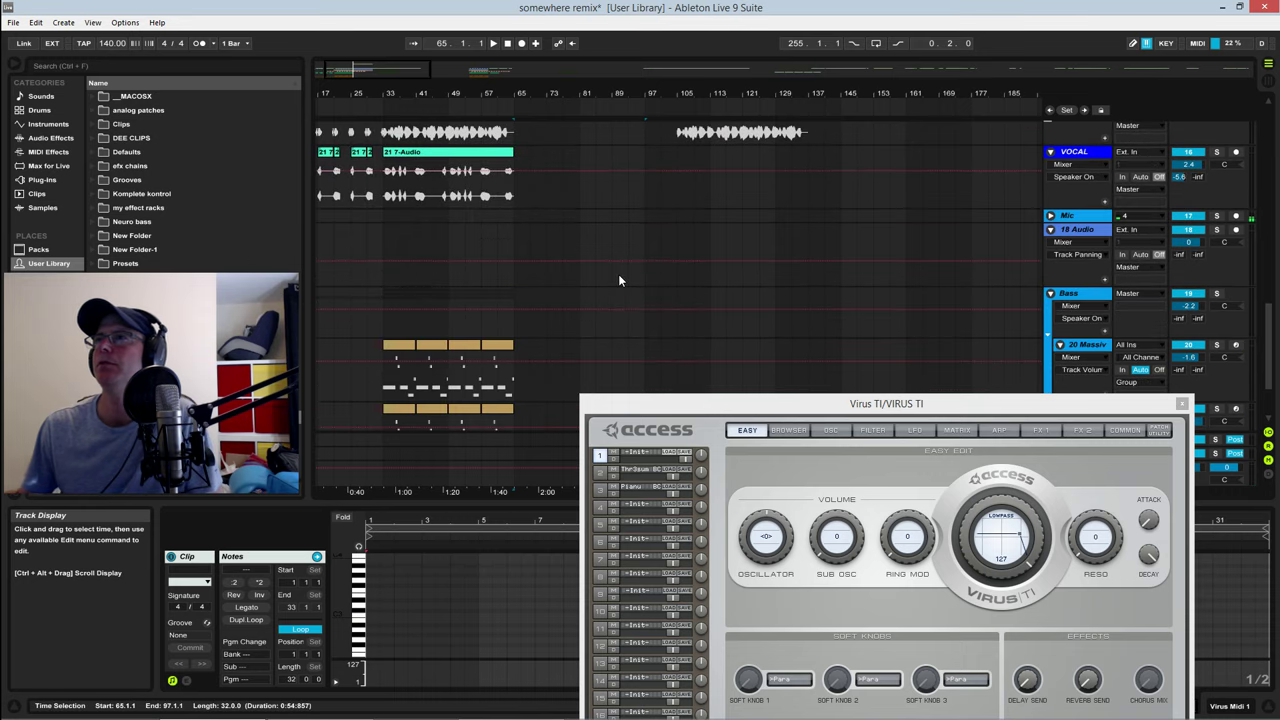
left_click(500, 271)
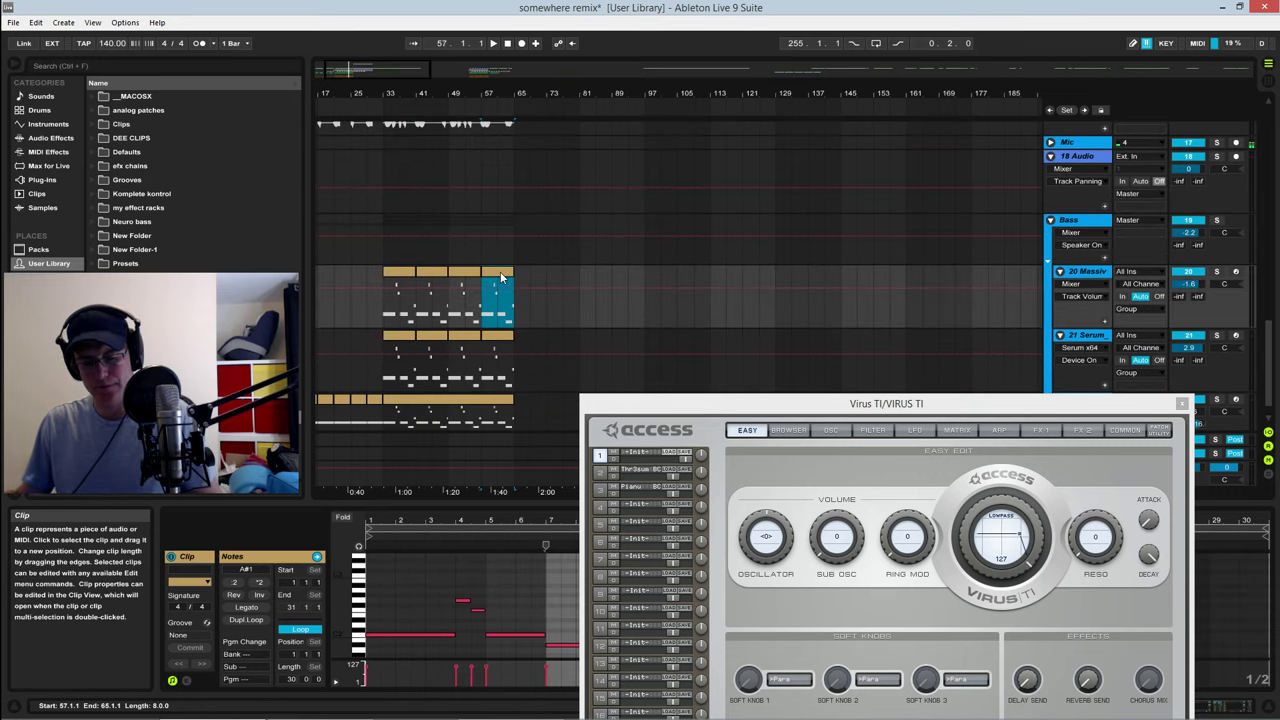
scroll(622, 242, "down", 10)
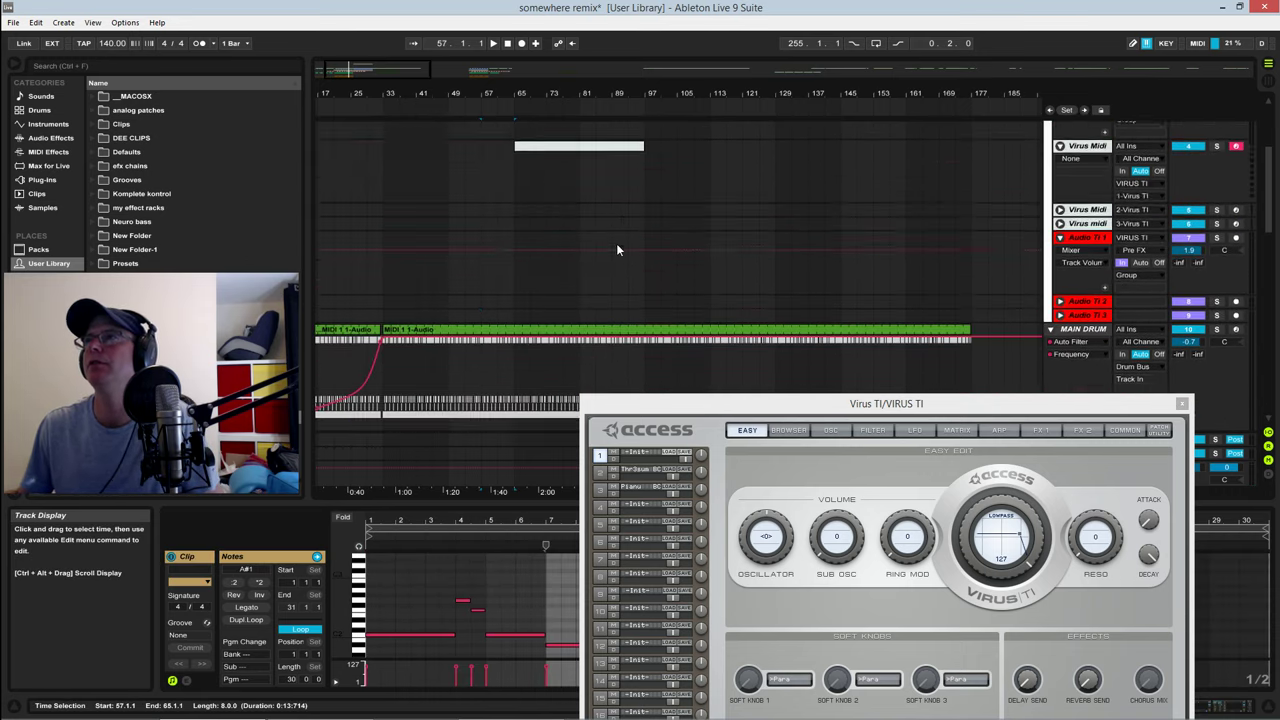
scroll(617, 250, "up", 1)
left_click(526, 212)
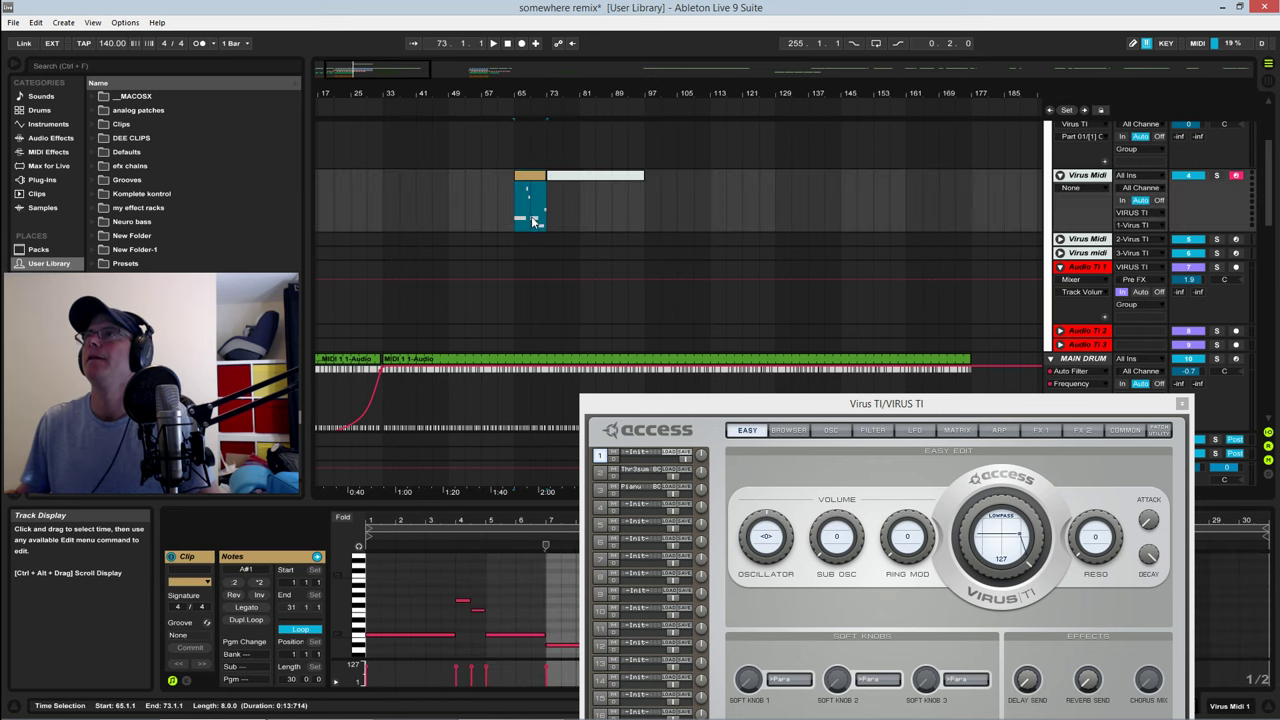
Step: Play the copied bass clip through the Virus TI from bar 65
key("space")
left_click_drag(935, 405, 851, 313)
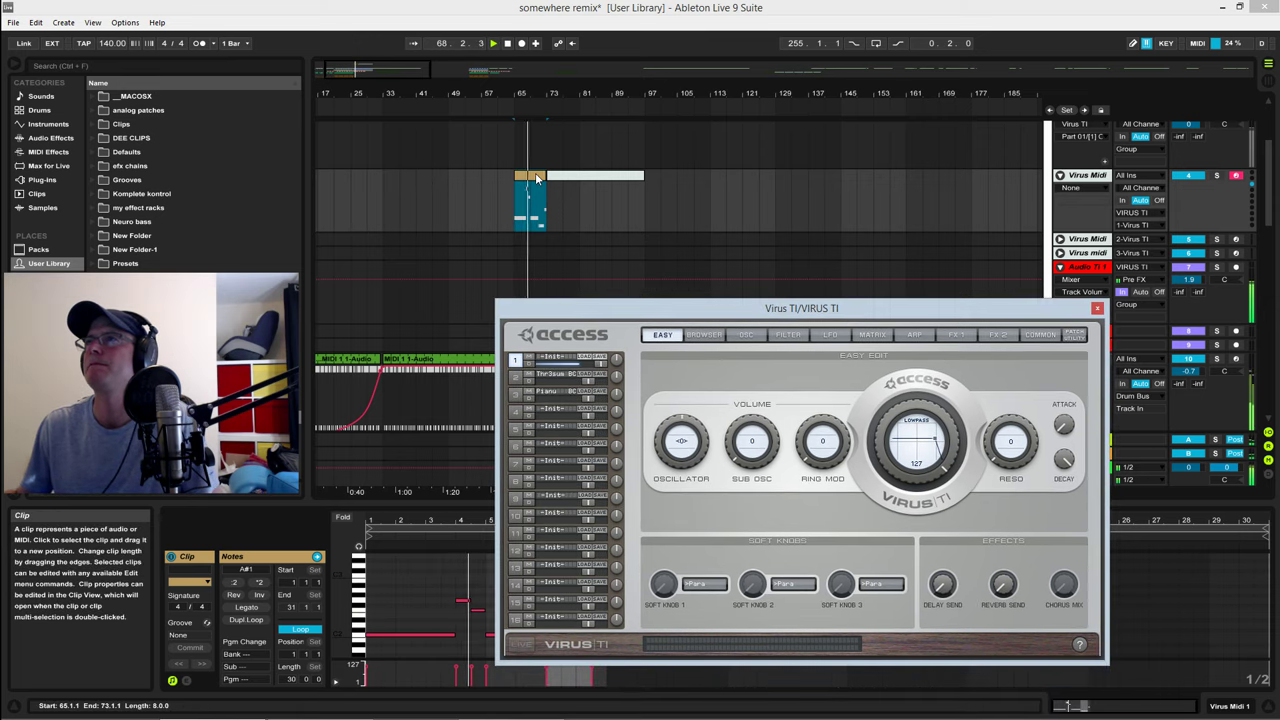
left_click_drag(679, 305, 821, 459)
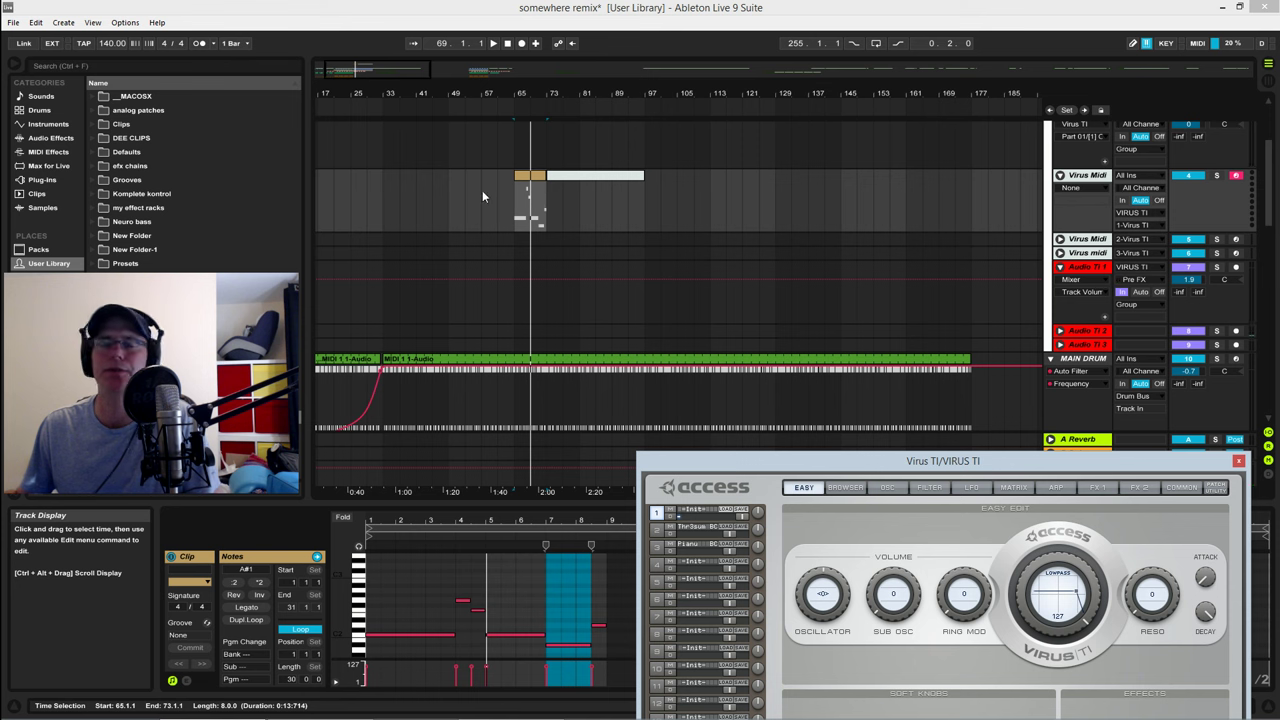
Step: Enlarge the clip's note editor and stack E2 and G2 copies on the opening C2 note to form a chord
left_click_drag(842, 454, 816, 239)
left_click_drag(688, 248, 880, 443)
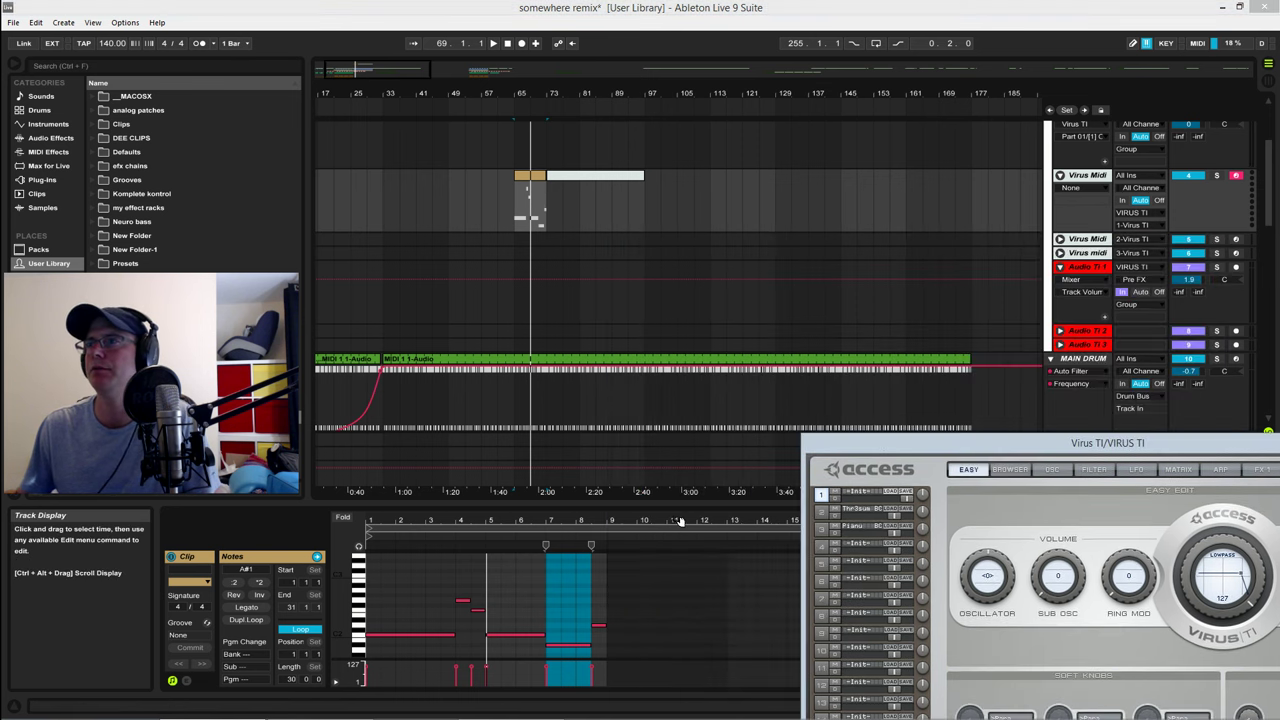
left_click_drag(636, 505, 636, 215)
left_click(392, 503)
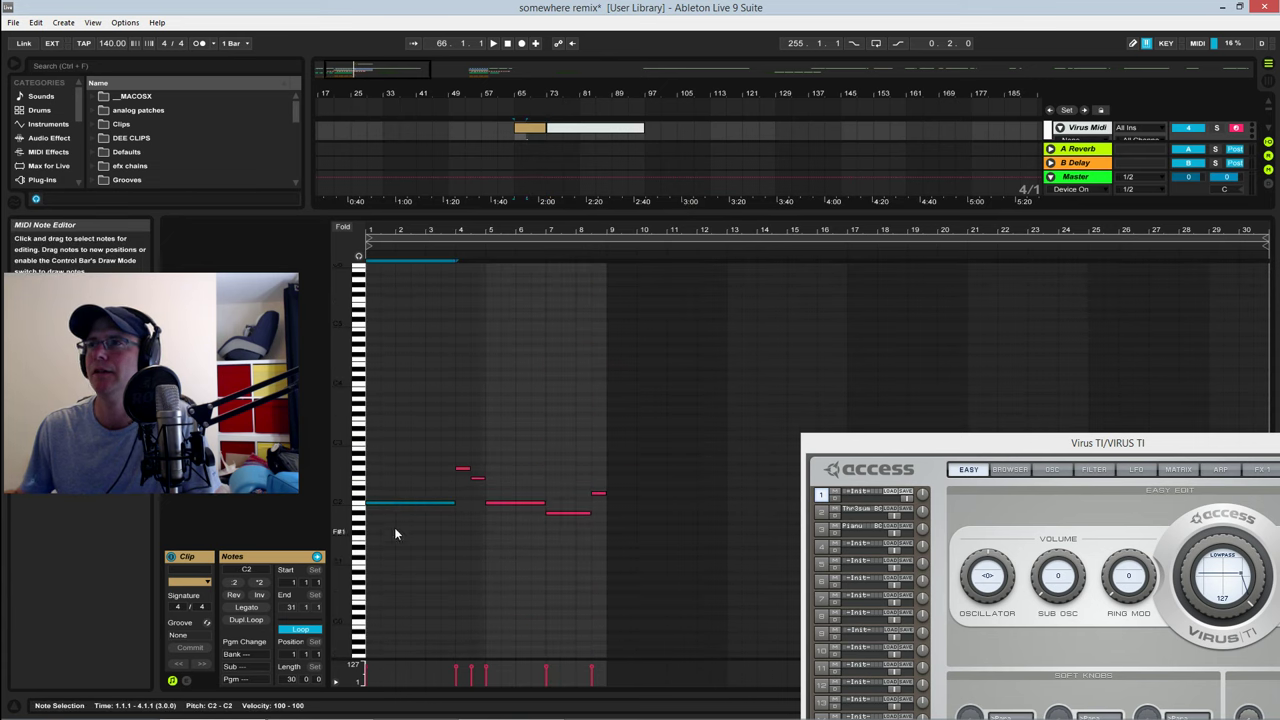
left_click_drag(389, 507, 391, 480)
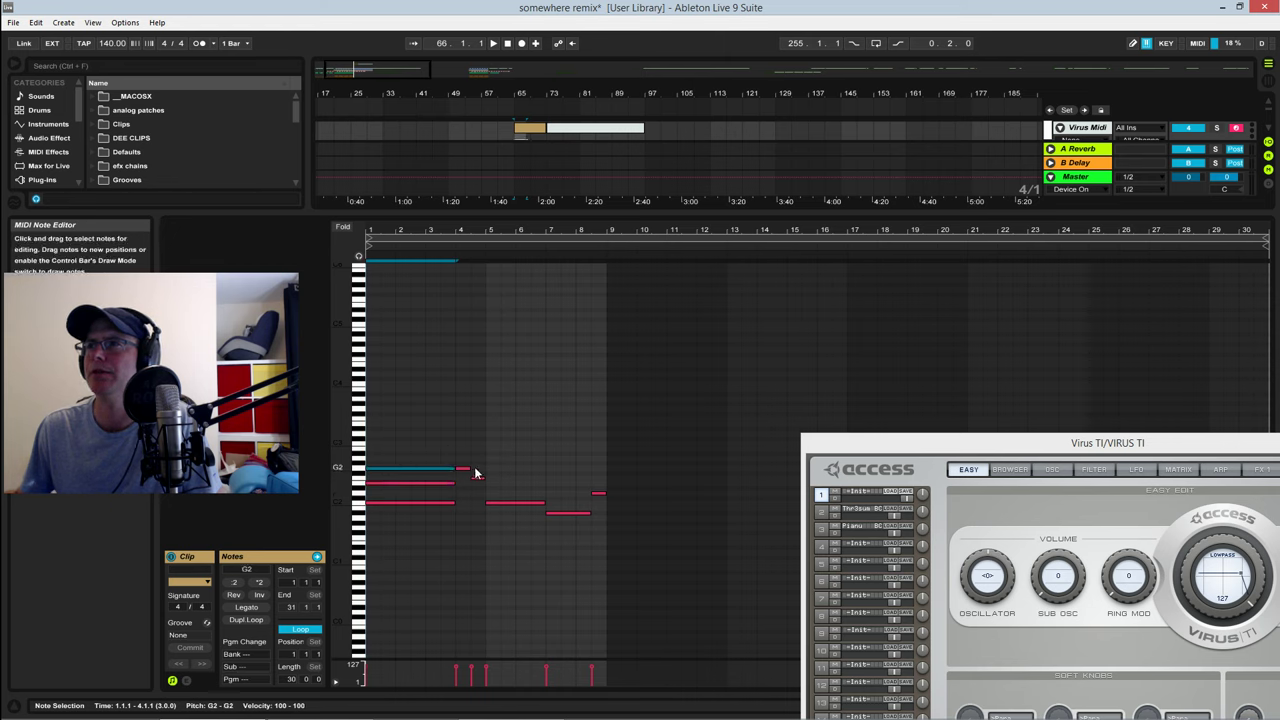
Step: Stack note copies into chords: B2 and D3 on the bar 4 G2, A2 and C3 on the F2, E2 and G2 on the bar 5 C2
left_click_drag(462, 469, 468, 442)
left_click_drag(358, 478, 390, 478)
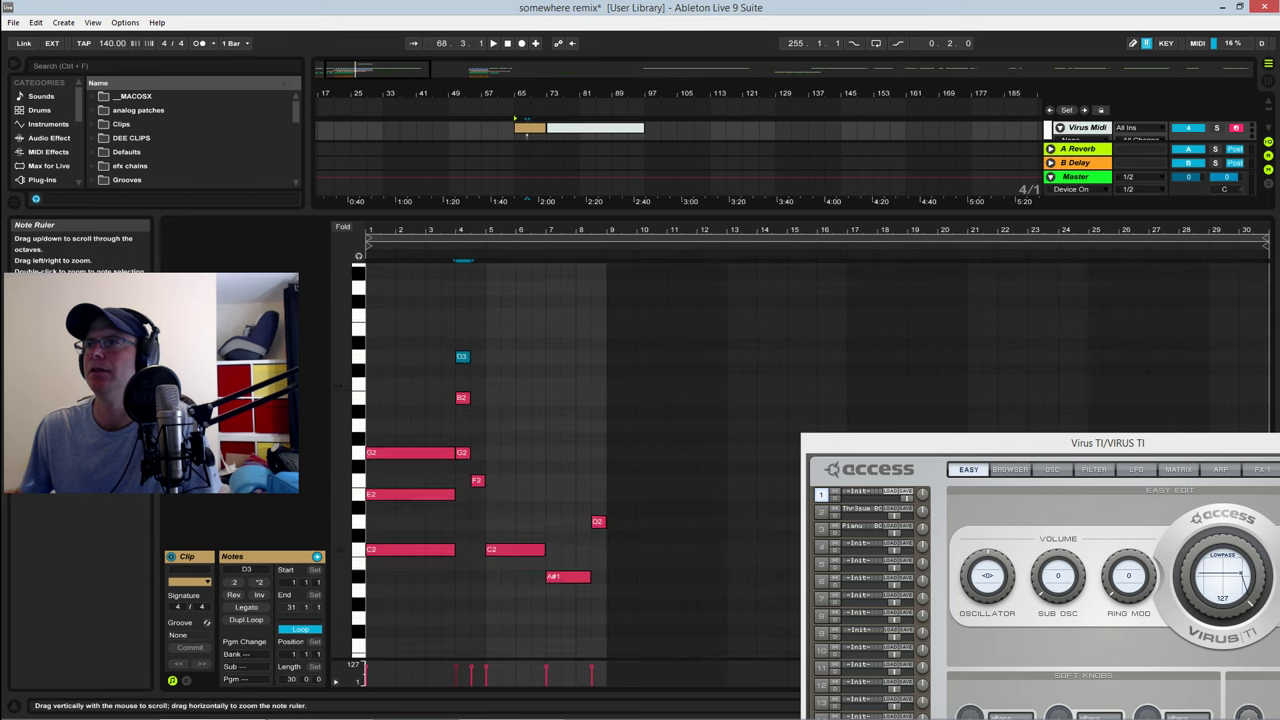
left_click_drag(462, 367, 482, 414)
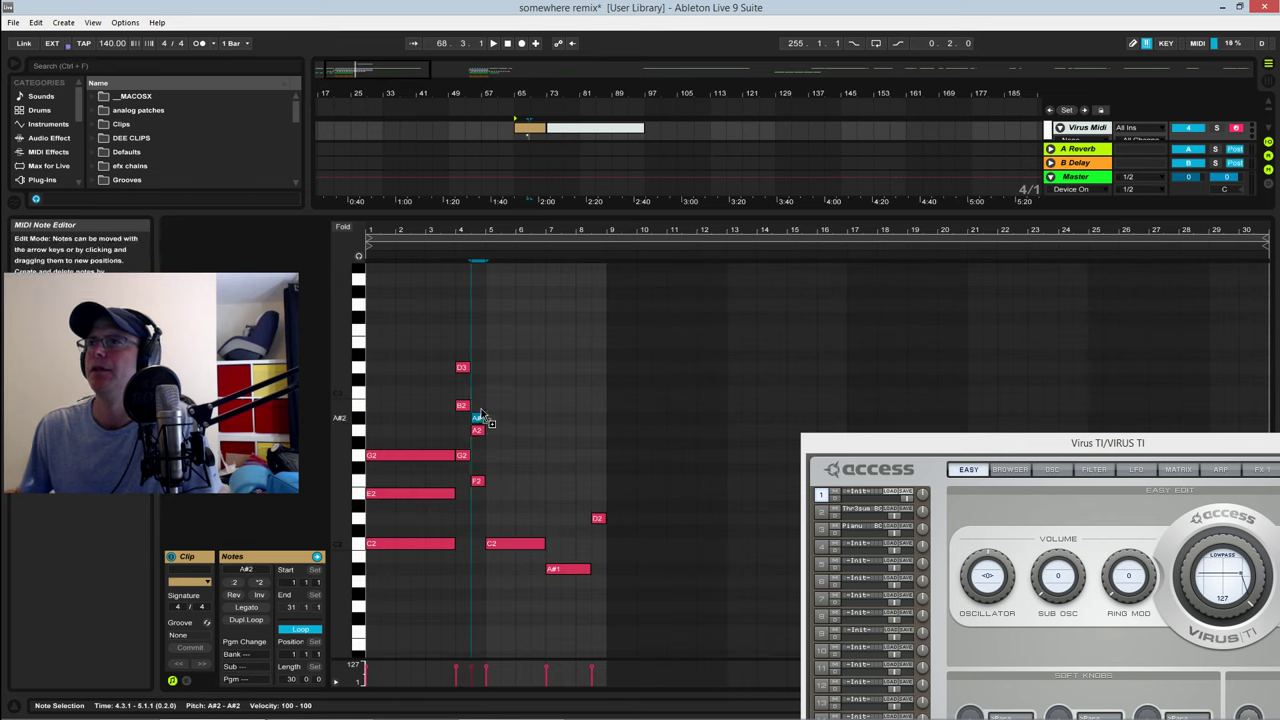
left_click_drag(523, 545, 530, 457)
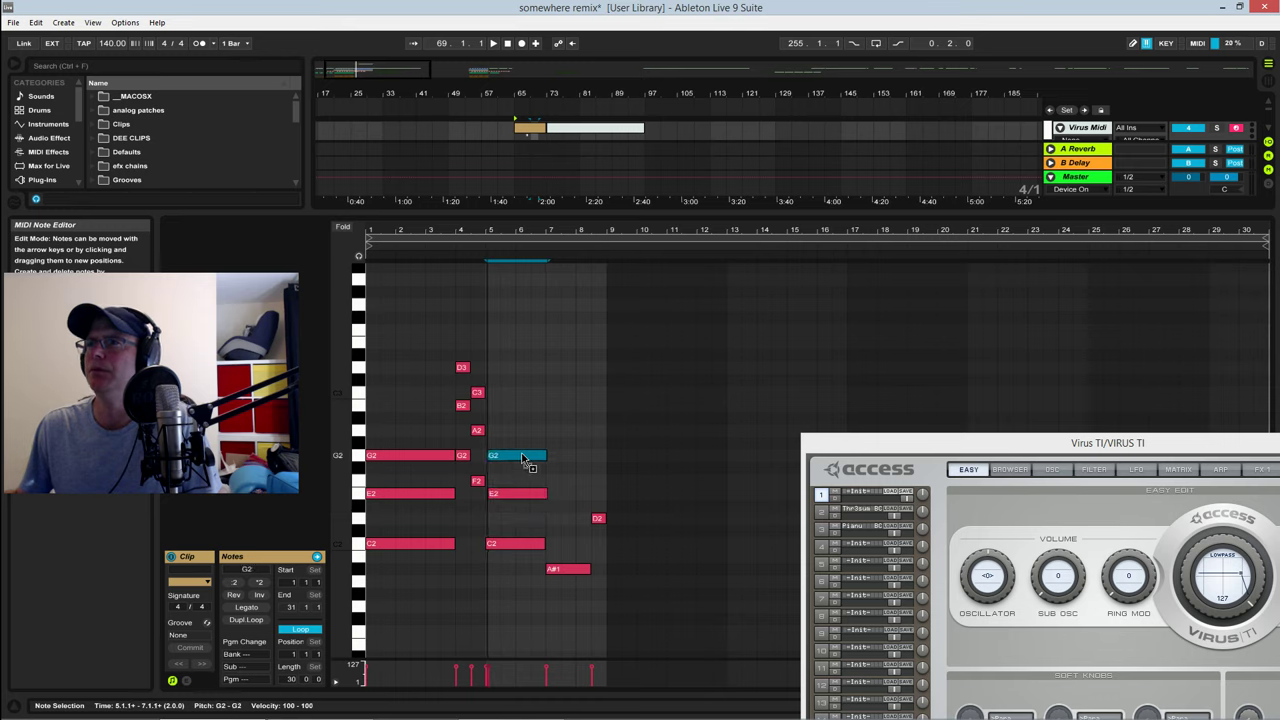
left_click(515, 495)
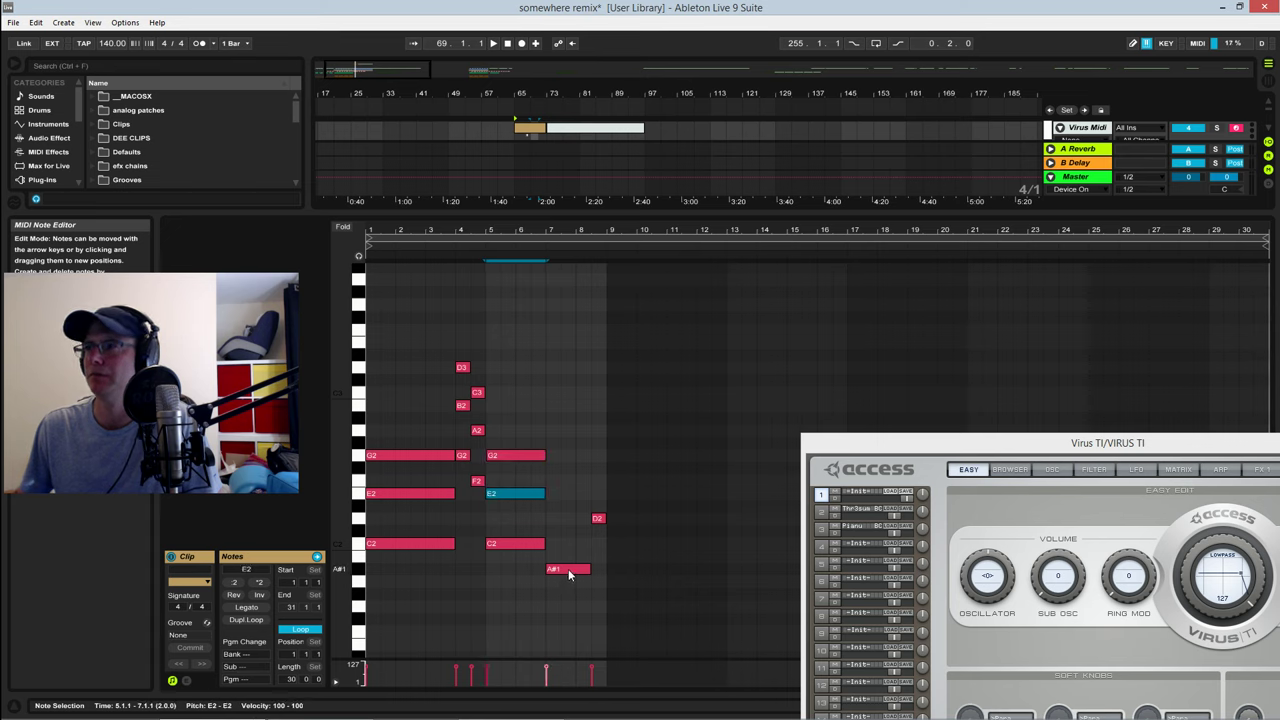
Step: Replace the A#1 note at bar 7 with an A1, C2 and E2 chord of the same length
left_click(567, 570)
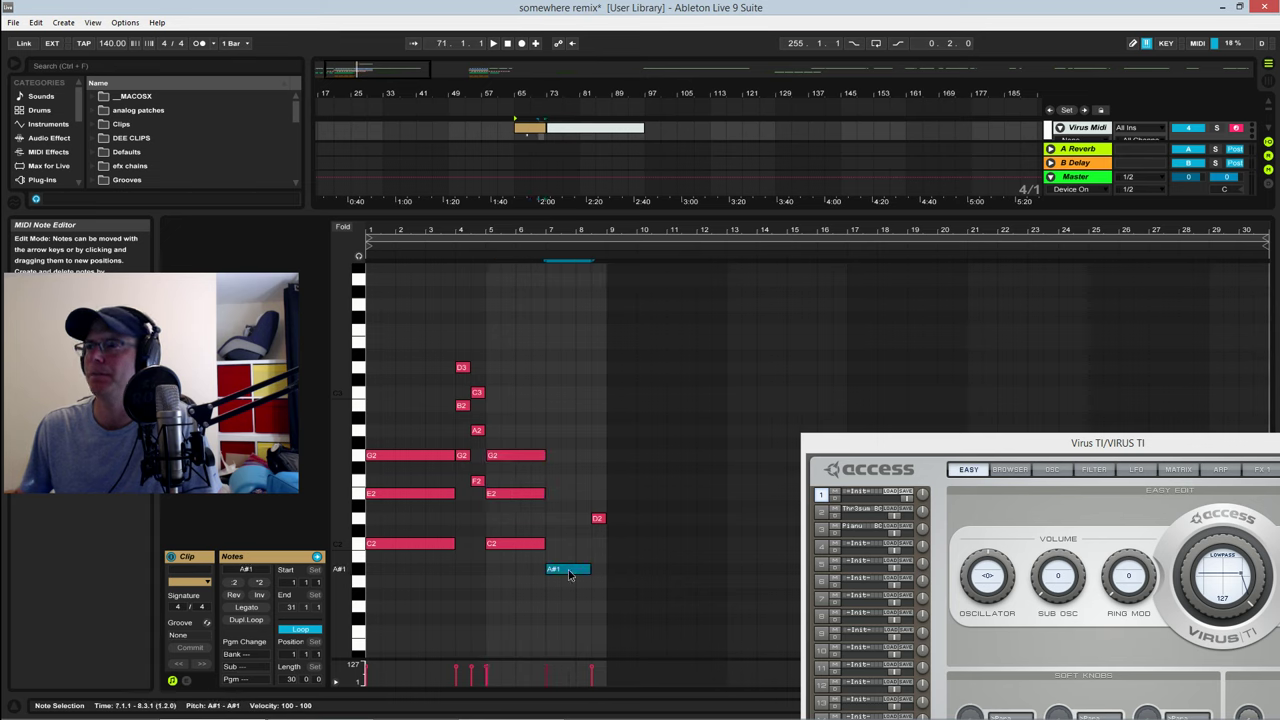
left_click_drag(569, 574, 576, 522)
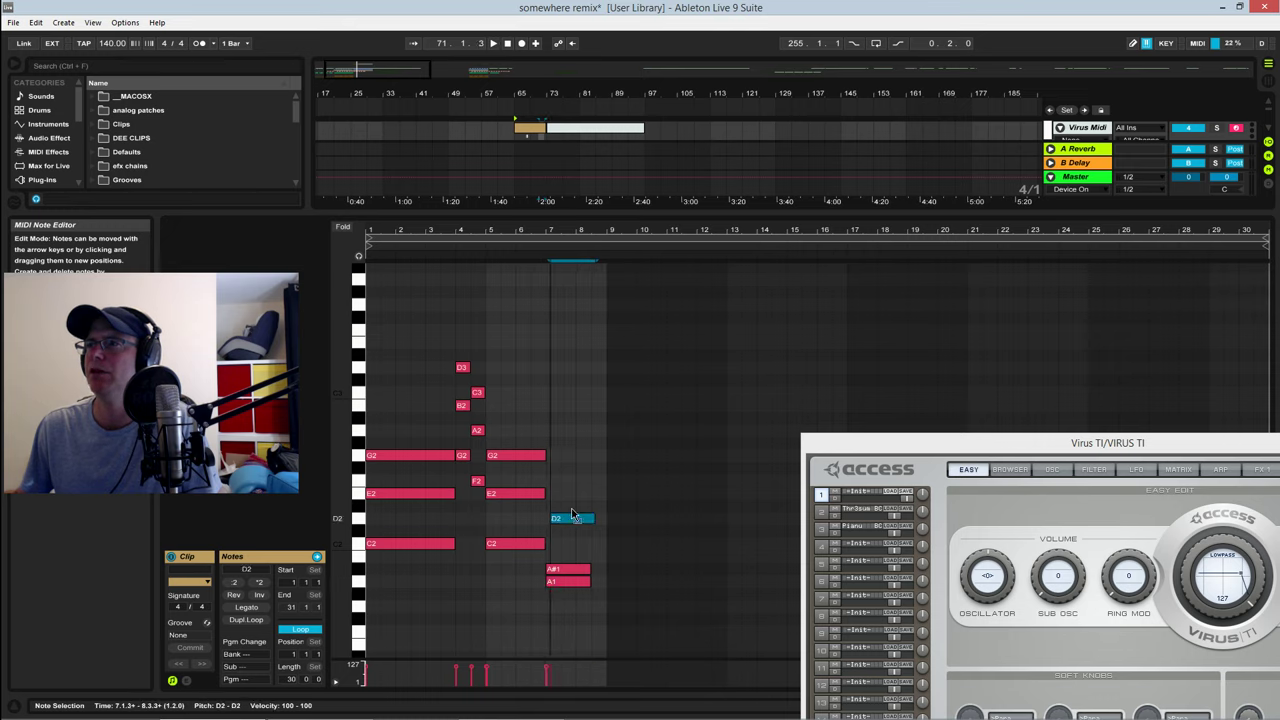
key("ctrl+z")
left_click(569, 572)
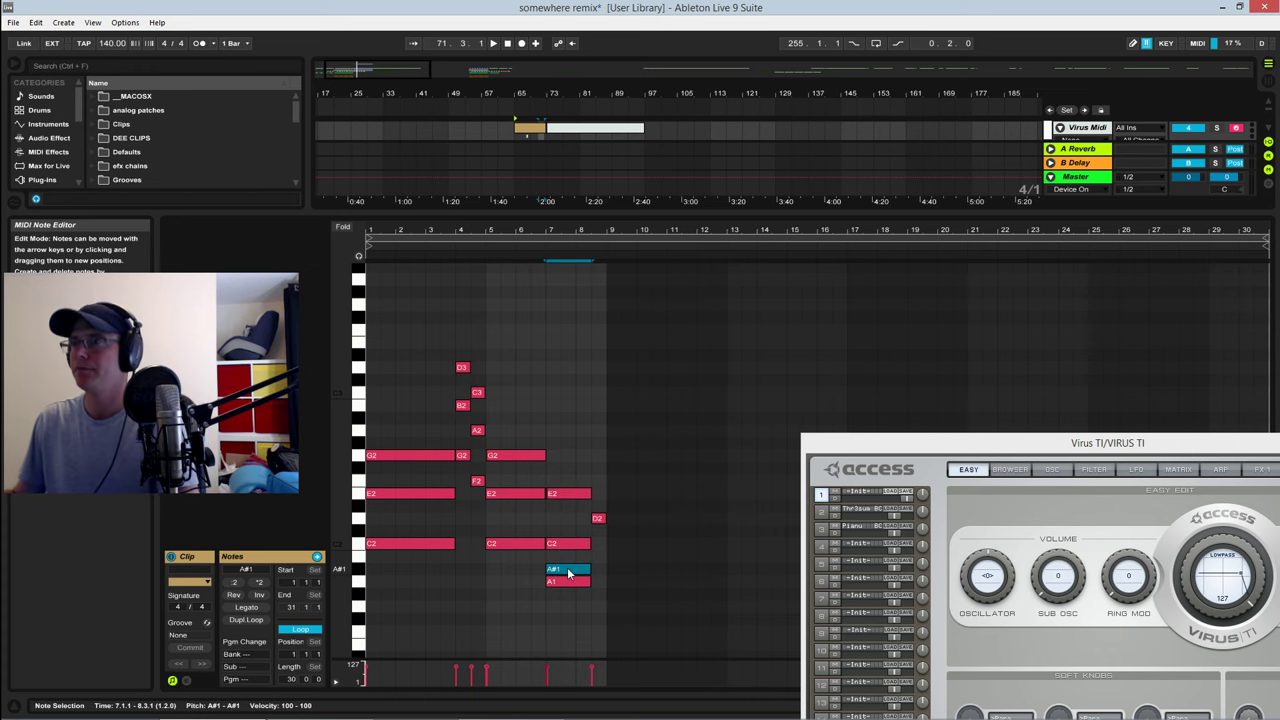
key("Delete")
Step: Delete the F2, A2 and C3 chord in bar 4 and lengthen the G2, B2 and D3 chord to bar 5
left_click(474, 445)
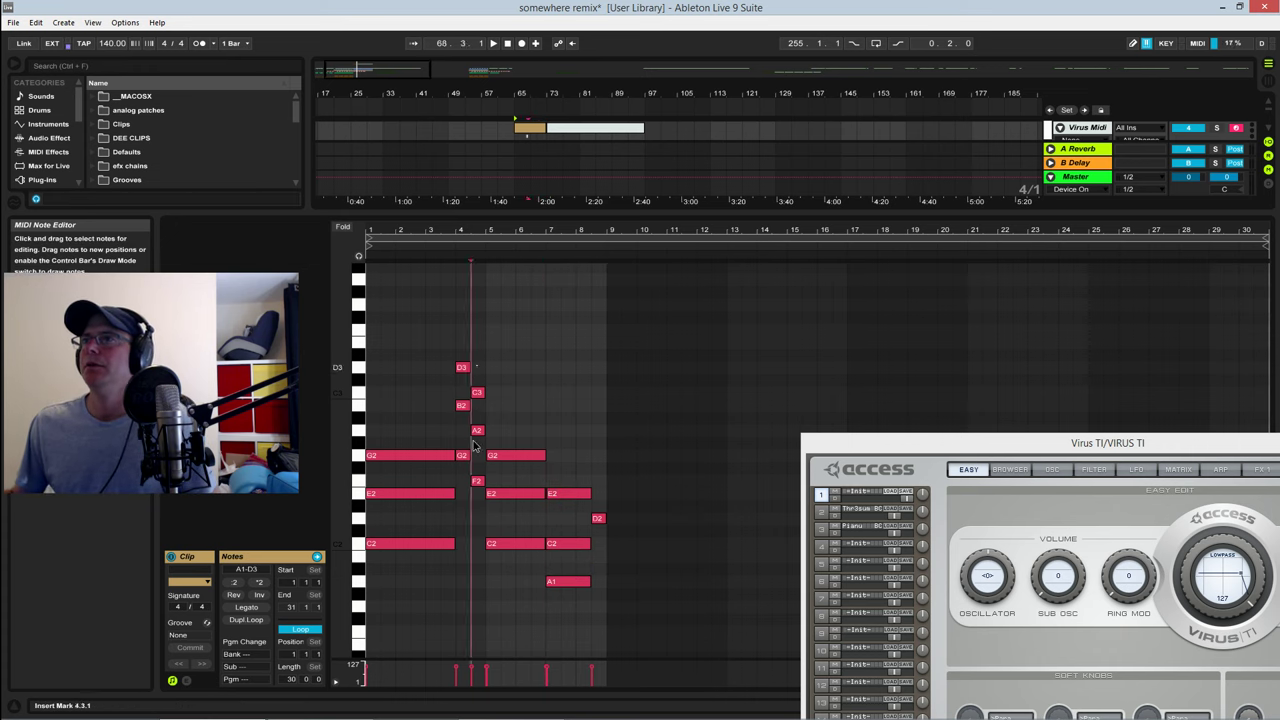
key("shift+Right")
key("Delete")
key("Left")
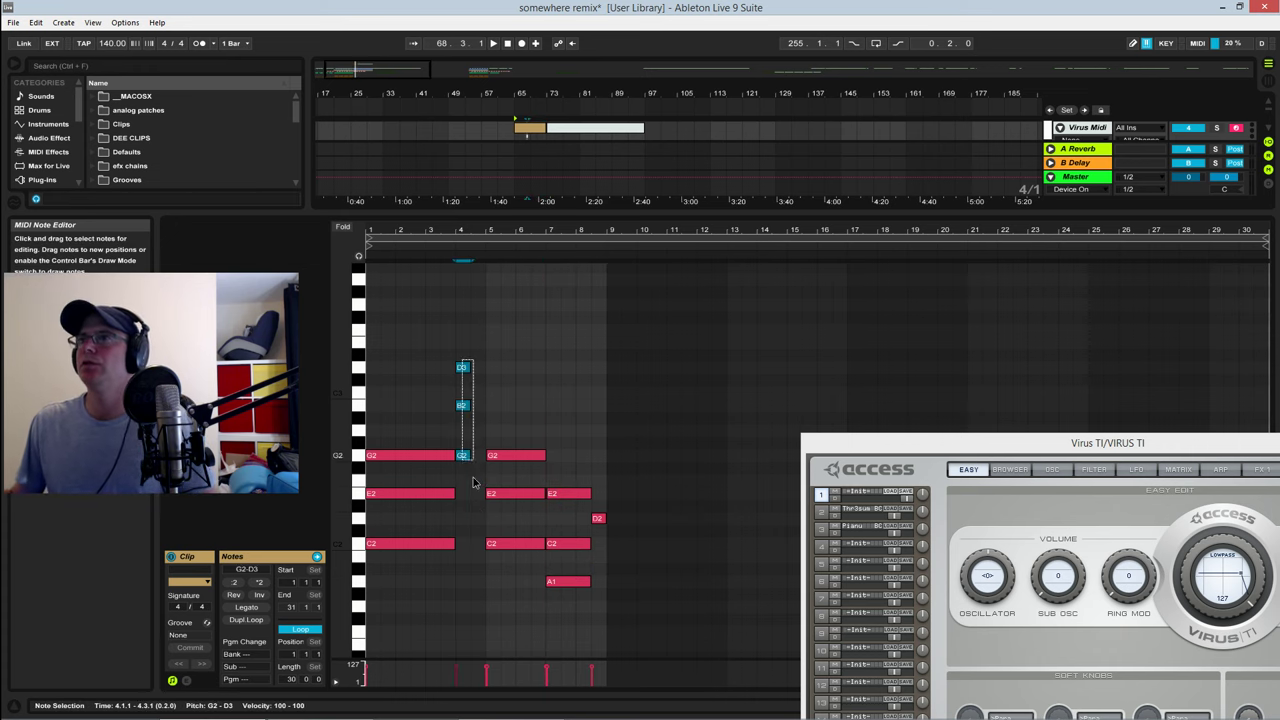
mouse_move(470, 458)
left_mouse_down()
mouse_move(501, 462)
mouse_move(487, 468)
left_mouse_up()
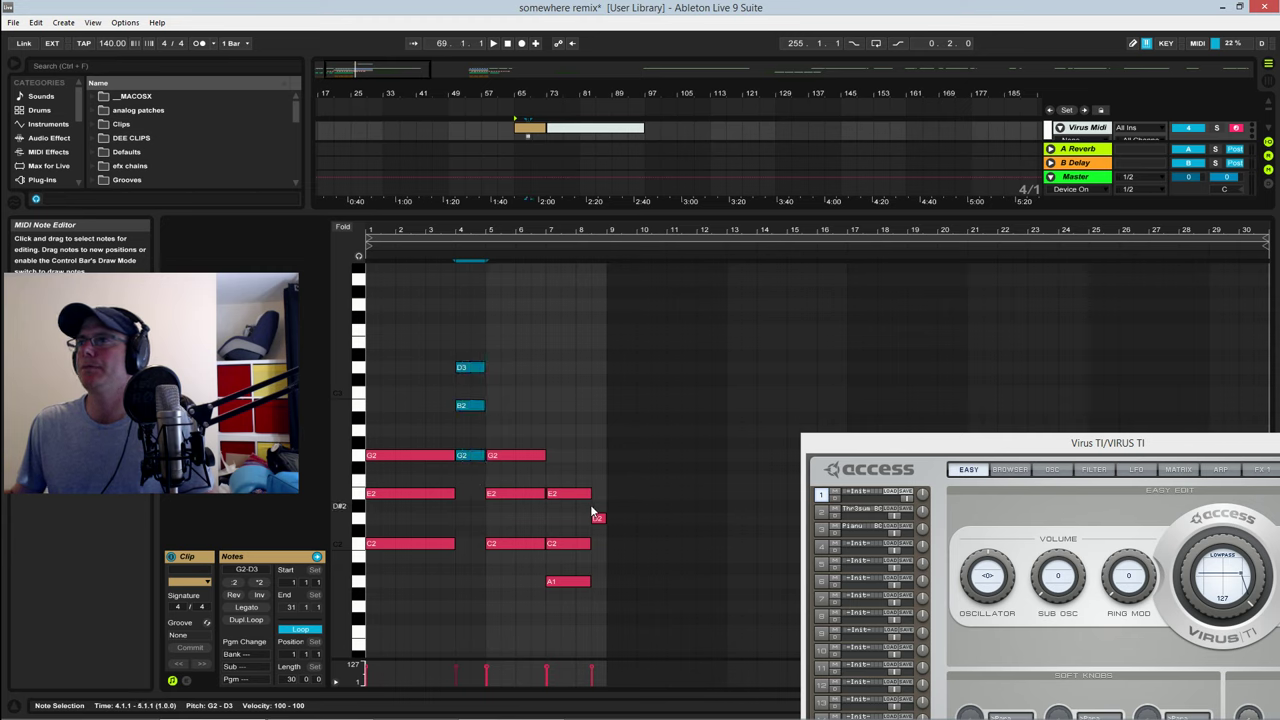
Step: Delete the final D2 note in bar 8 and lengthen the A1, C2 and E2 chord to bar 9
left_click(598, 520)
key("shift+Left")
key("shift+Left")
key("shift+Left")
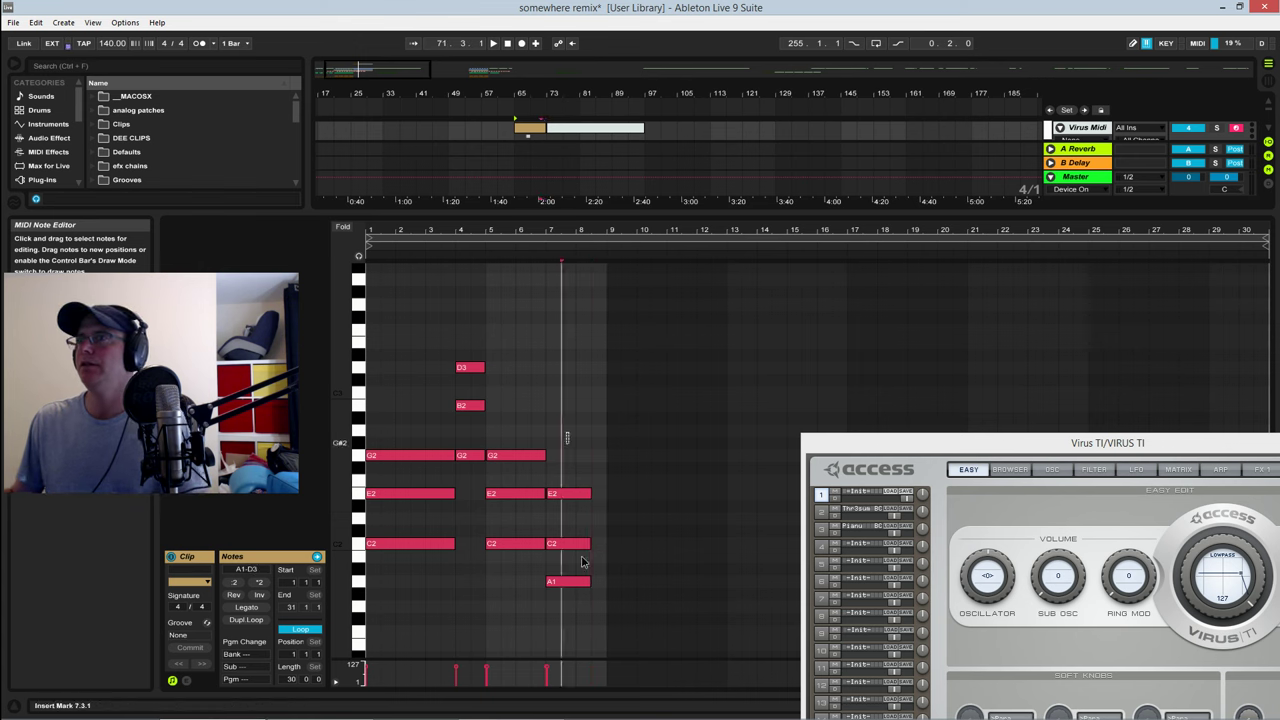
mouse_move(585, 587)
left_mouse_down()
mouse_move(623, 586)
mouse_move(605, 590)
left_mouse_up()
Step: Play the chord clip through the Virus TI from bar 65 with the whole plug-in window in view
key("space")
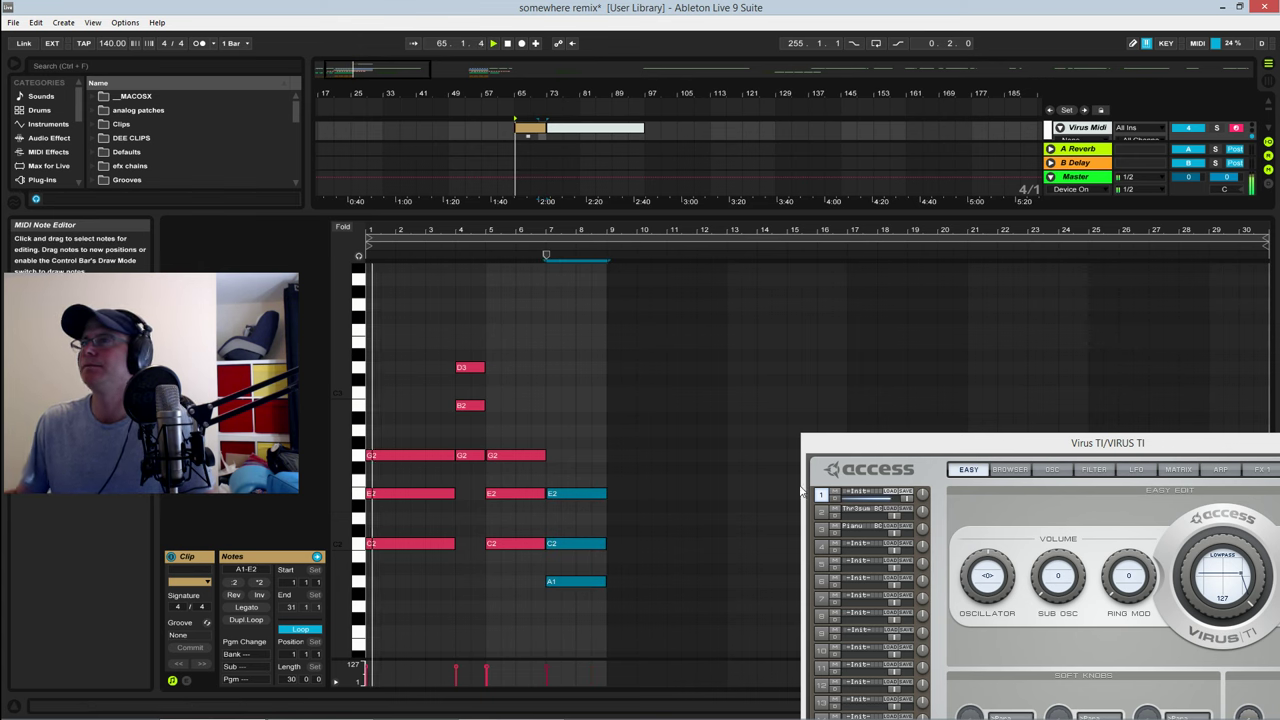
left_click_drag(852, 446, 714, 347)
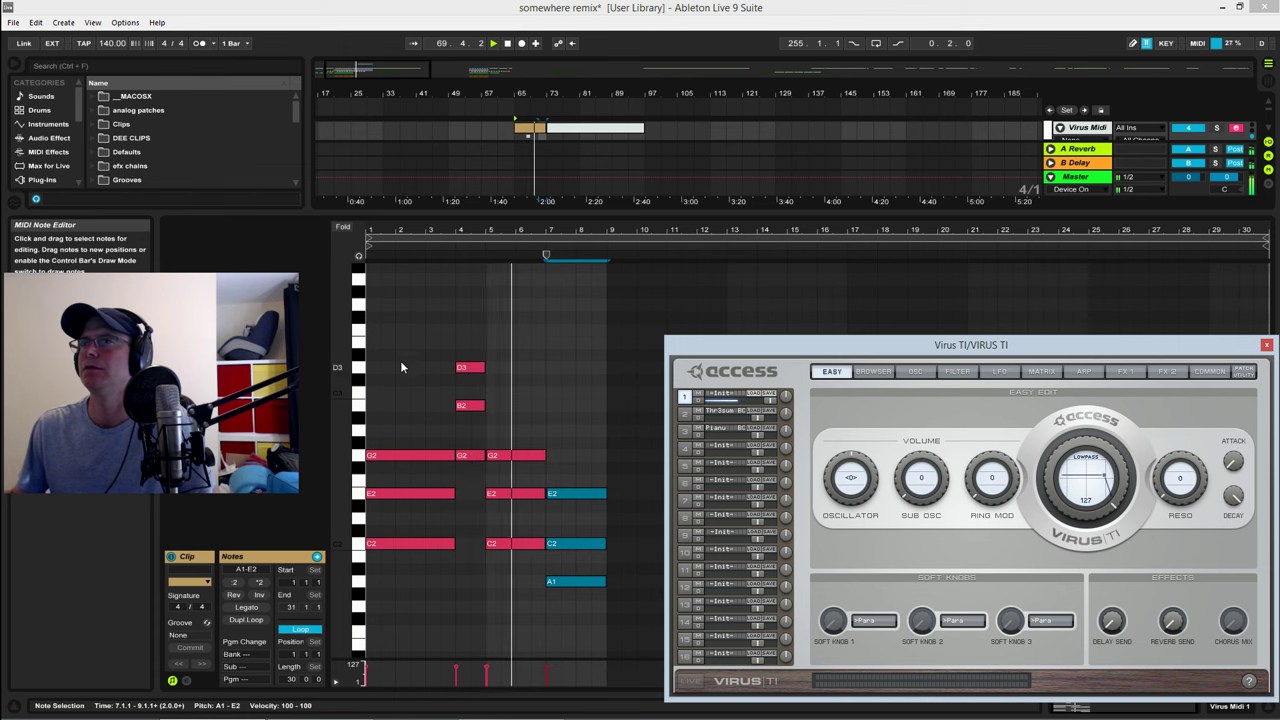
key("space")
Step: Transpose all the chord notes down three semitones and up one octave, and play the clip
left_click_drag(402, 318, 560, 617)
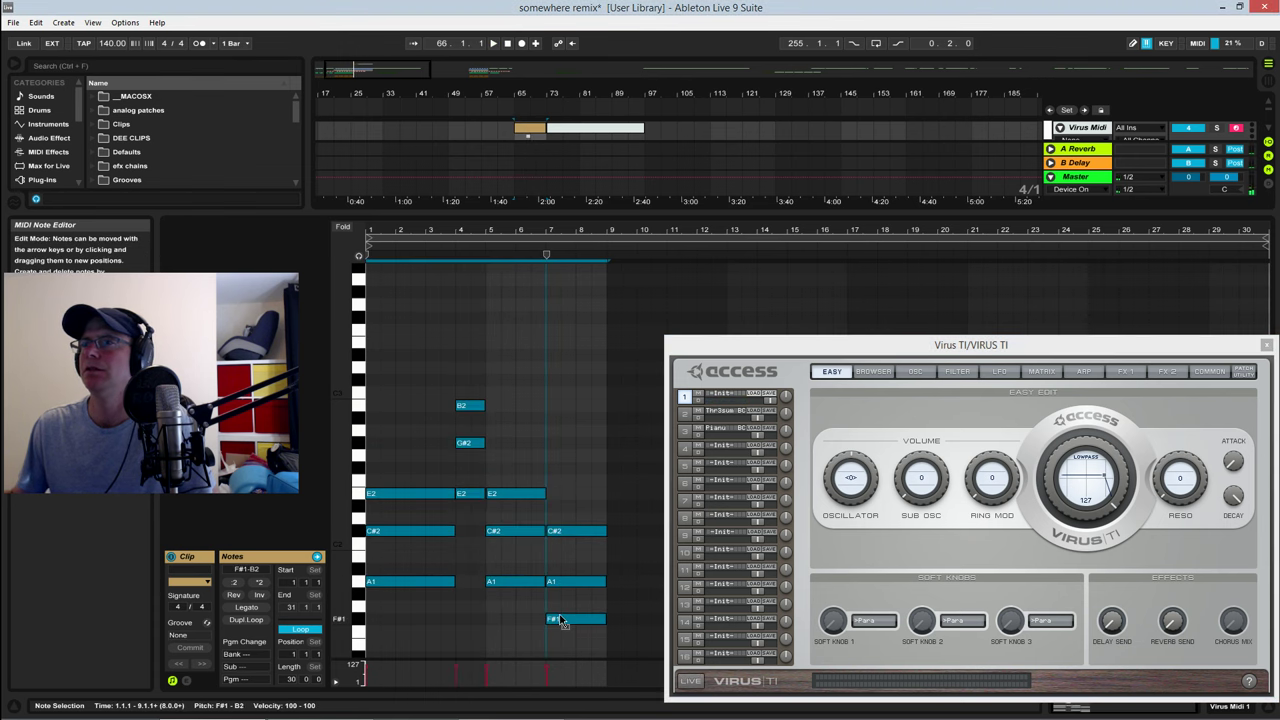
key("space")
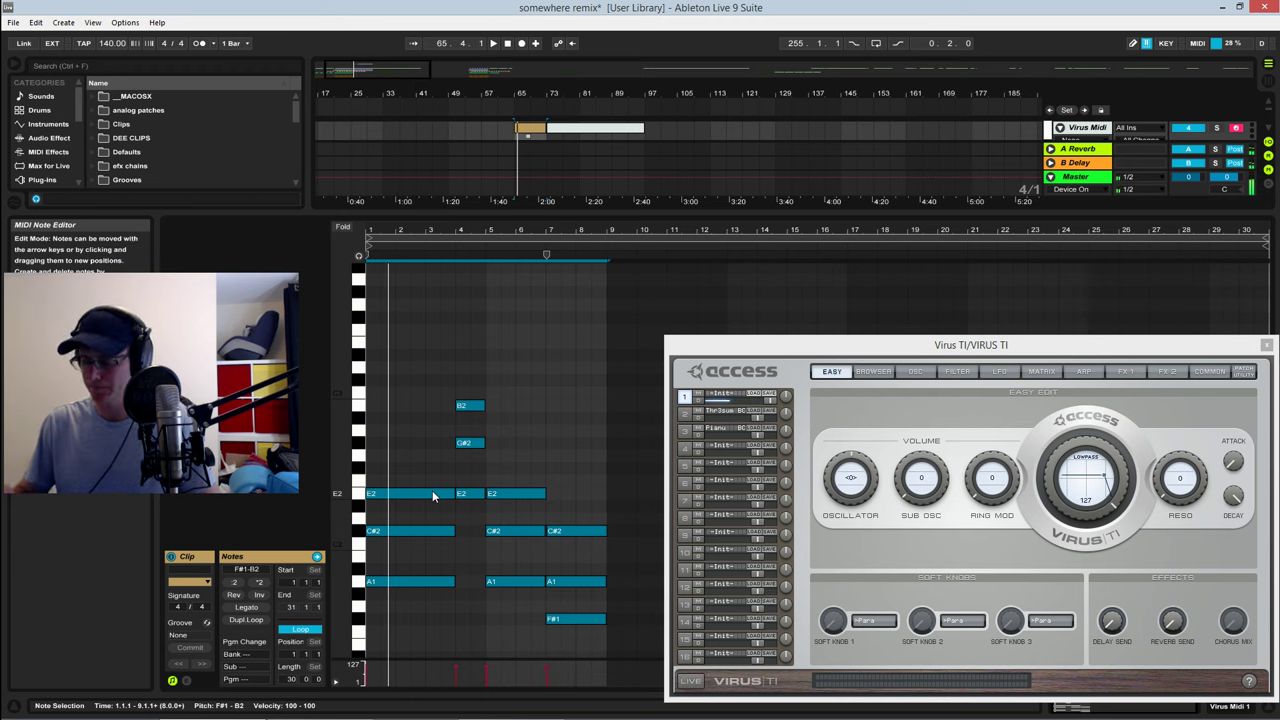
key("shift+Up")
scroll(460, 486, "up", 3)
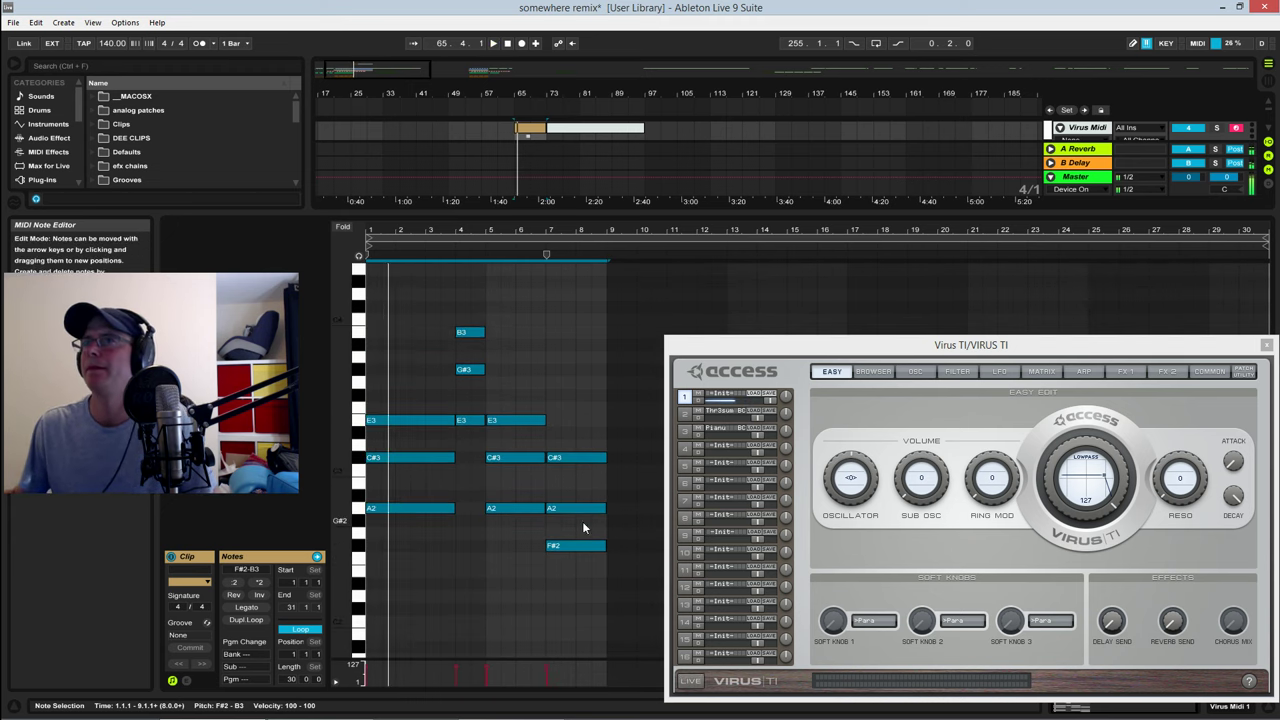
scroll(400, 270, "up", 1)
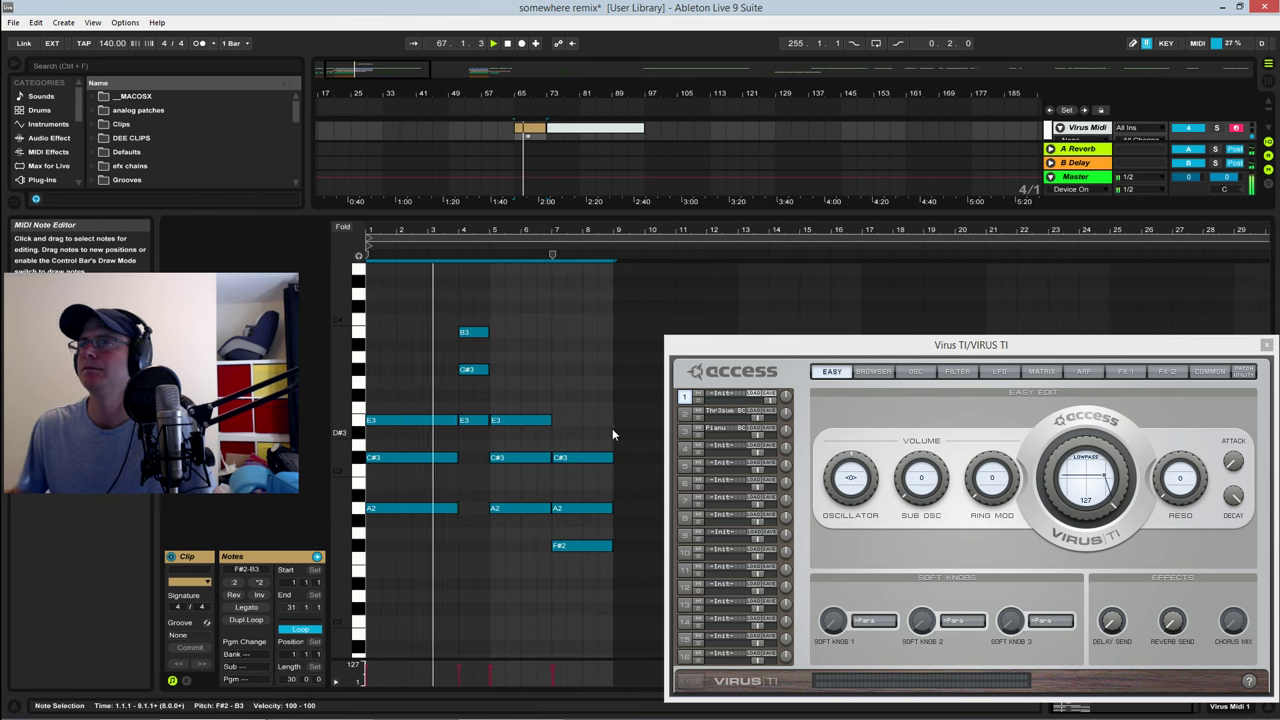
Step: Set the Virus TI arpeggiator mode to UpDown
left_click_drag(851, 356, 640, 293)
left_click(874, 308)
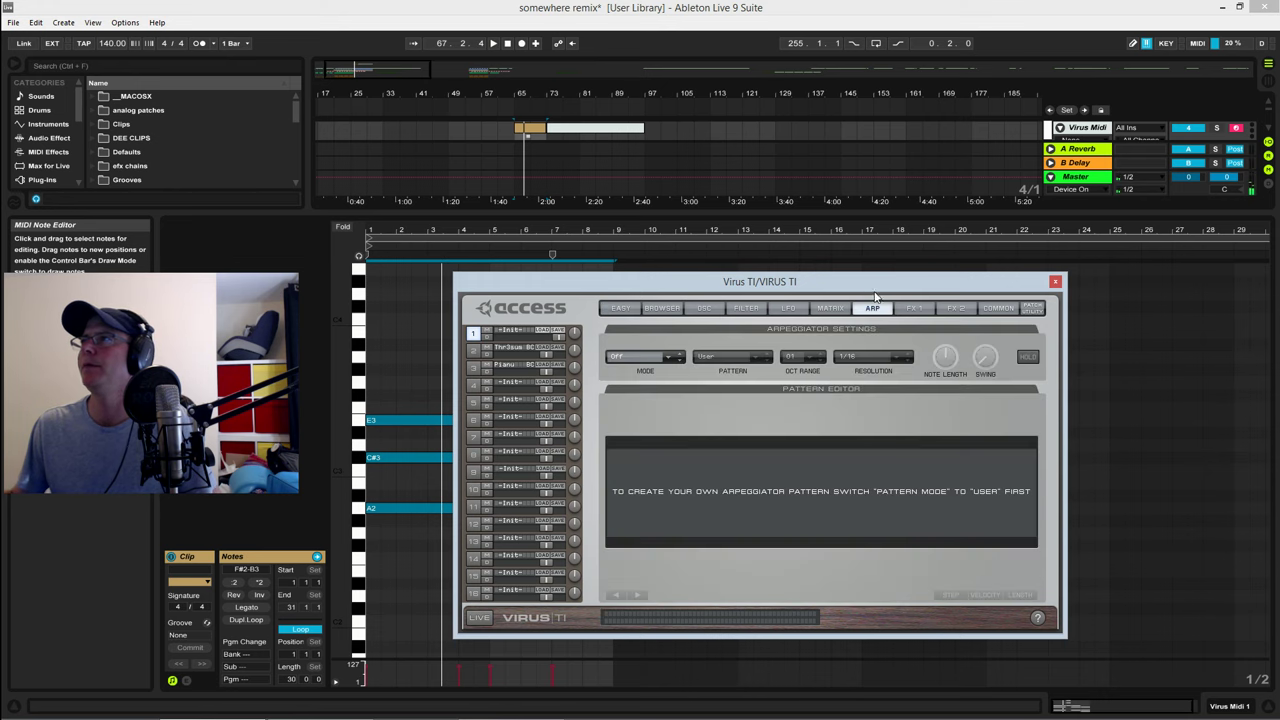
left_click_drag(866, 284, 898, 250)
left_click(702, 326)
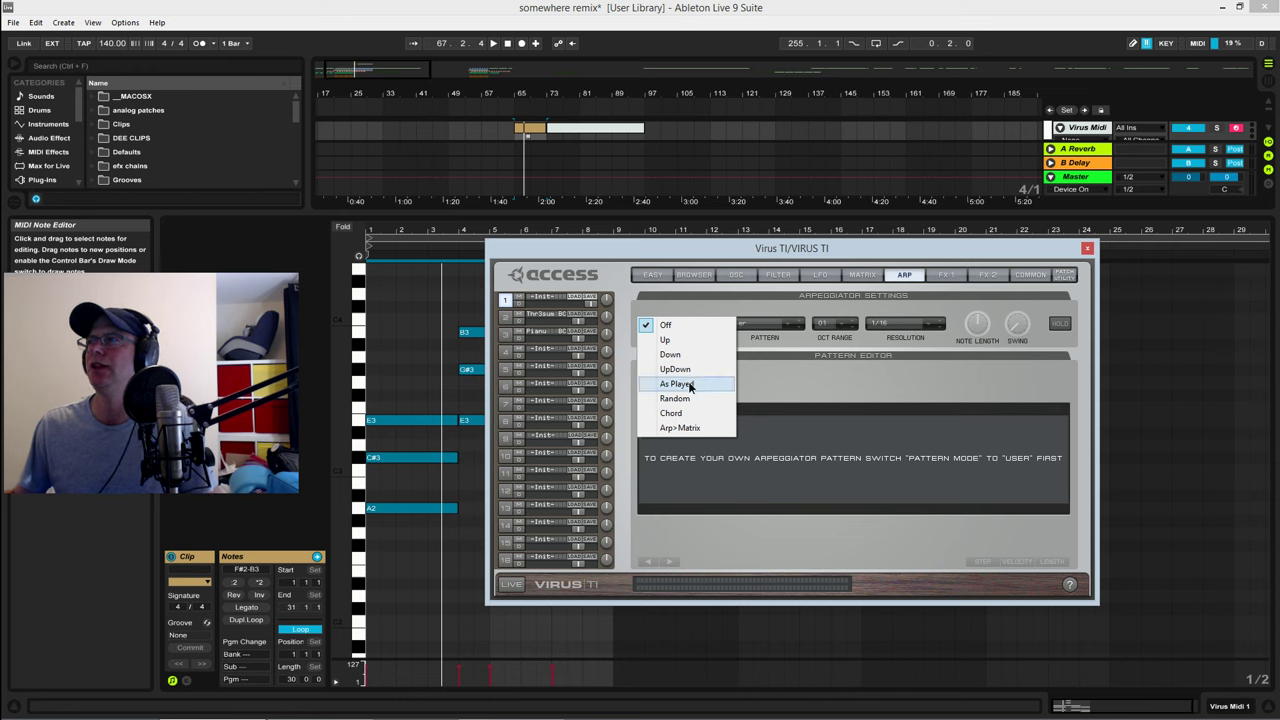
left_click(676, 369)
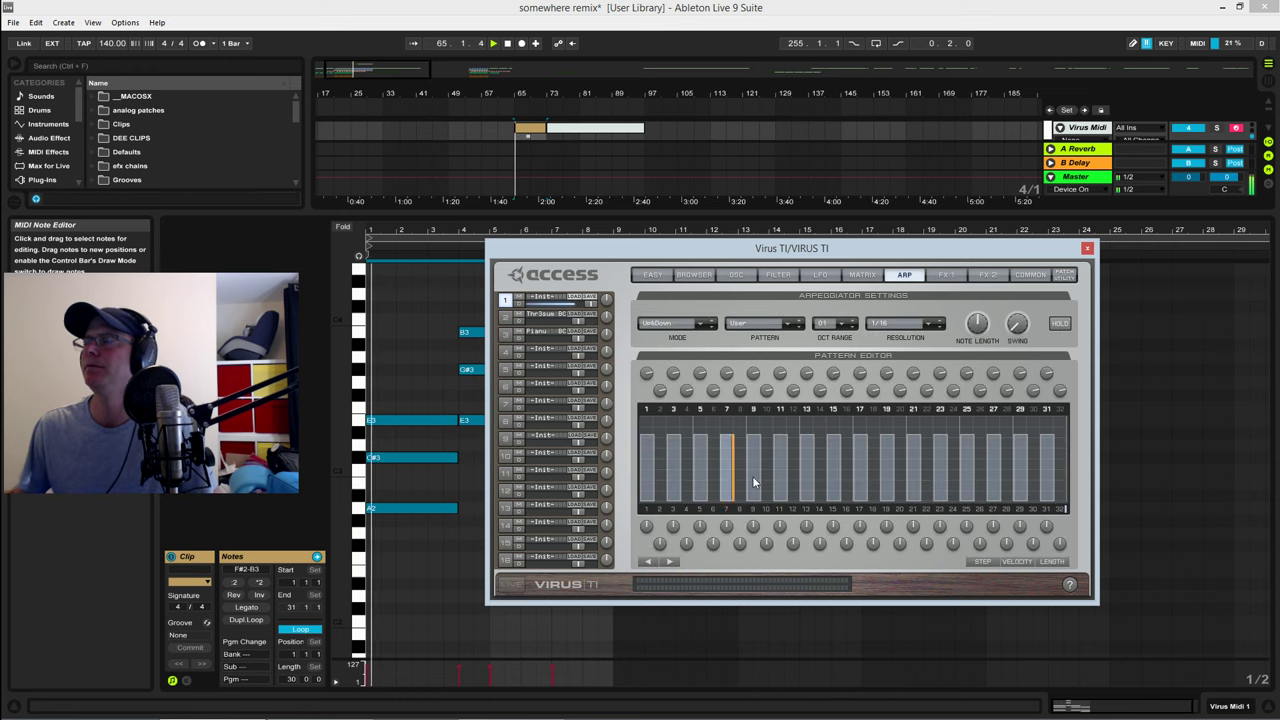
Step: Shorten the user arpeggiator pattern to eight steps and enable steps 2, 4, 6 and 8
left_click(660, 409)
left_click(686, 409)
left_click_drag(1062, 512, 733, 507)
left_click(716, 412)
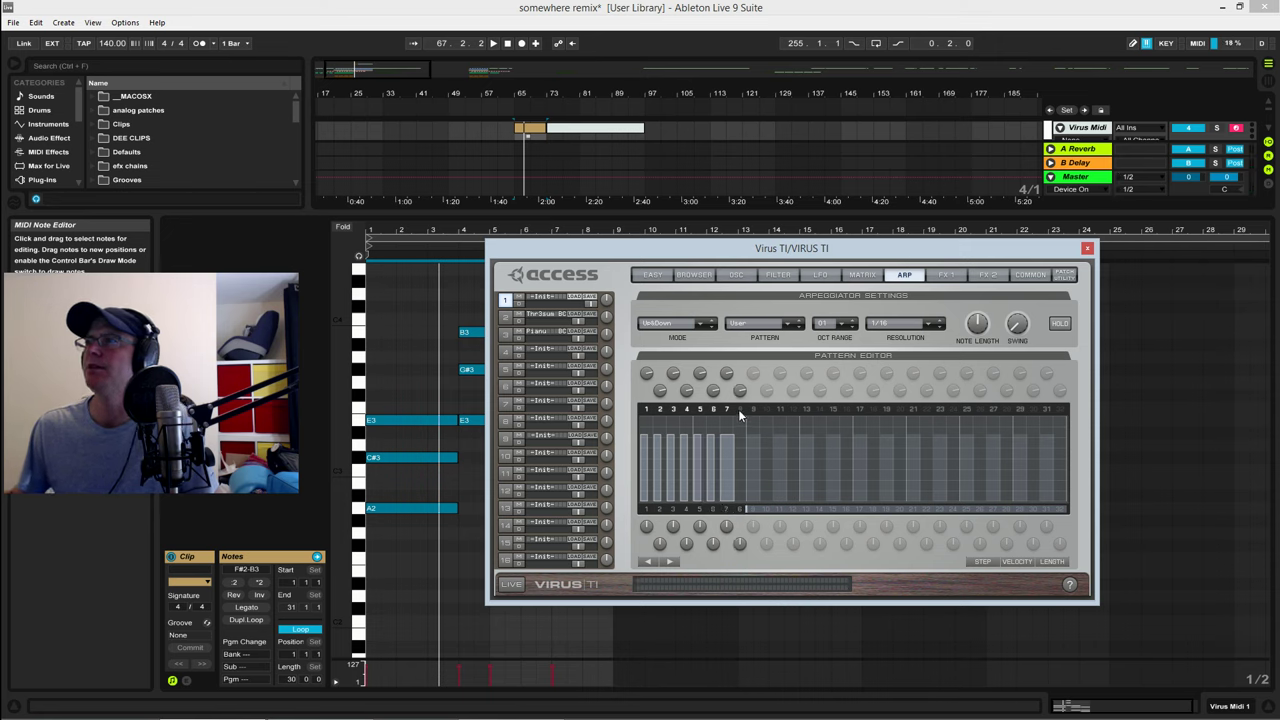
left_click(738, 409)
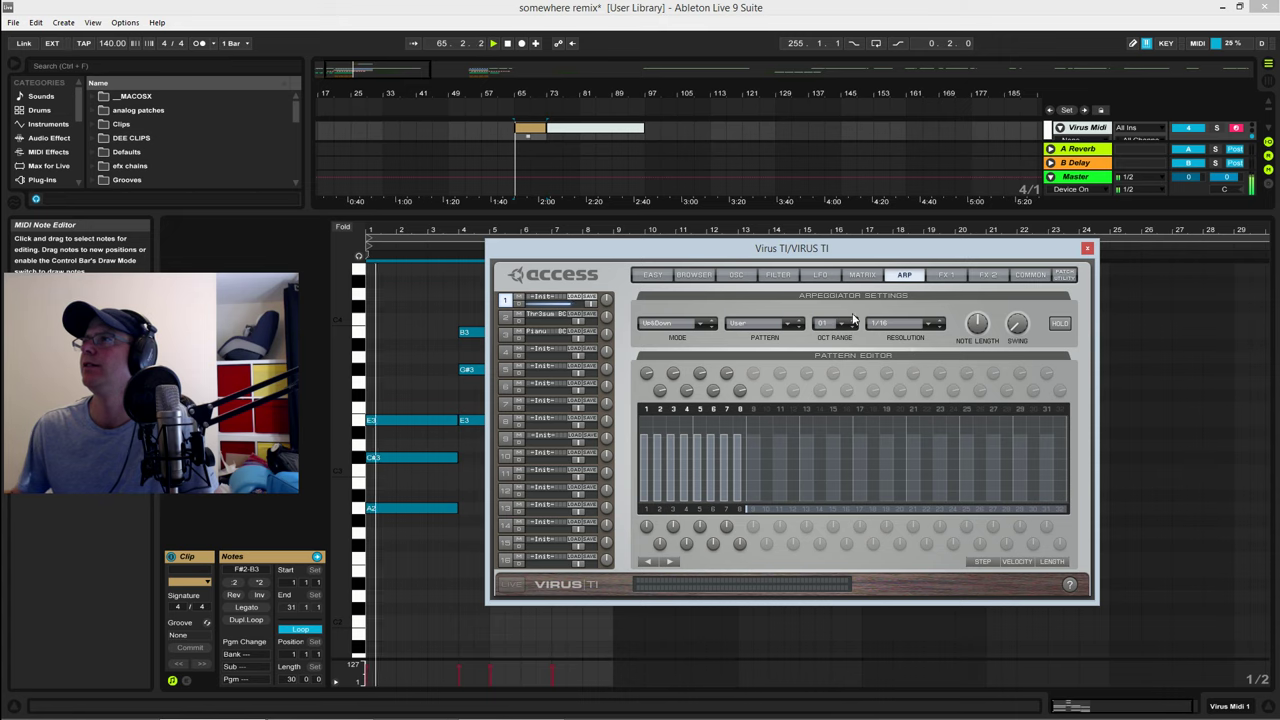
Step: Set the arpeggiator resolution to 1/8 and listen to the chord clip with it
left_click(925, 326)
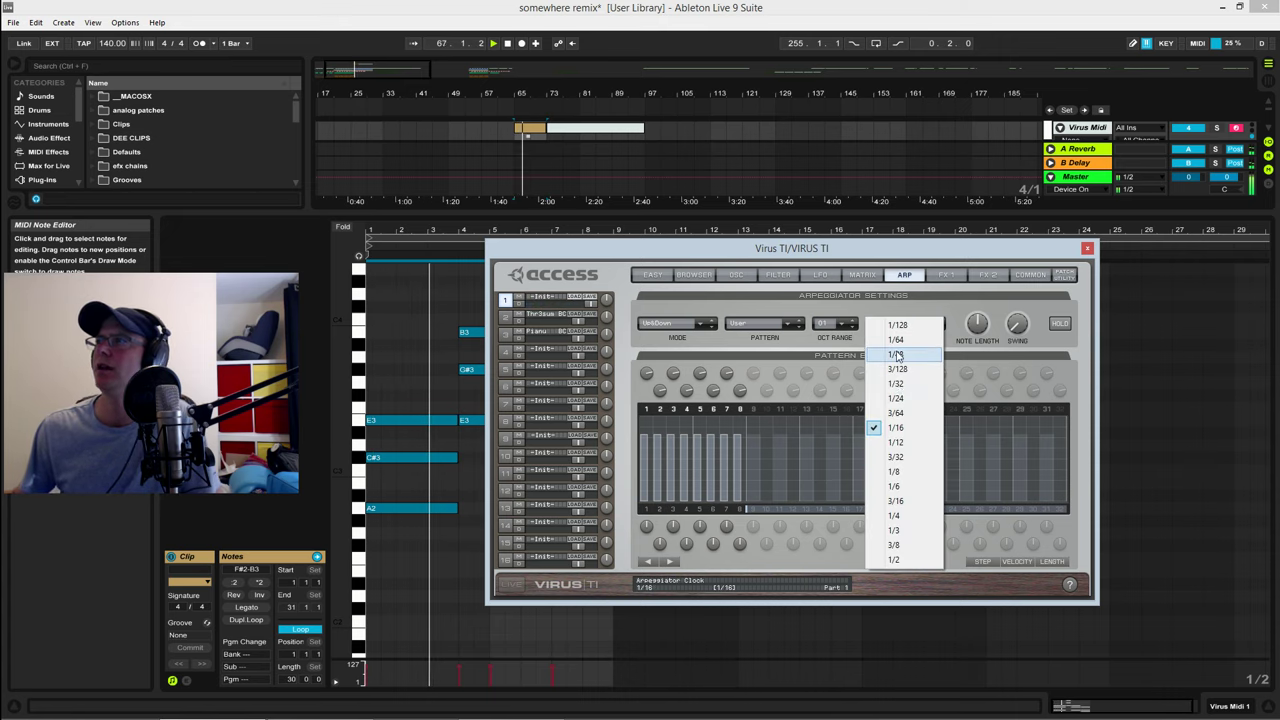
left_click(895, 471)
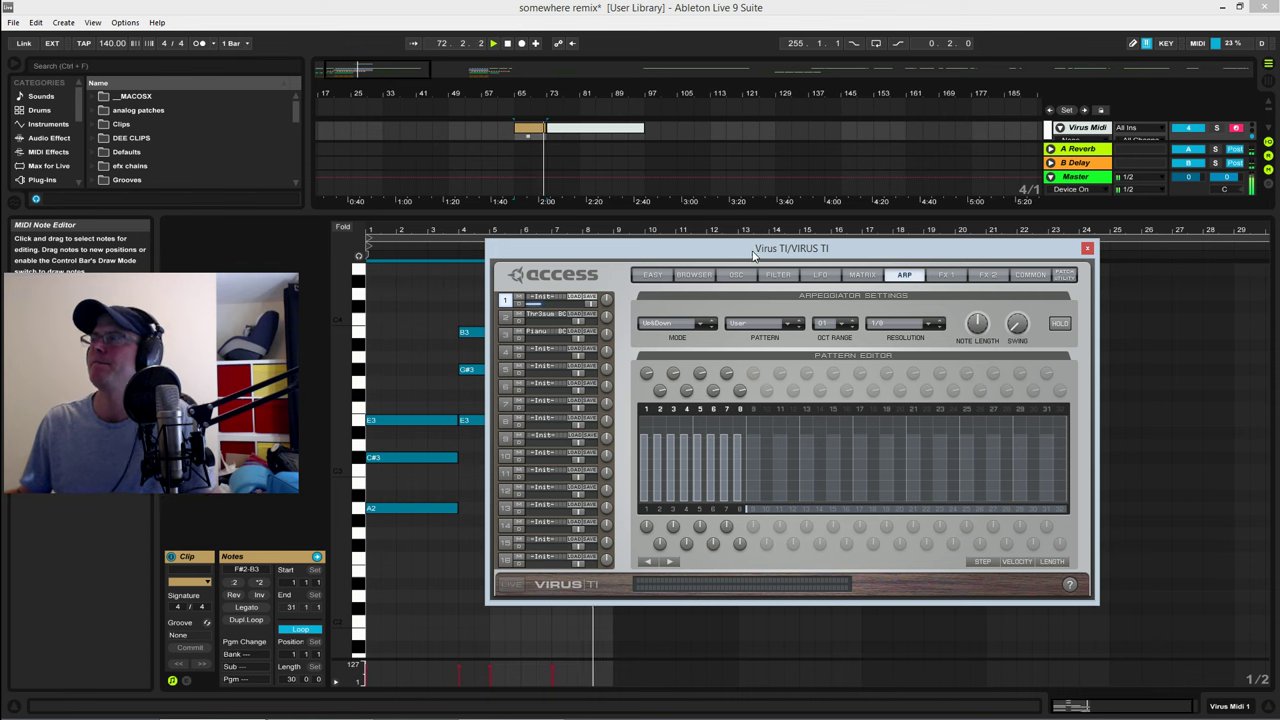
left_click_drag(756, 254, 749, 240)
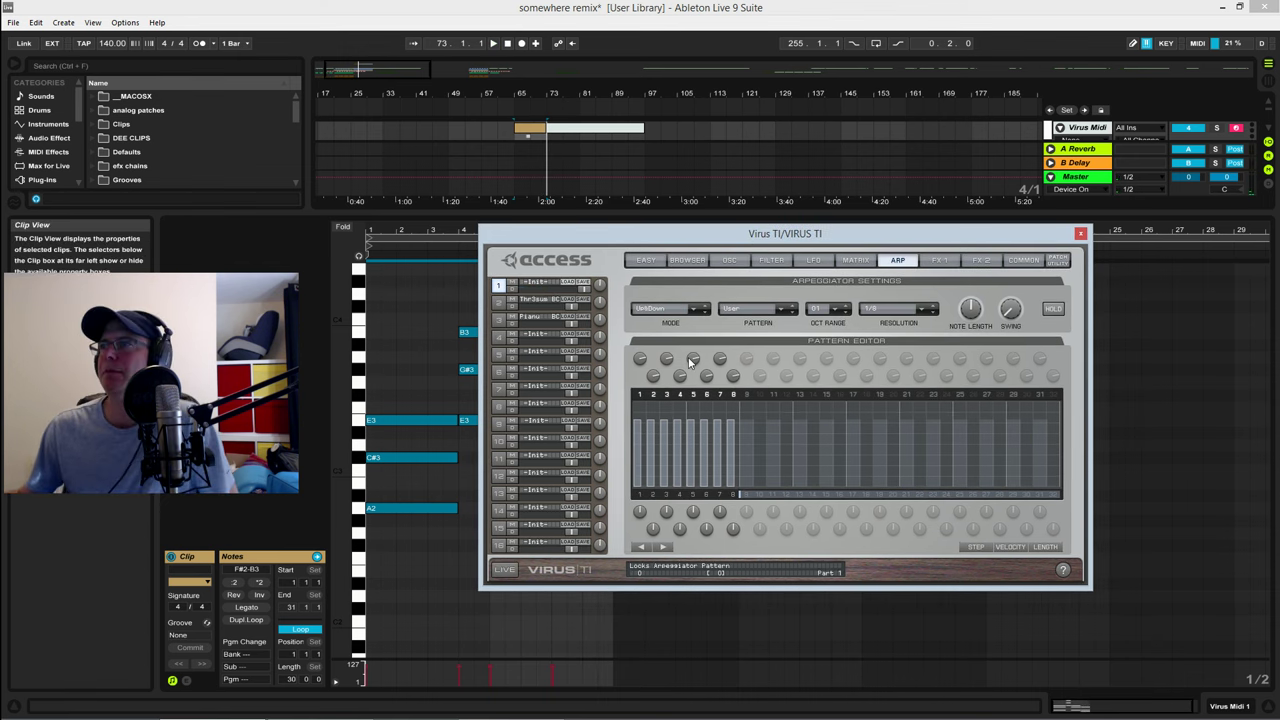
left_click(730, 262)
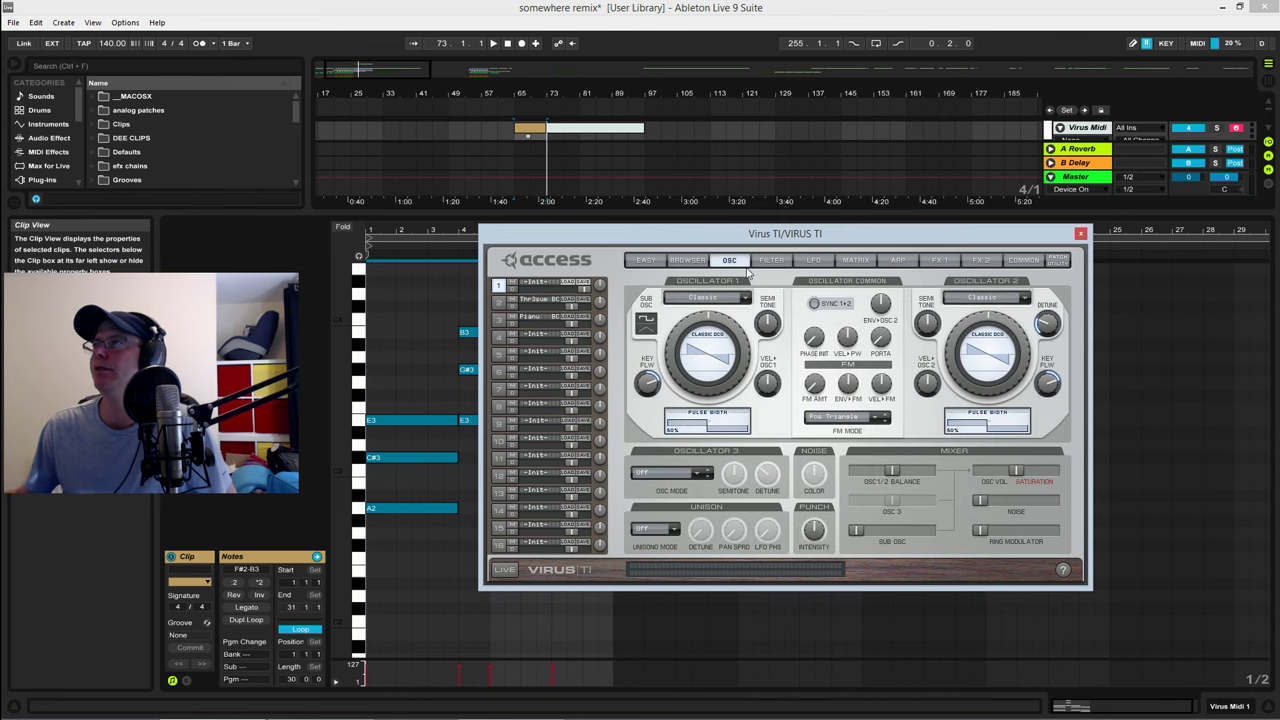
left_click(855, 261)
left_click(832, 299)
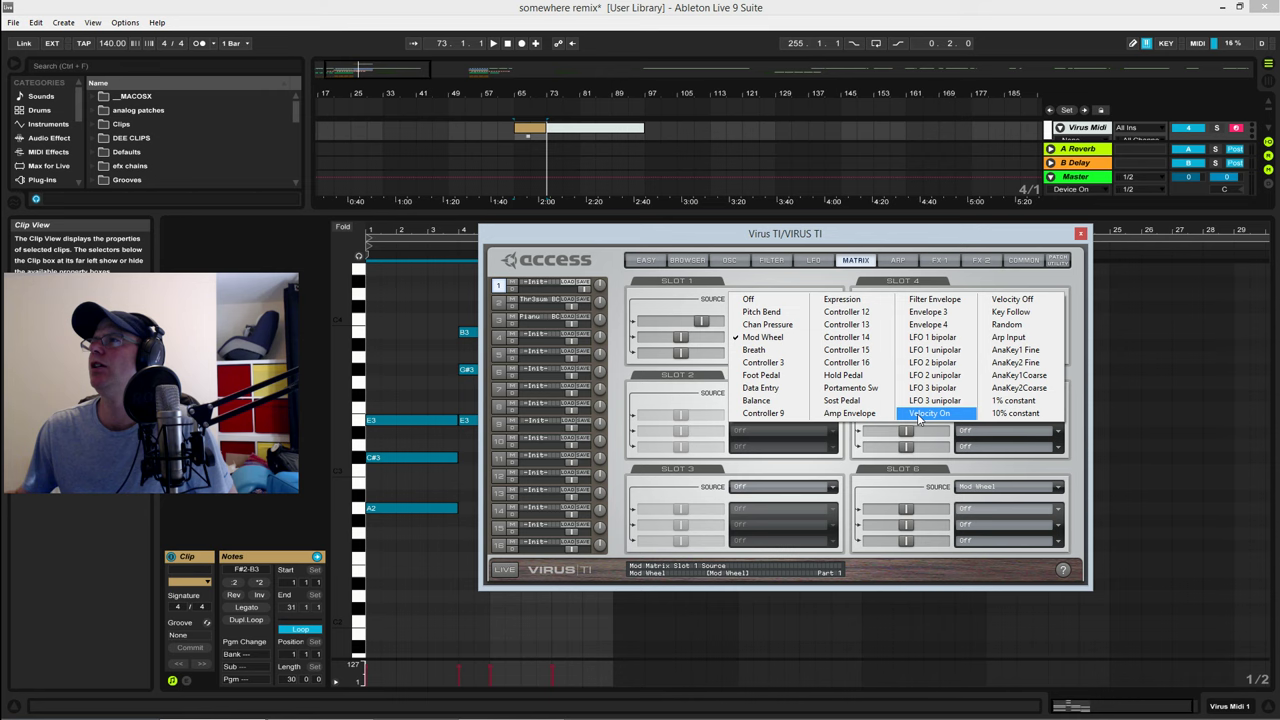
left_click(729, 260)
left_click(647, 260)
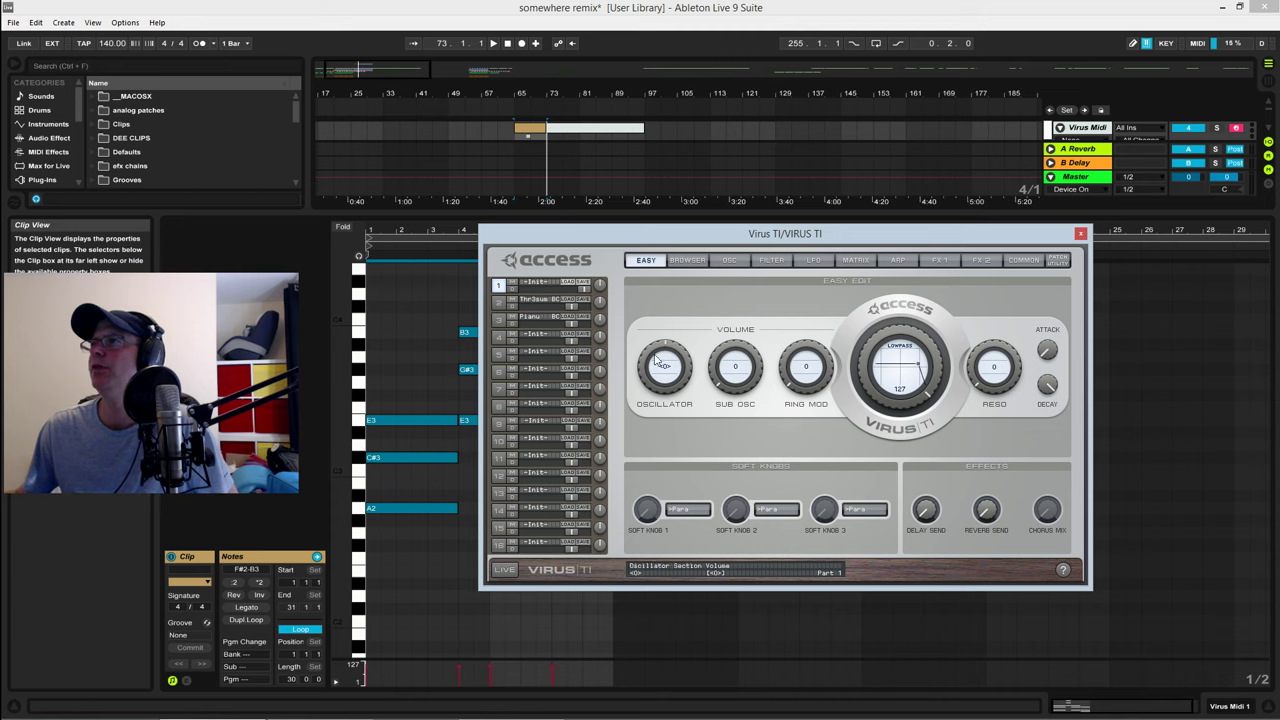
Step: In modulation matrix slot 1, set the source to Velocity On and the first destination to Osc Volume
left_click(856, 260)
left_click(831, 300)
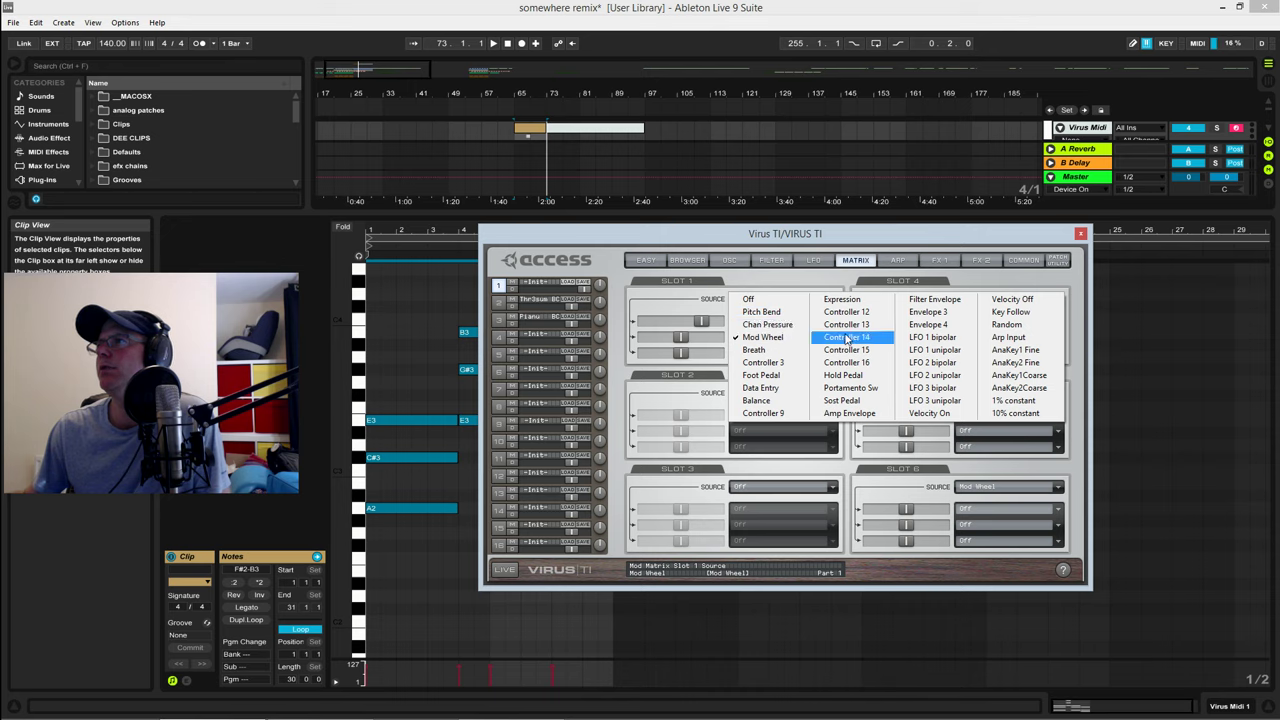
left_click(926, 413)
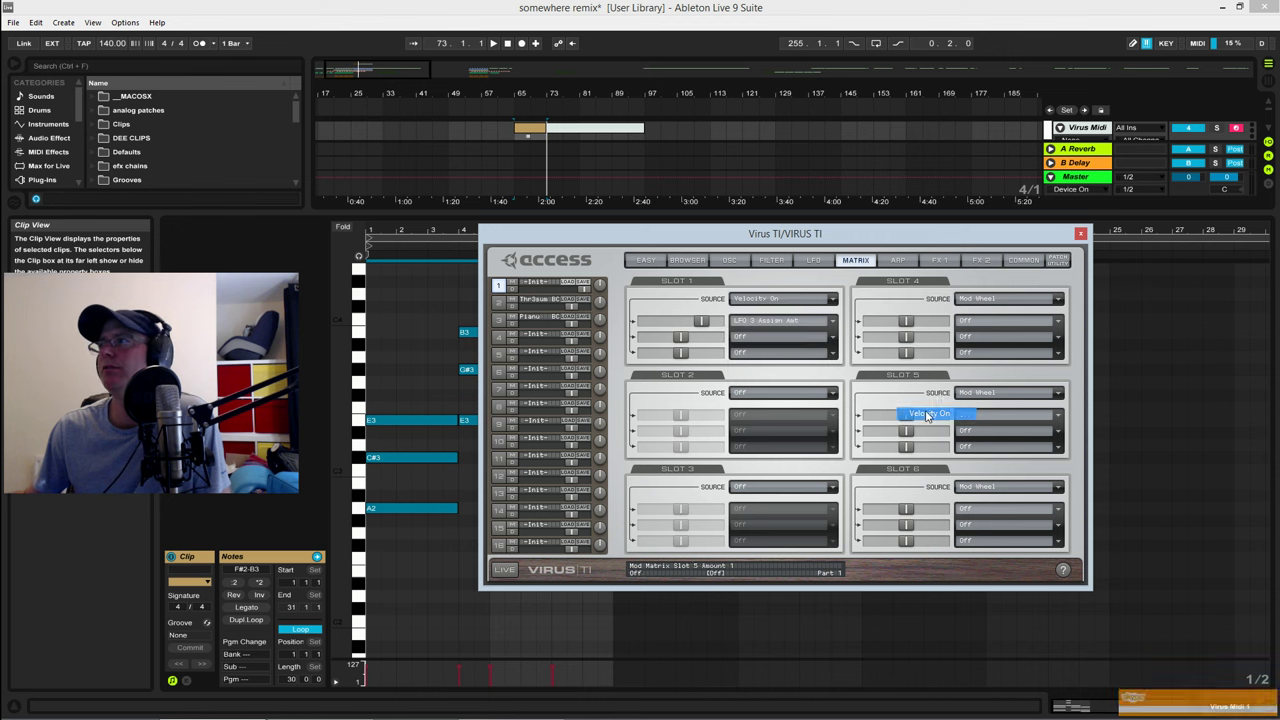
left_click(834, 321)
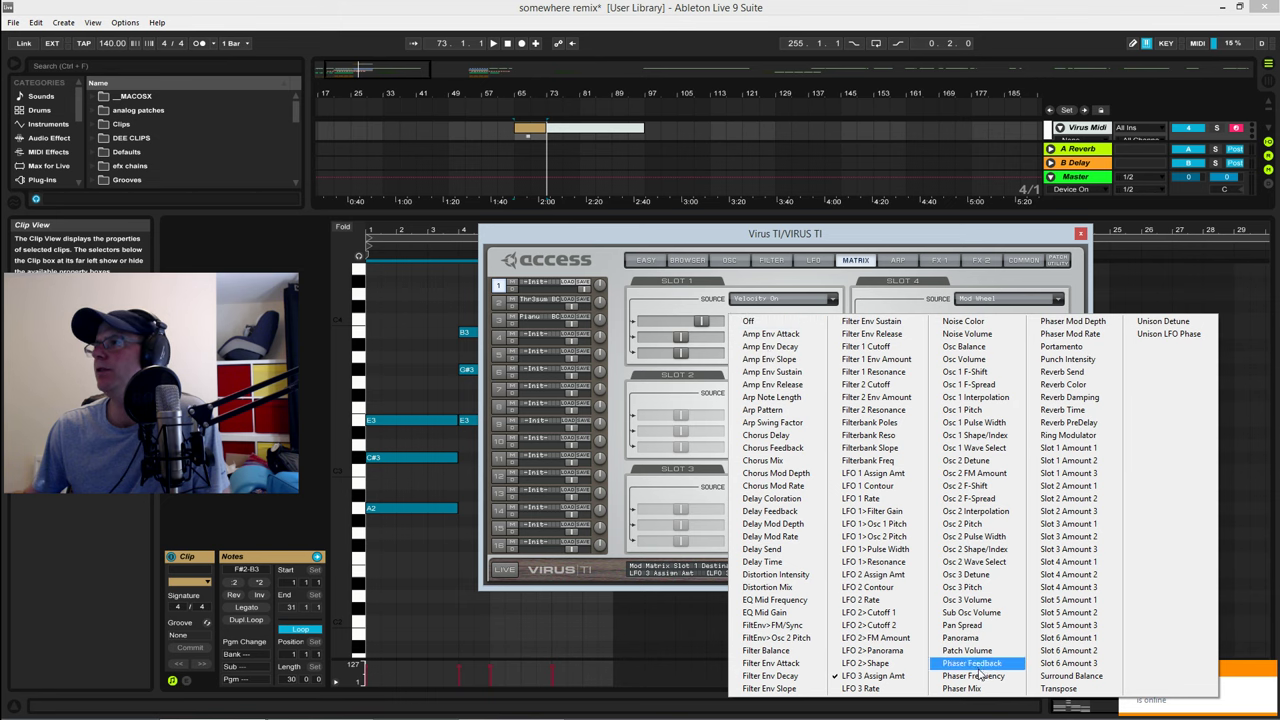
left_click(966, 359)
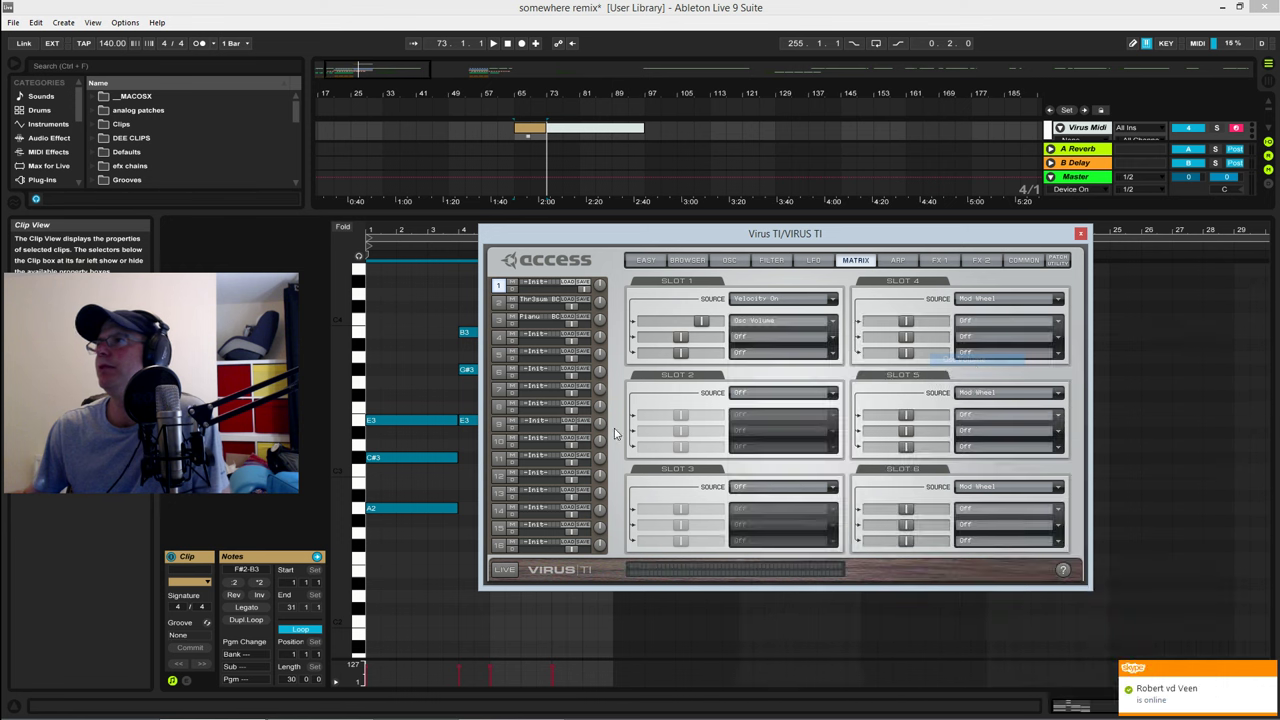
Step: Redraw the velocities of the eight arpeggiator pattern steps, with steps 1, 5 and 8 low and steps 3 and 7 at the highest level
left_click(733, 262)
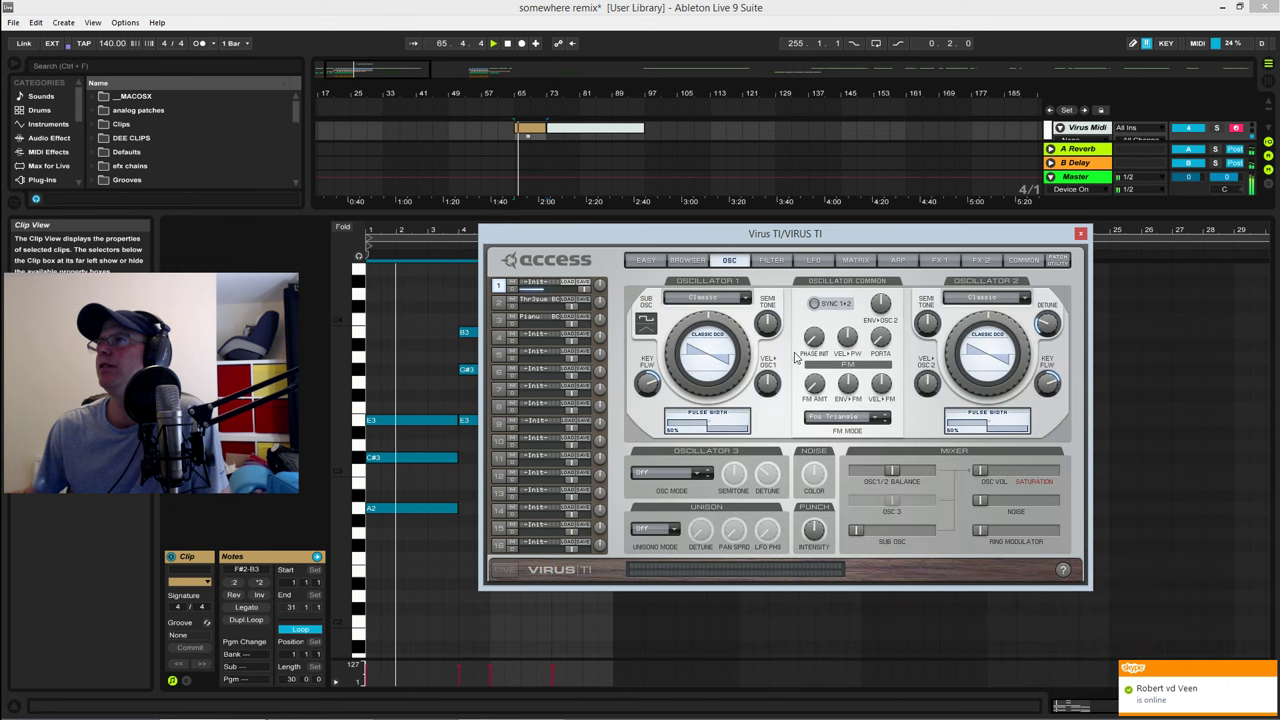
left_click(897, 260)
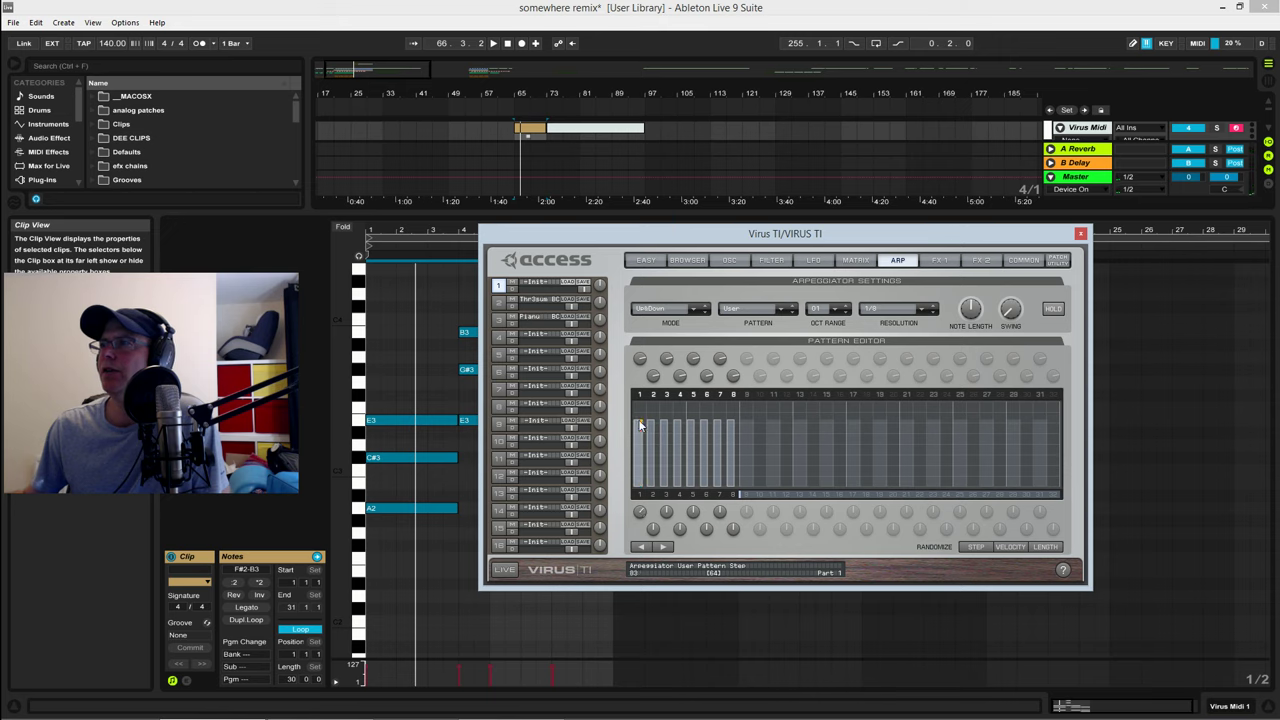
key("space")
mouse_move(666, 431)
left_mouse_down()
mouse_move(666, 363)
mouse_move(691, 461)
mouse_move(726, 430)
mouse_move(719, 400)
mouse_move(731, 460)
left_mouse_up()
left_click(720, 400)
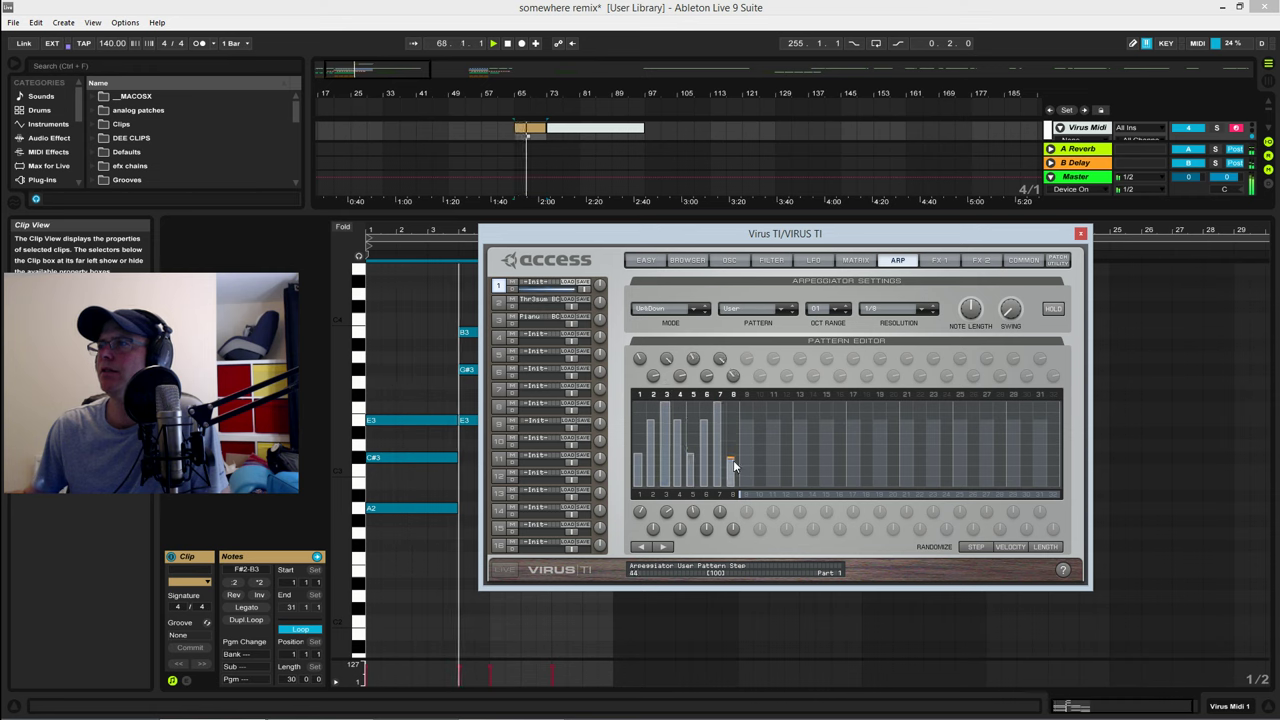
Step: Bring arpeggiator steps 3 and 7 down to medium velocity and raise steps 2, 4 and 6 close to maximum
left_click(665, 455)
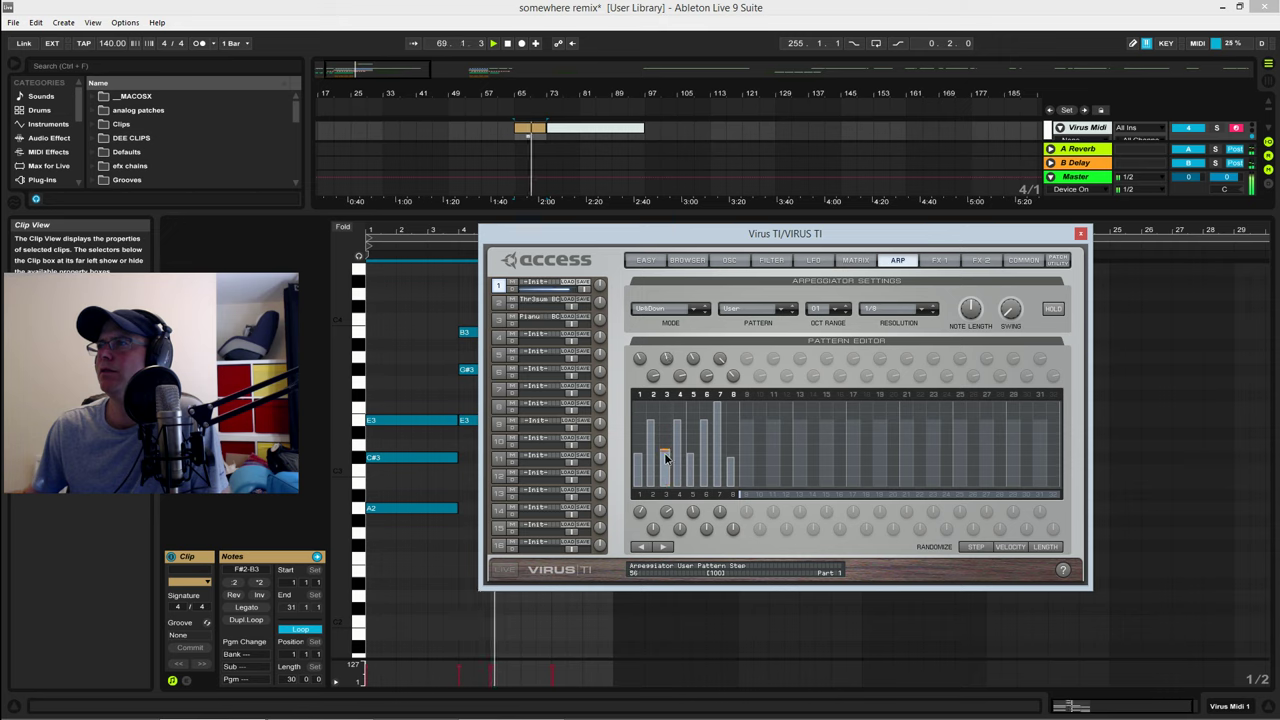
left_click(718, 412)
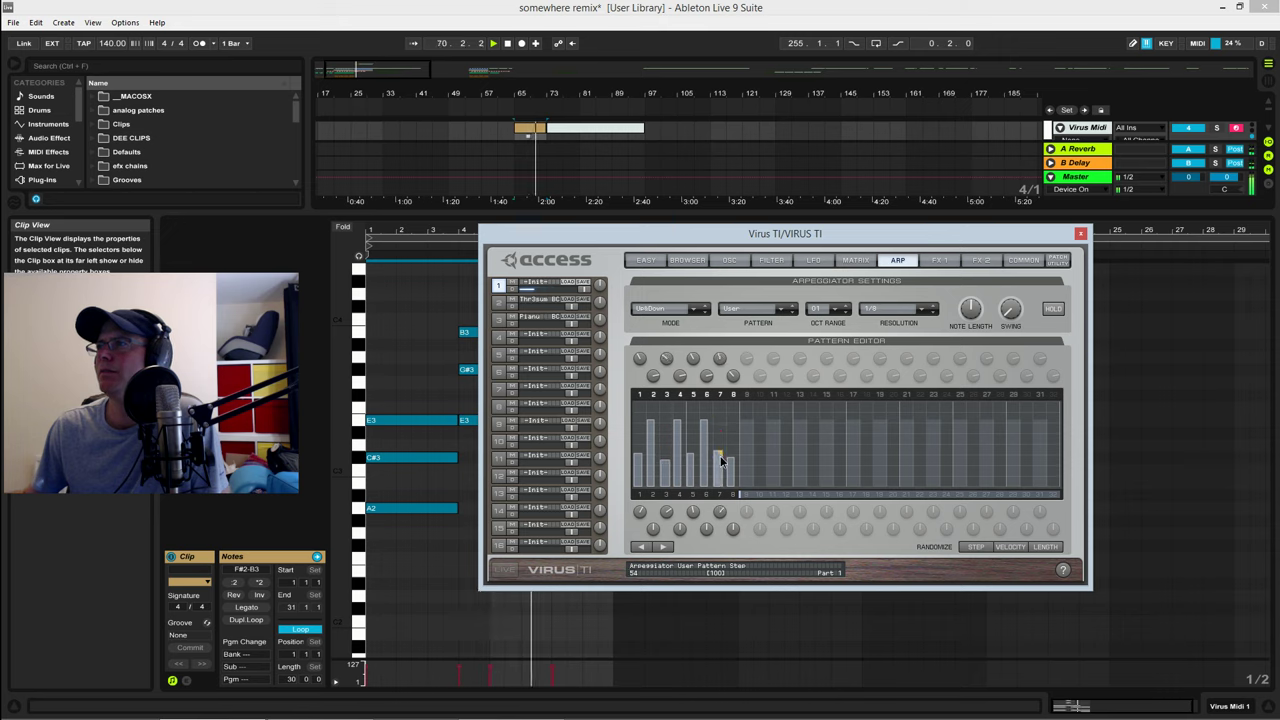
left_click(677, 403)
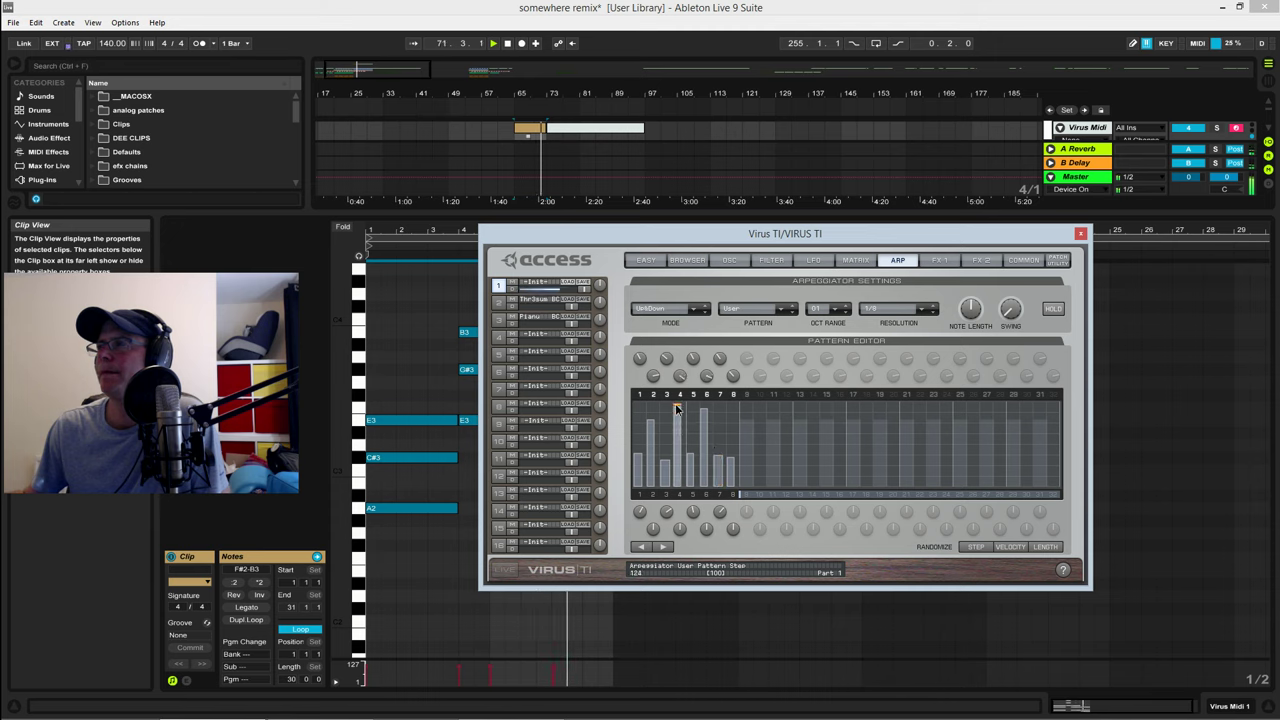
left_click(651, 408)
left_click(666, 431)
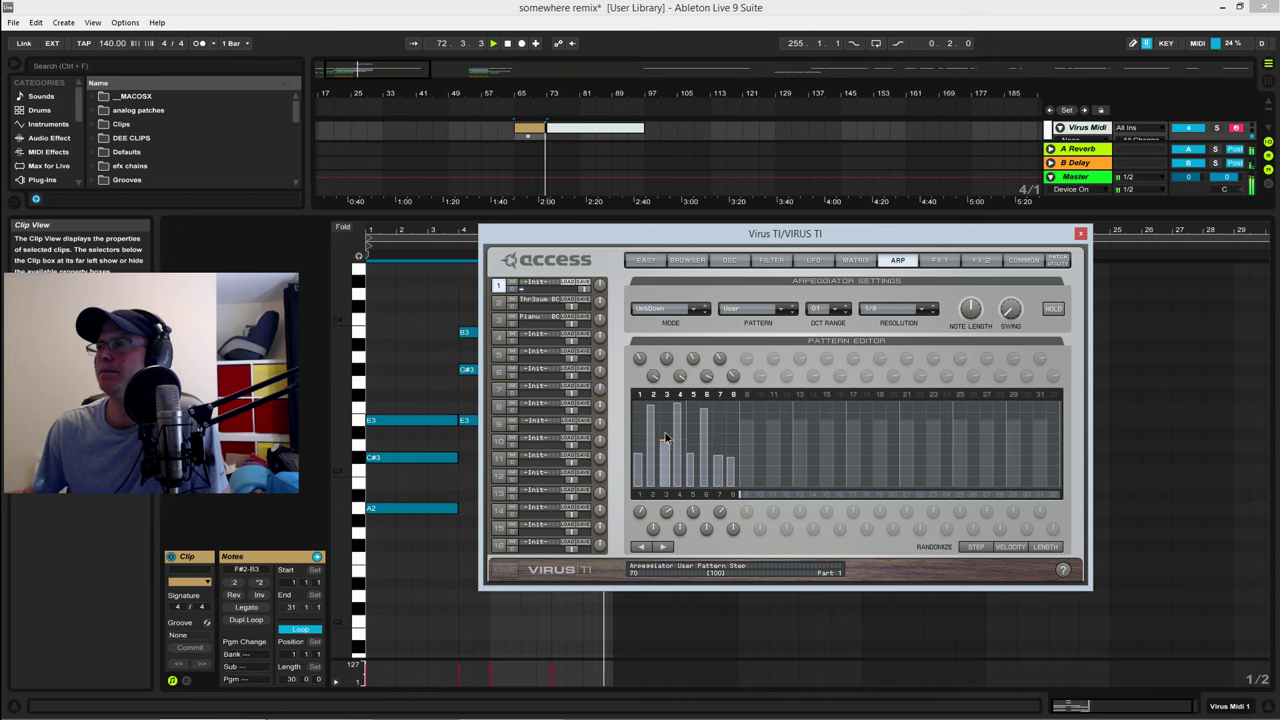
left_click_drag(718, 460, 722, 429)
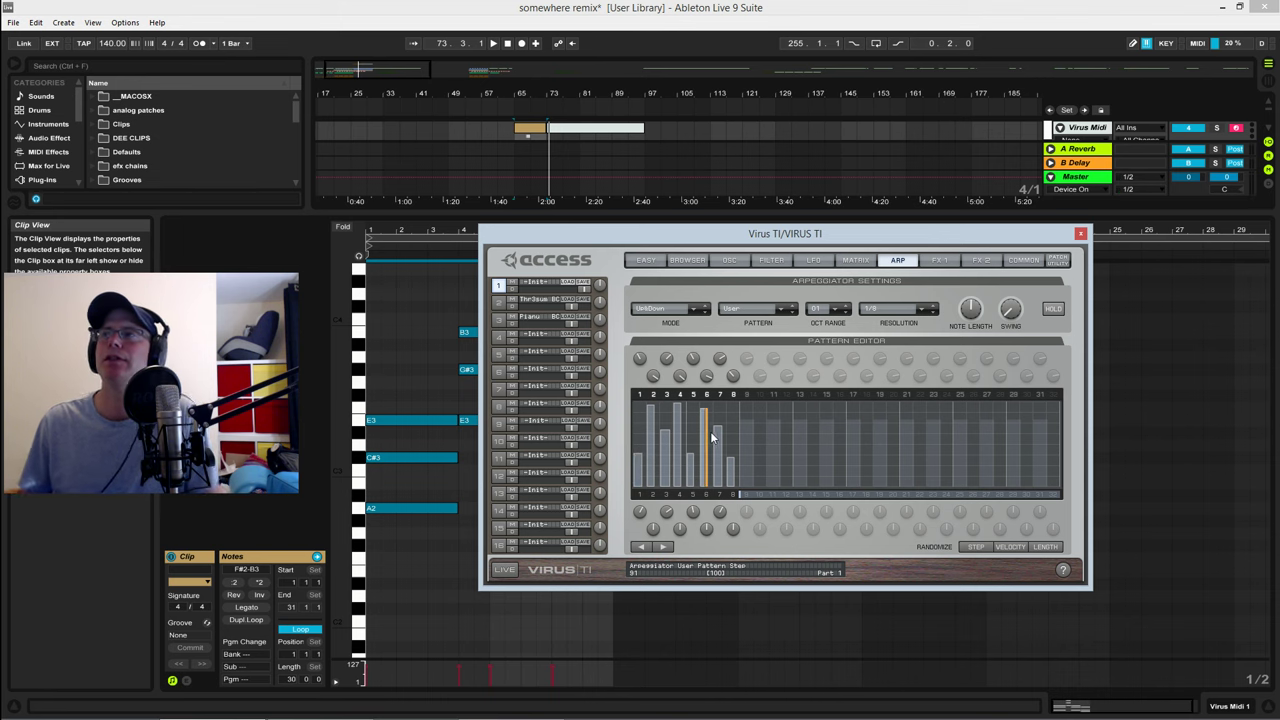
Step: Play the chord clip and try adding swing to the arpeggiator
key("space")
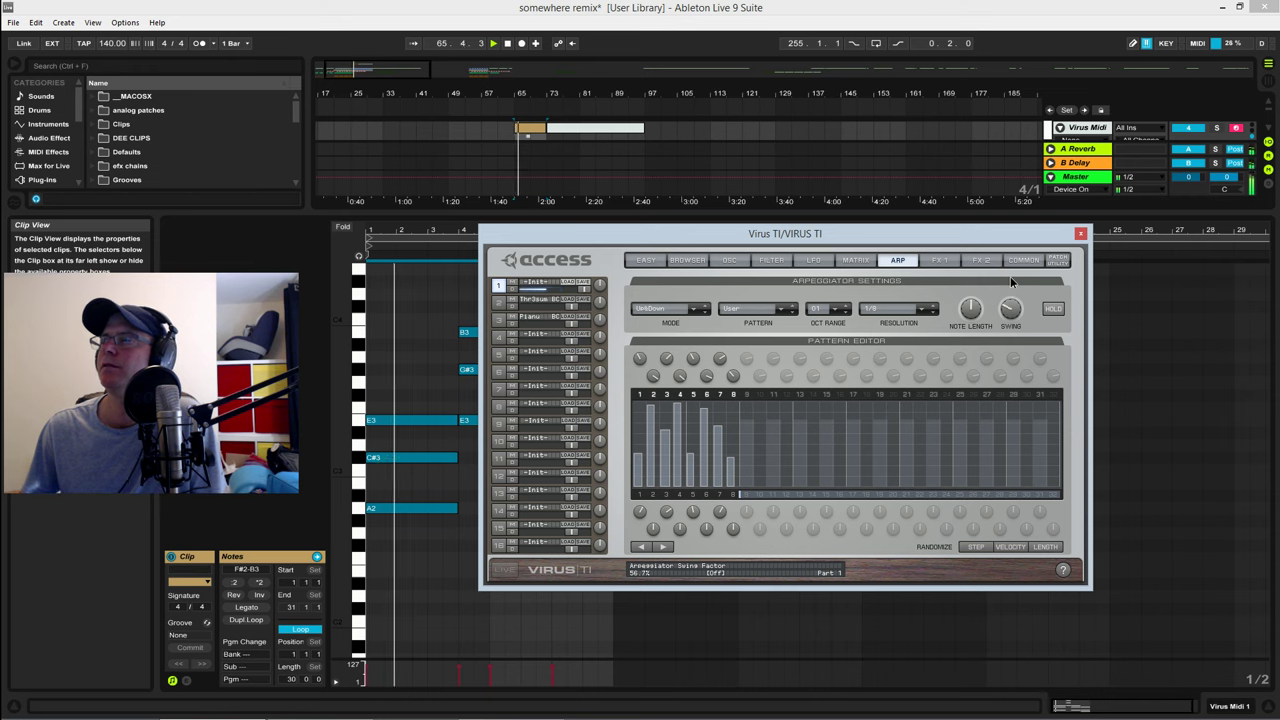
left_click_drag(1012, 283, 1011, 306)
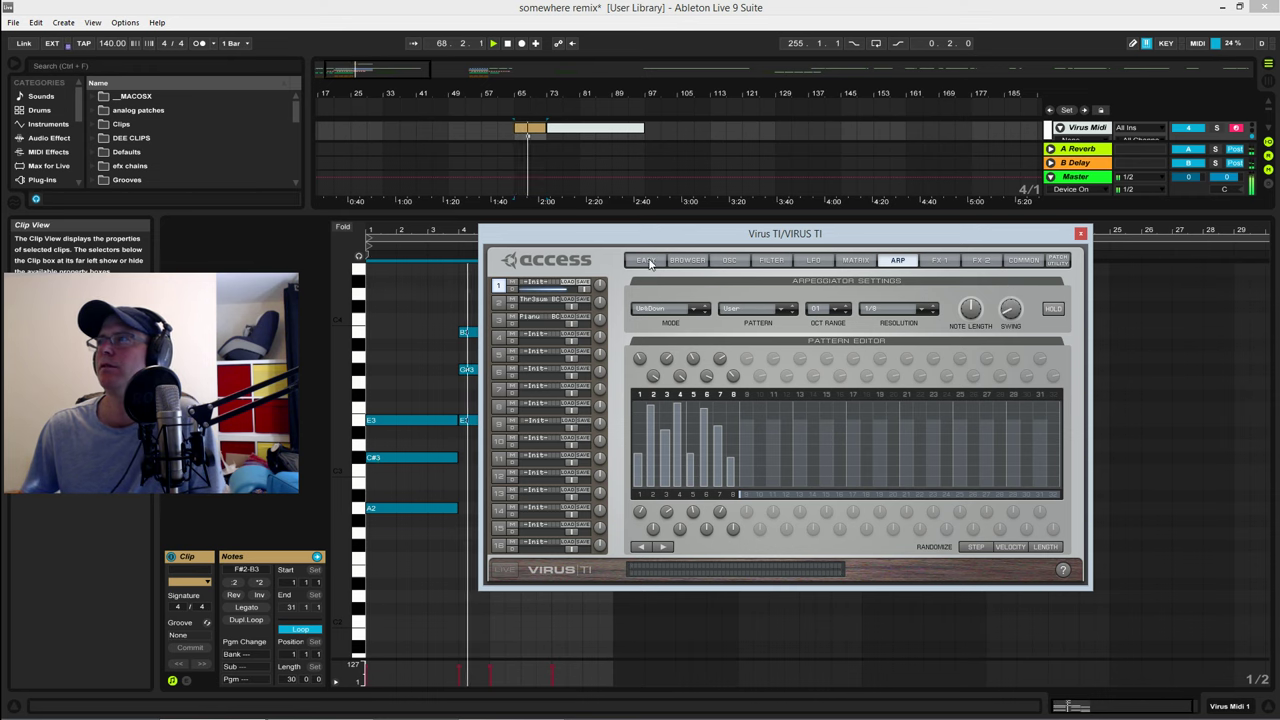
Step: Switch oscillator 1 to the HyperSaw model with a detune of 64 and play the clip
left_click(729, 260)
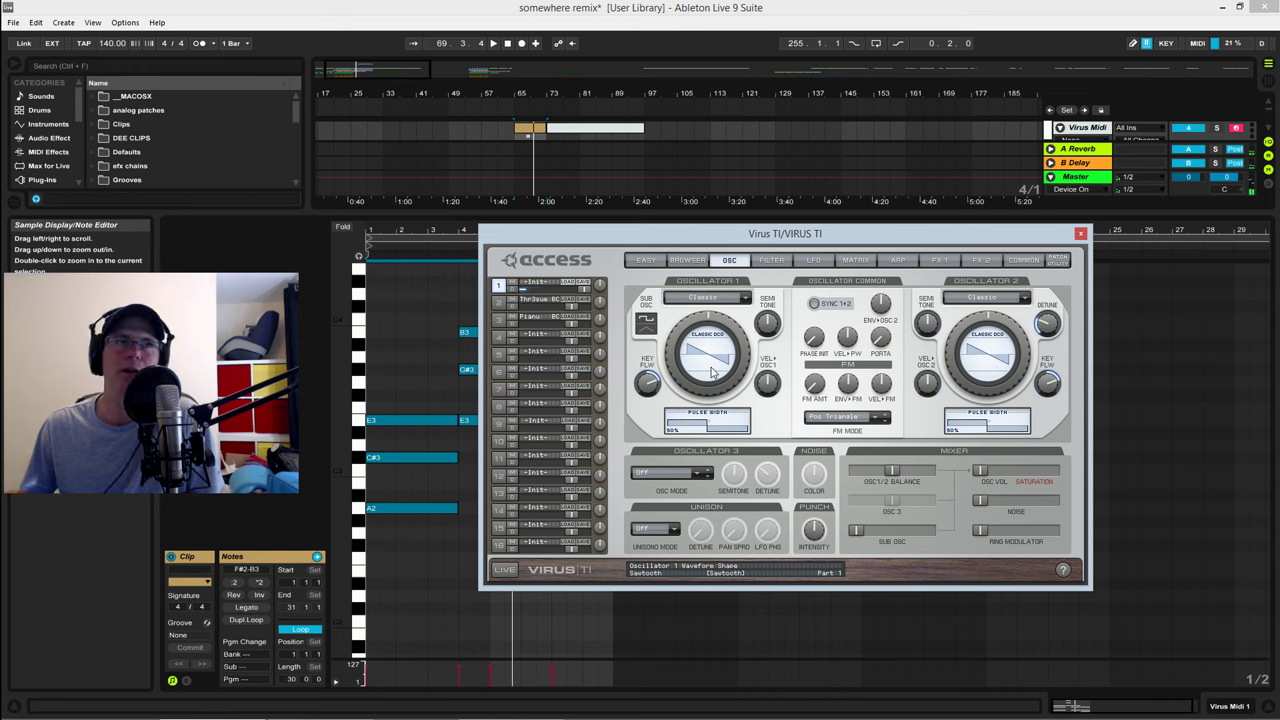
left_click(705, 298)
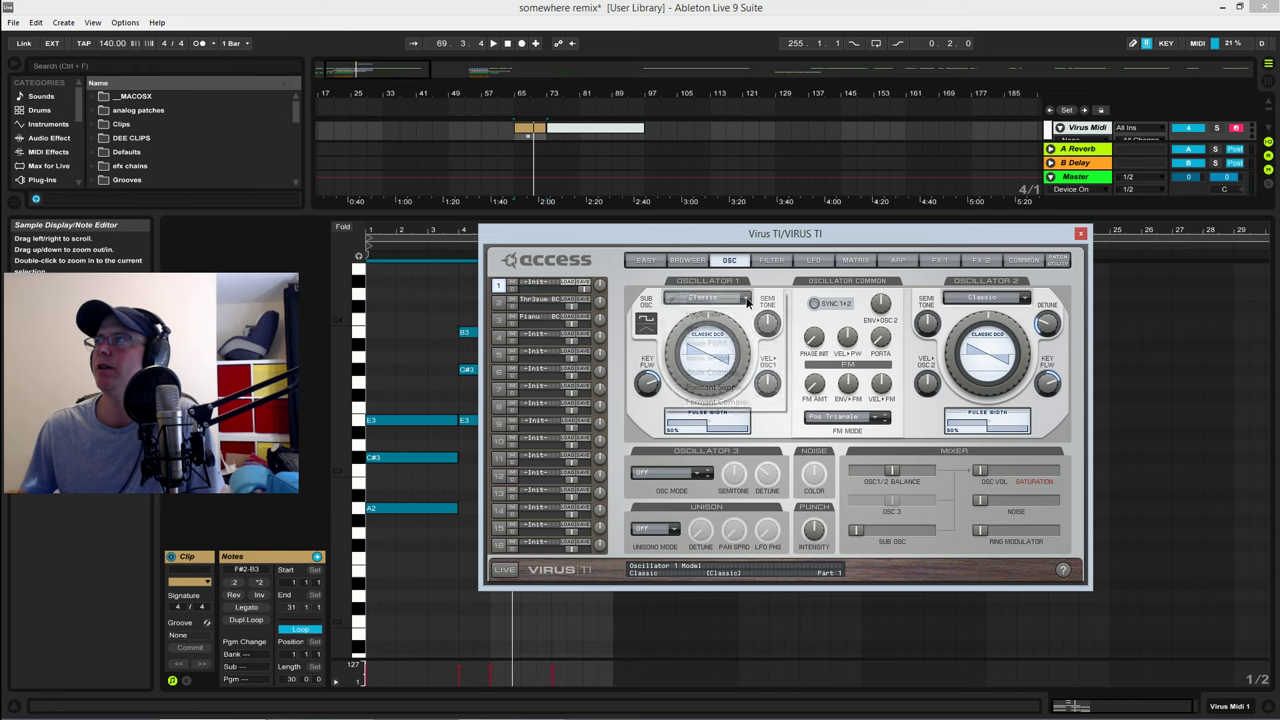
left_click(690, 313)
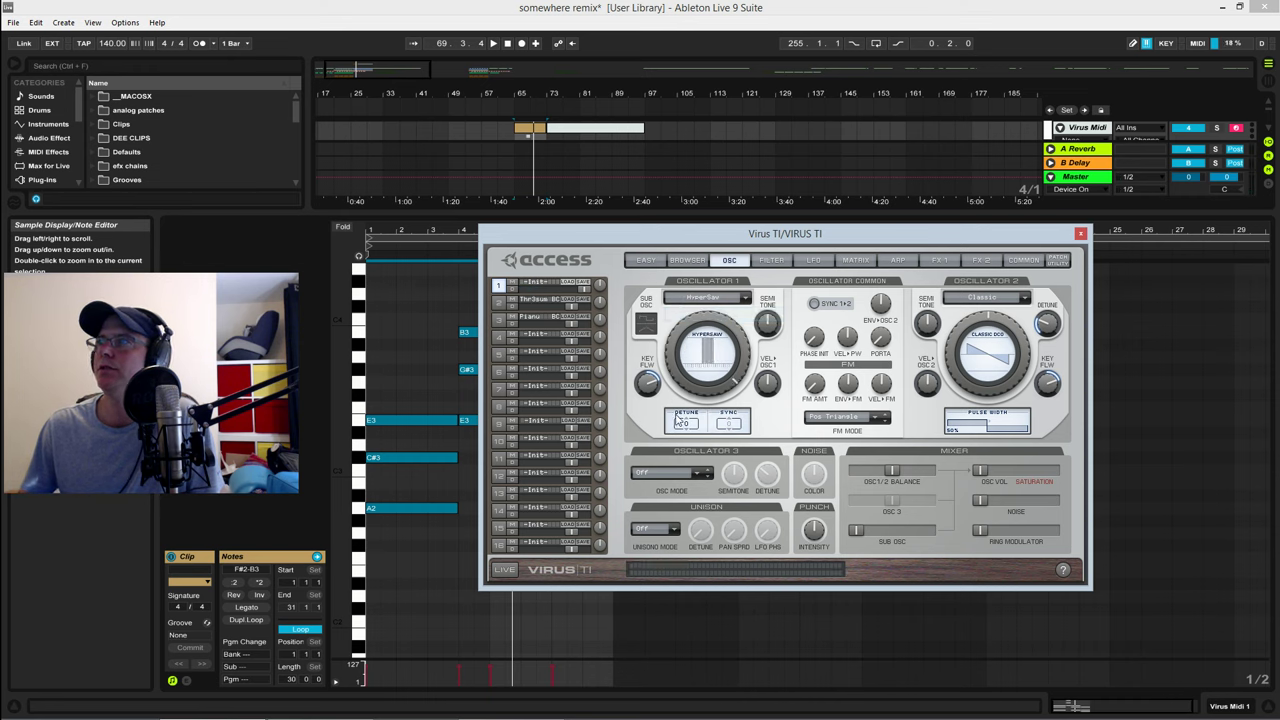
key("space")
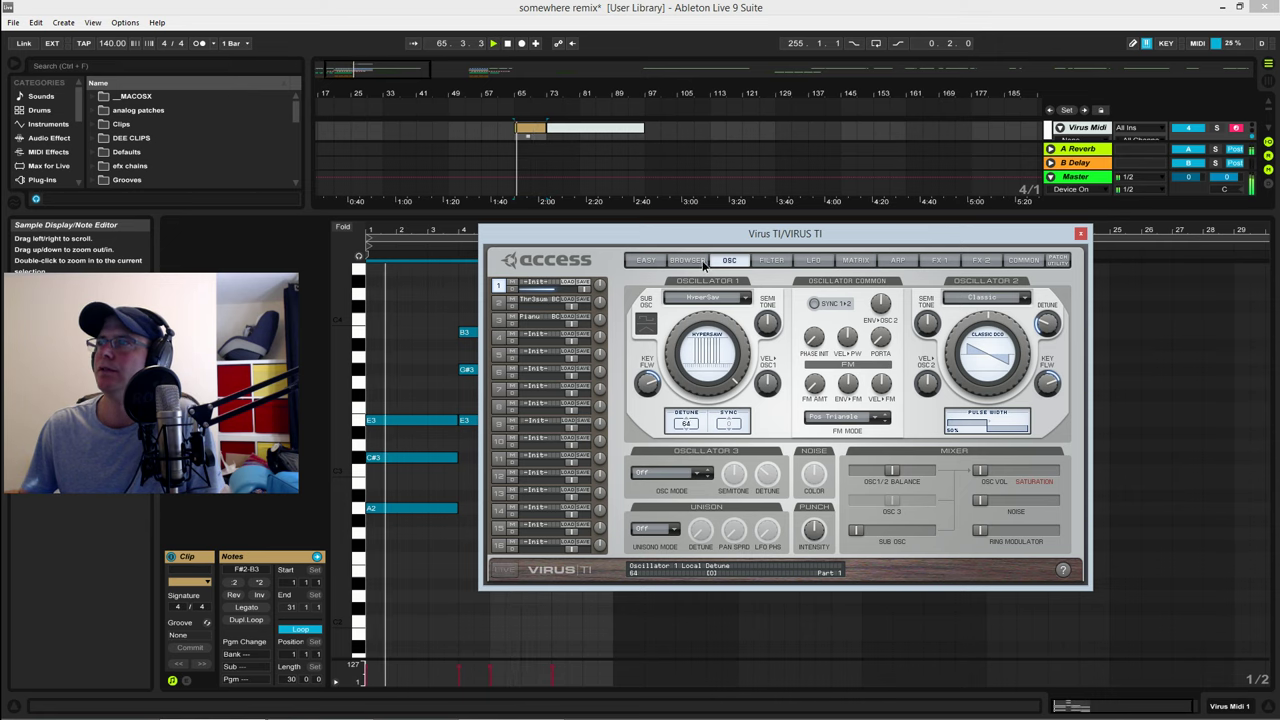
Step: Set the filter 2 cutoff offset to -58 while the clip plays
left_click(771, 261)
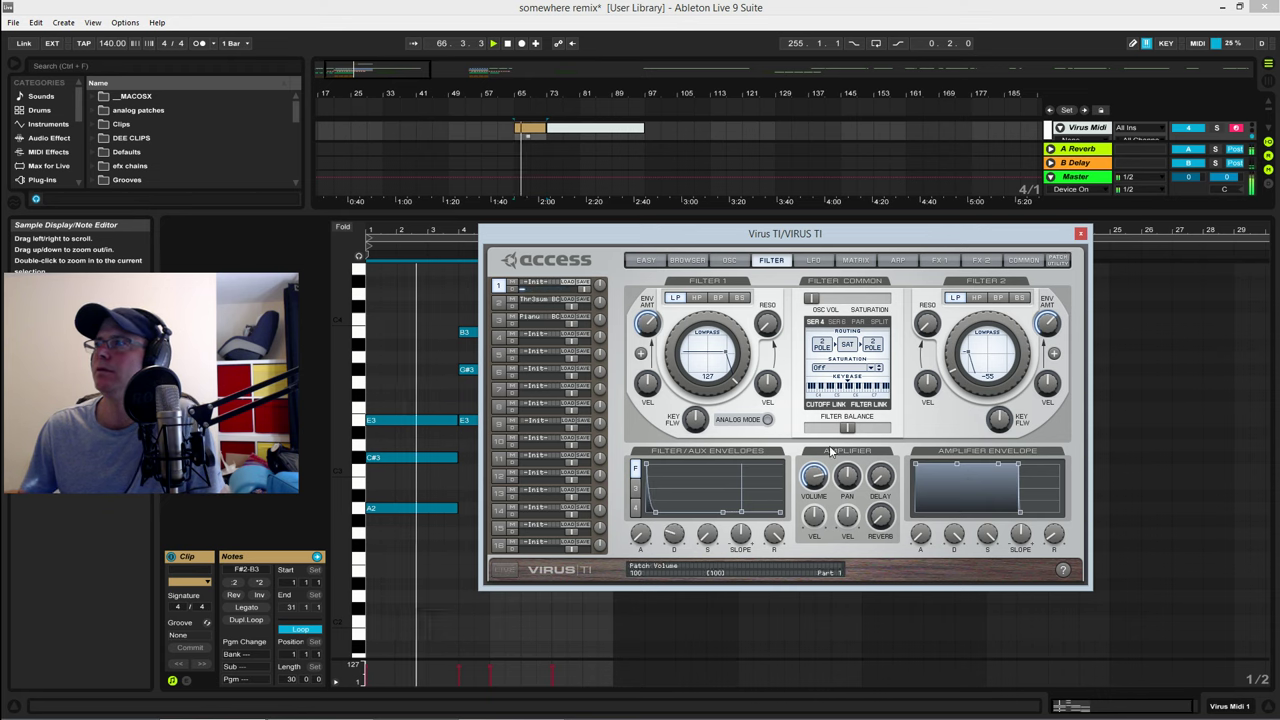
left_click_drag(963, 328, 965, 330)
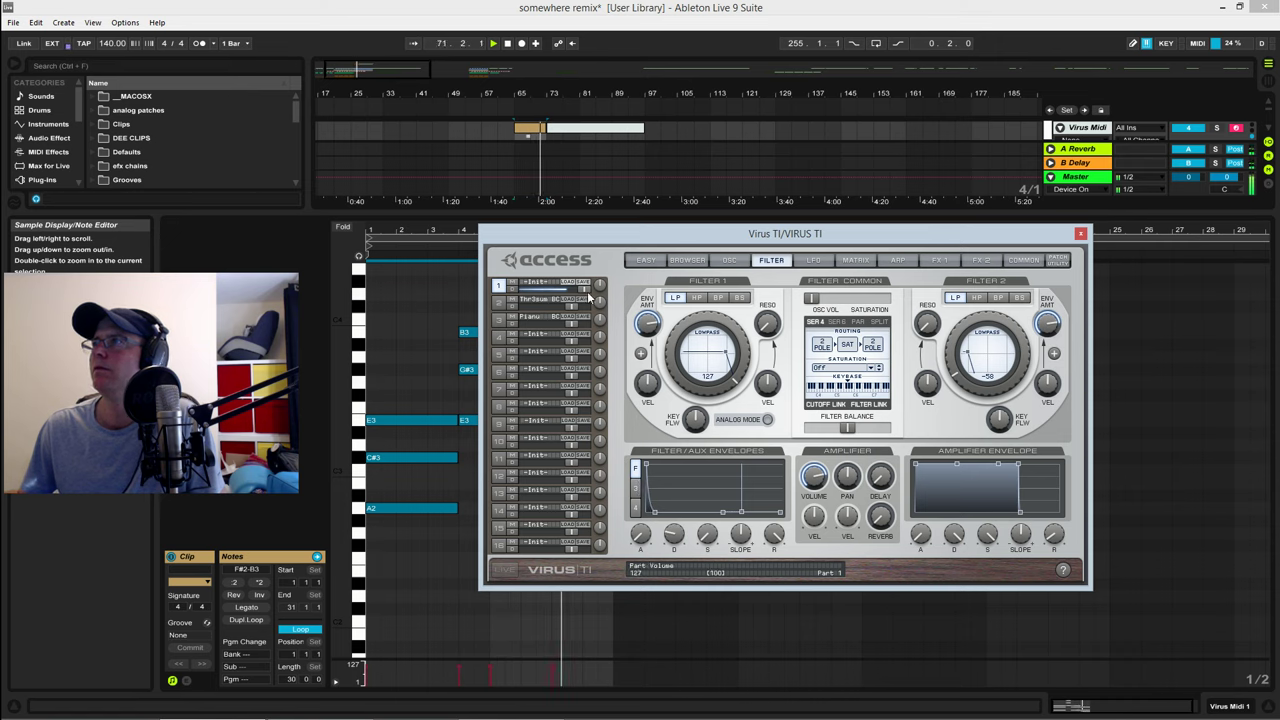
Step: Move the synth window out of the way, enlarge the arrangement area and raise the Audio TI 1 track volume to 6.0 dB
left_click_drag(1058, 234, 1052, 317)
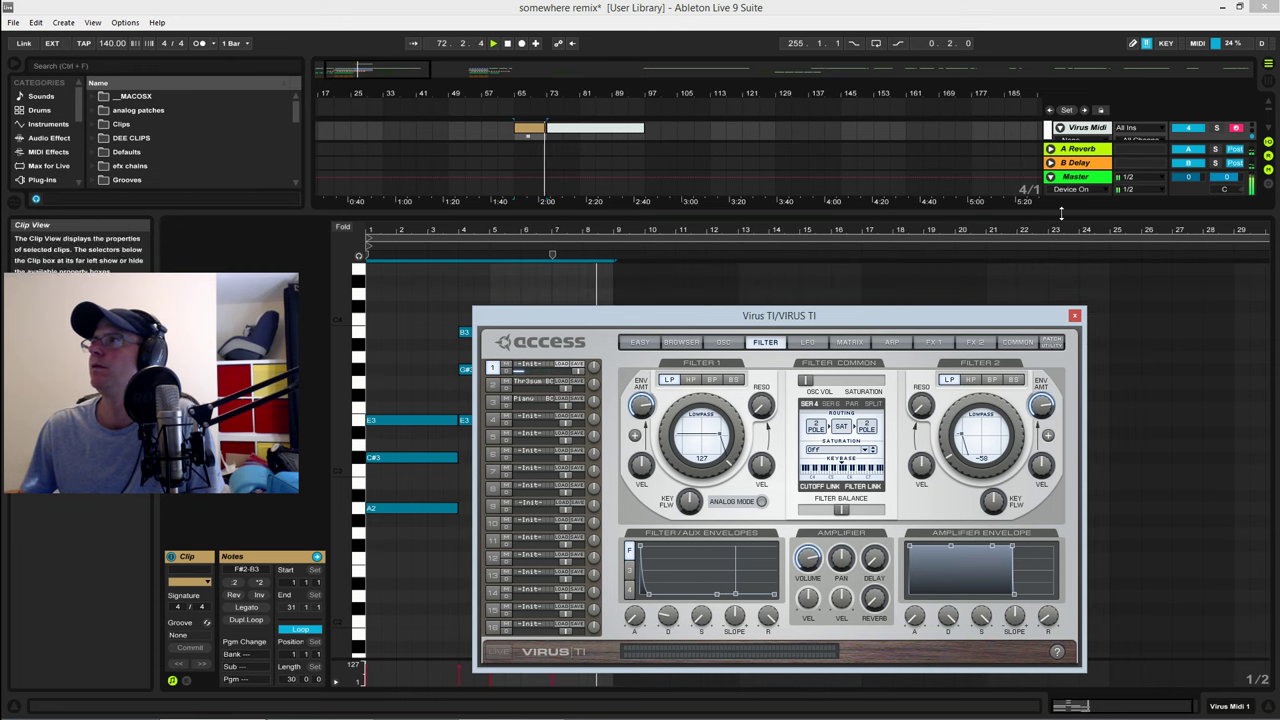
left_click_drag(1061, 213, 1061, 428)
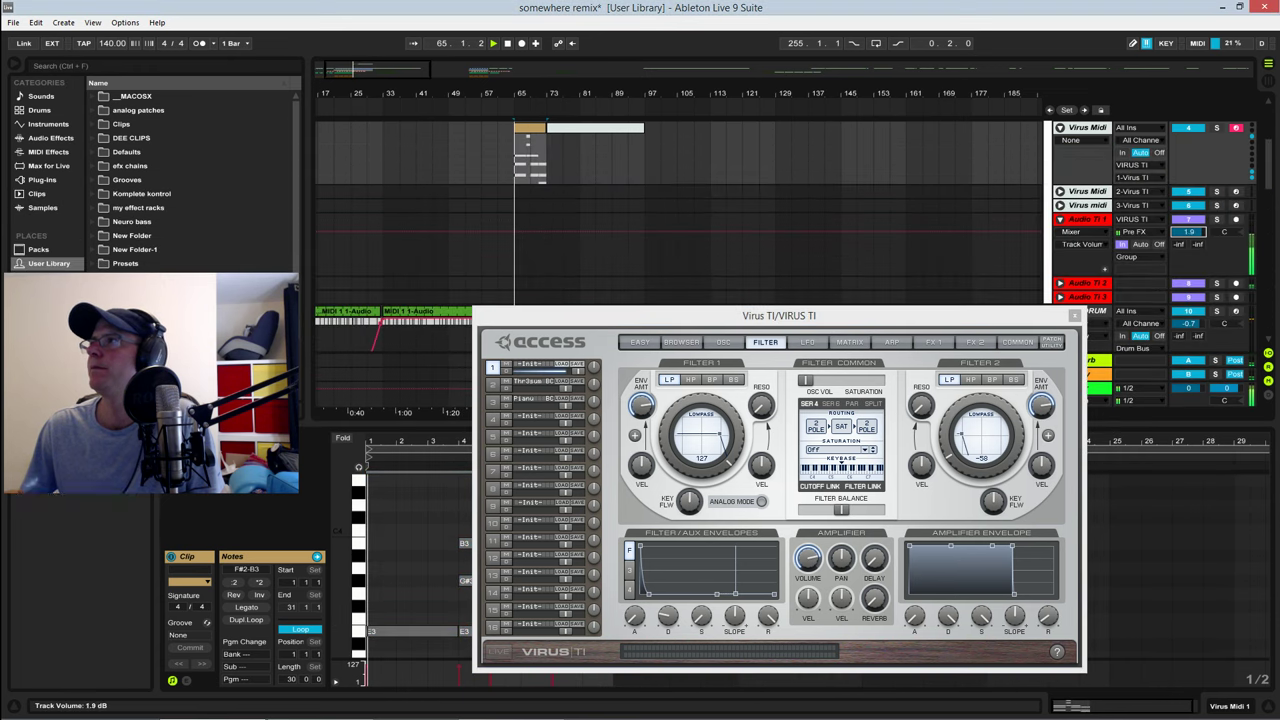
left_click_drag(1188, 231, 1188, 185)
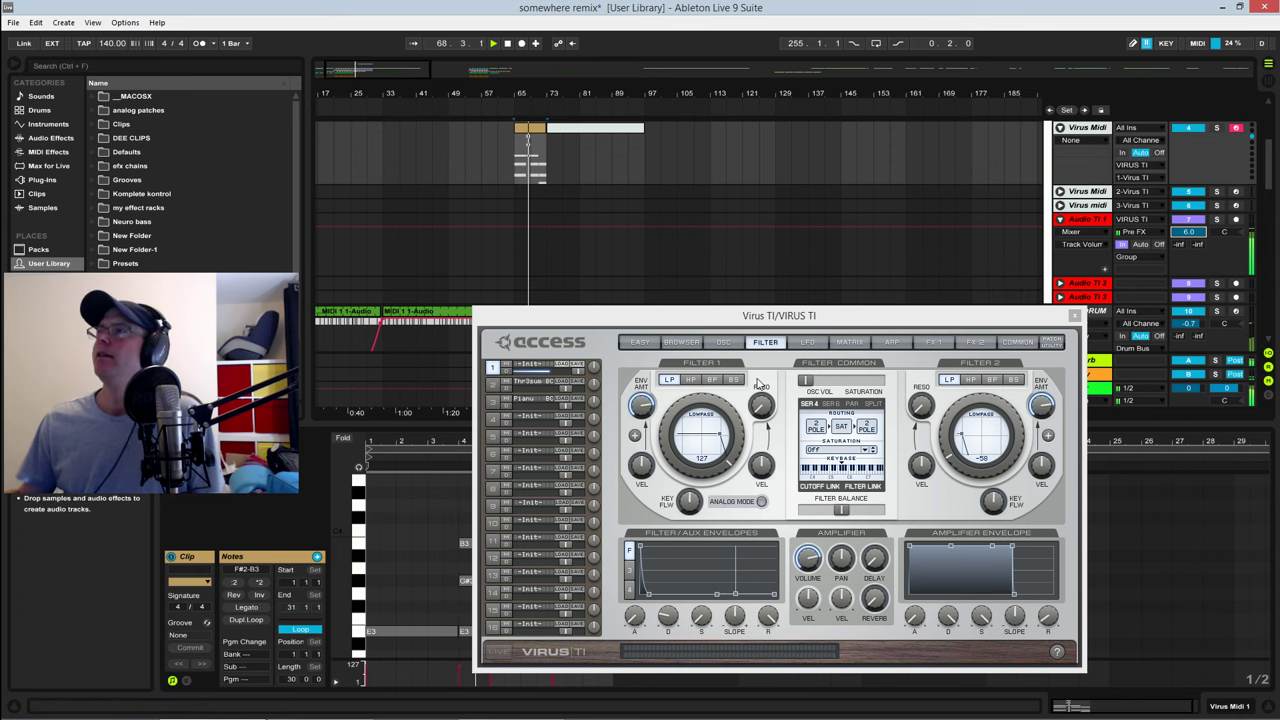
Step: Switch oscillator 2 to the HyperSaw model with a detune of 54, shift its semitone tuning and play the clip
left_click(723, 343)
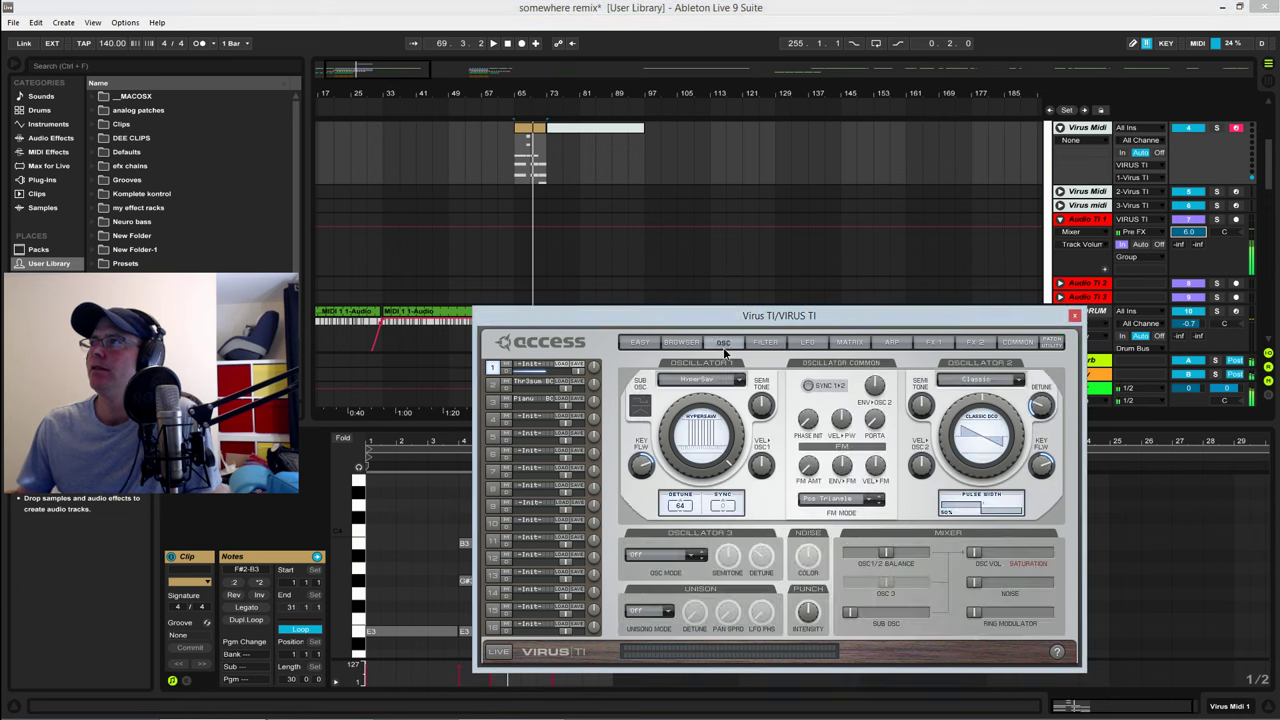
left_click(1019, 381)
left_click(960, 401)
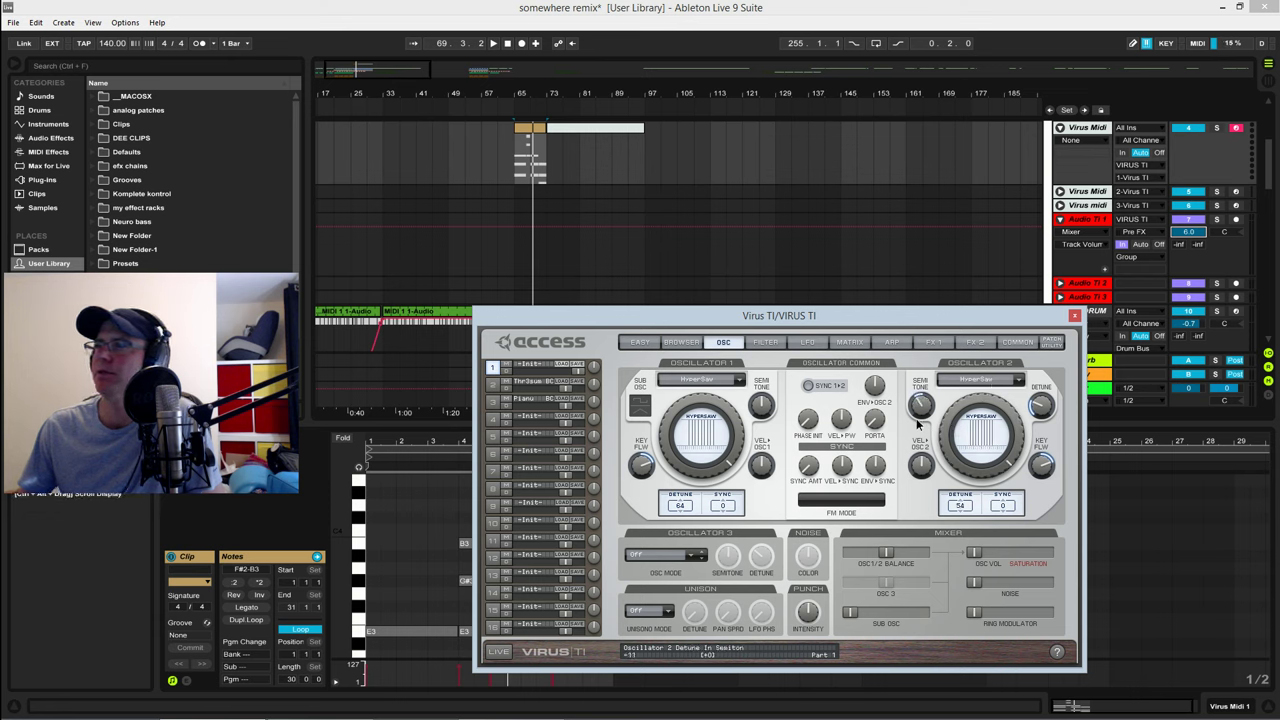
key("space")
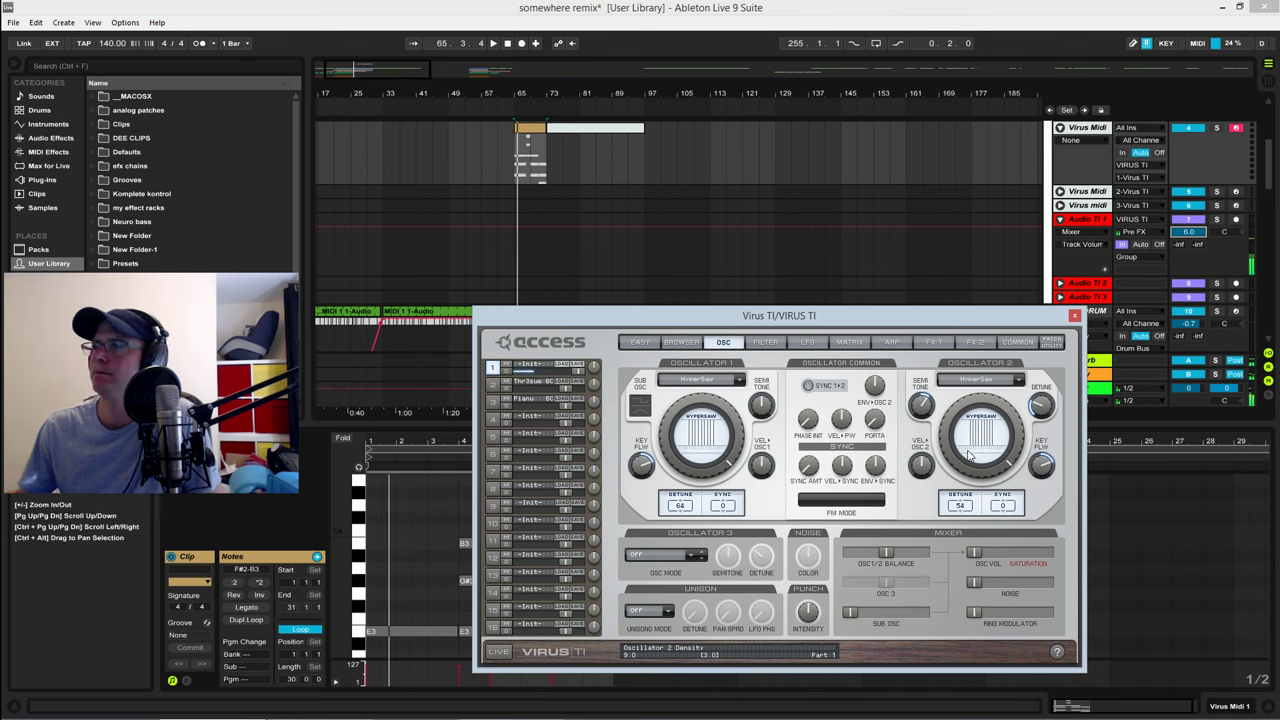
Step: Set the unison mode to Twin and raise the noise and sub oscillator levels slightly while listening
left_click(645, 611)
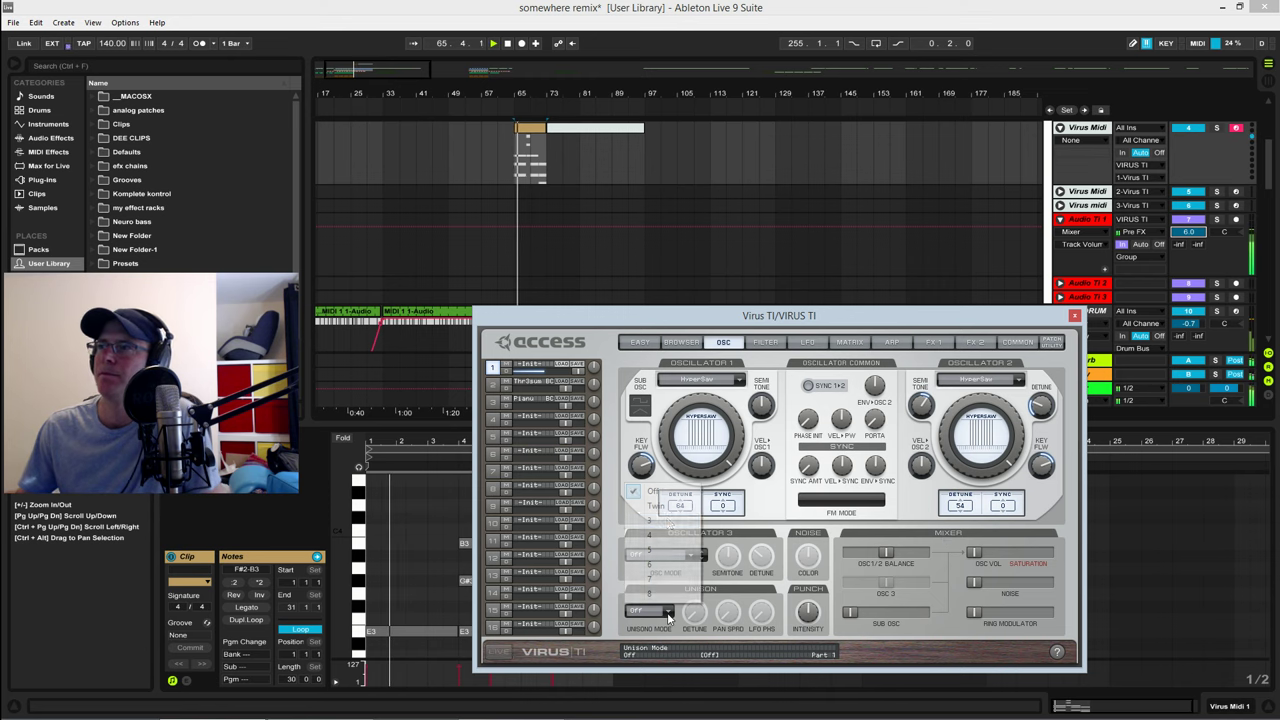
left_click(657, 510)
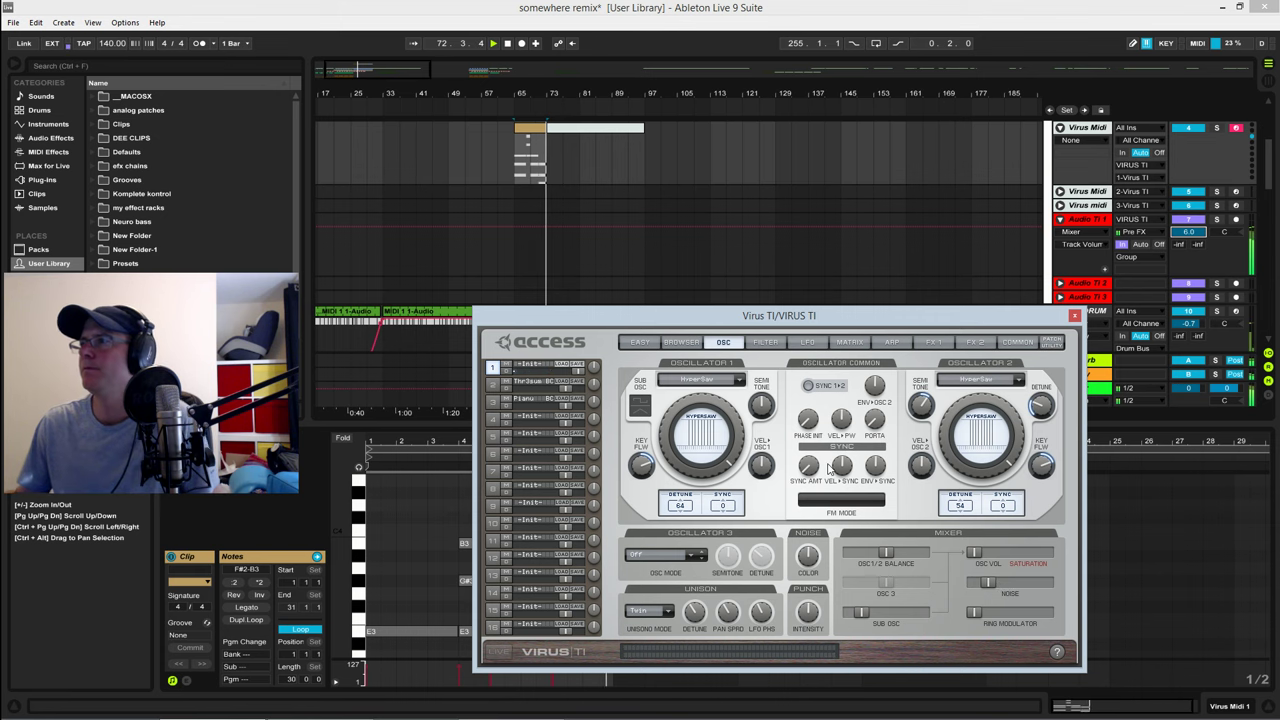
key("space")
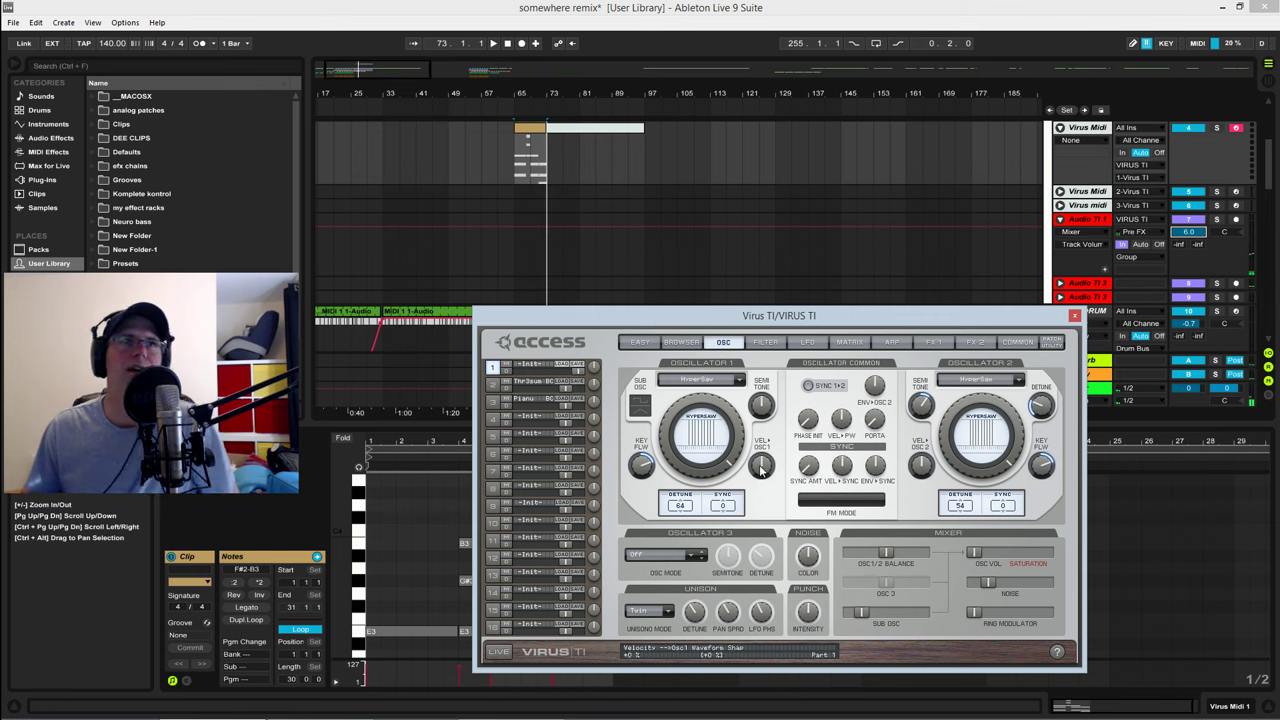
Step: Switch filter 1 to Band Pass with the cutoff link off and bring its cutoff down to about 30 by ear
left_click(807, 342)
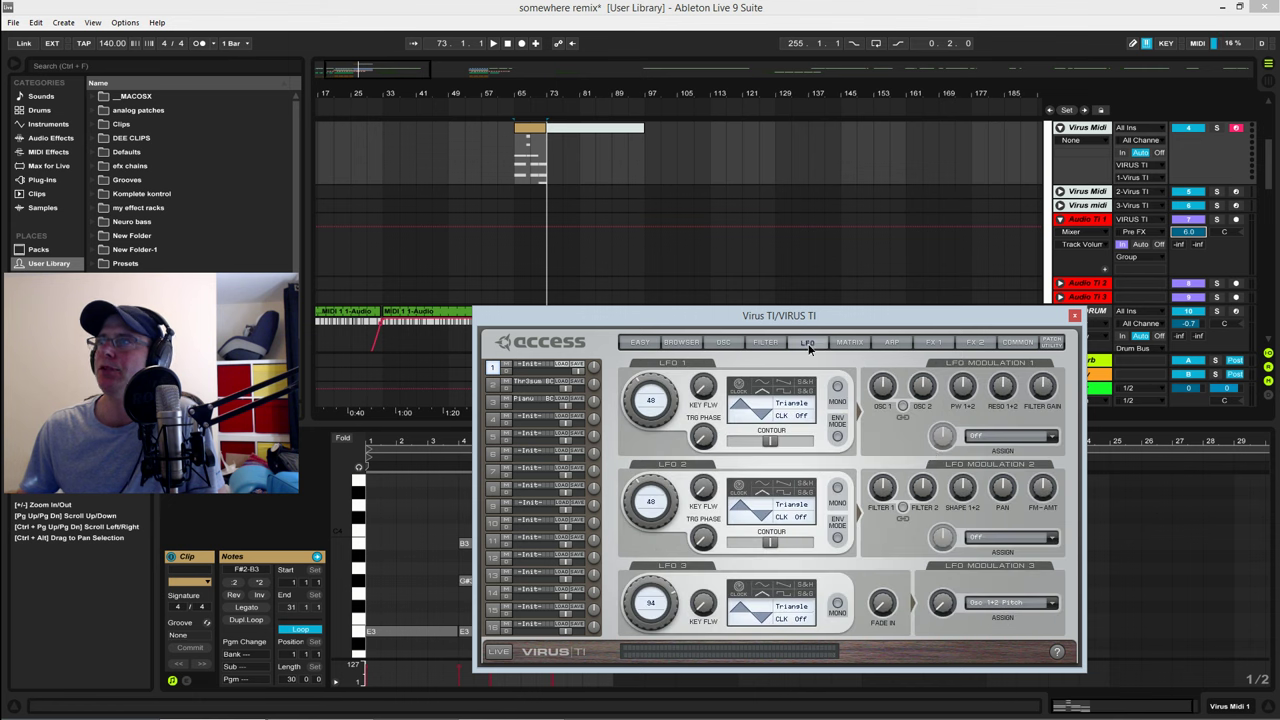
left_click(764, 343)
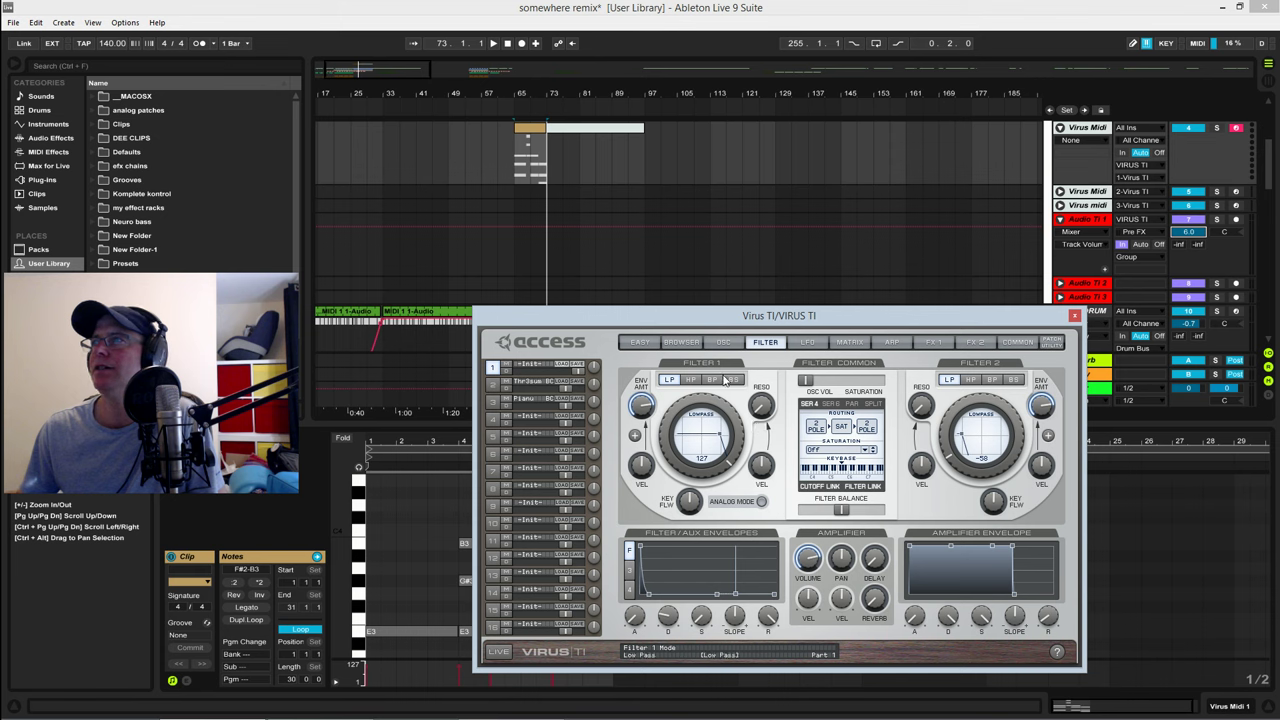
key("space")
left_click_drag(695, 425, 660, 477)
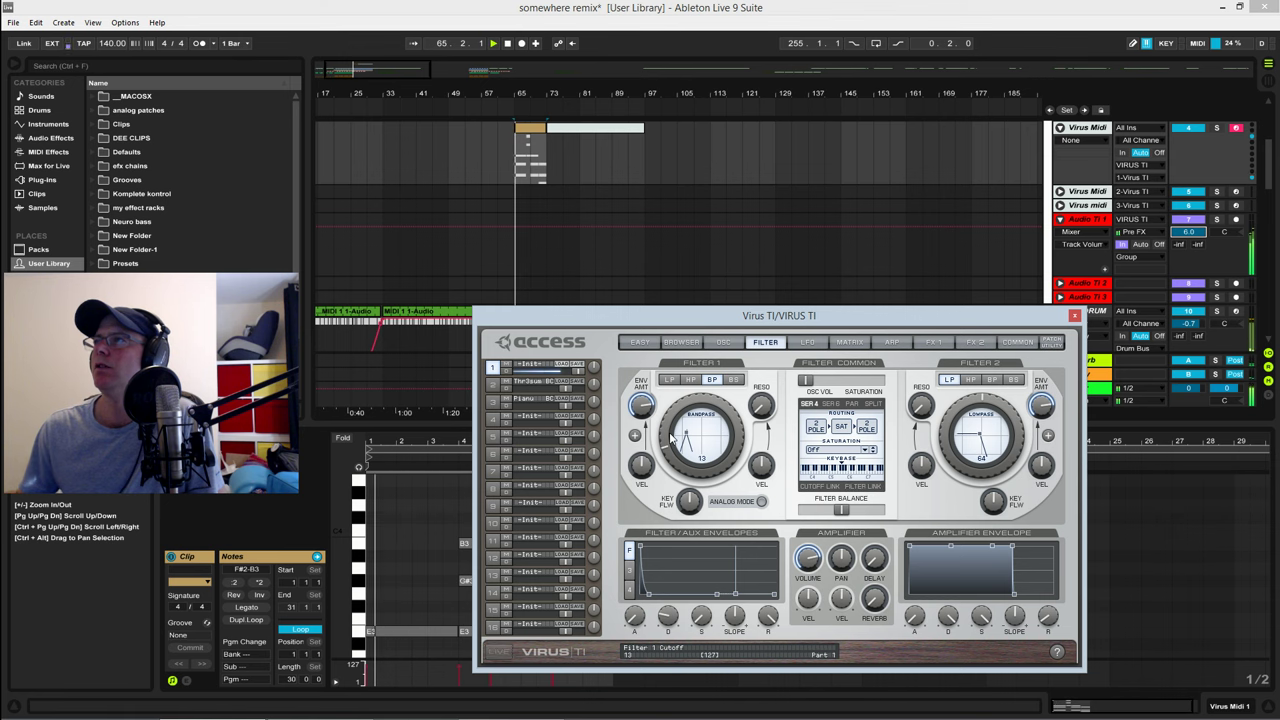
left_click_drag(667, 440, 688, 478)
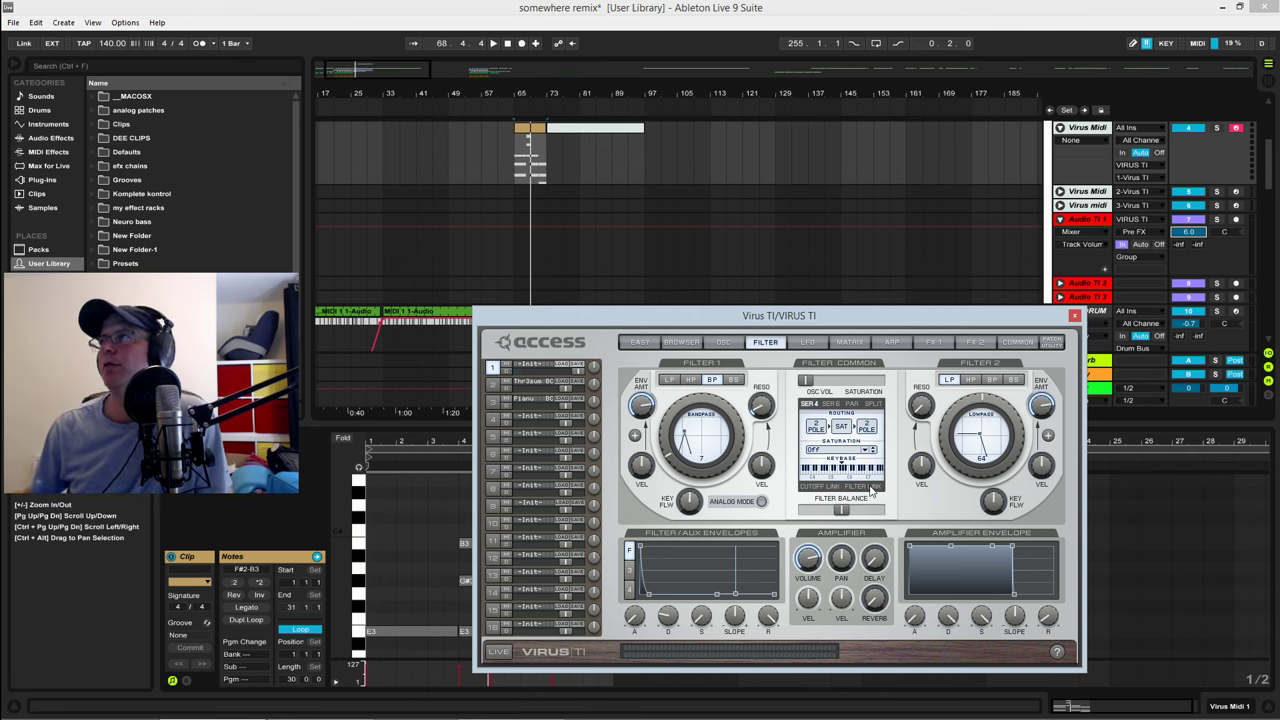
key("space")
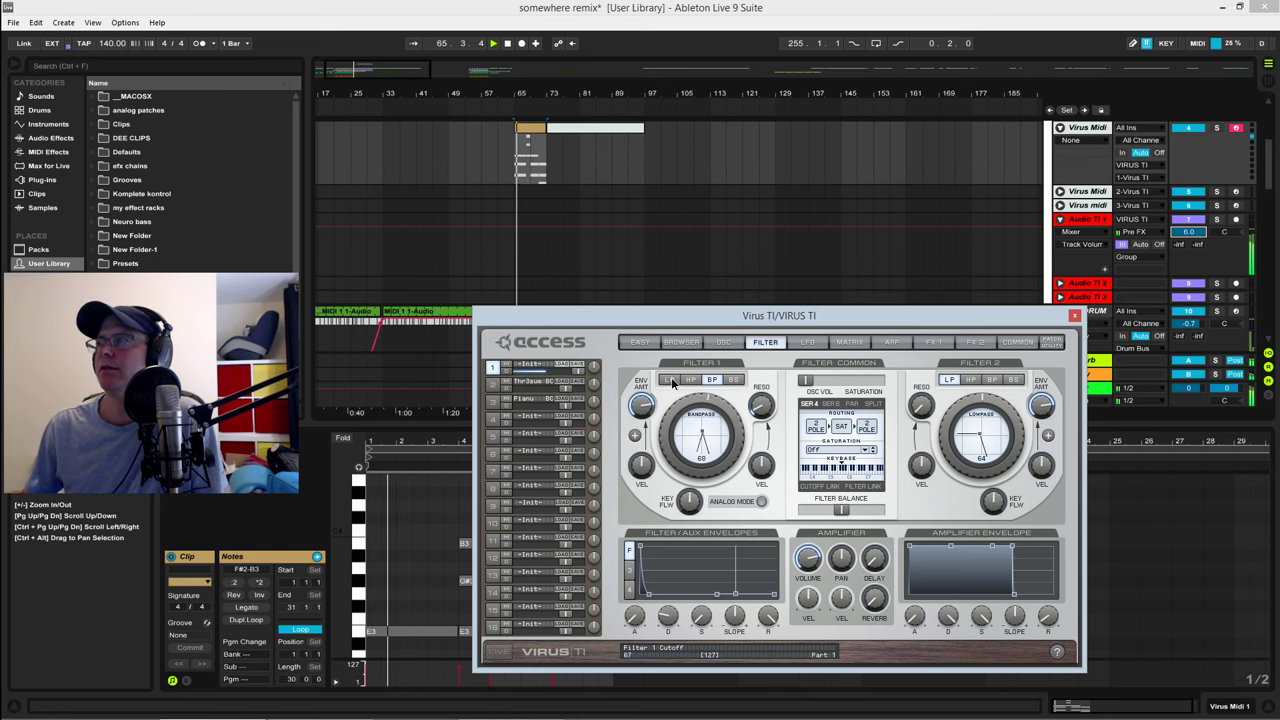
left_click_drag(700, 420, 637, 457)
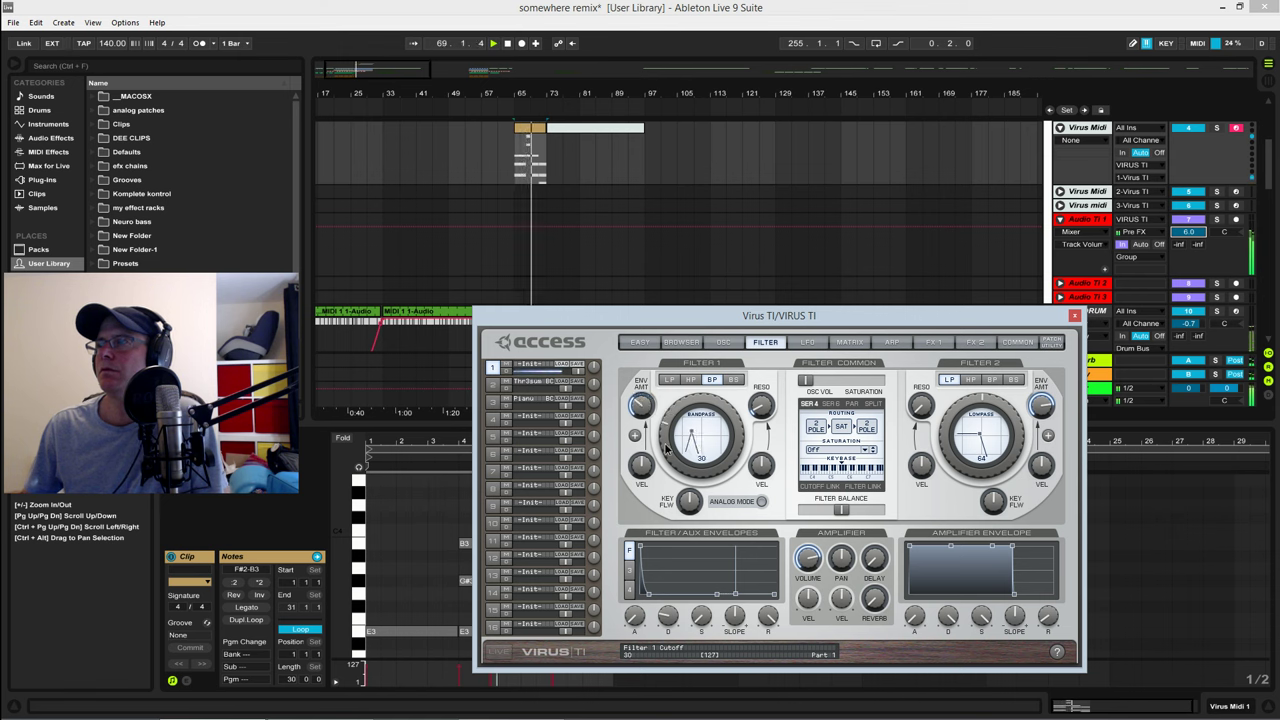
Step: Raise LFO 2's modulation amount for filter 1 and sync the LFO 2 clock to 1/4
left_click(807, 342)
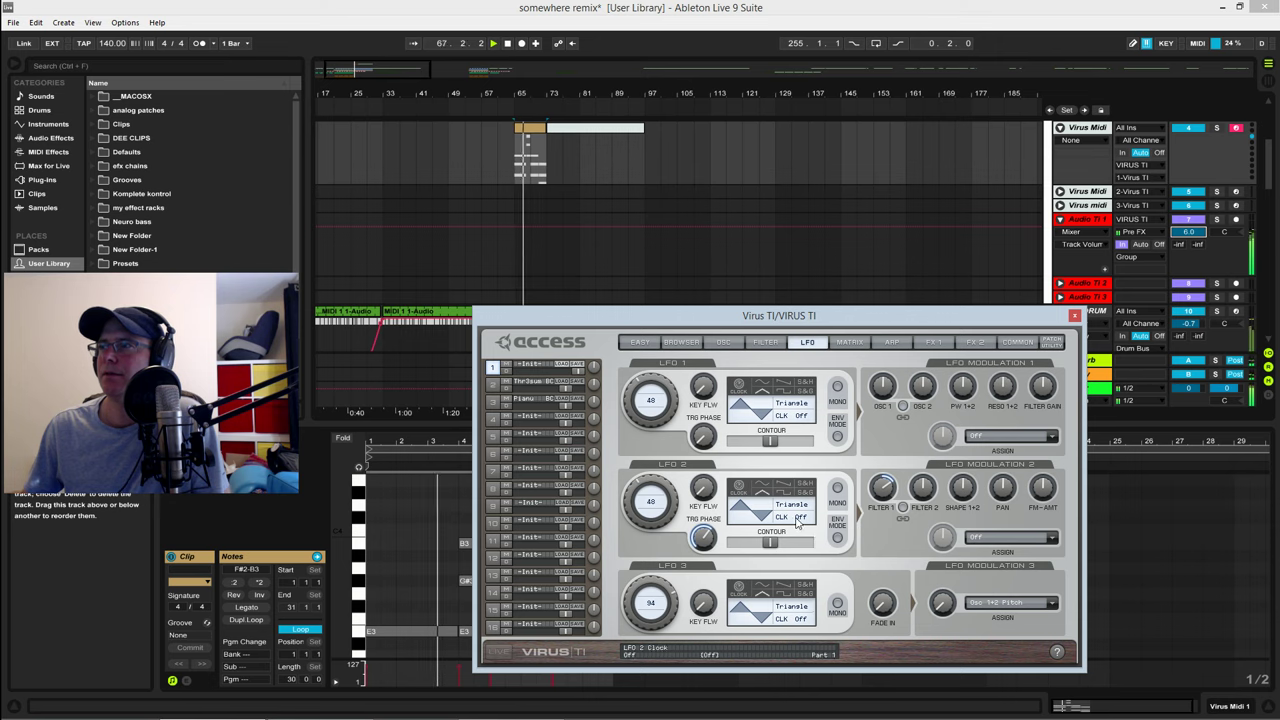
left_click(800, 517)
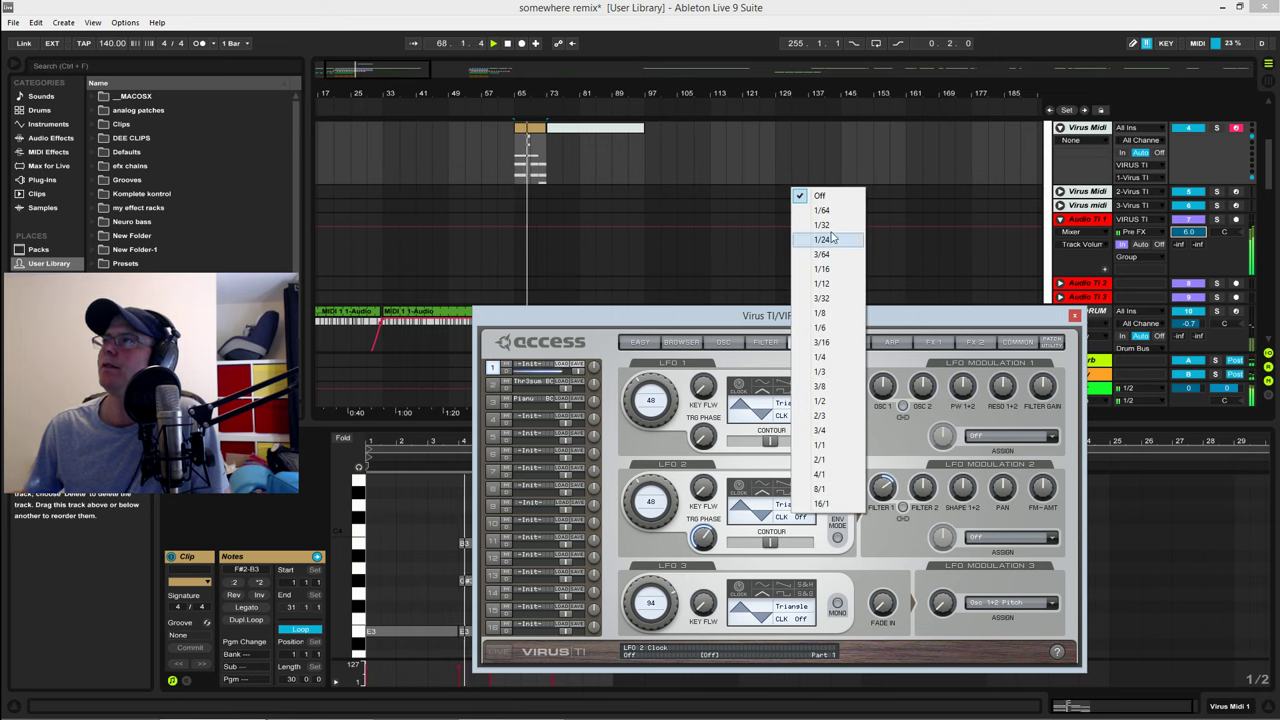
left_click(820, 357)
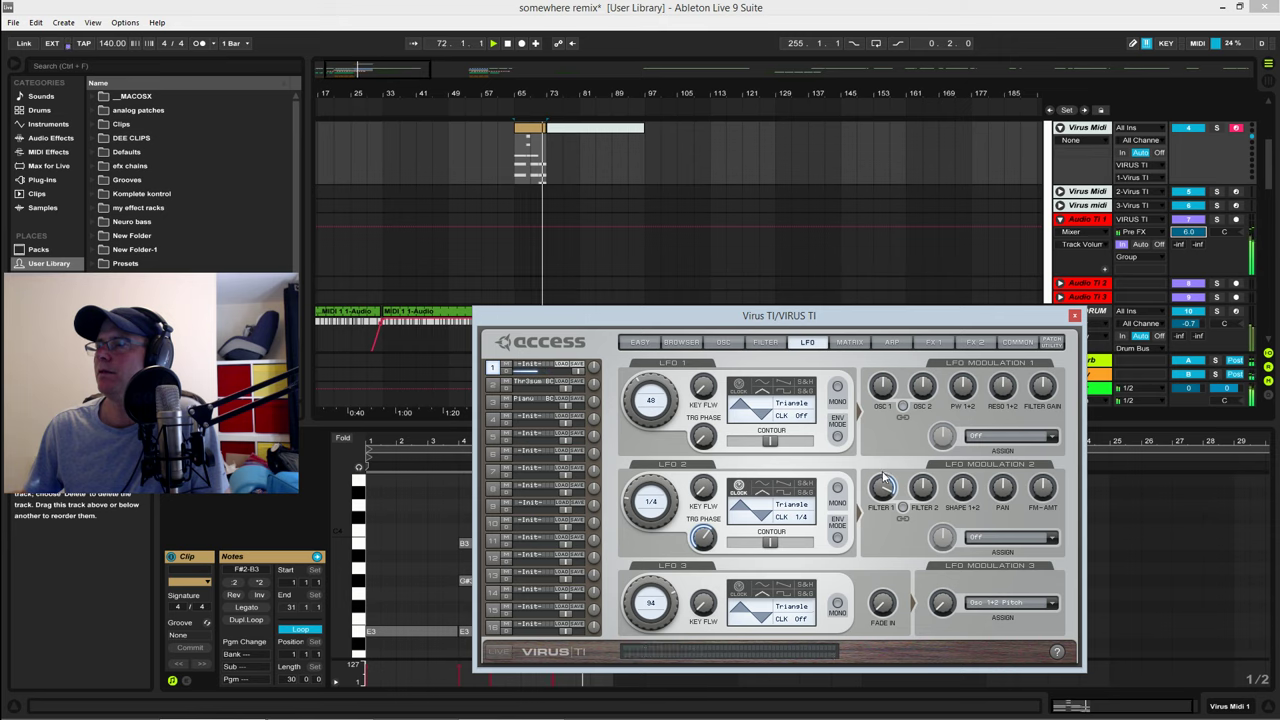
Step: Set the LFO 2 clock to 1/2 and play the clip to hear the slower filter movement
left_click(800, 517)
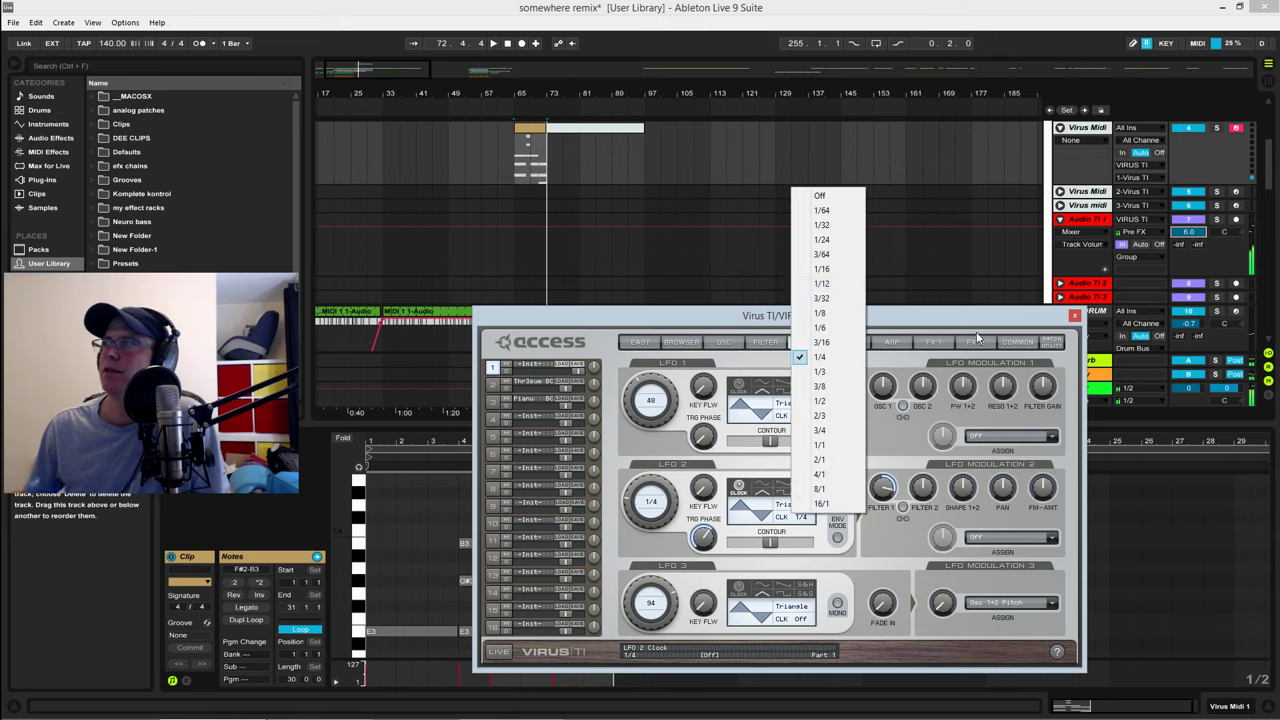
left_click(820, 375)
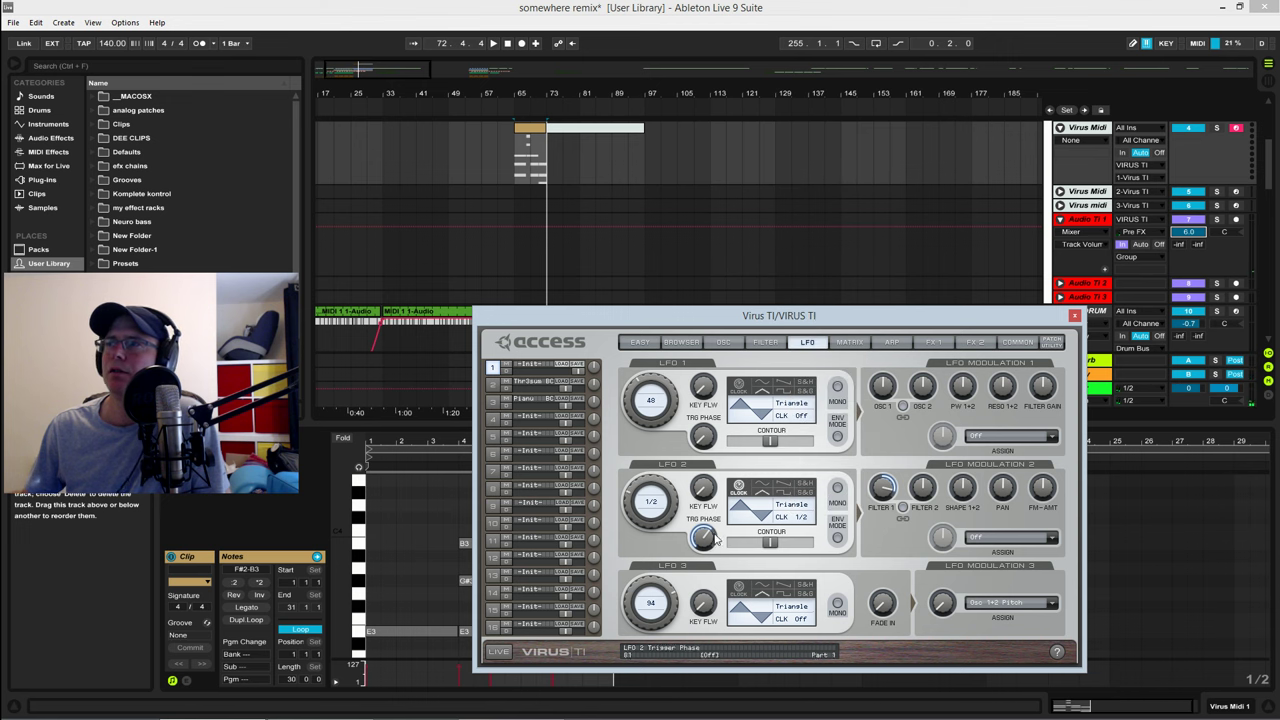
key("space")
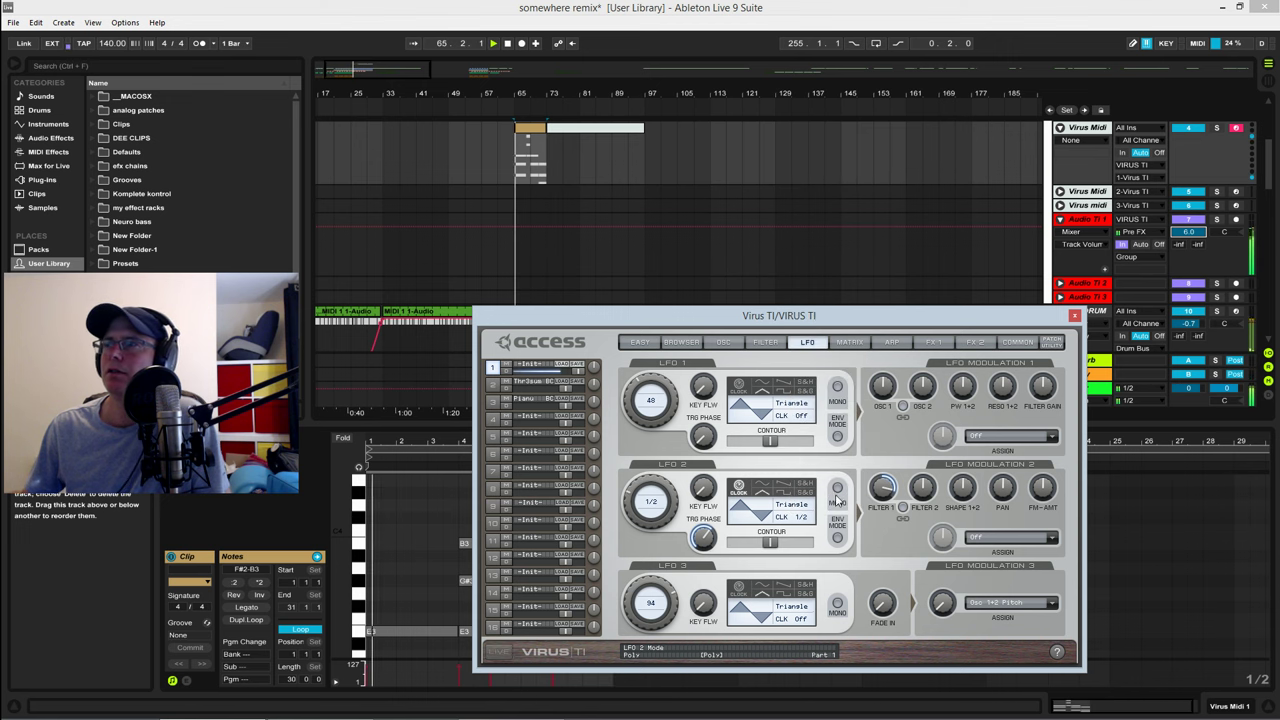
Step: Rebalance filter 1 while listening by adjusting LFO 2's filter 1 modulation and bringing the band-pass cutoff to about 44
left_click(770, 343)
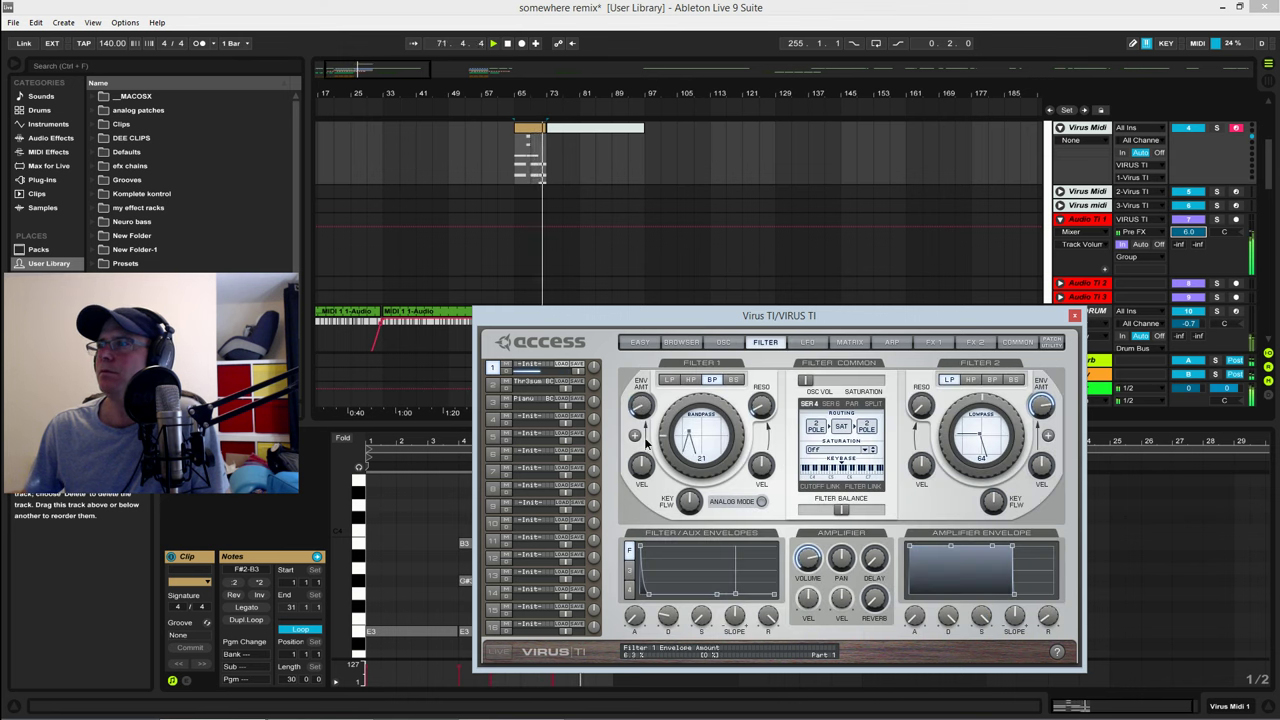
left_click(812, 344)
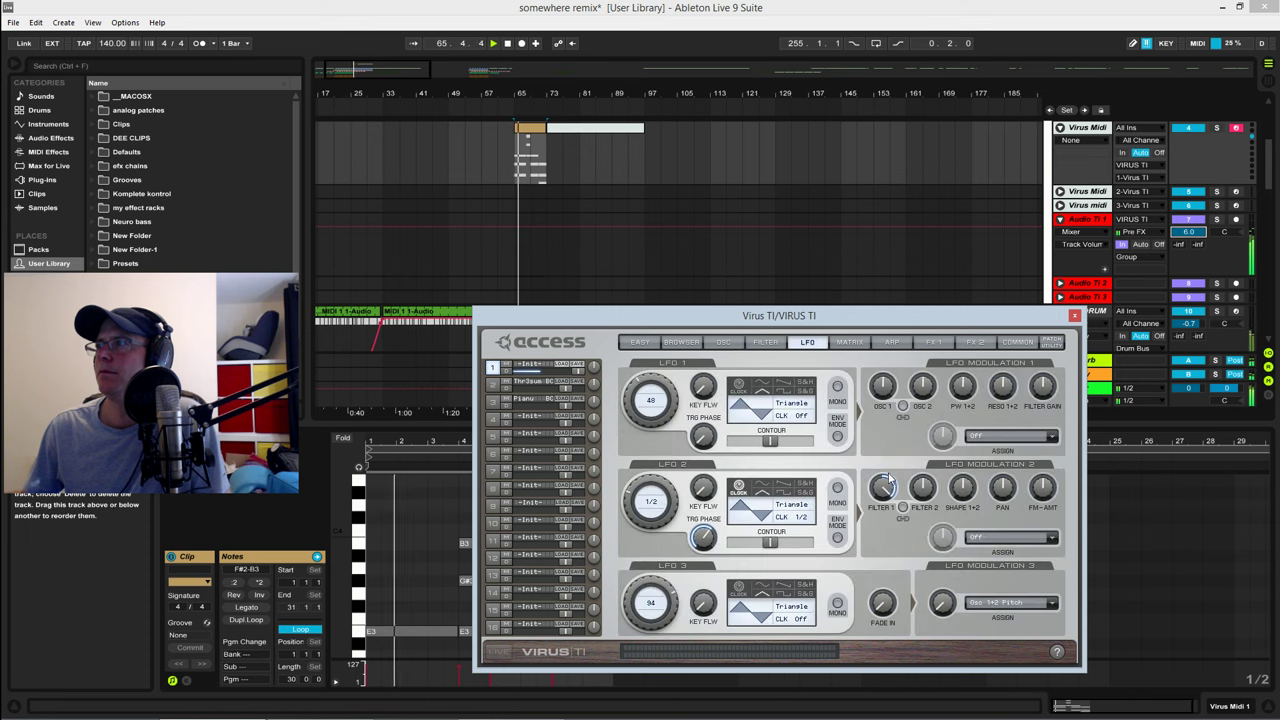
mouse_move(888, 488)
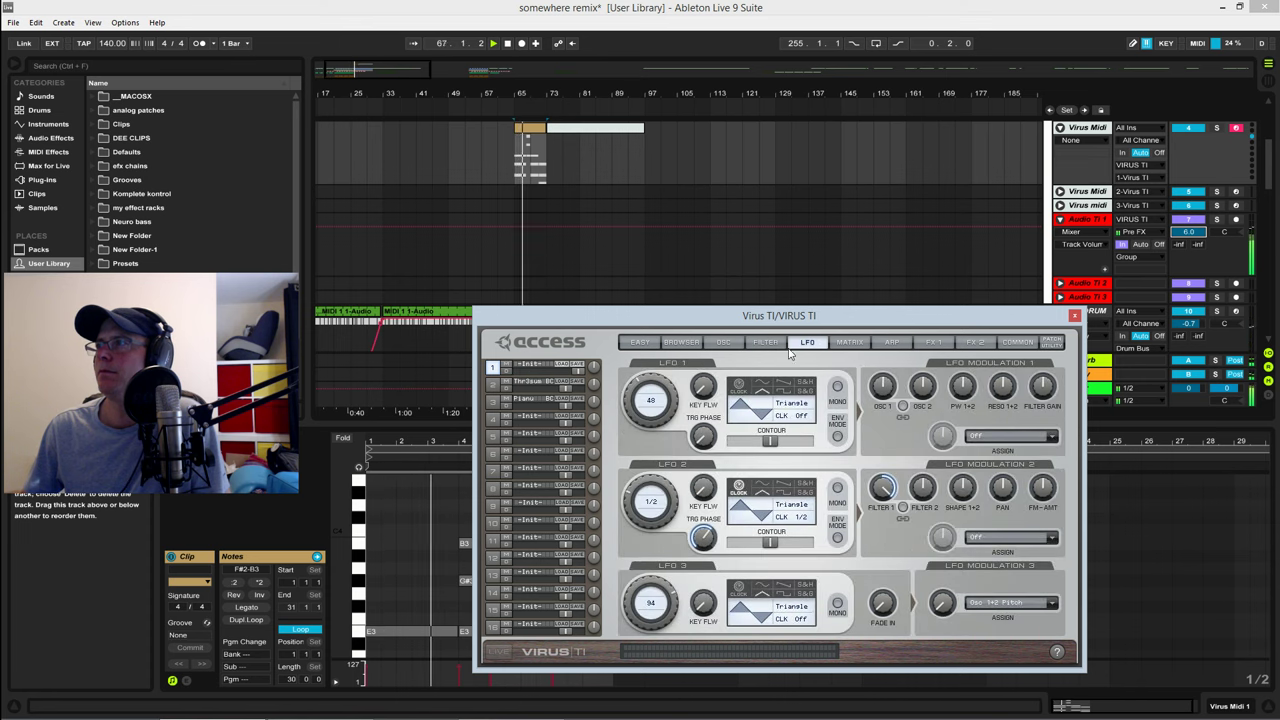
left_click(758, 346)
left_click_drag(670, 448, 672, 427)
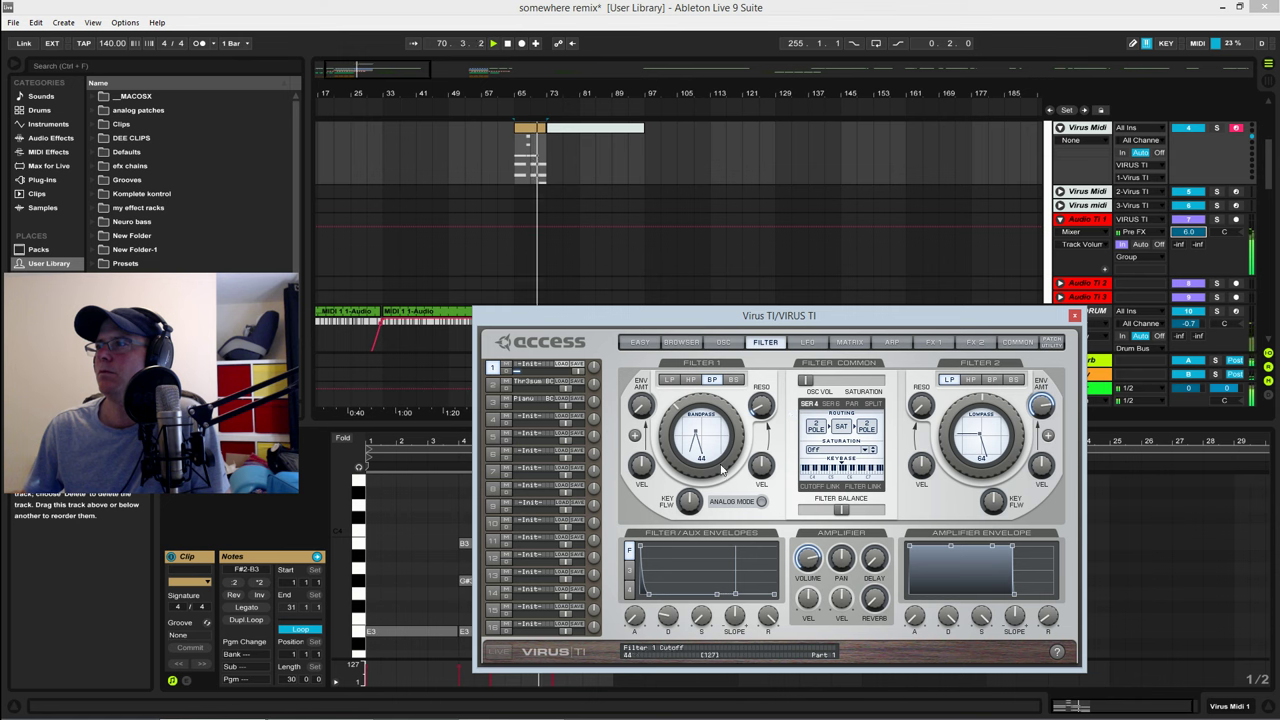
Step: Try the LFO 2 clock at 1/8, zero its filter 2 modulation and raise its filter 1 modulation to about +83%
left_click(808, 344)
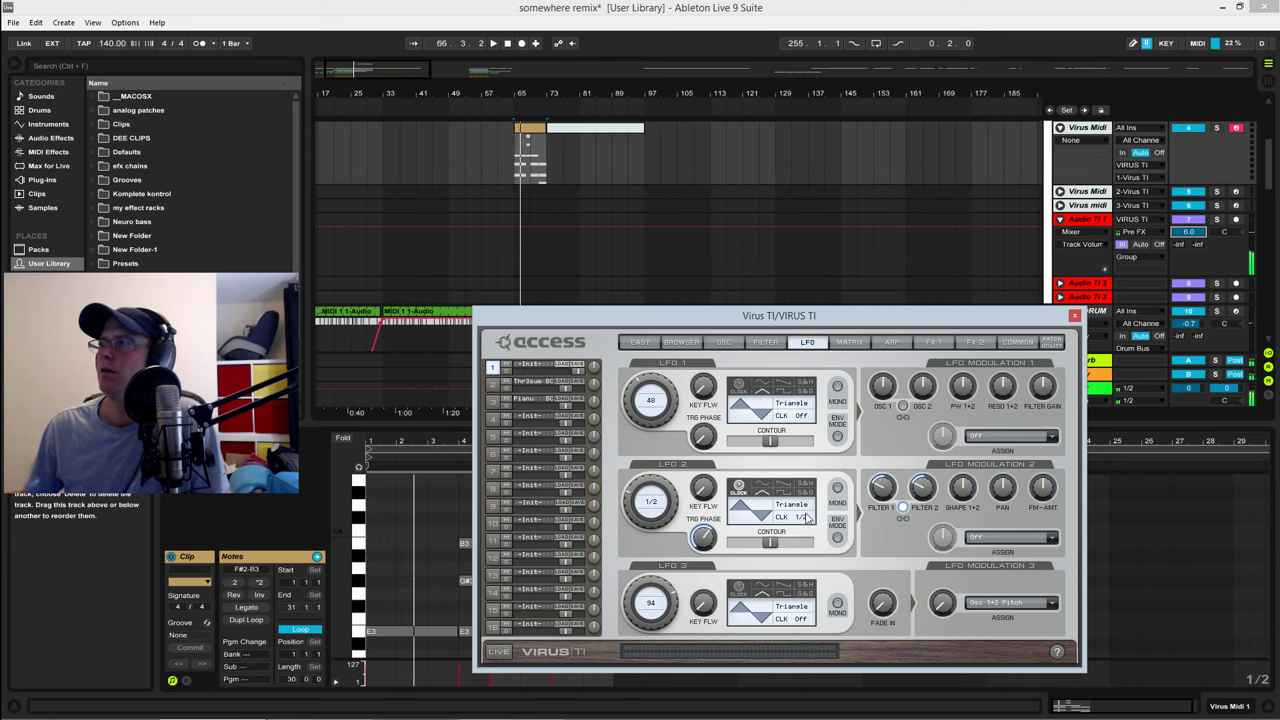
left_click(808, 517)
left_click(828, 316)
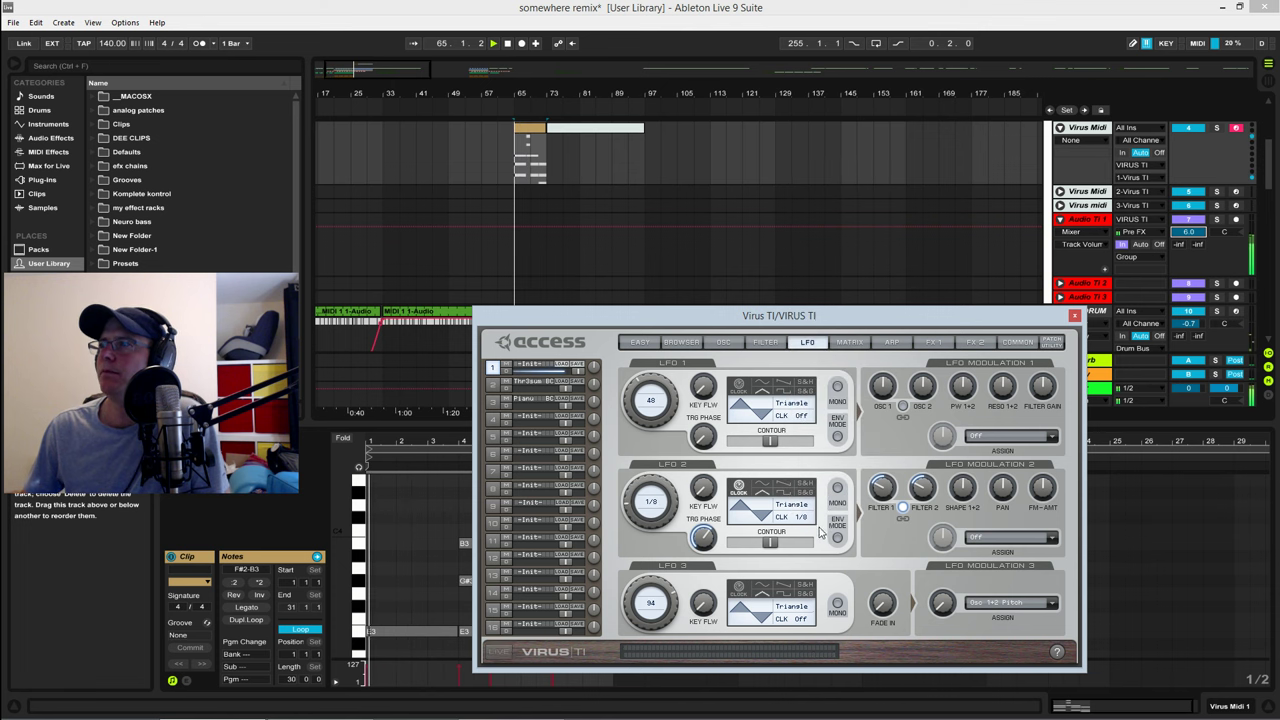
mouse_move(924, 487)
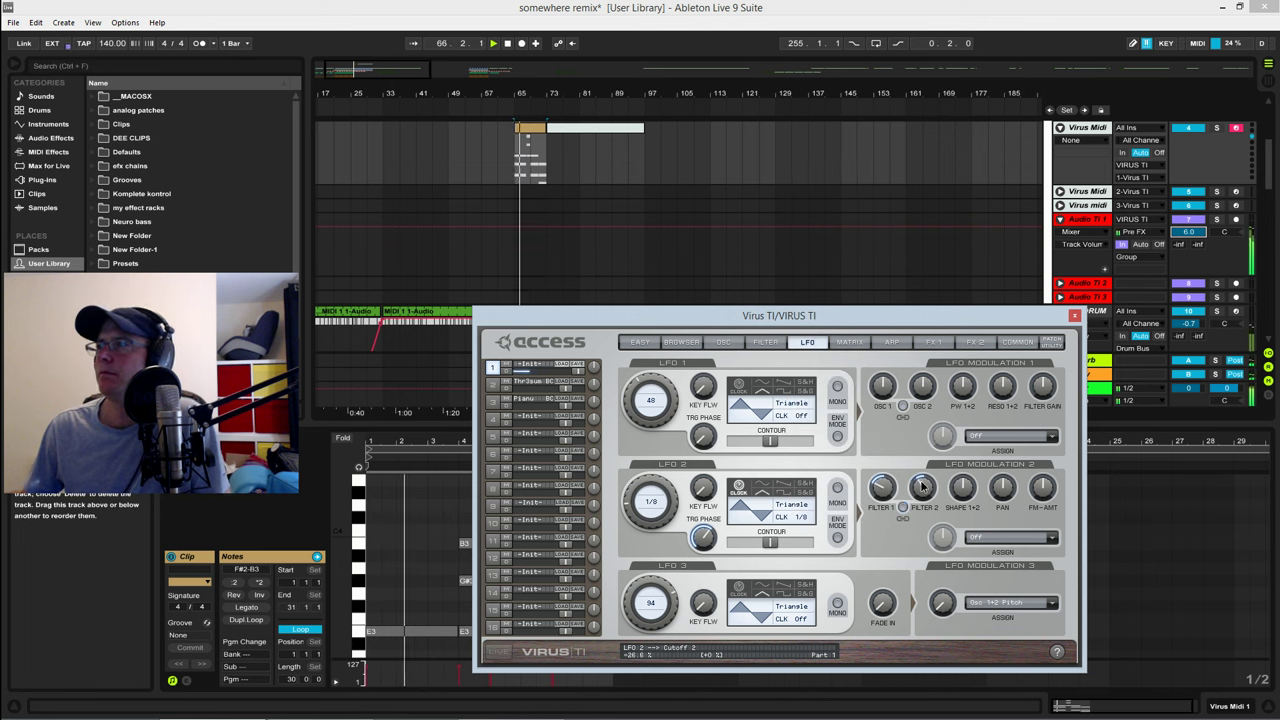
left_click_drag(882, 487, 918, 430)
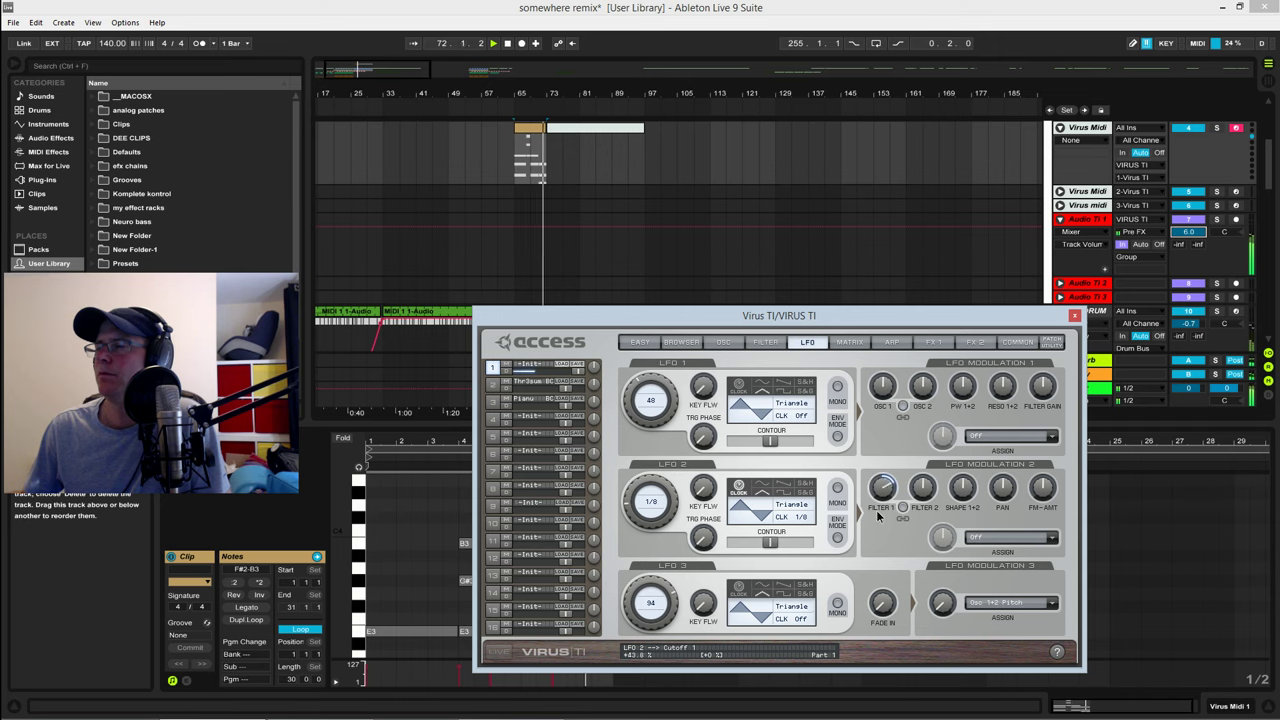
Step: Switch the LFO 2 clock to 1/2 and play the clip again
left_click(800, 517)
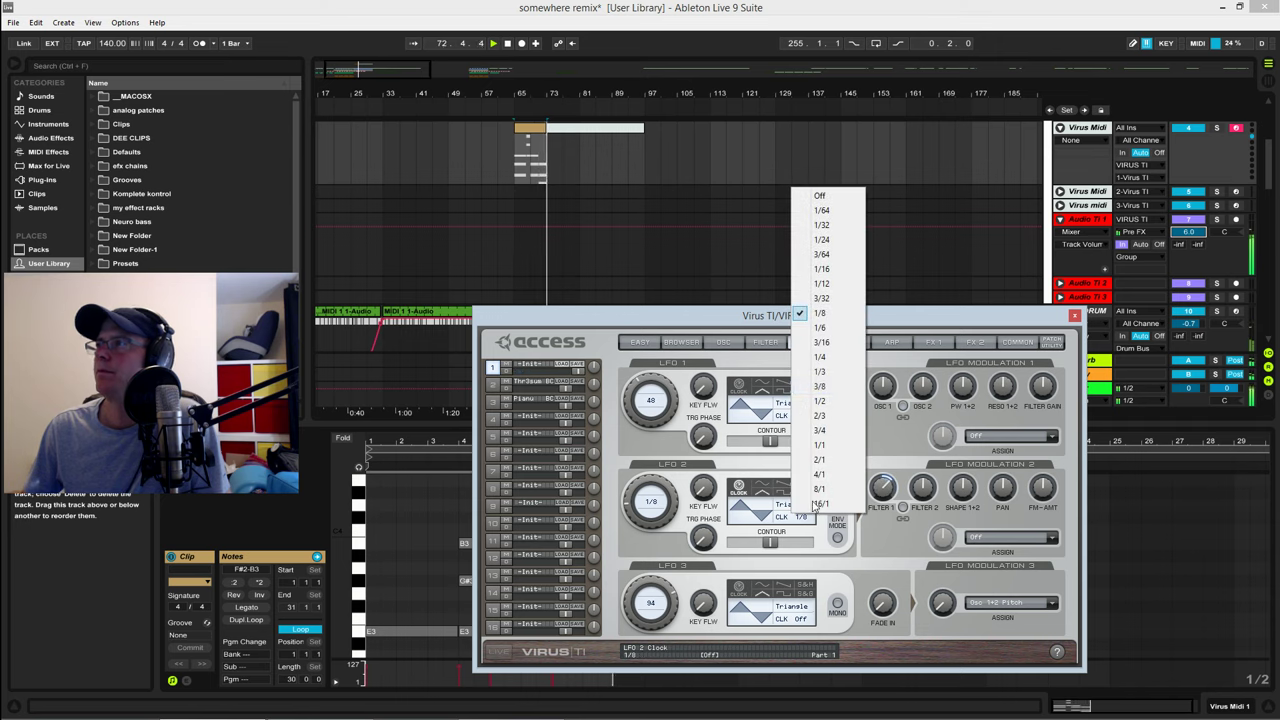
left_click(828, 405)
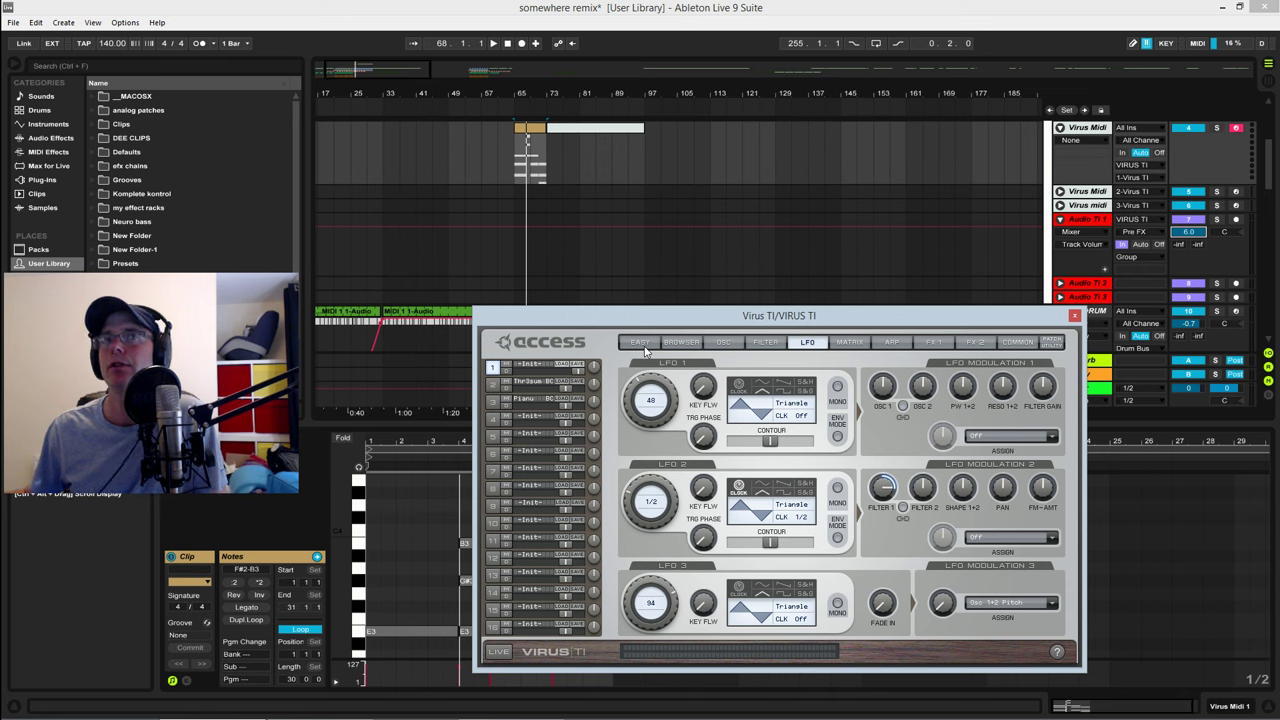
key("space")
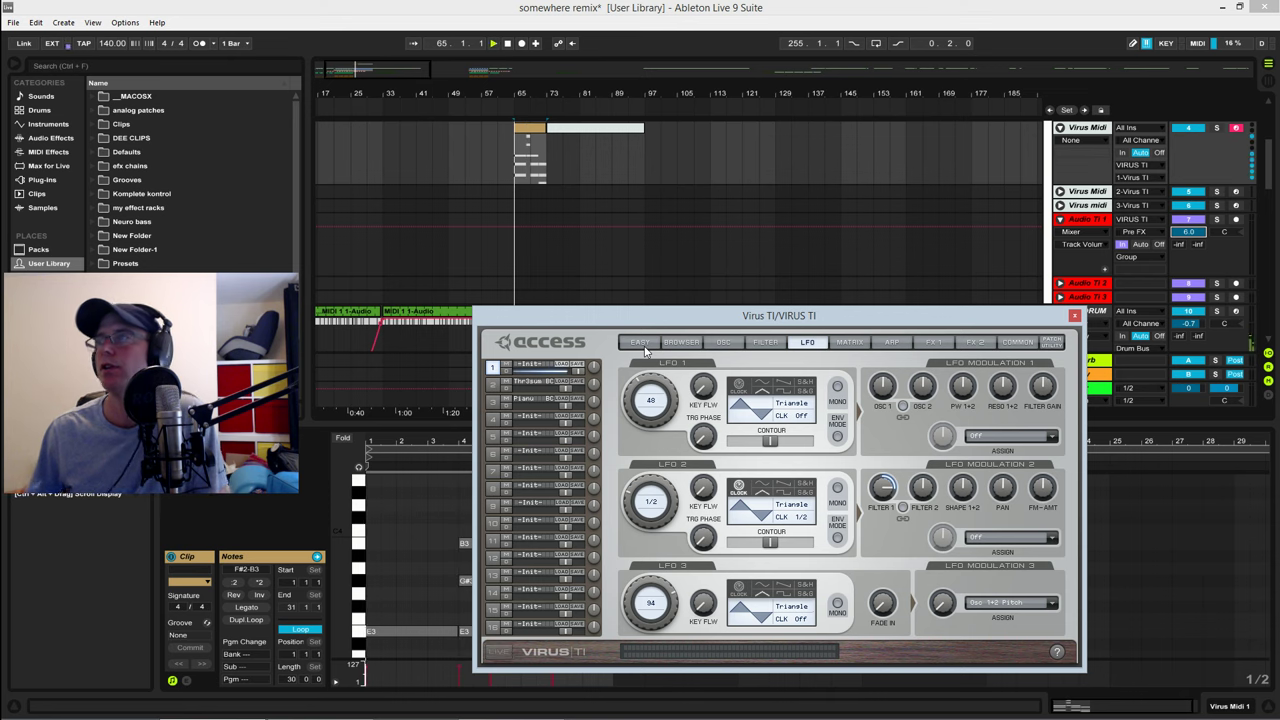
Step: Turn on the reverb, change its mode to Ambience and audition the clip
left_click(948, 344)
left_click(970, 344)
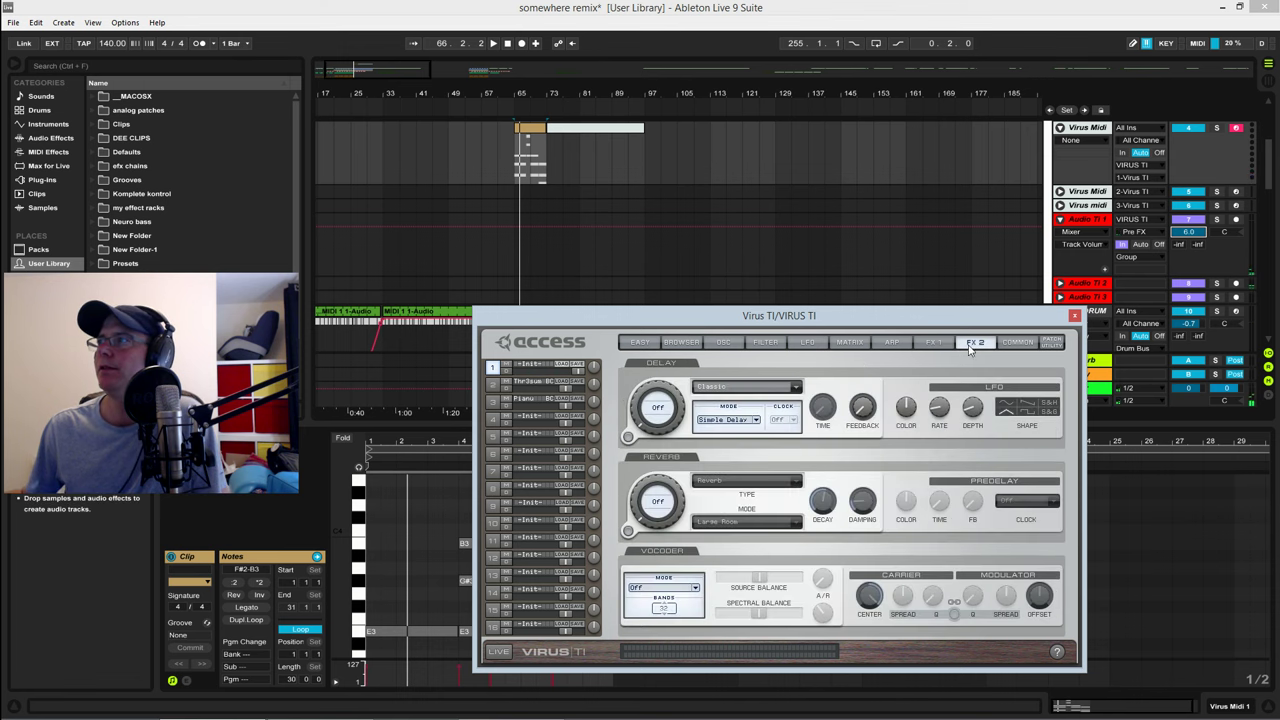
left_click(628, 532)
left_click(760, 521)
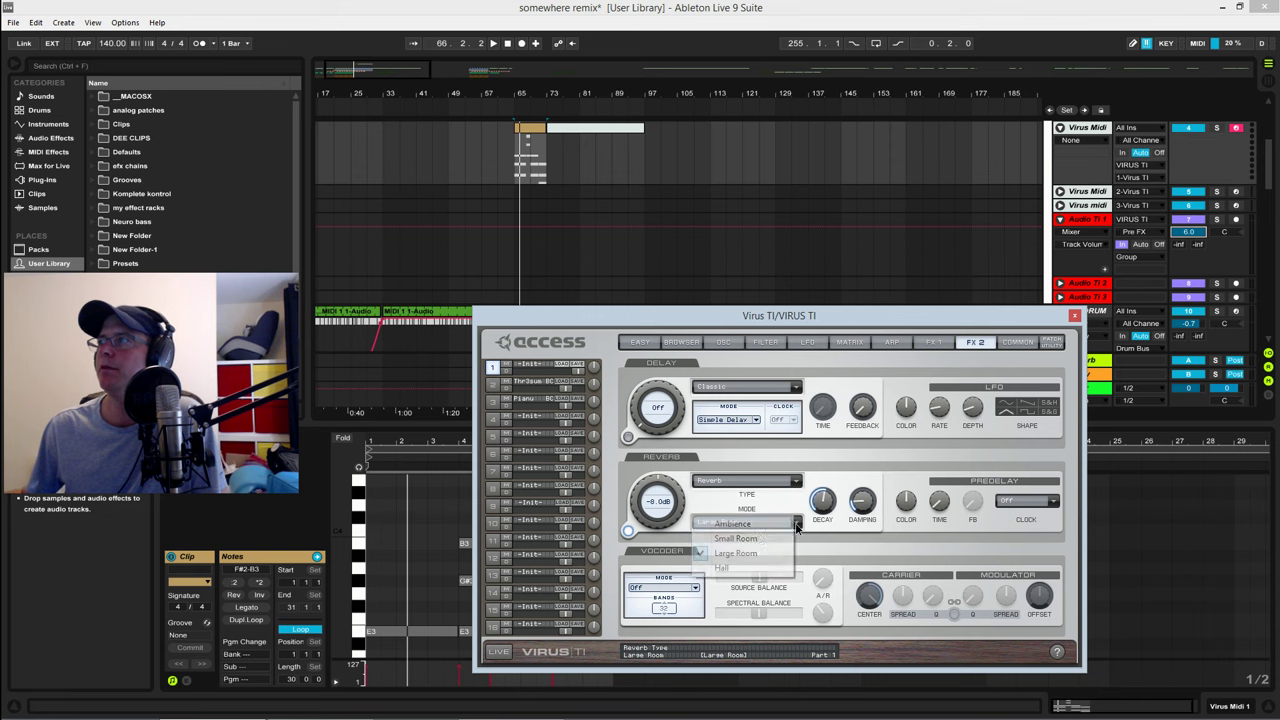
left_click(760, 530)
key("space")
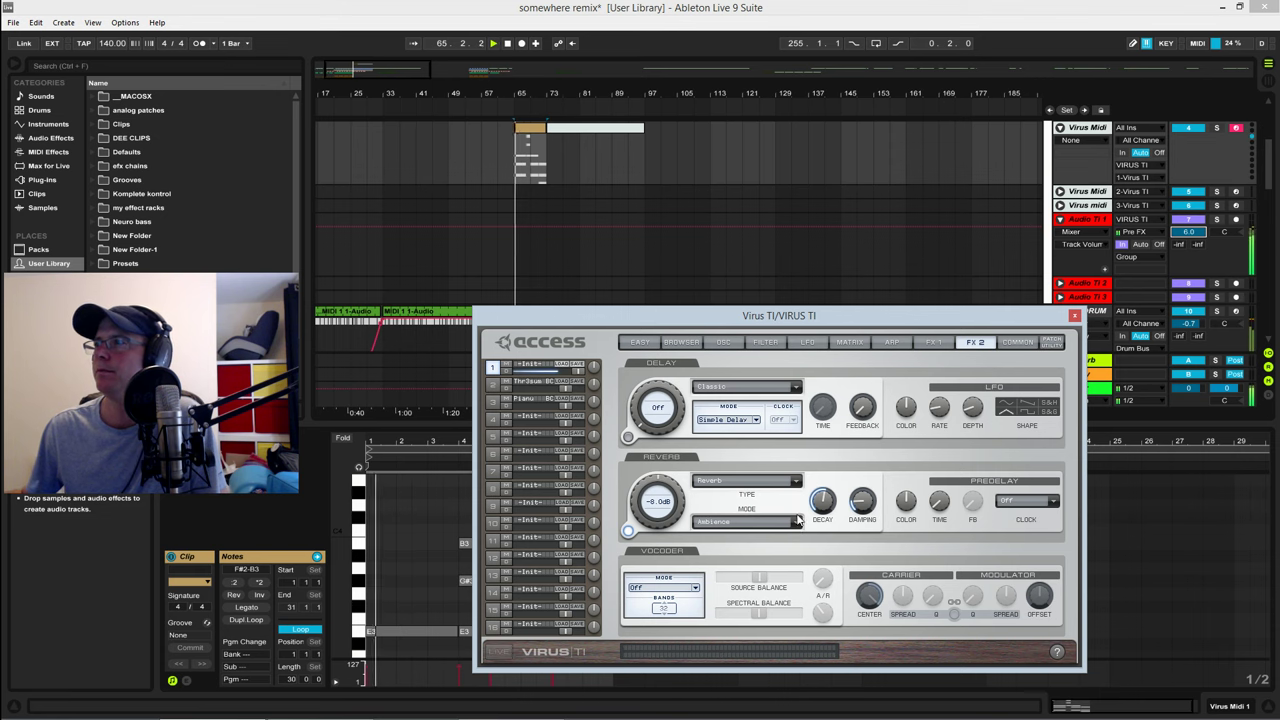
Step: Try a lower reverb send of about -14 dB, readjust it by ear and switch the send off
scroll(641, 497, "down", 2)
scroll(641, 497, "down", 3)
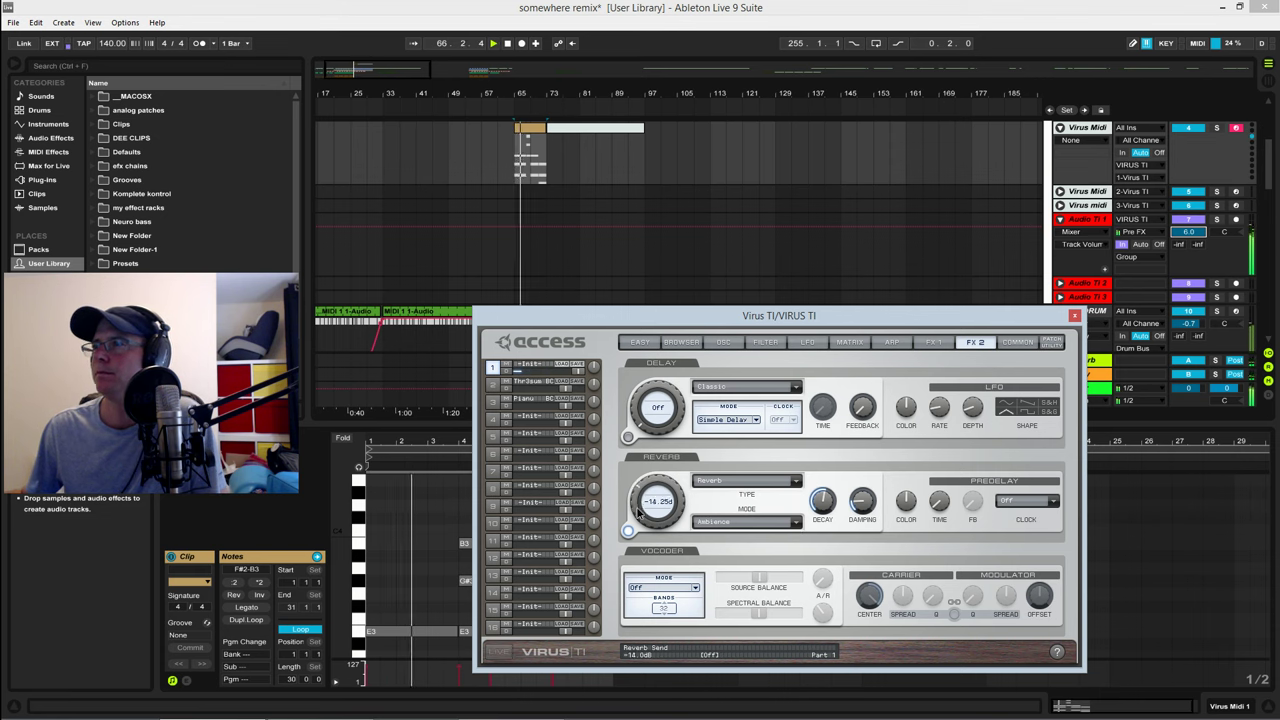
scroll(638, 502, "up", 3)
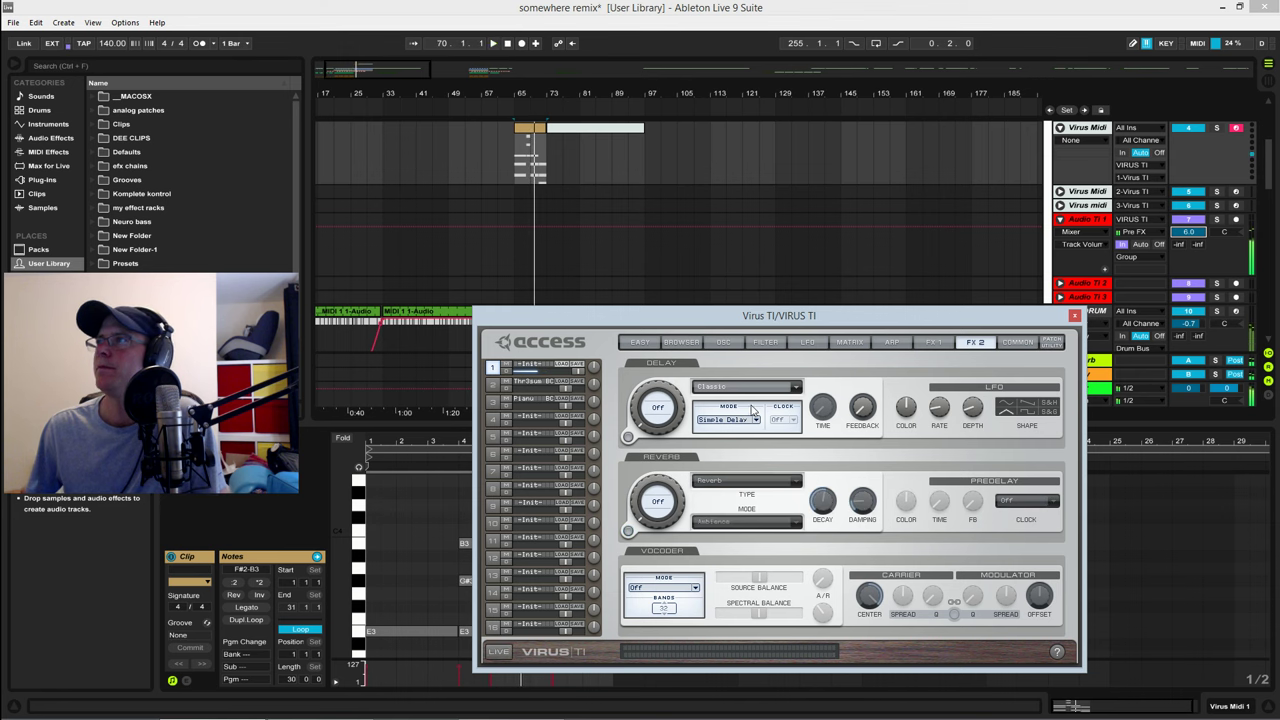
Step: Route LFO 2 unipolar to Reverb Send in modulation matrix slot 4 with an amount of about +29 while playing
left_click(831, 343)
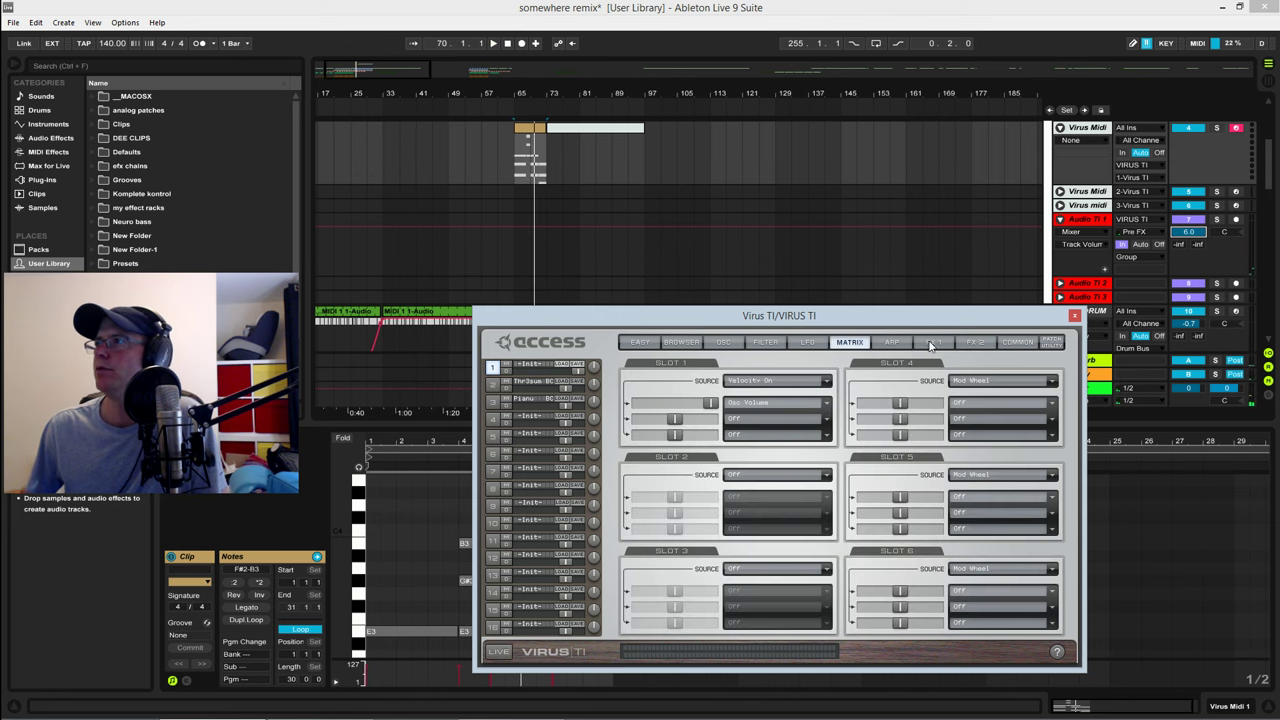
left_click(1050, 384)
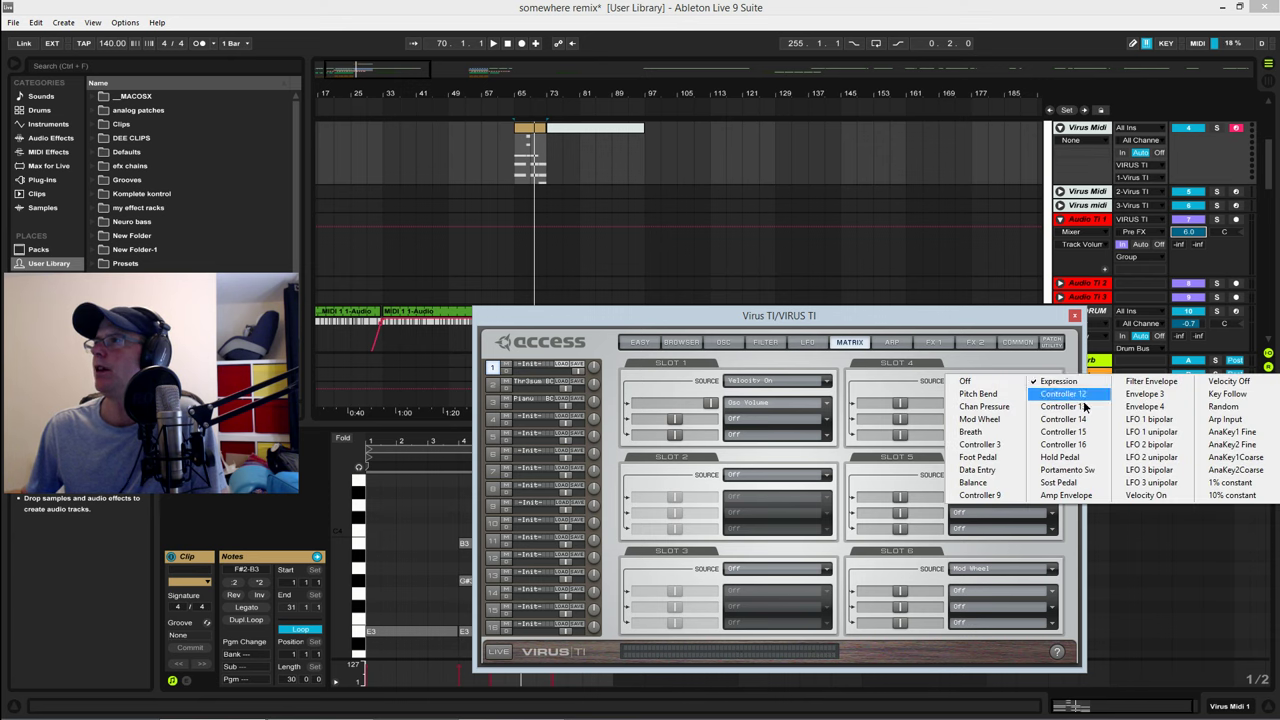
left_click(1143, 461)
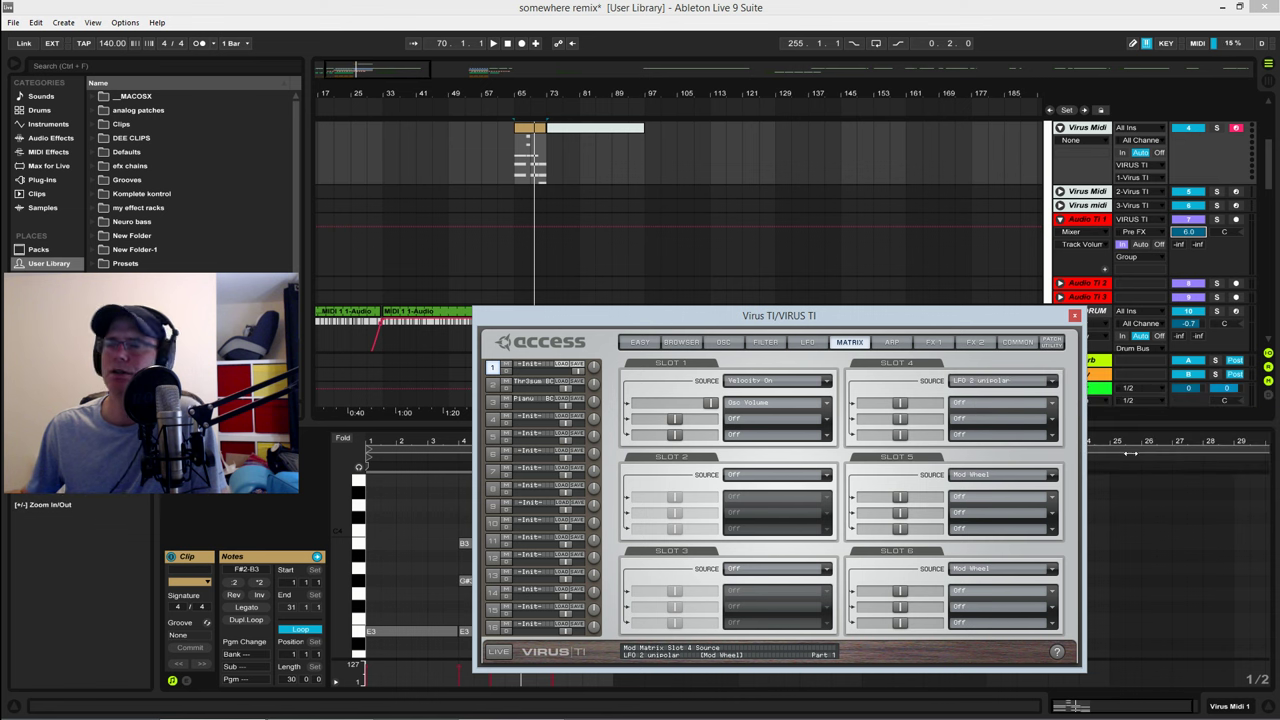
left_click(1050, 403)
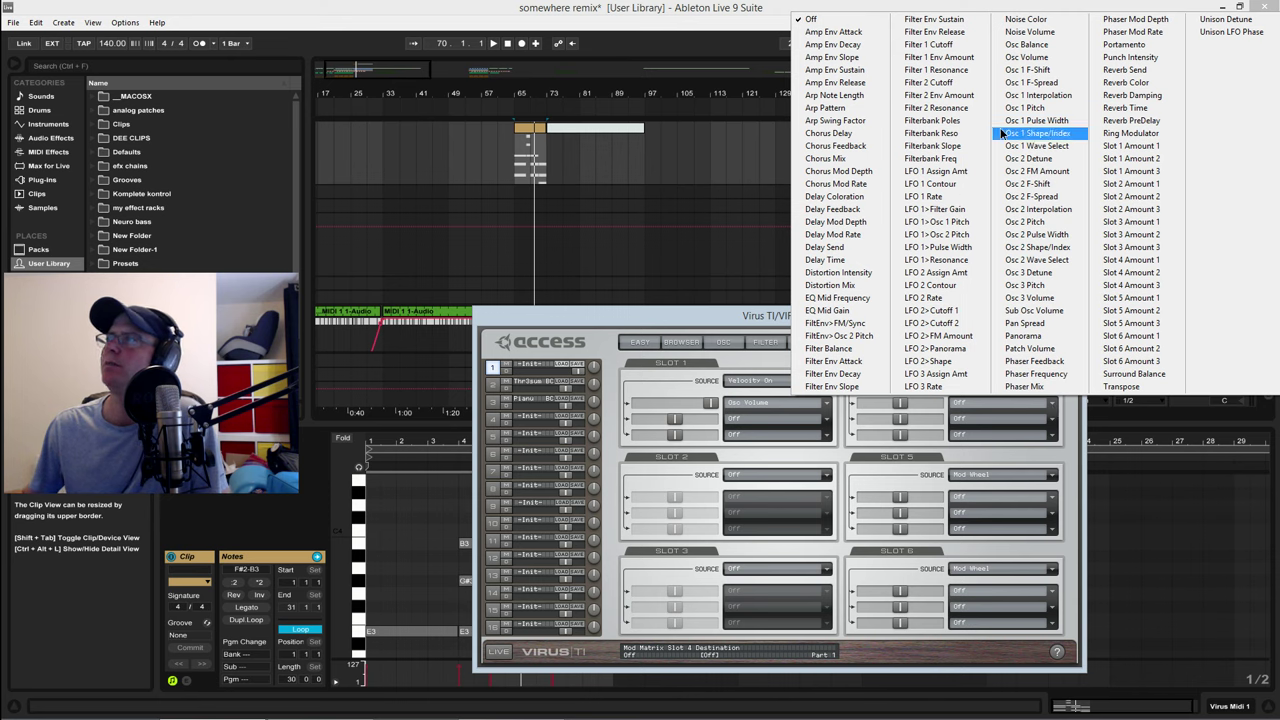
left_click(1126, 70)
key("space")
mouse_move(898, 404)
left_mouse_down()
mouse_move(937, 406)
mouse_move(918, 414)
left_mouse_up()
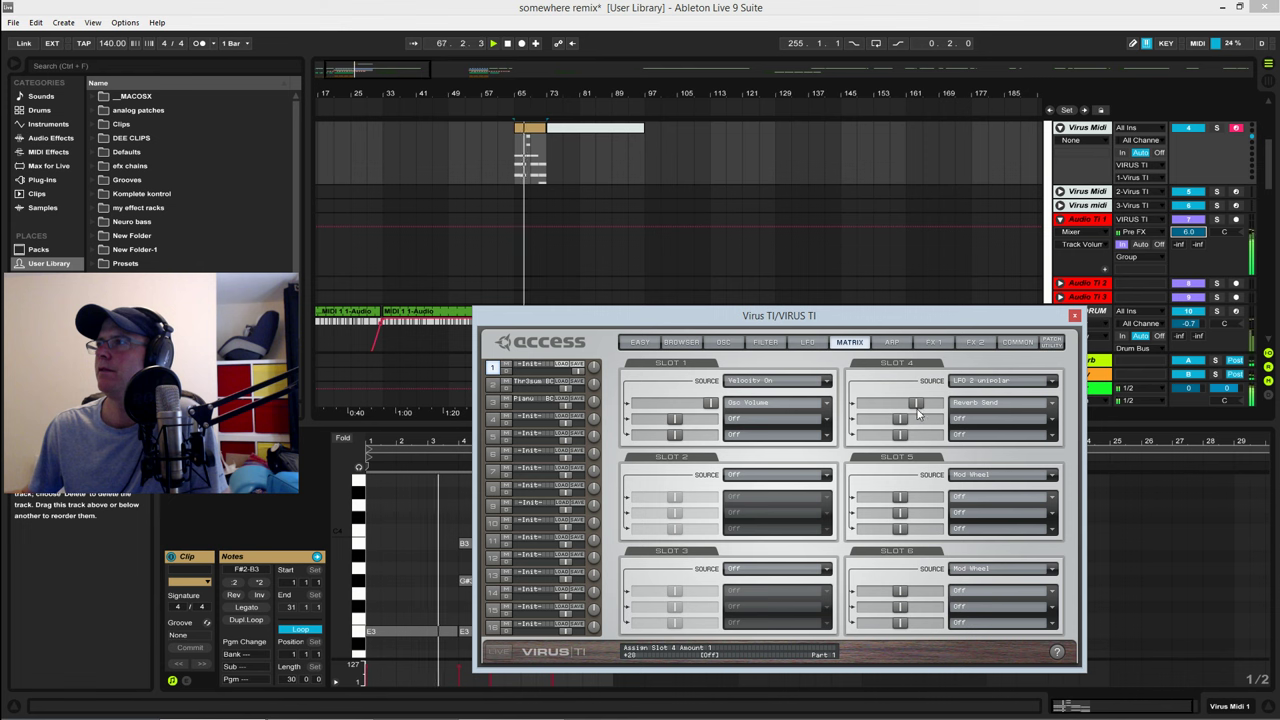
Step: Check the LFO 2 settings and change the source of matrix slot 4 to LFO 1 unipolar
left_click(807, 342)
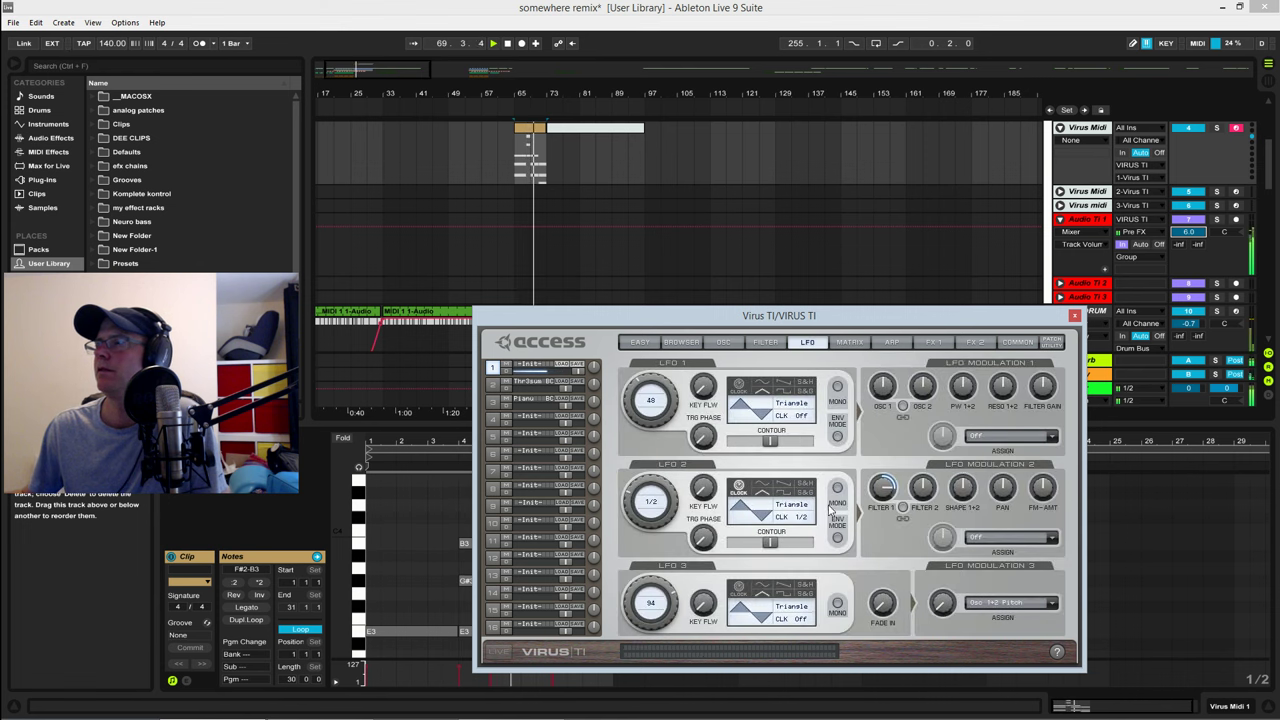
left_click(858, 343)
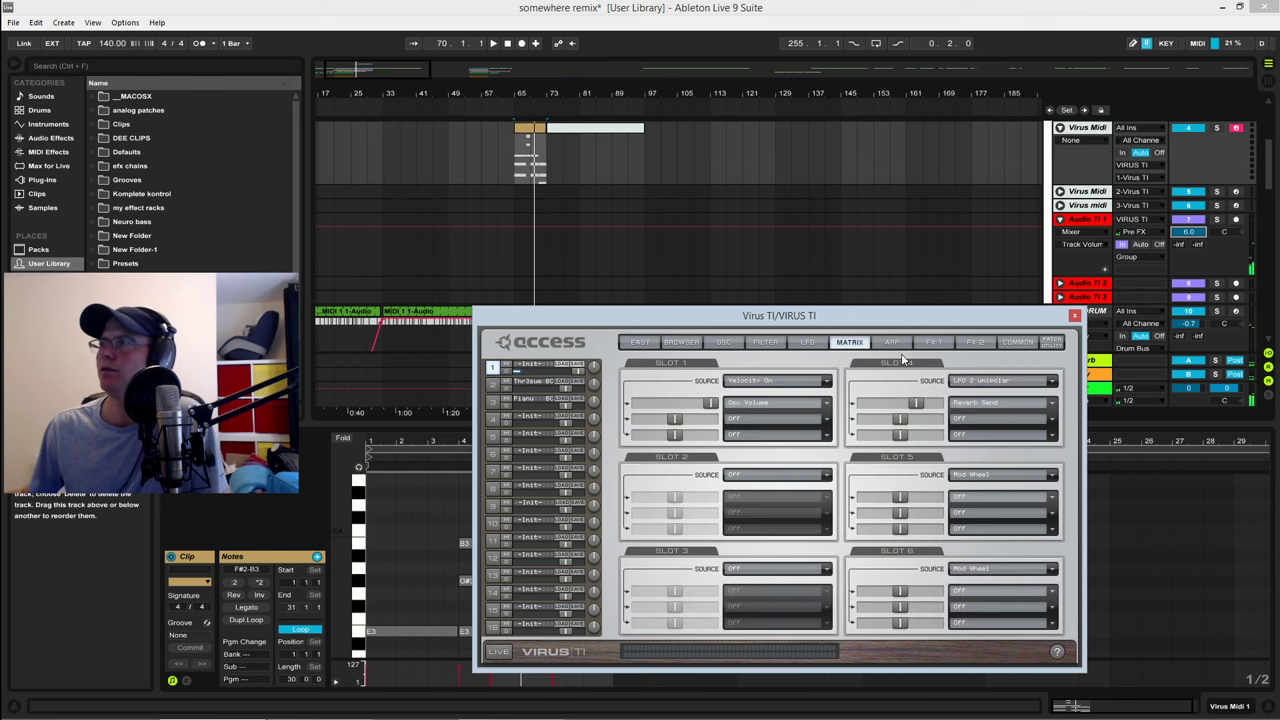
left_click(1042, 382)
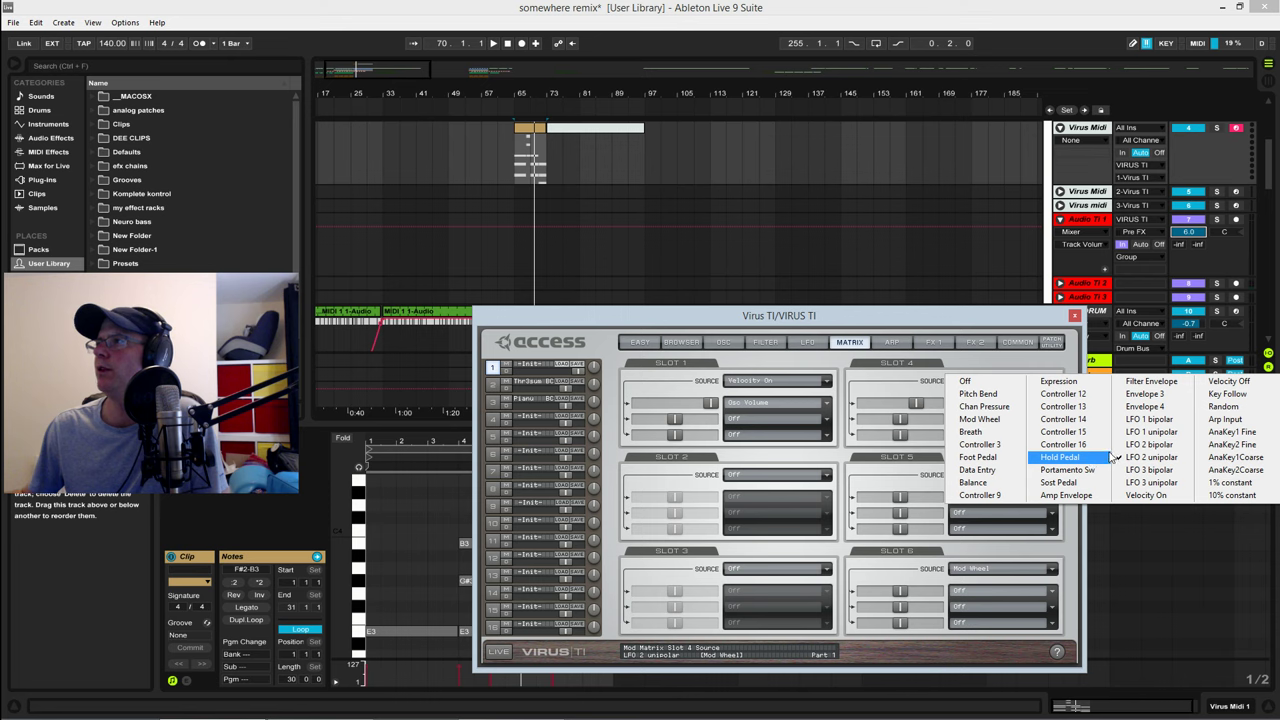
left_click(1152, 434)
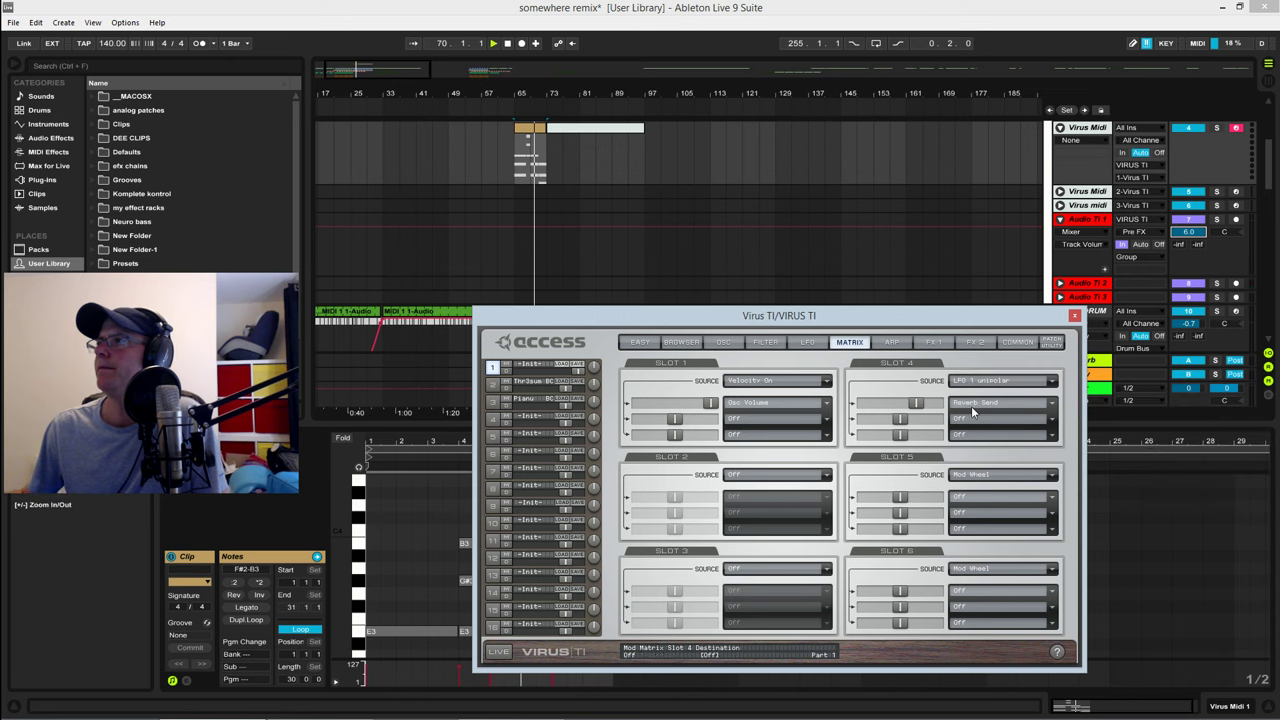
Step: Sync the LFO 1 clock to 1/1 and play the clip to hear the reverb modulation
left_click(930, 343)
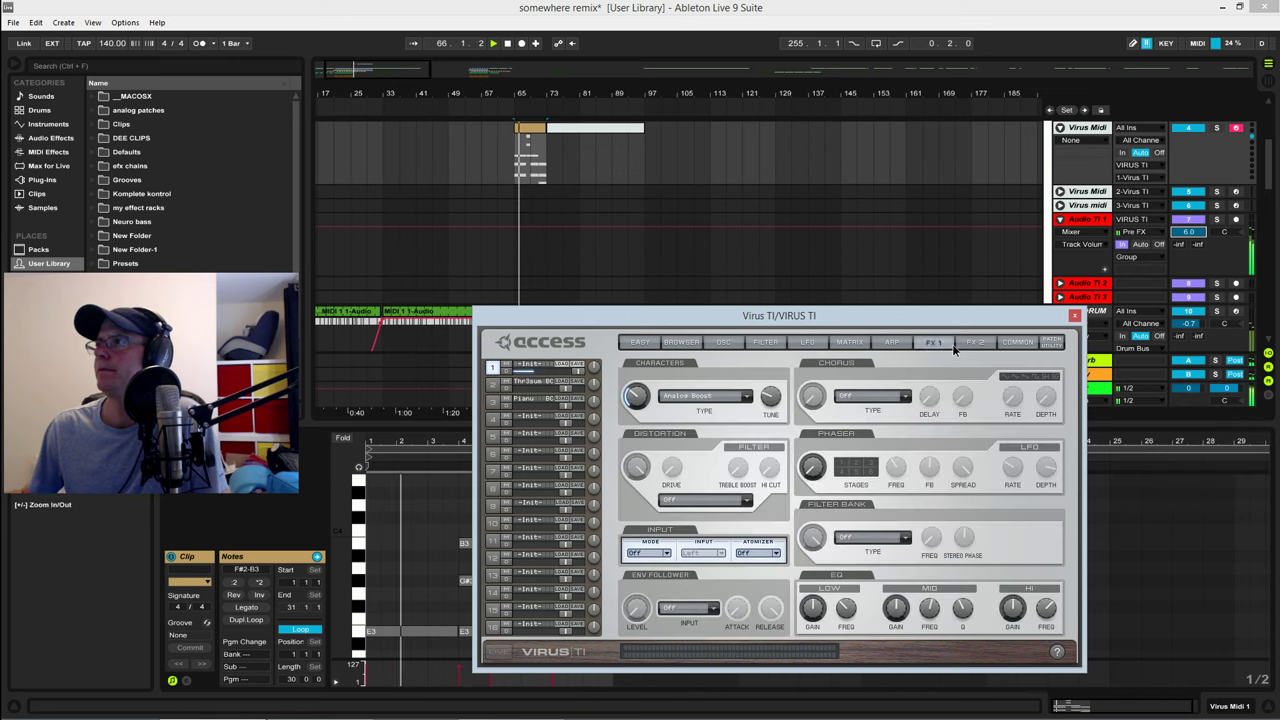
left_click(805, 343)
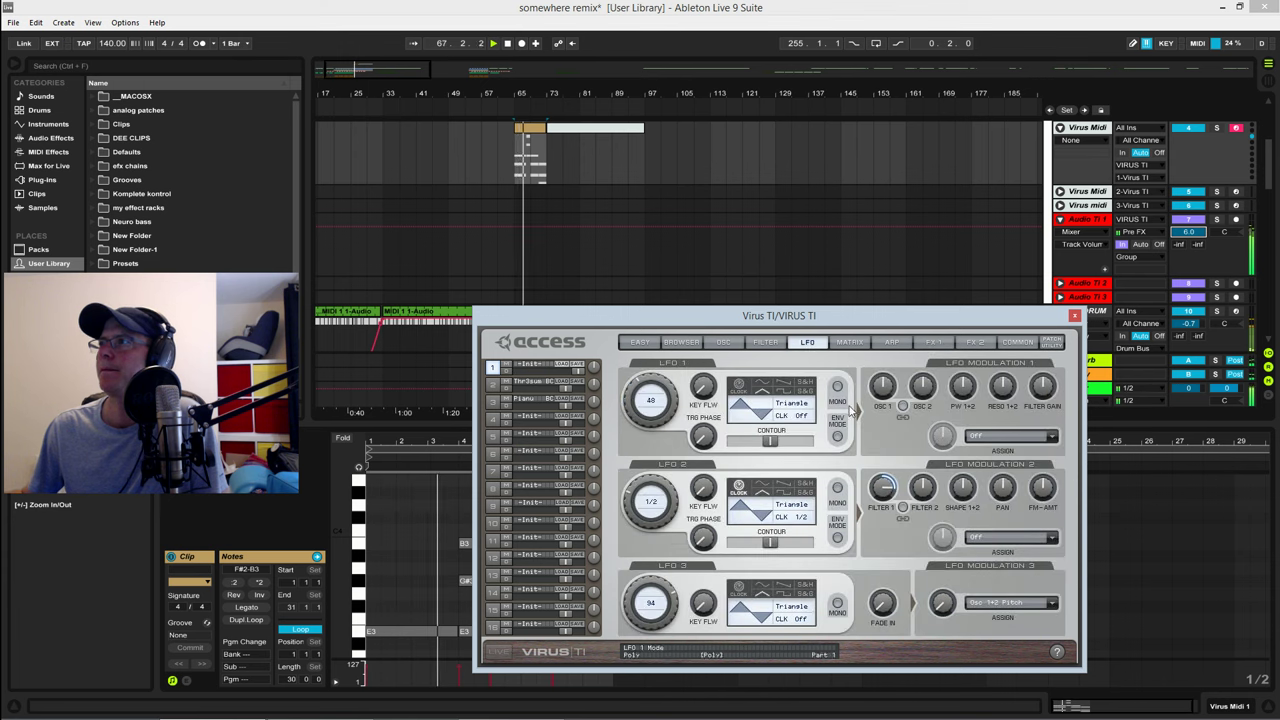
left_click(800, 416)
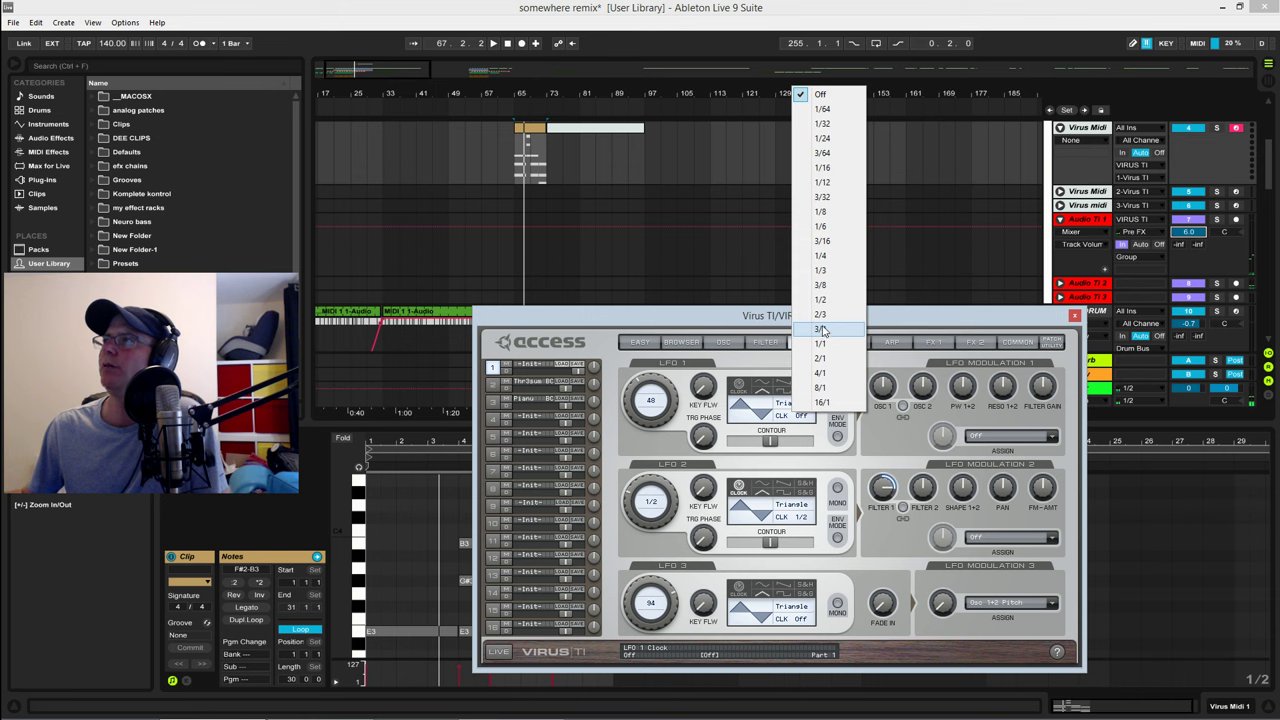
left_click(820, 343)
key("space")
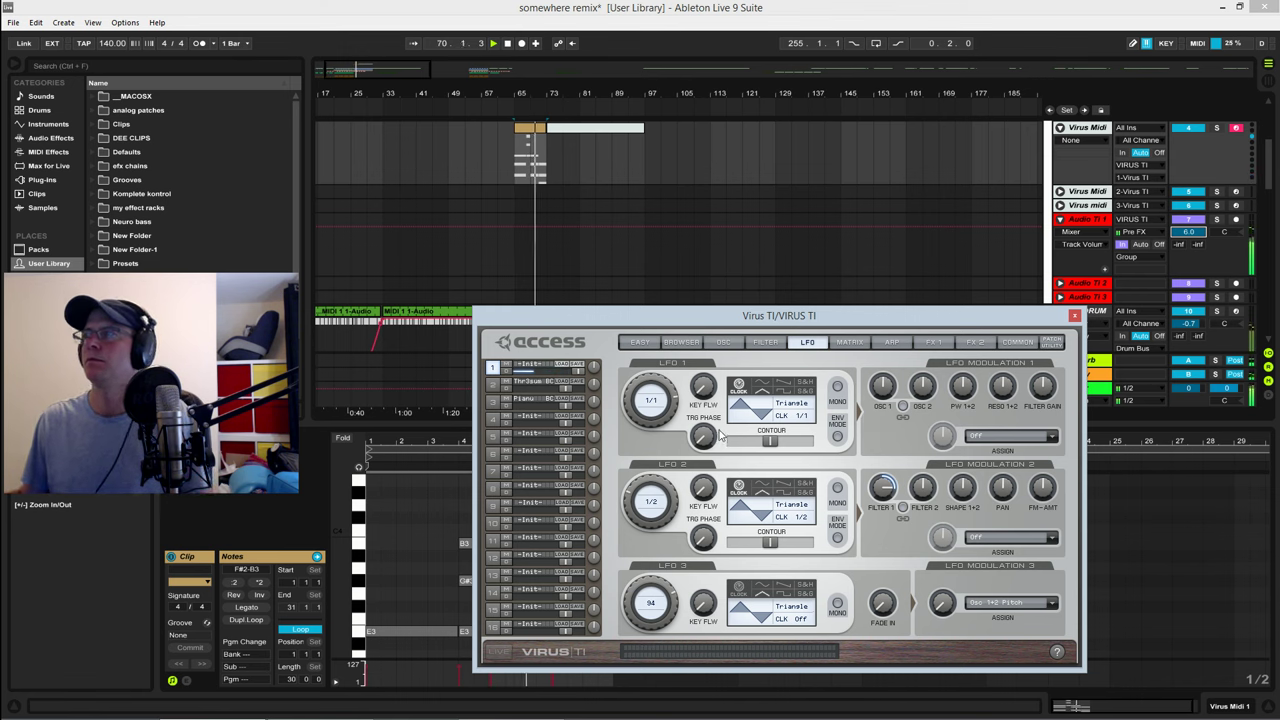
Step: Change the LFO 1 waveform to Square and audition the clip
left_click_drag(795, 410, 798, 455)
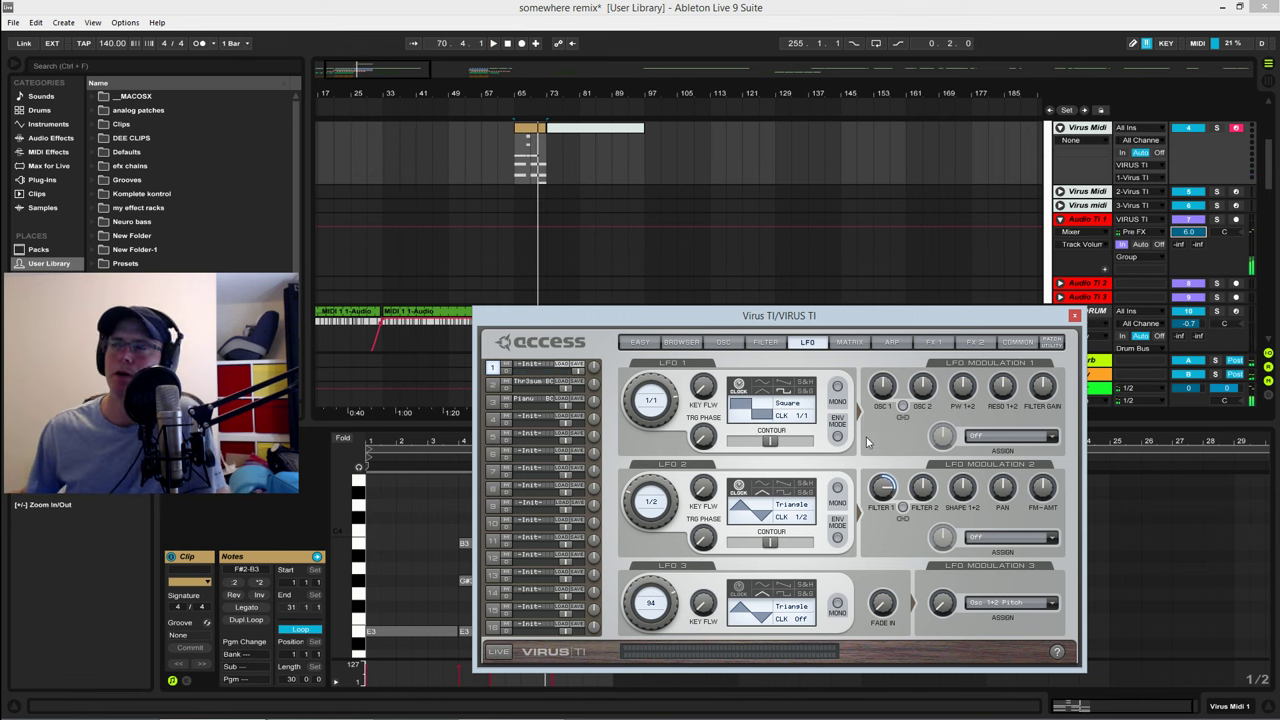
key("space")
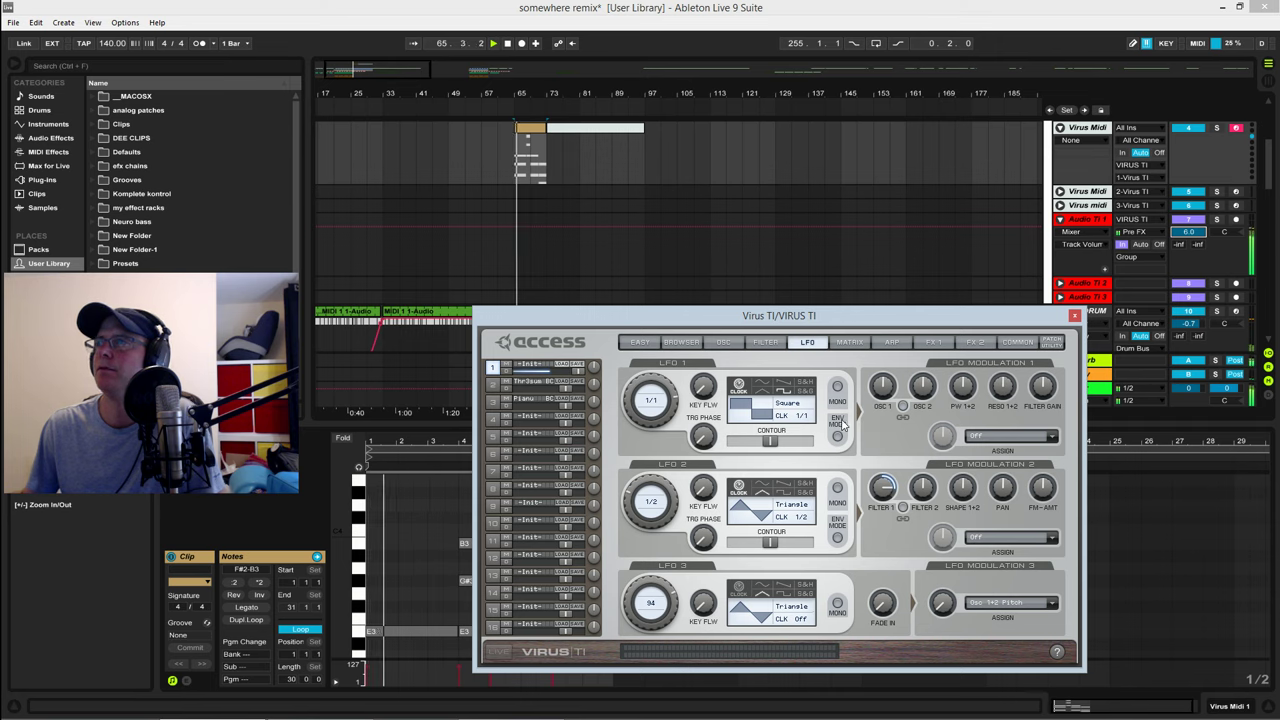
key("space")
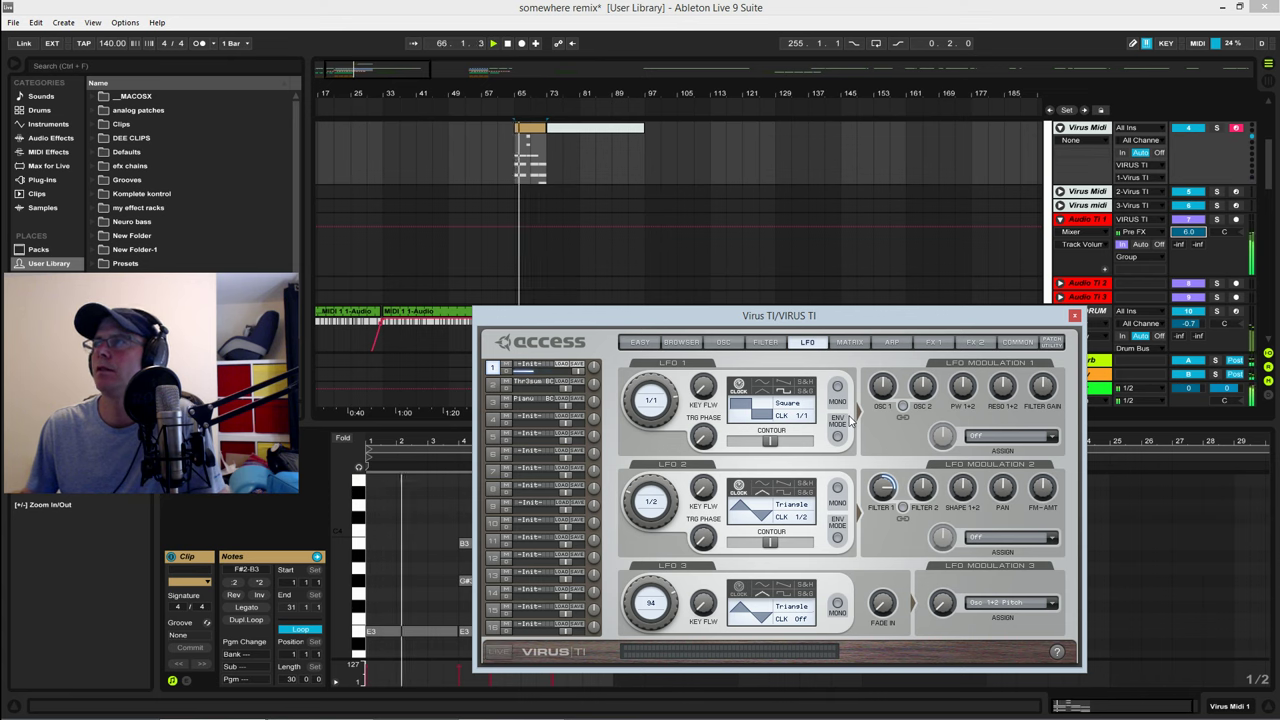
Step: Change the LFO 1 waveform to Sawtooth, raise the Reverb Send amount in matrix slot 4 to about +45, and audition the clip
left_click(789, 389)
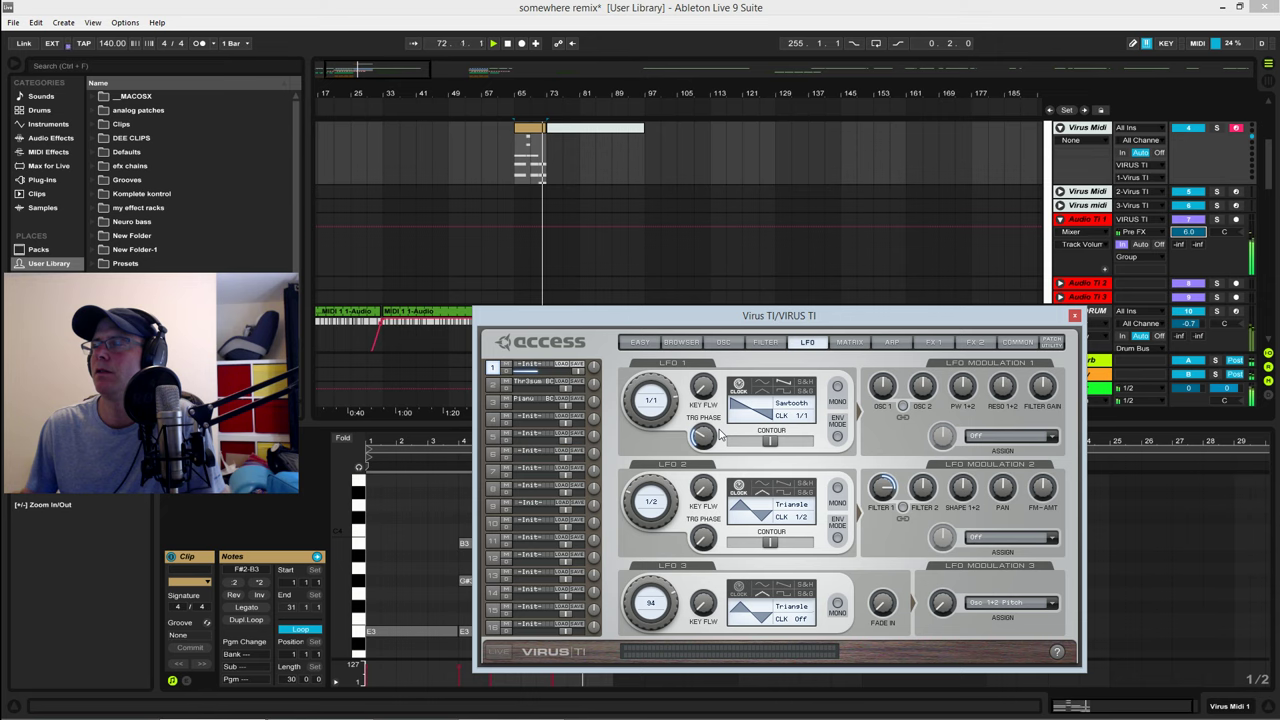
left_click(848, 343)
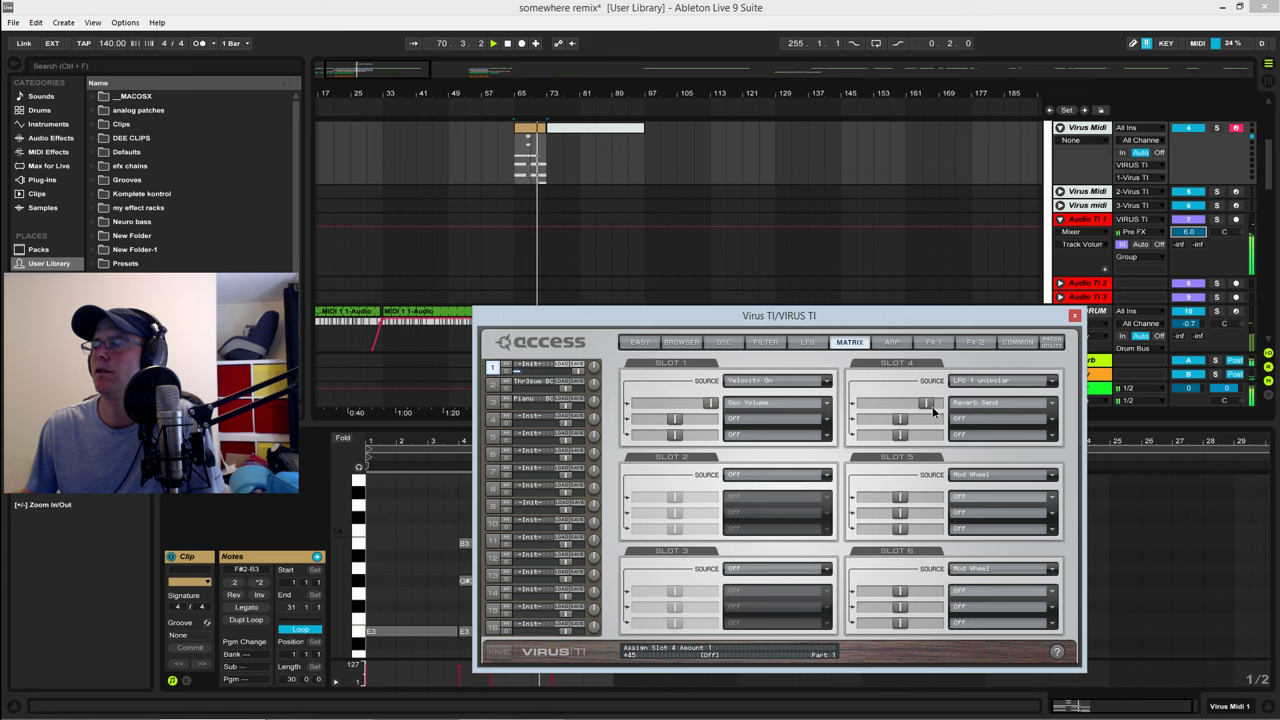
left_click_drag(933, 410, 930, 411)
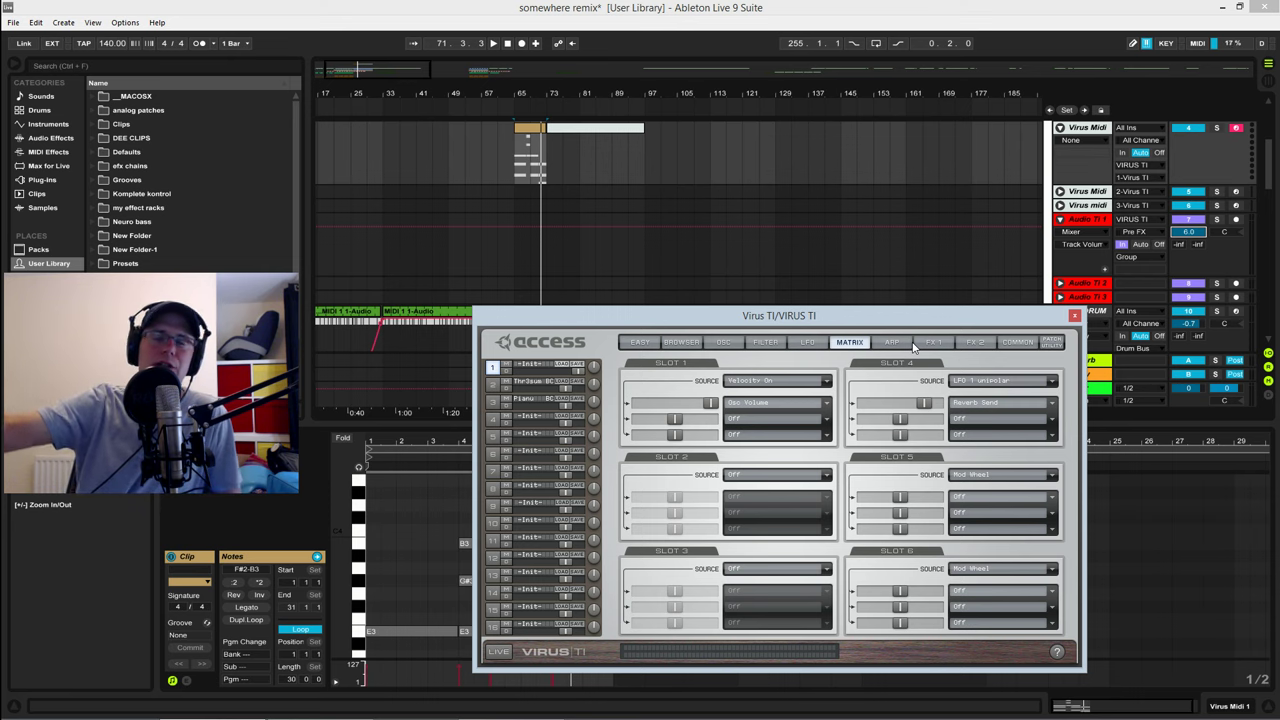
left_click(807, 343)
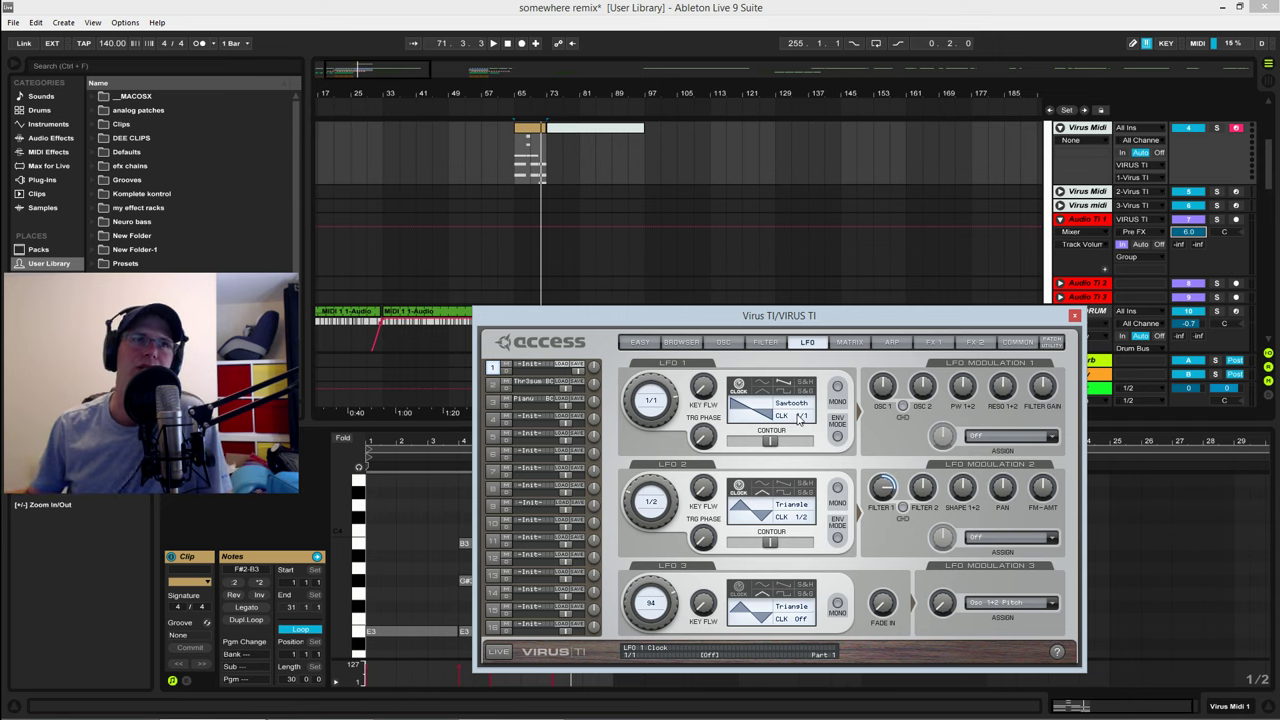
key("space")
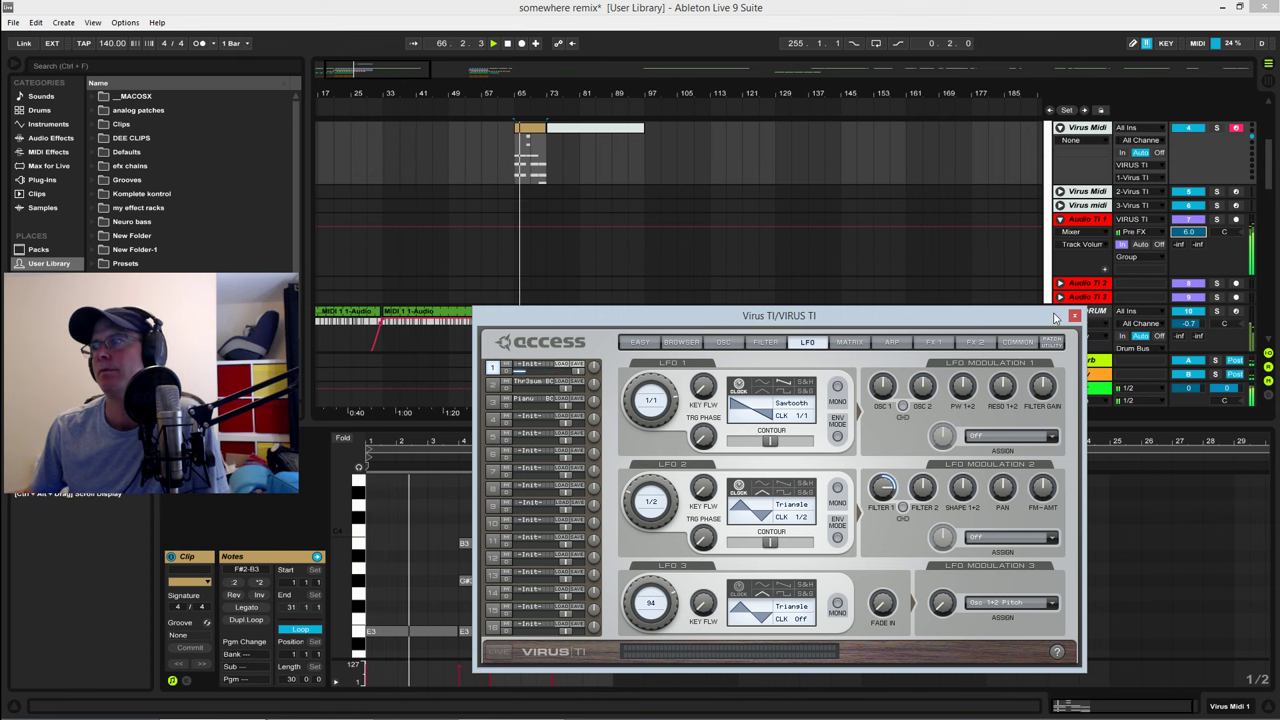
Step: Sync the delay clock to 1/3 and adjust the delay feedback while playing the clip
left_click(974, 343)
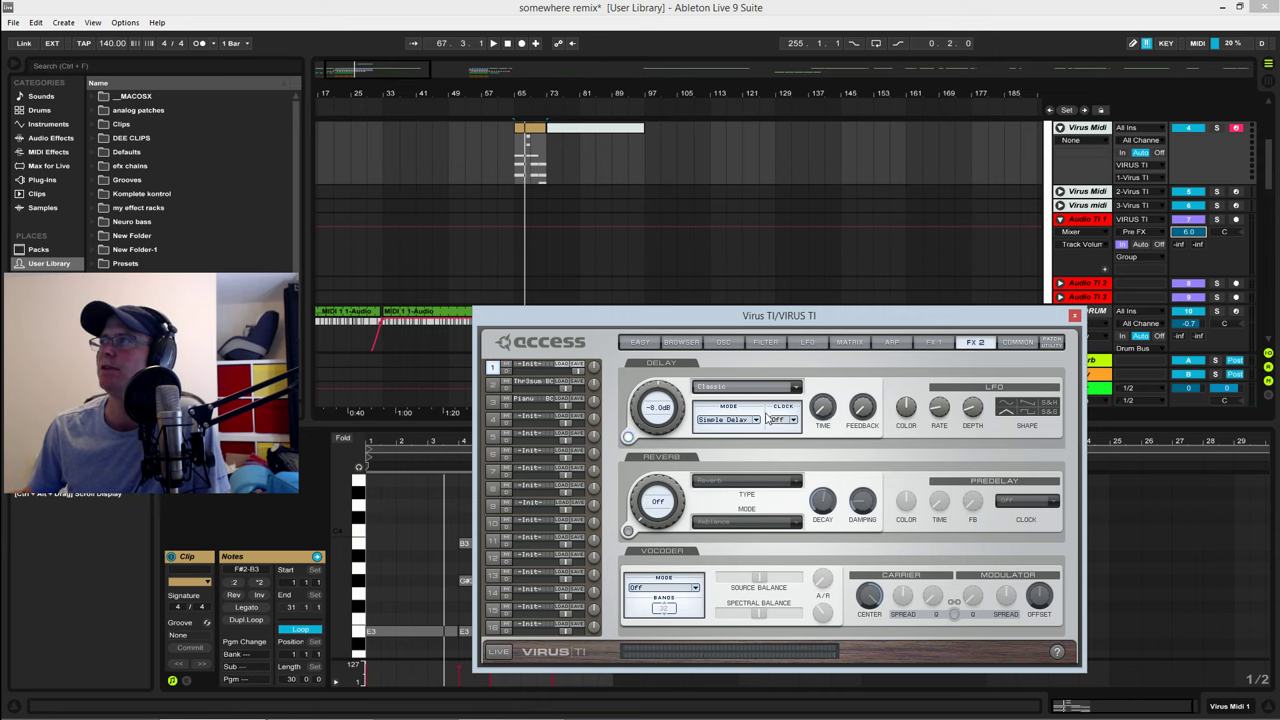
left_click(783, 419)
left_click(790, 424)
left_click(783, 419)
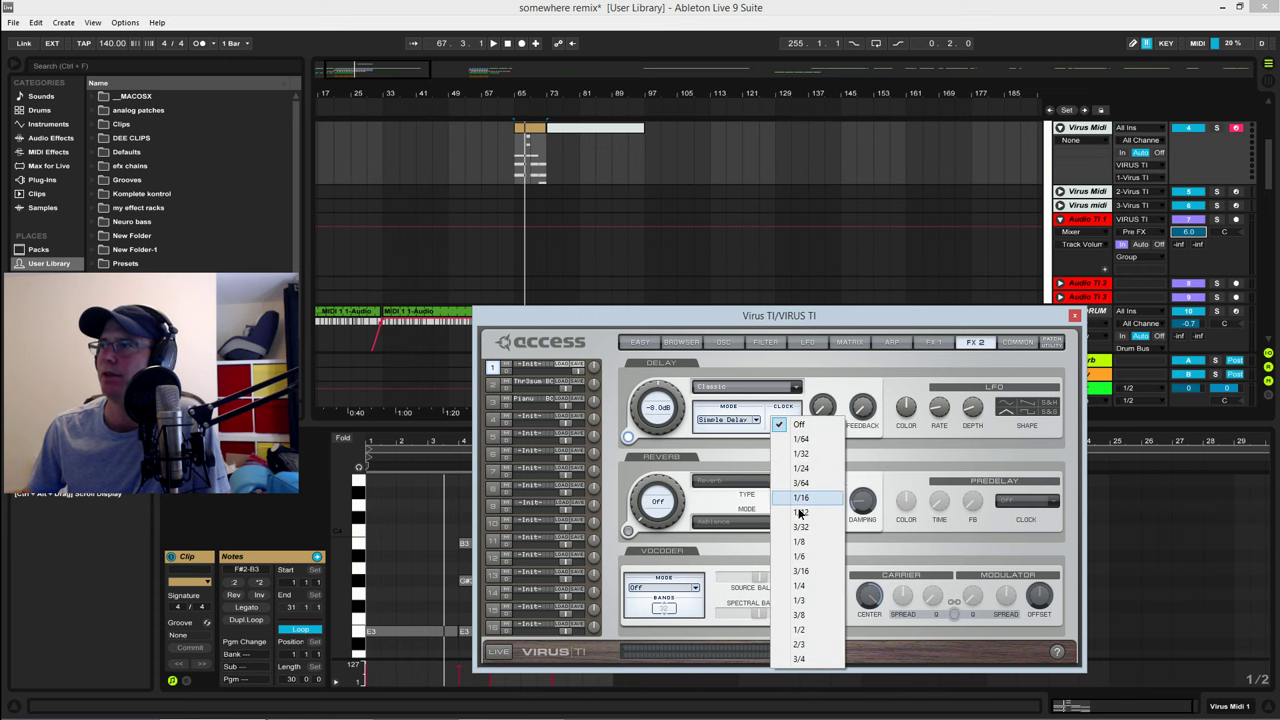
left_click(799, 600)
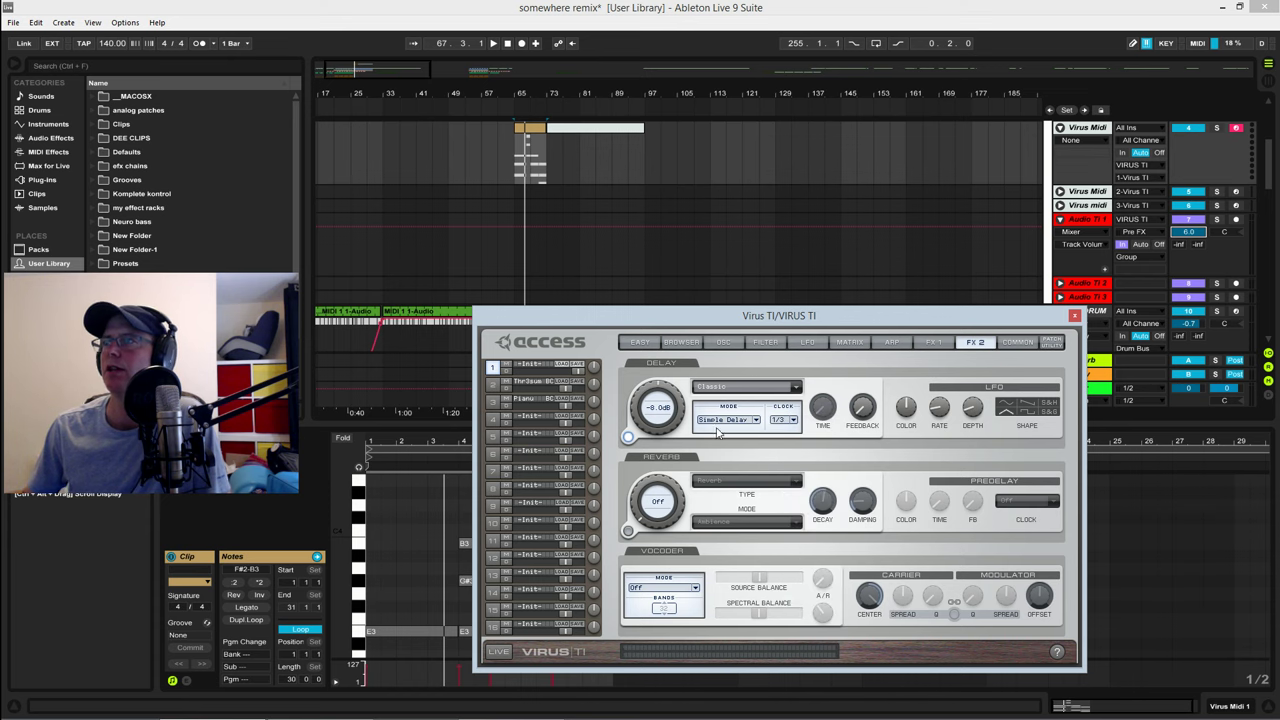
mouse_move(863, 407)
left_mouse_down()
mouse_move(868, 395)
mouse_move(866, 407)
left_mouse_up()
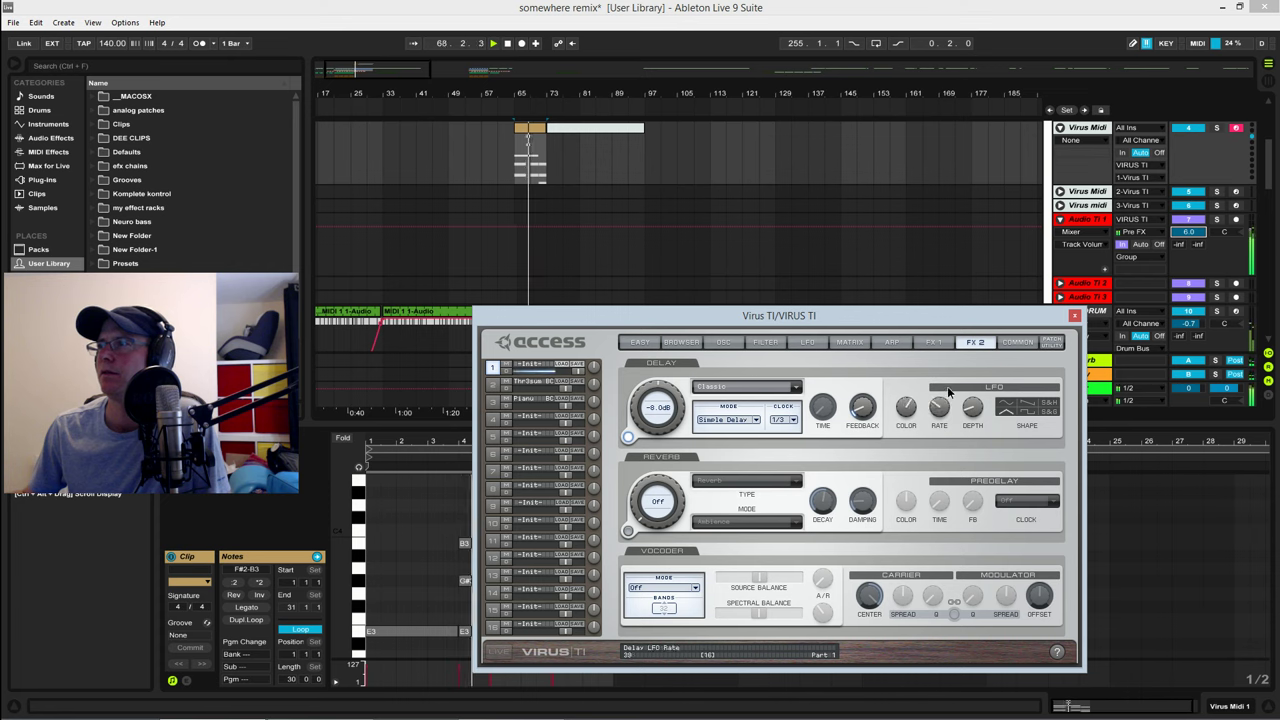
Step: Change the delay mode to Pattern 3+5, fine-tune the feedback during playback, and turn the delay send level down to Off
left_click(748, 419)
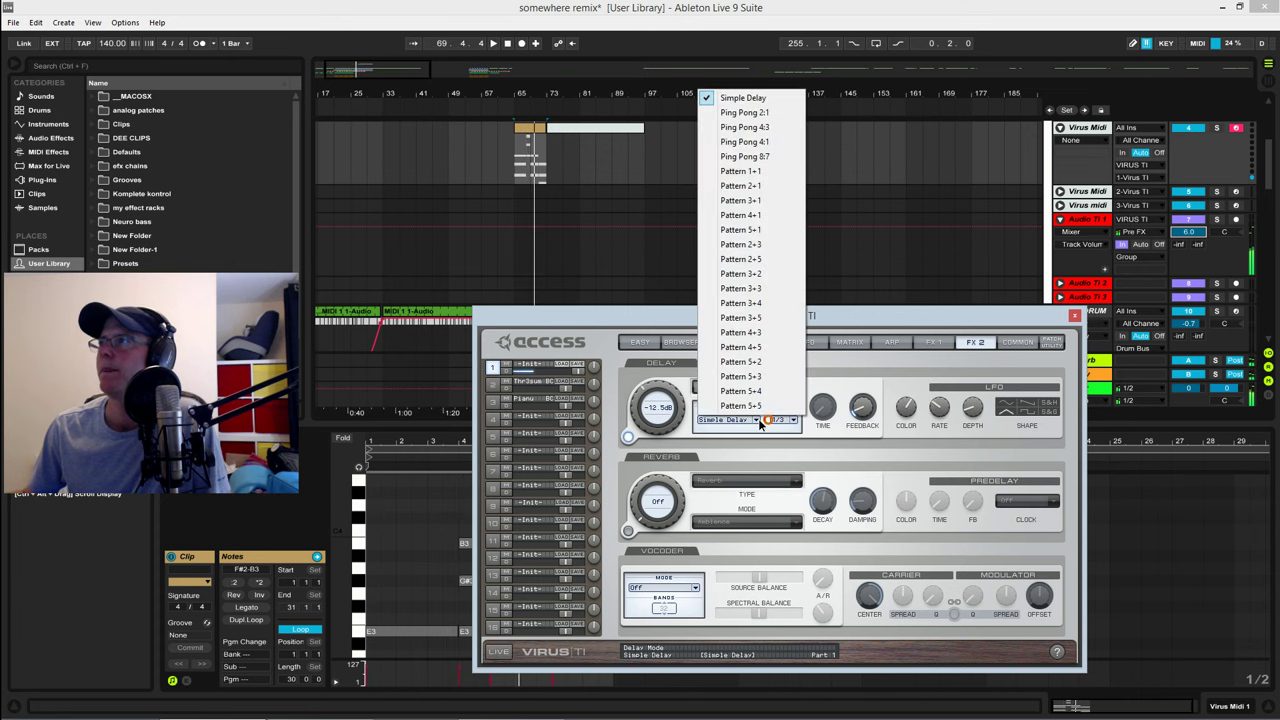
left_click(757, 318)
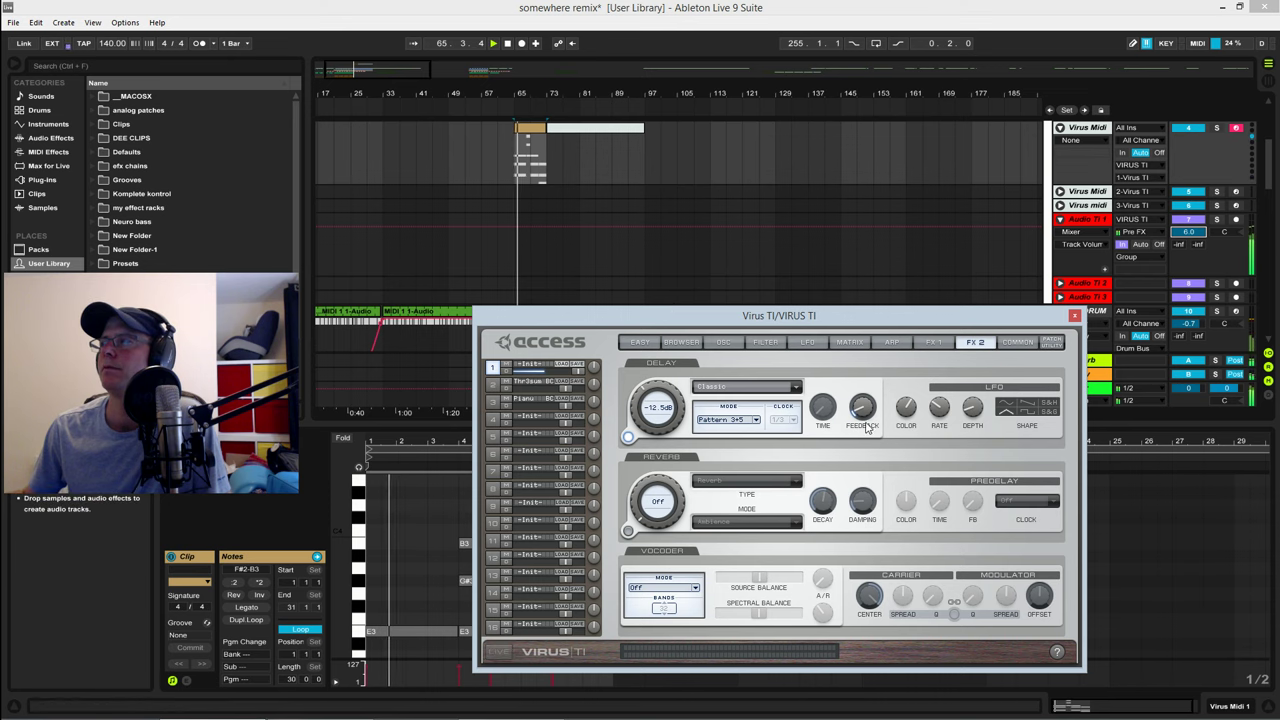
left_click_drag(868, 412, 869, 409)
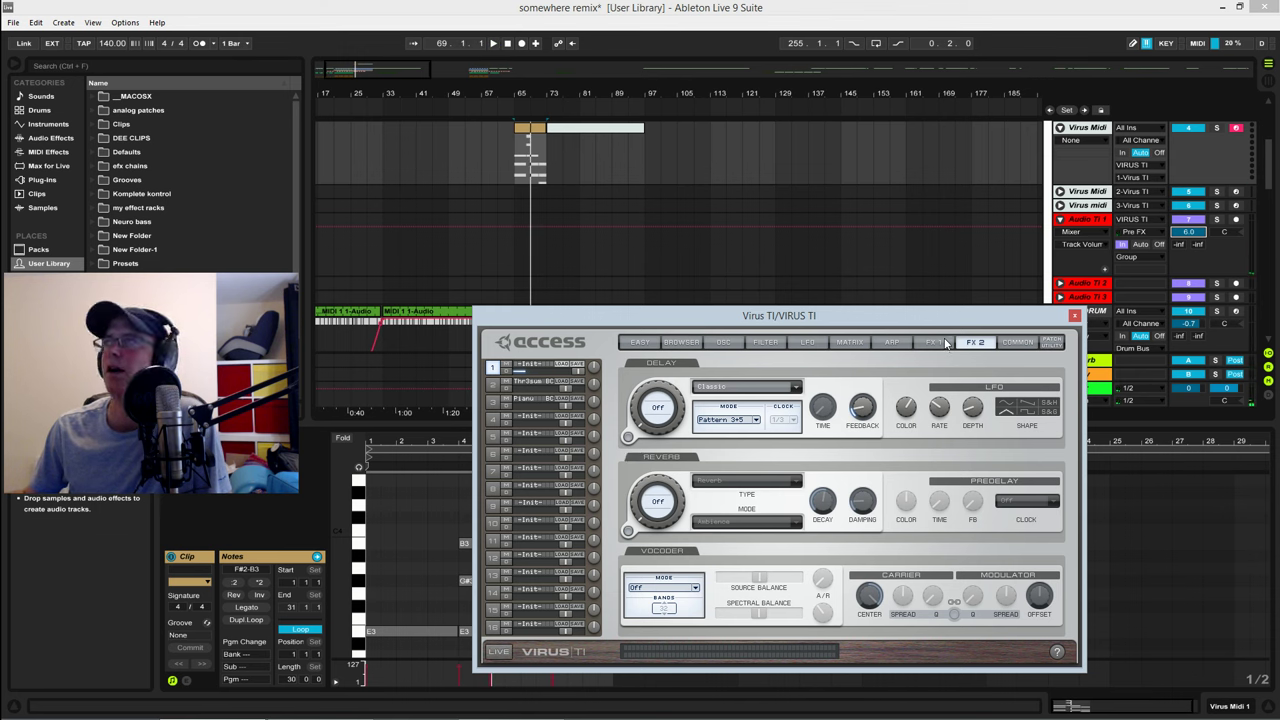
Step: Route LFO 2 unipolar to Delay Send in modulation matrix slot 2 with a small positive amount while playing
left_click(810, 343)
left_click(852, 343)
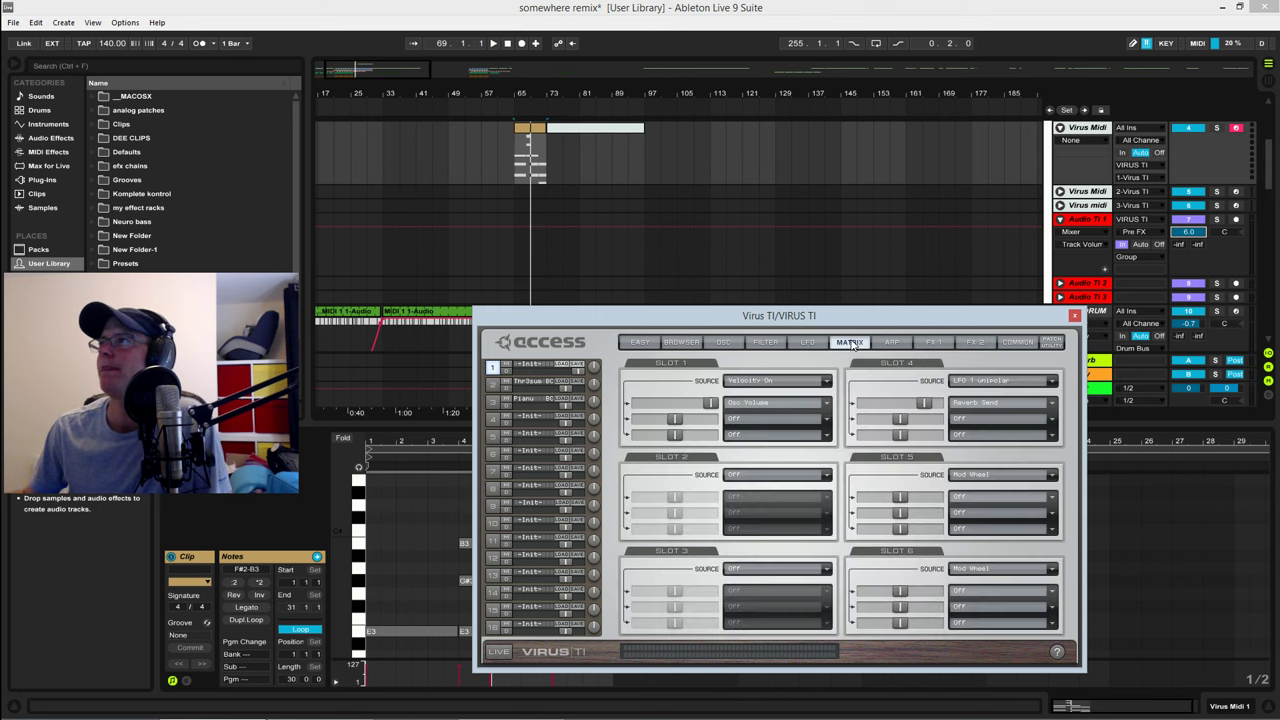
left_click(826, 475)
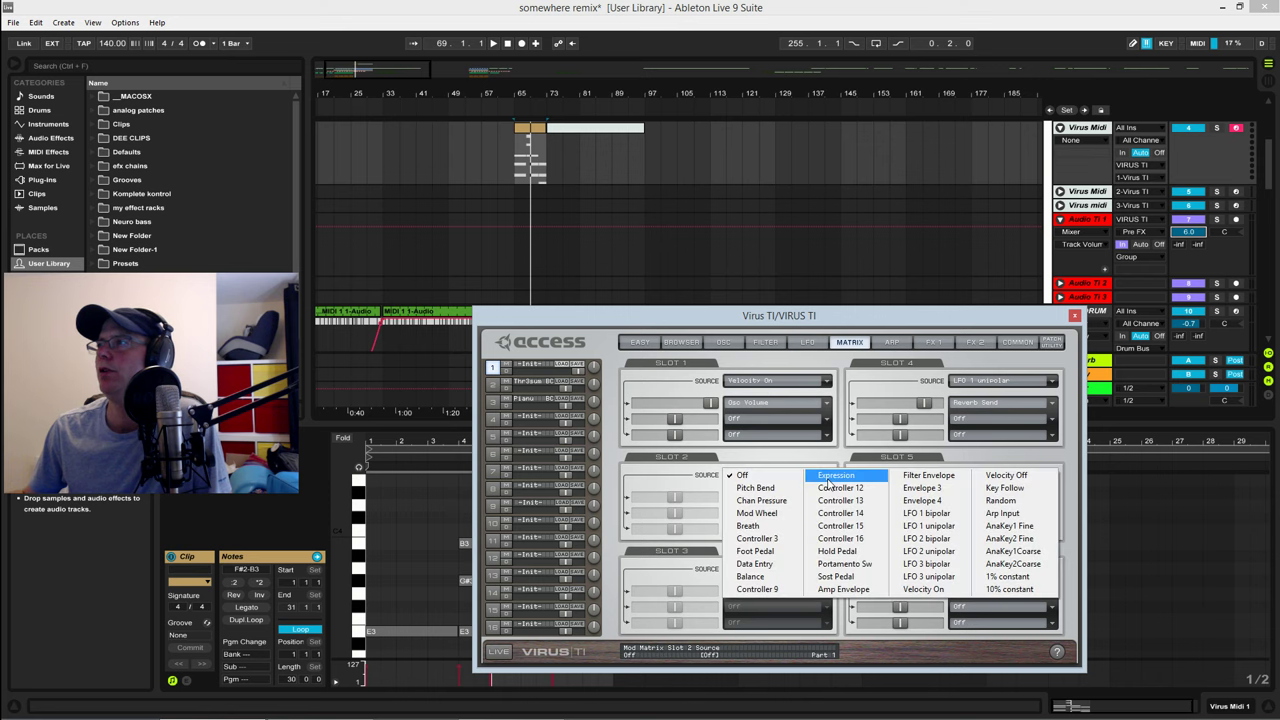
left_click(926, 551)
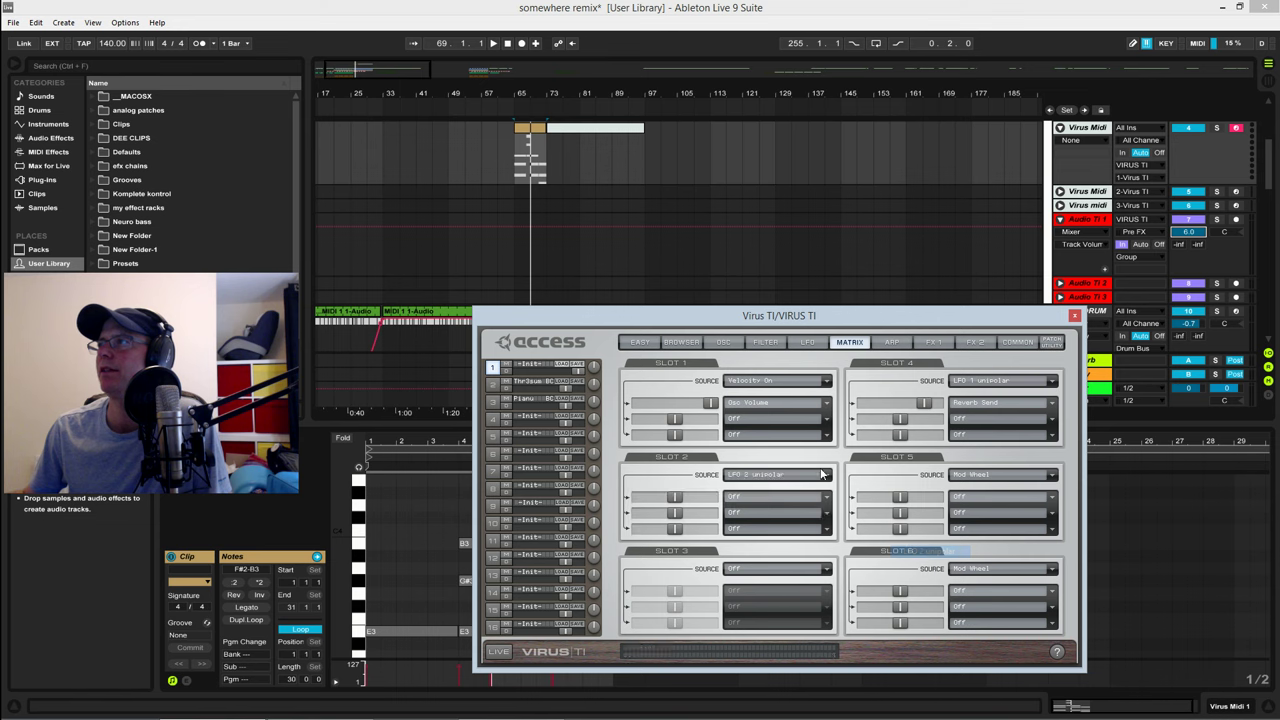
left_click(827, 498)
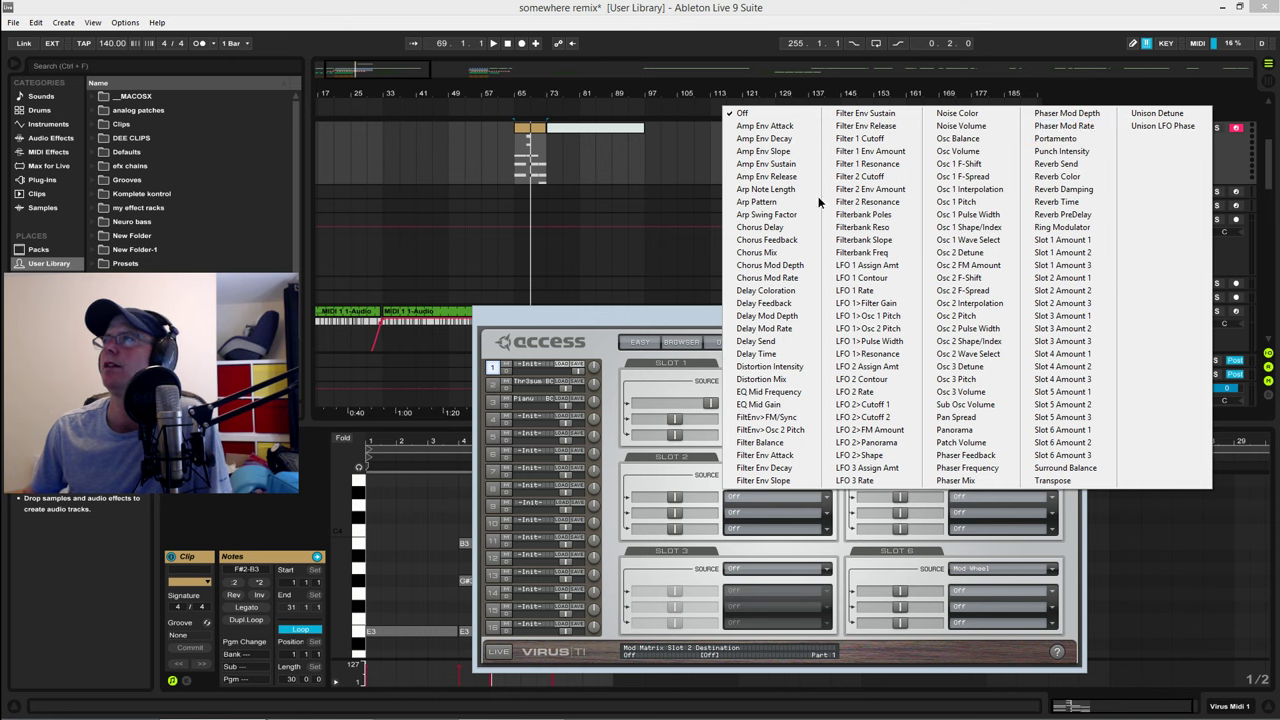
left_click(768, 342)
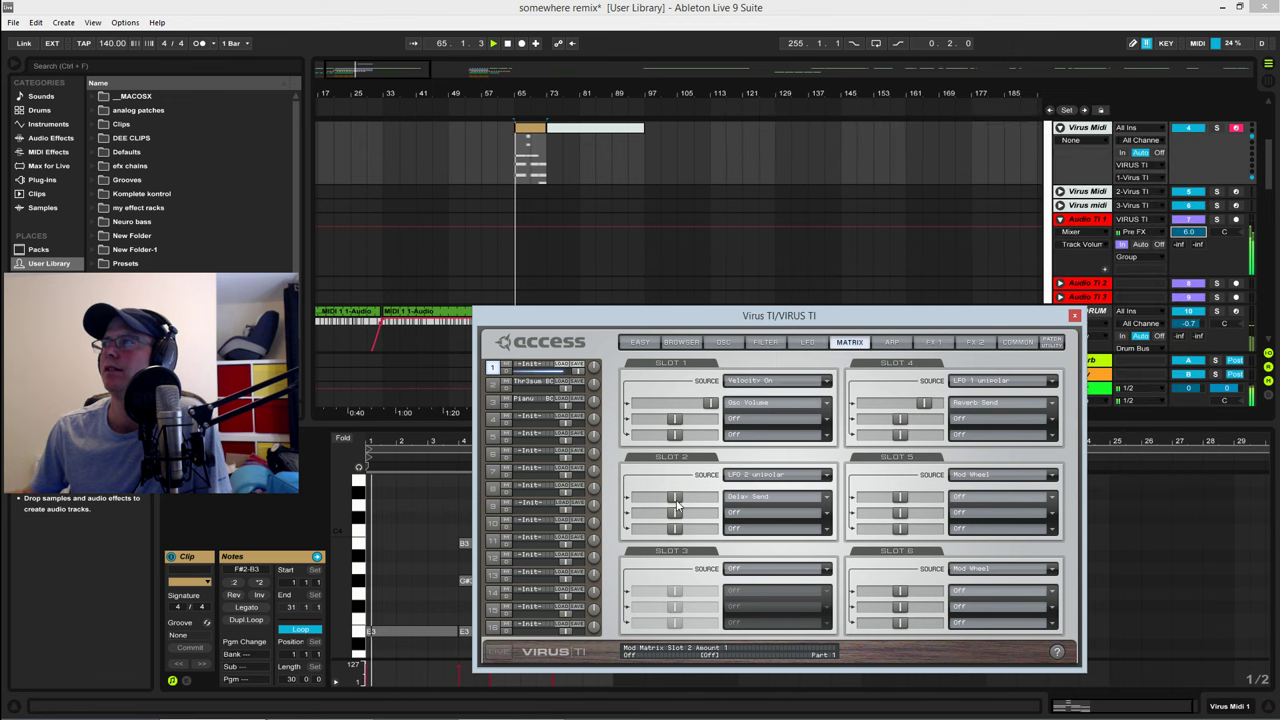
left_click_drag(706, 500, 689, 498)
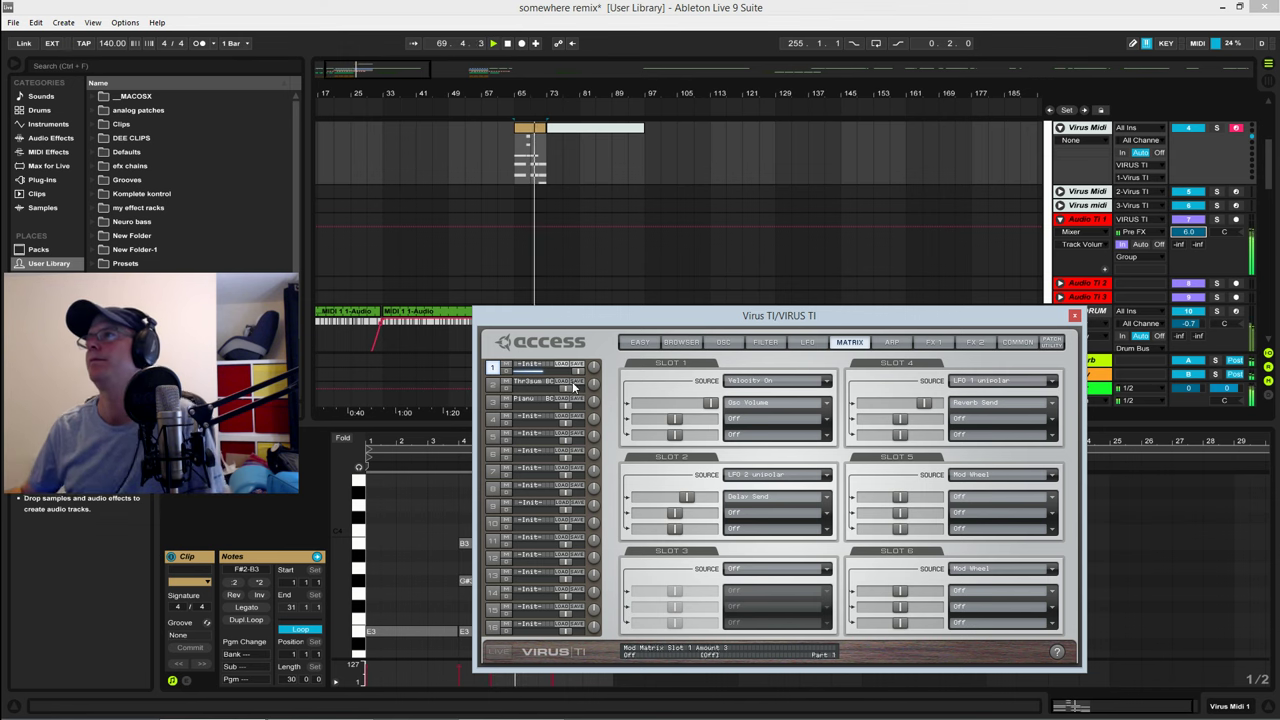
Step: Loop the Virus clip from bar 65 to 73 and lengthen step 5 of the arpeggiator's user pattern during playback
left_click(724, 343)
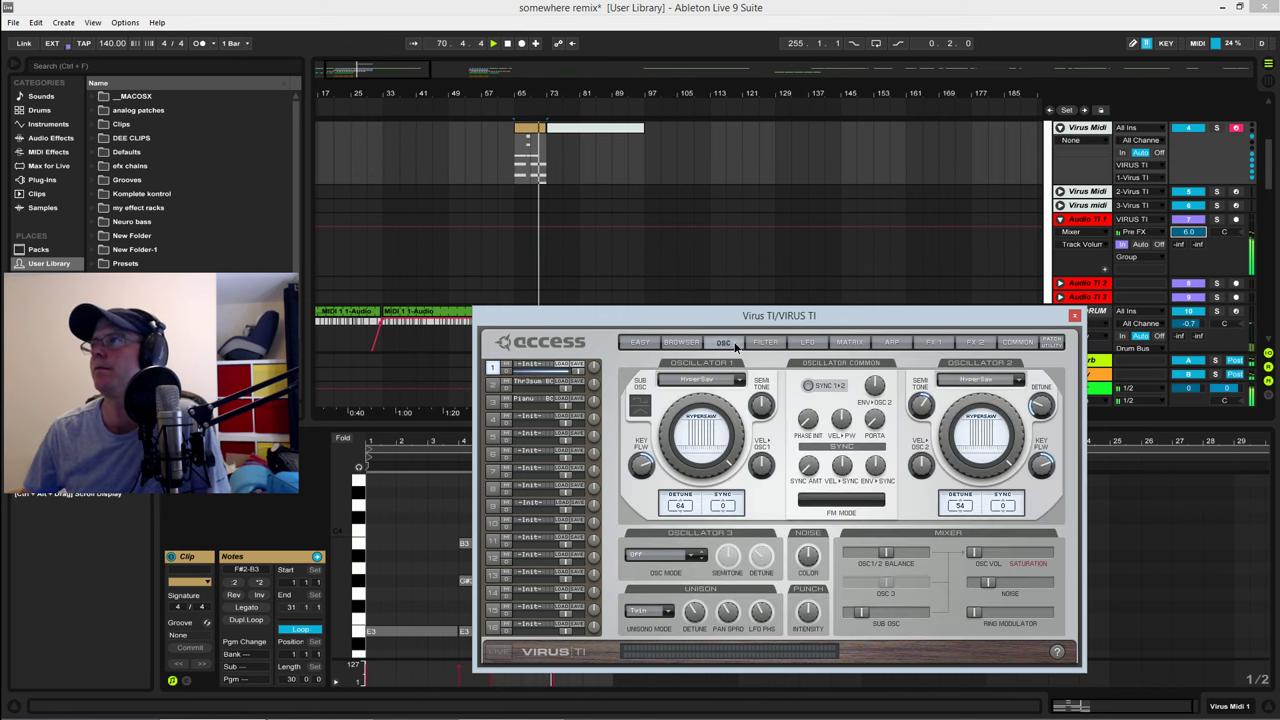
left_click(891, 343)
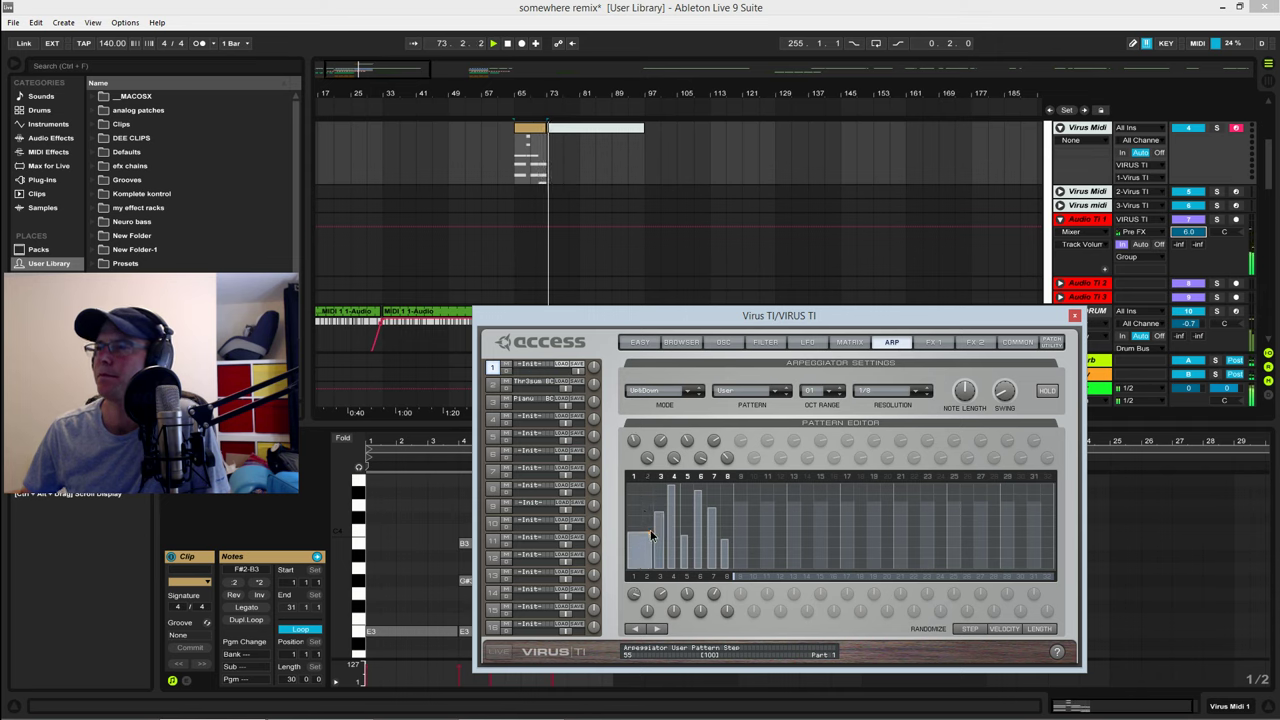
left_click(516, 163)
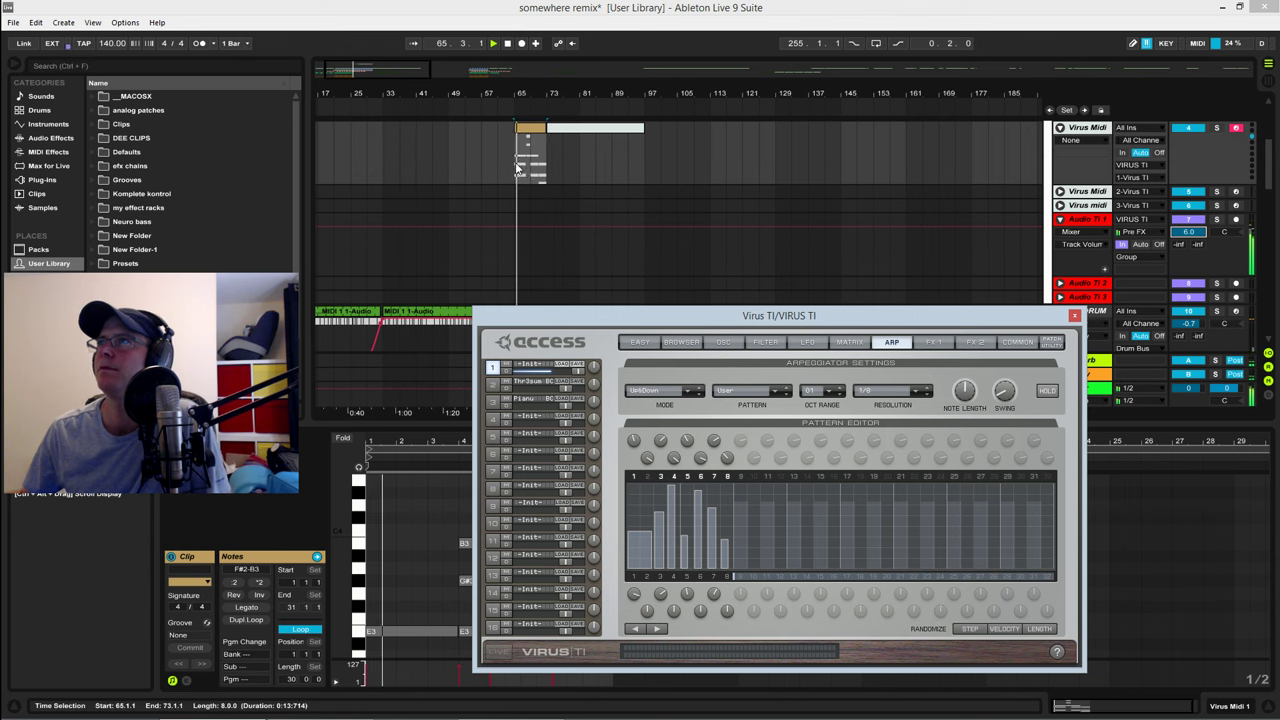
key("ctrl+l")
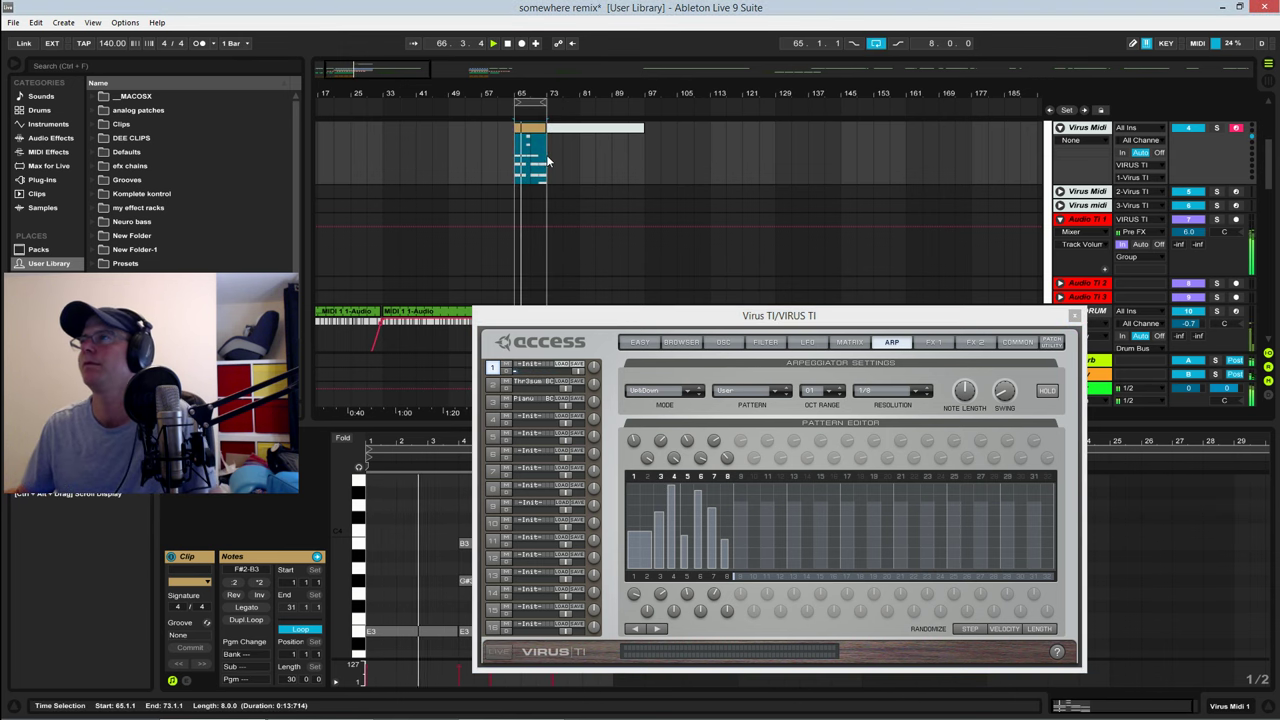
left_click(687, 540)
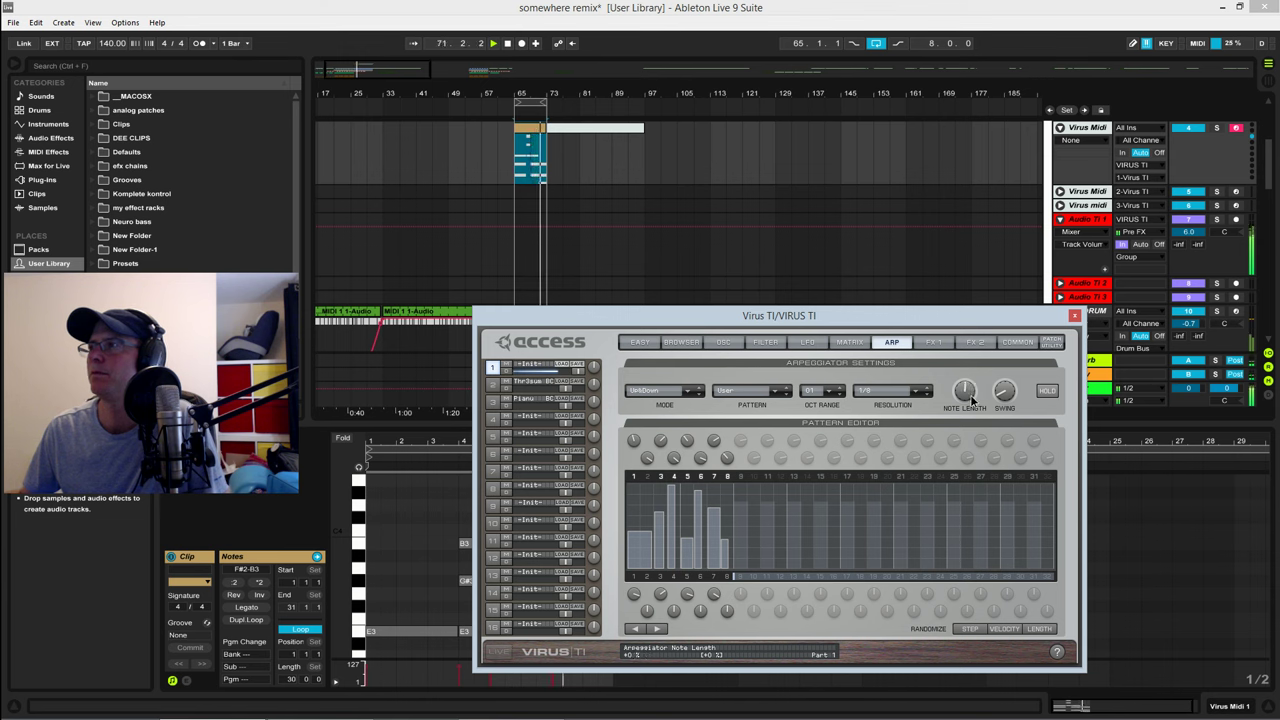
Step: Switch oscillator 1 to the Formant Simple model with the KlingKlang wavetable
left_click(723, 342)
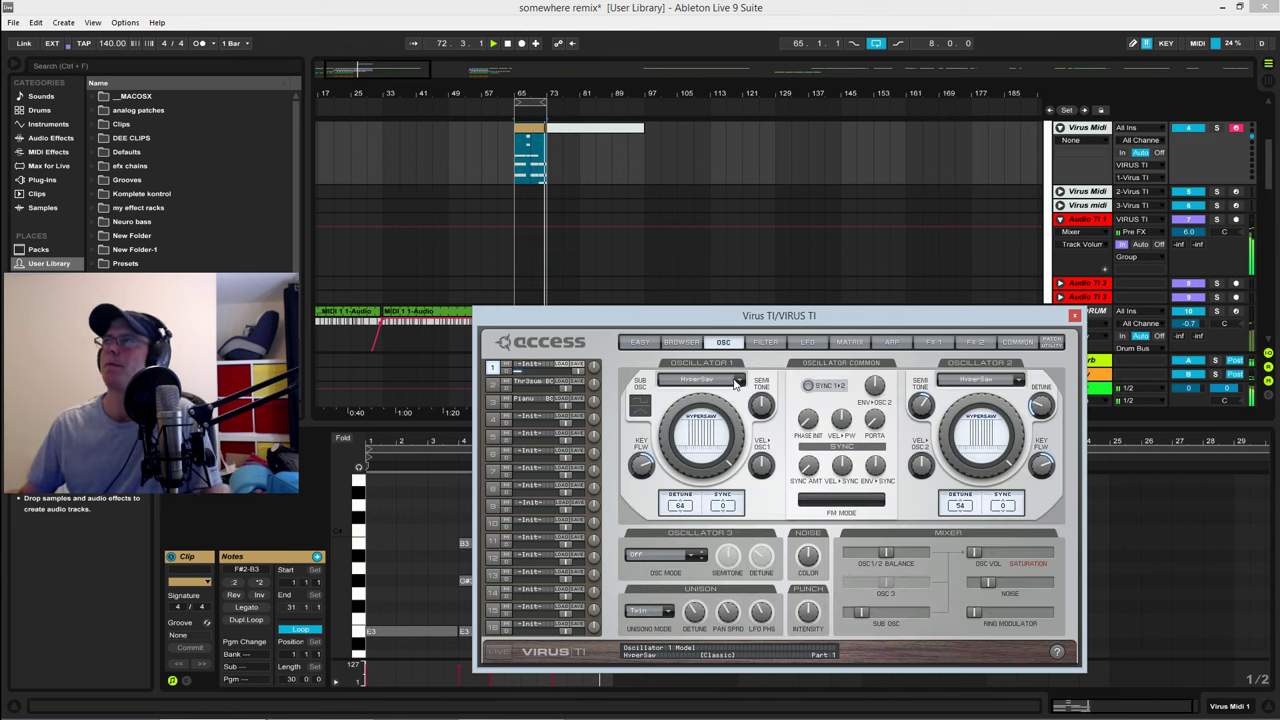
left_click(737, 384)
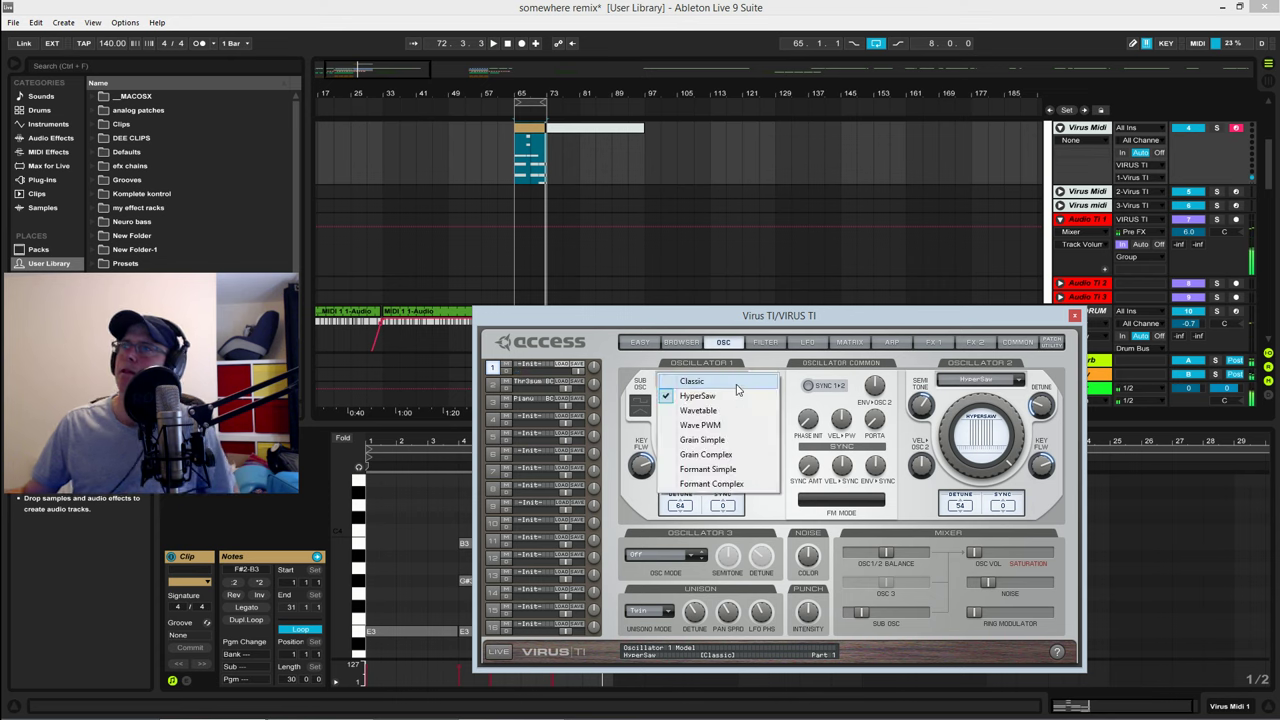
left_click(707, 469)
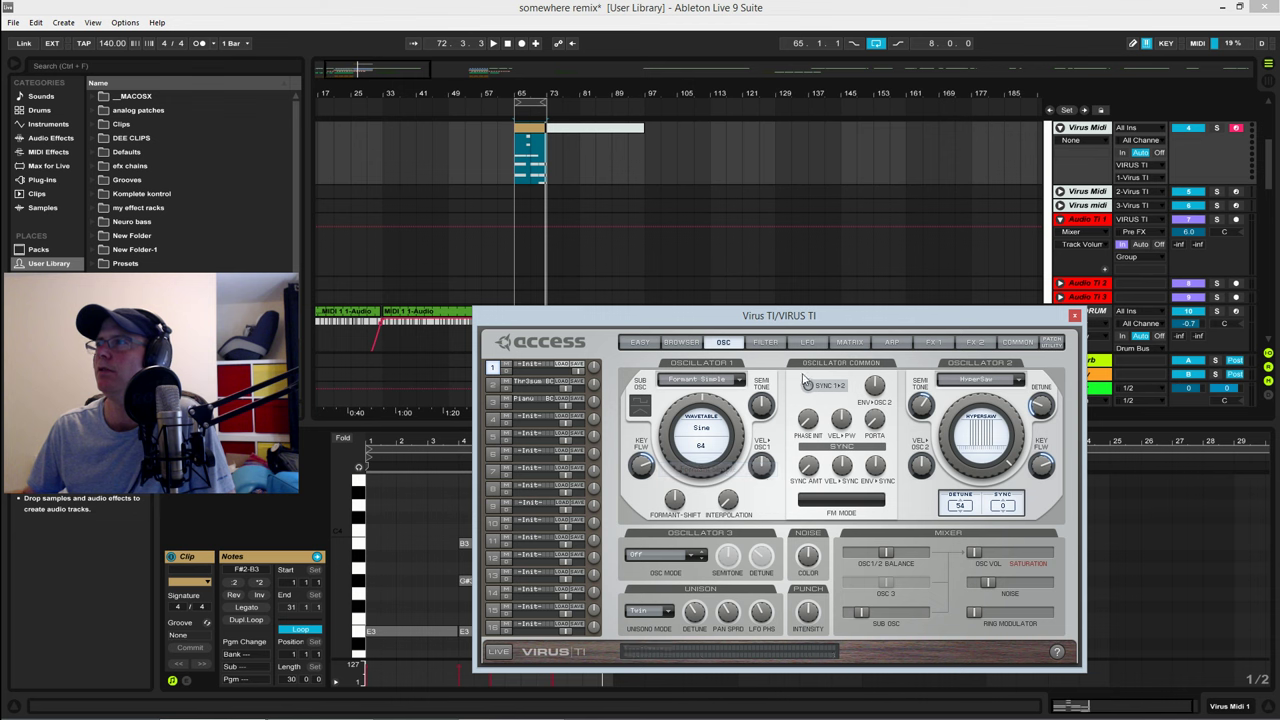
left_click(703, 425)
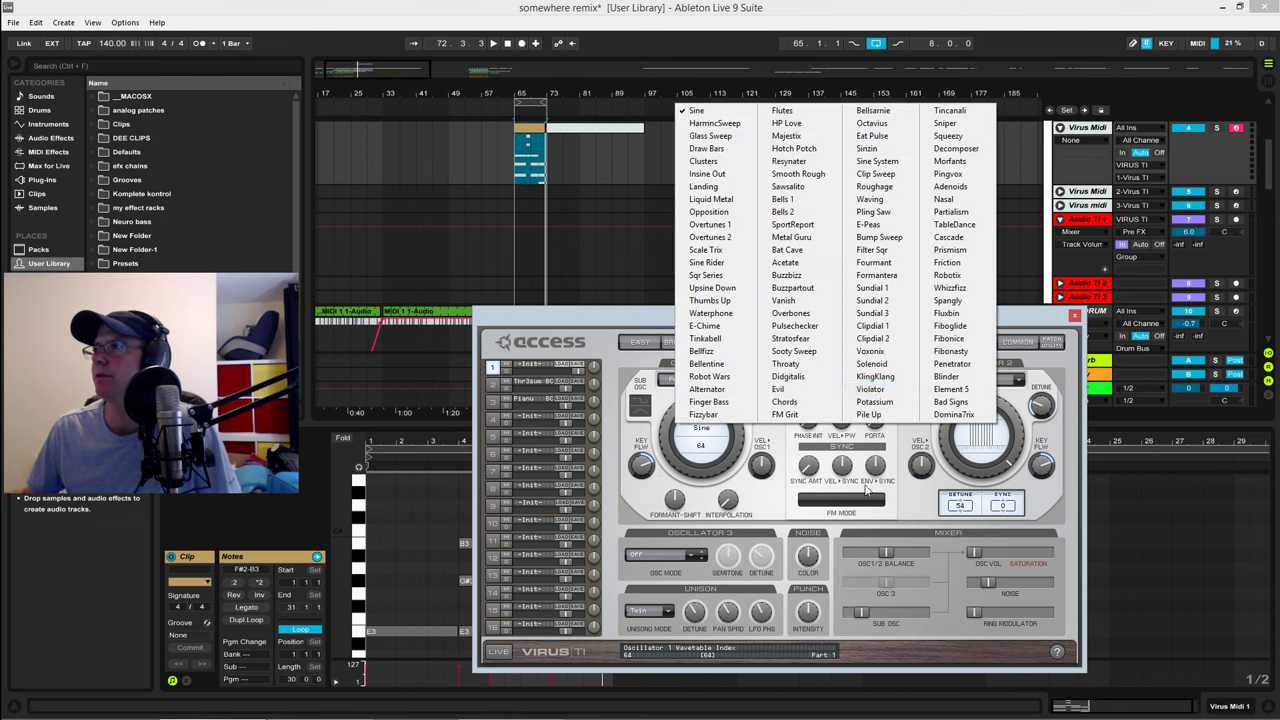
left_click(876, 376)
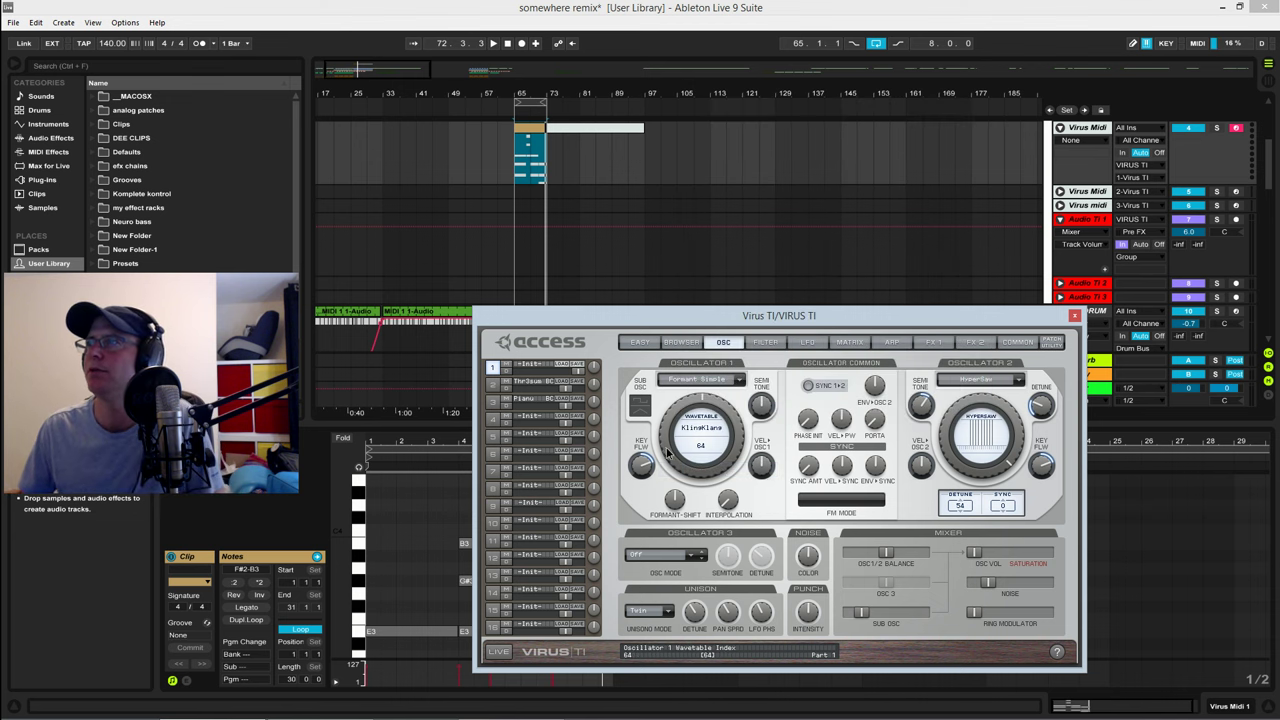
Step: Lower oscillator 1's semitone tuning and set its wavetable index to 20 while the loop plays
key("space")
left_click_drag(668, 452, 670, 445)
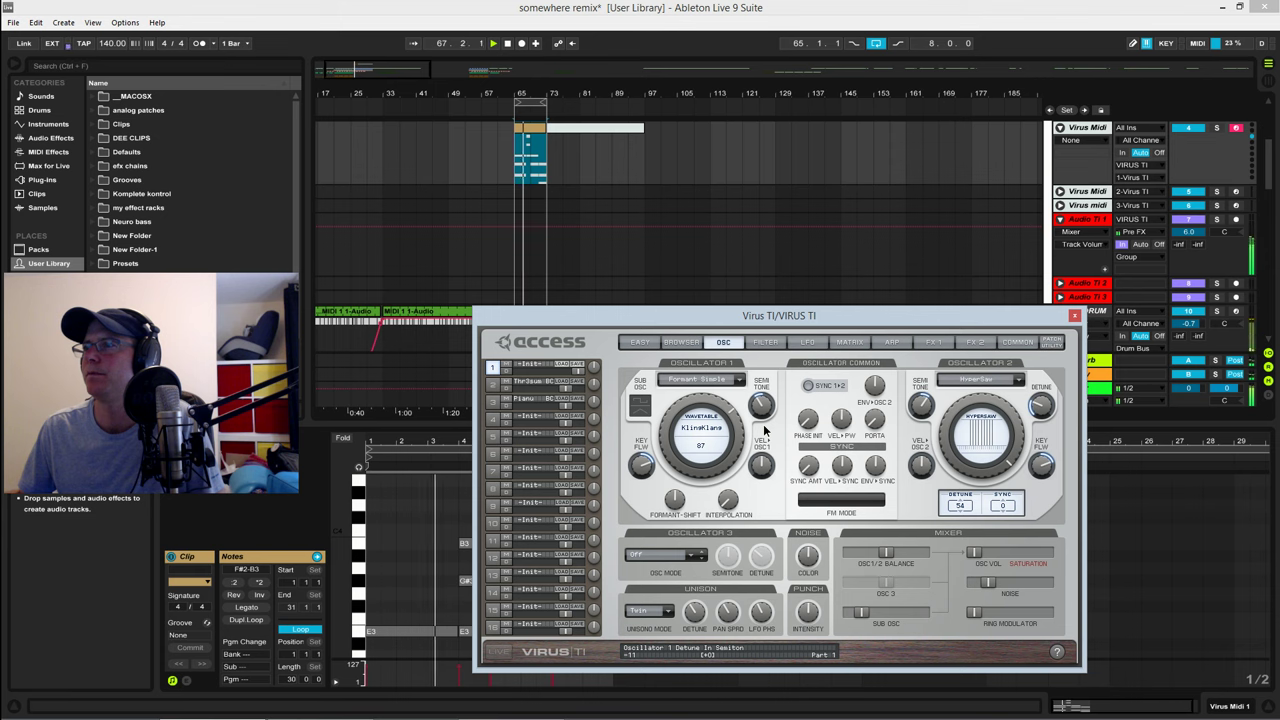
left_click_drag(762, 422, 765, 452)
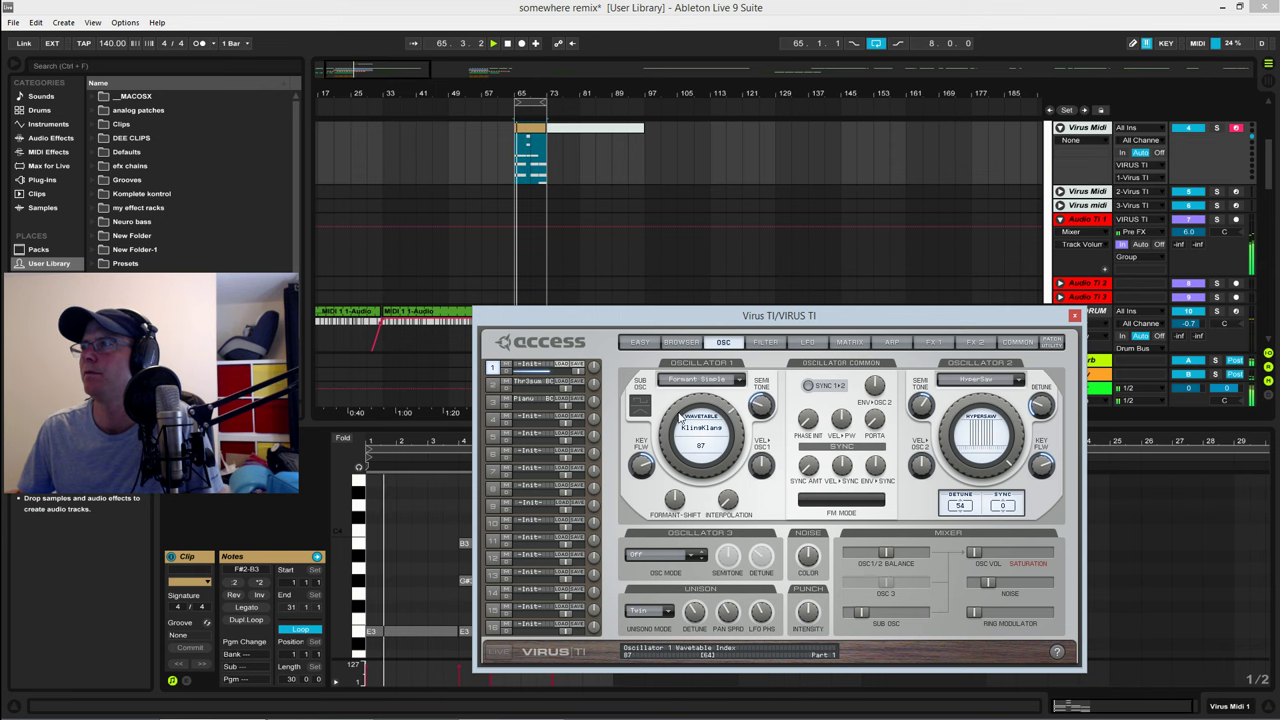
left_click_drag(690, 430, 676, 477)
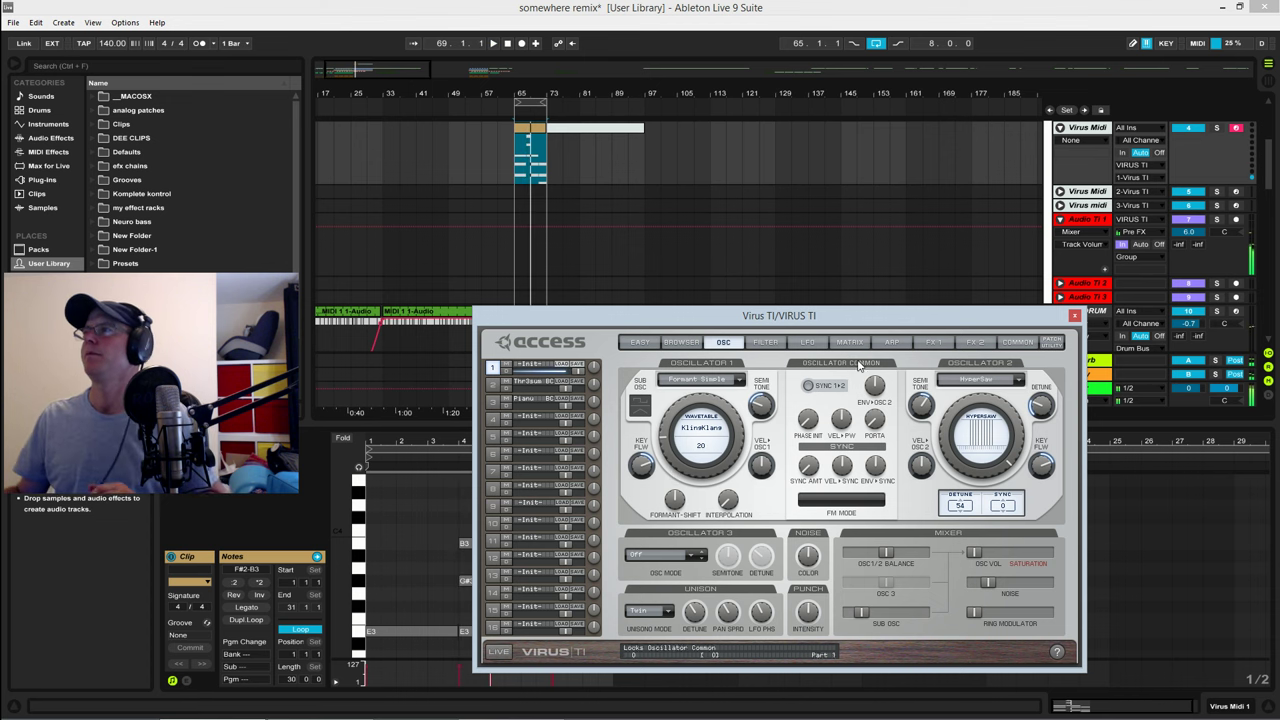
Step: Assign Osc 1 Shape/Index as the second destination of LFO 1 unipolar in matrix slot 4
left_click(807, 342)
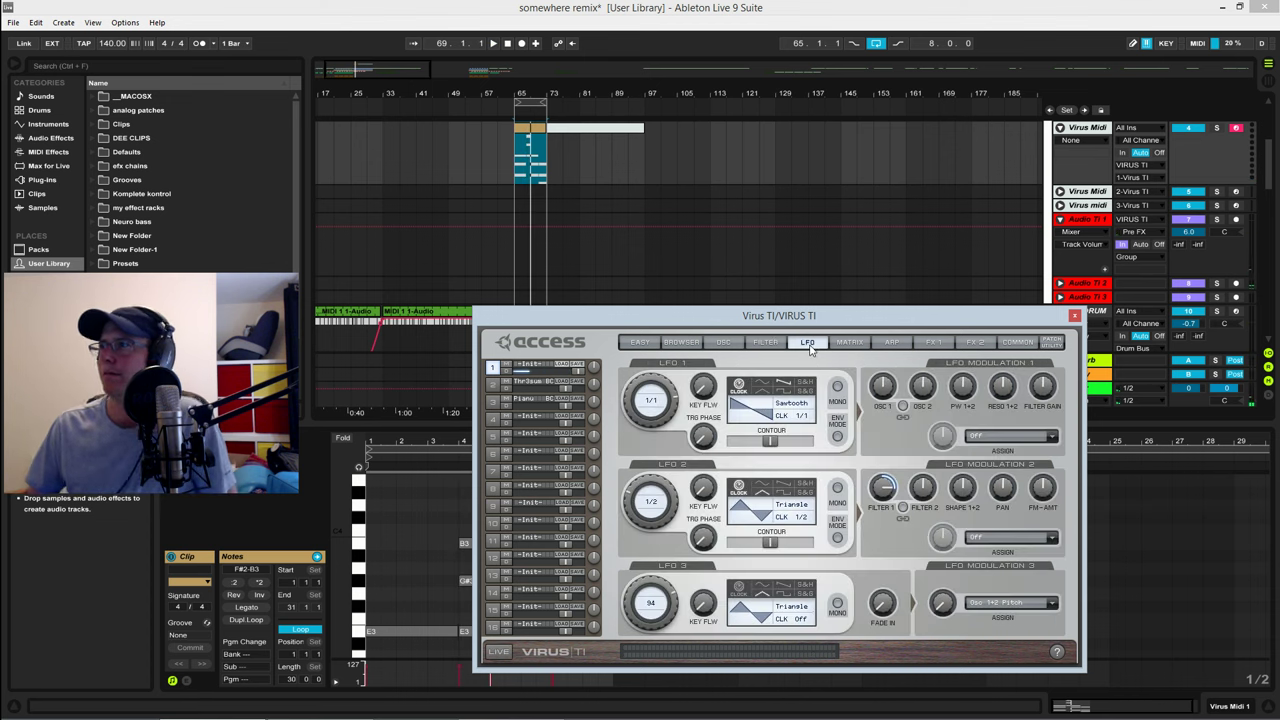
left_click(850, 342)
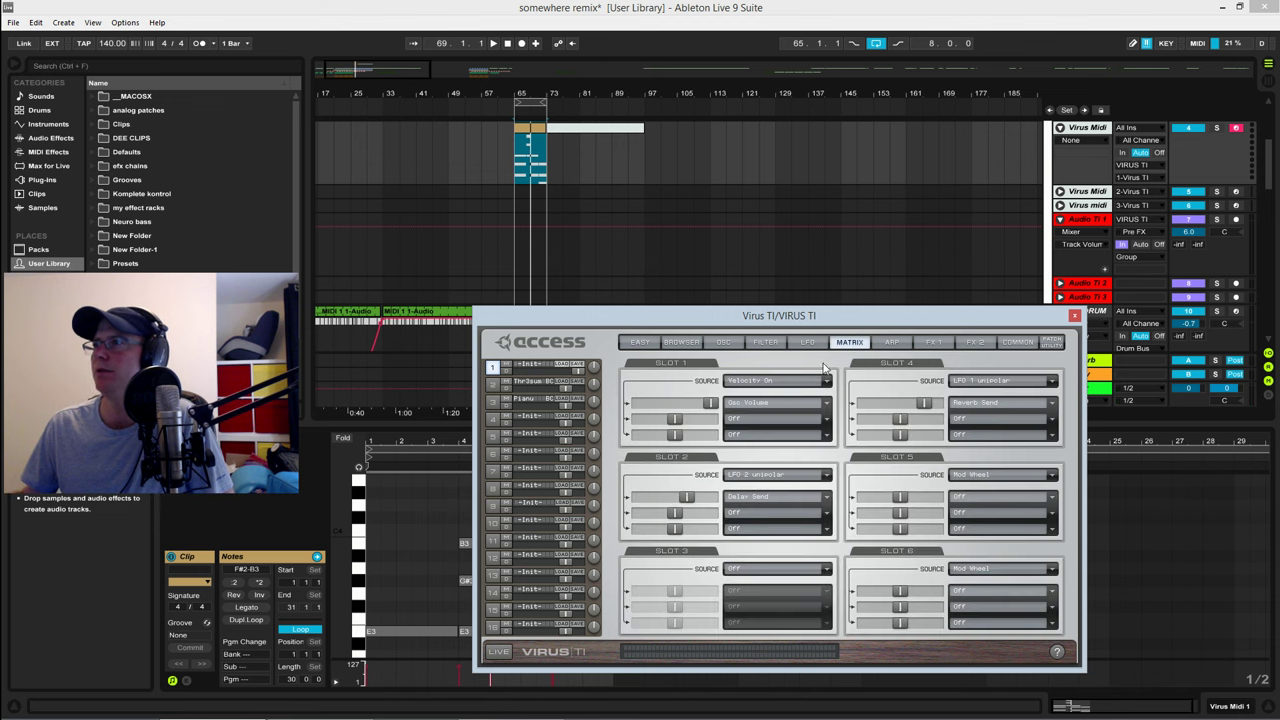
left_click(1053, 419)
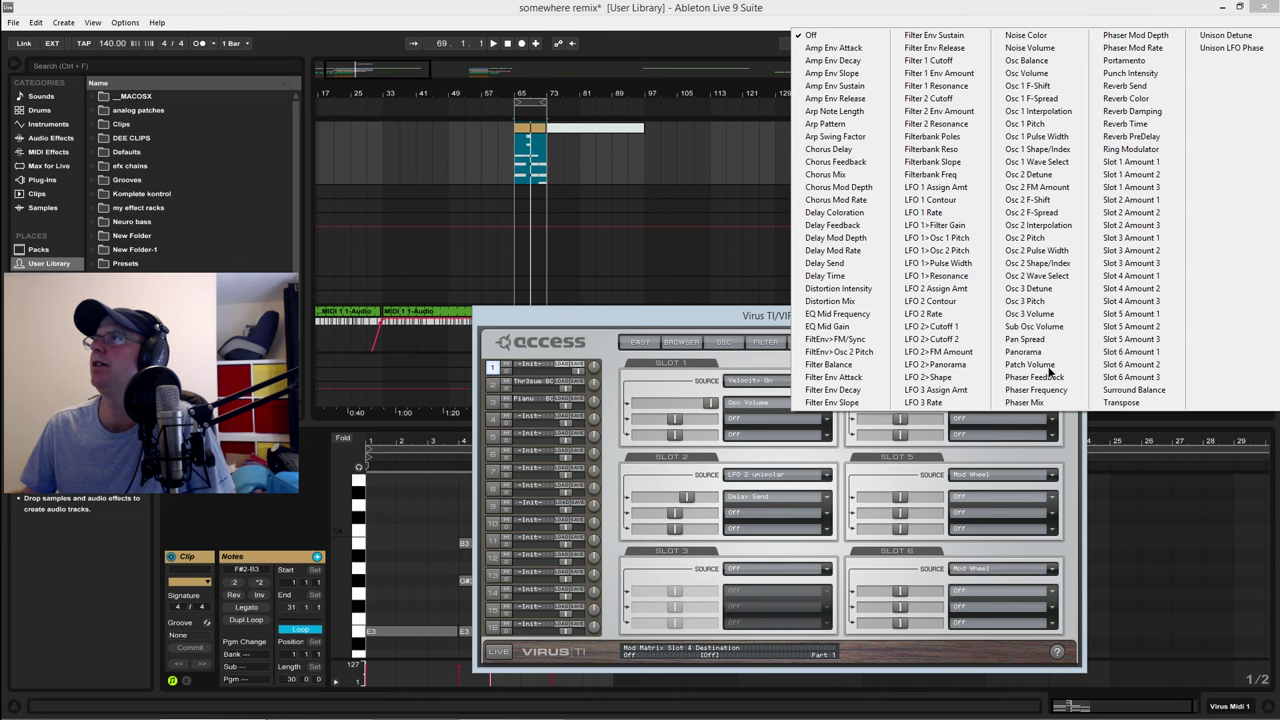
left_click(1037, 149)
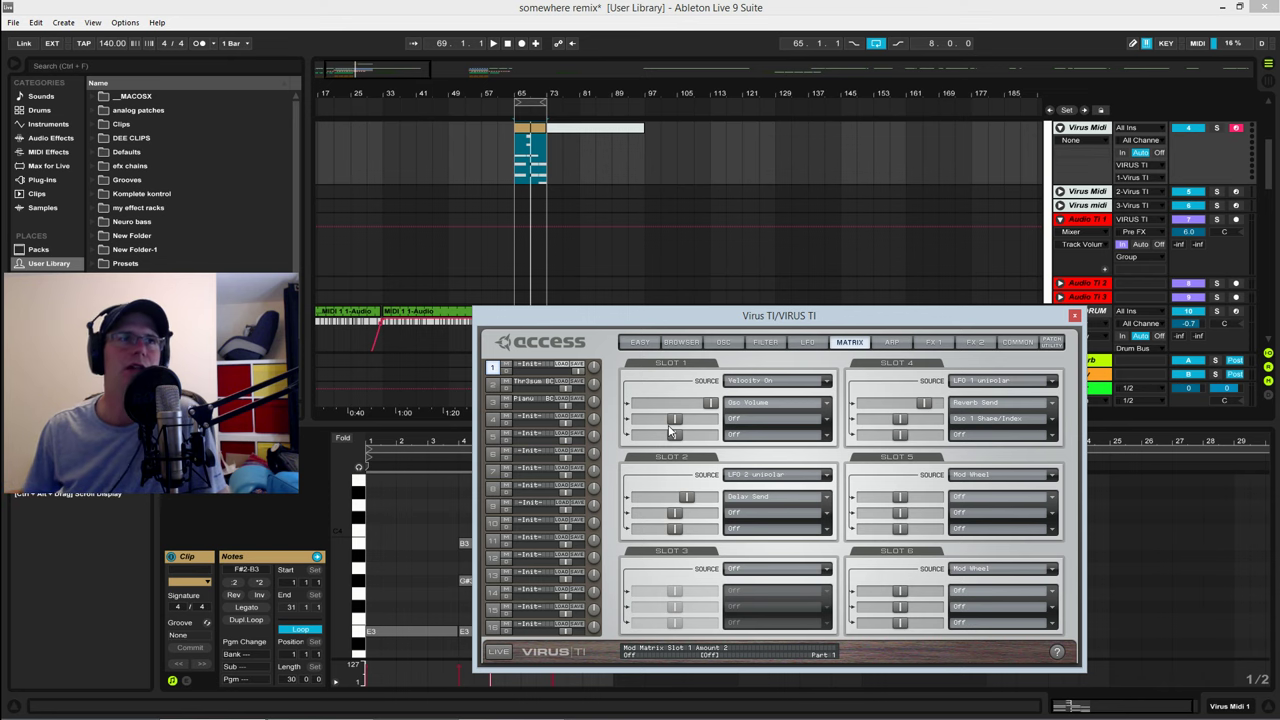
Step: Raise slot 4's modulation amount for Osc 1 Shape/Index slightly while the loop plays
key("space")
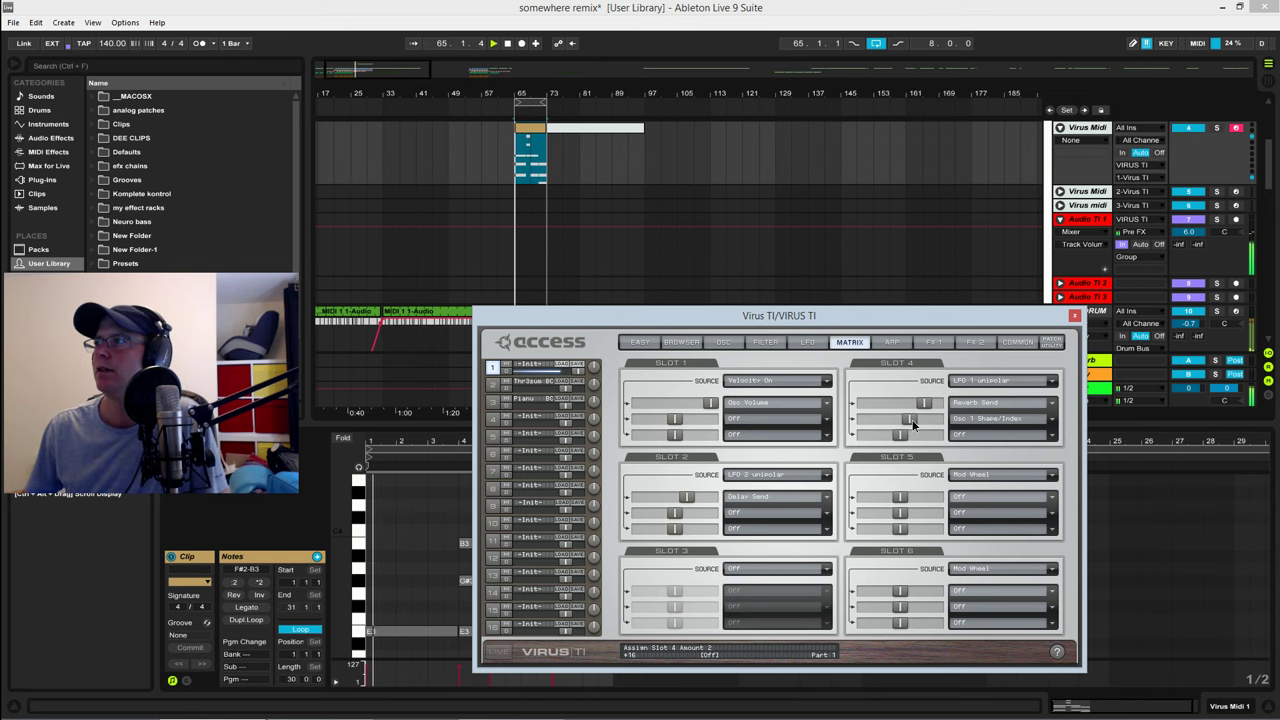
left_click_drag(901, 425, 918, 425)
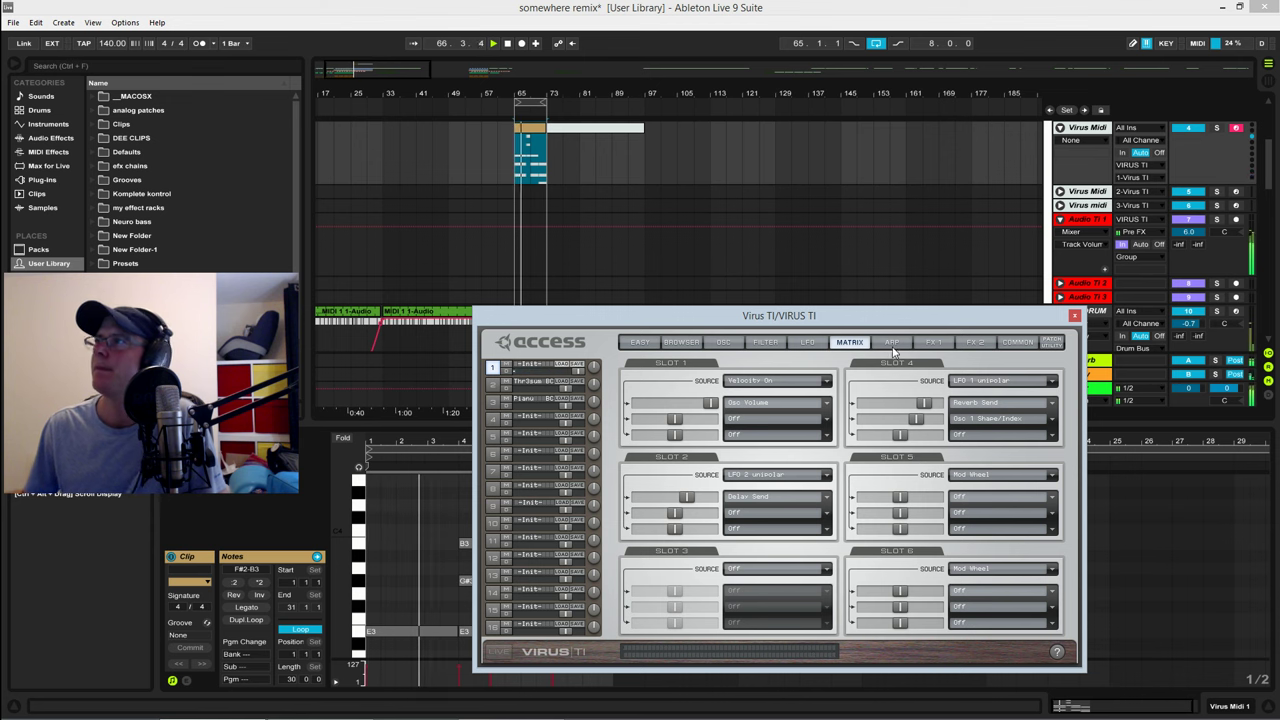
Step: Set the filter bank to Vowel Filter, raise its mix and adjust the vowel control
left_click(933, 343)
left_click(910, 542)
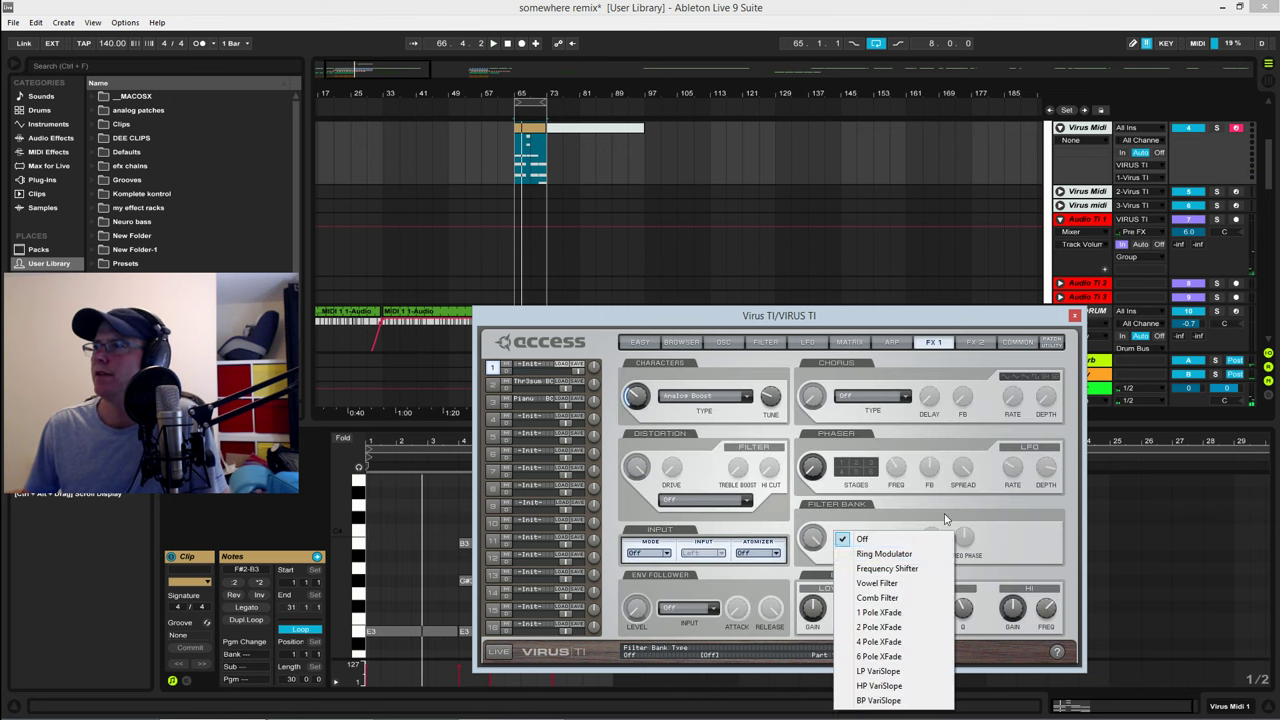
left_click(870, 583)
left_click_drag(928, 541, 952, 510)
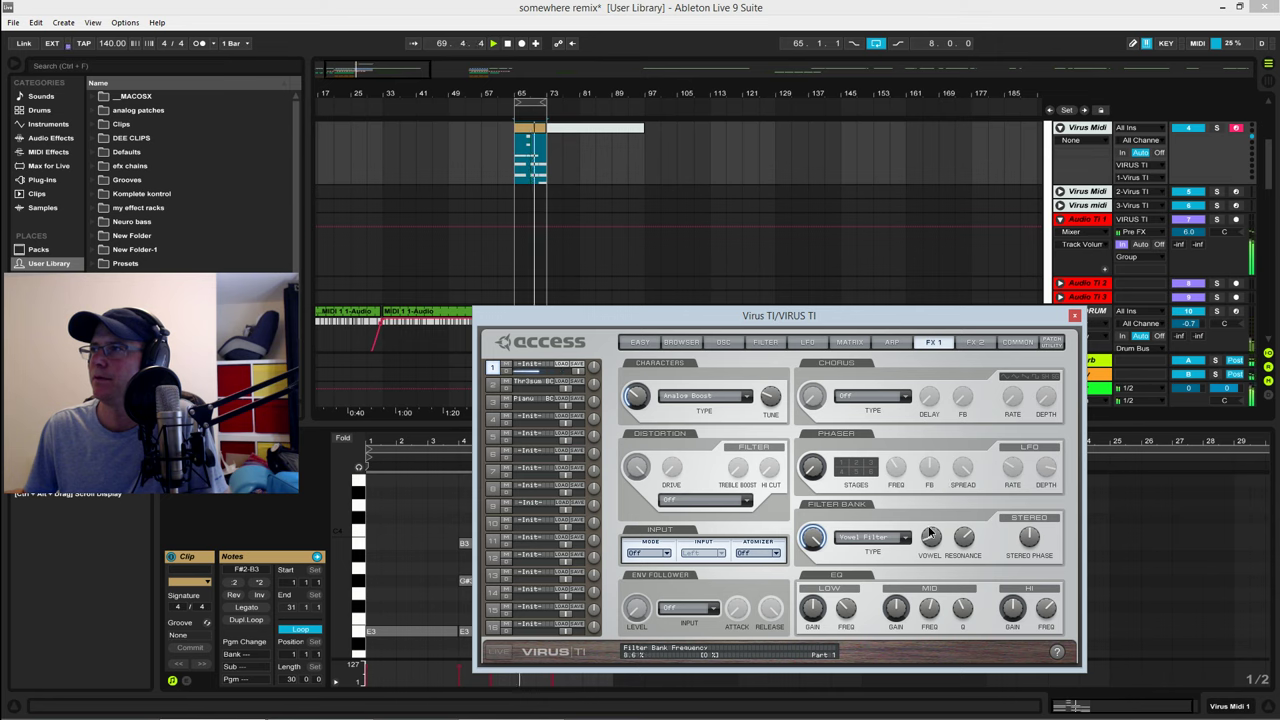
Step: Give LFO 3 the S&G waveform with its clock at 1/8, and check its available modulation destinations
left_click(807, 343)
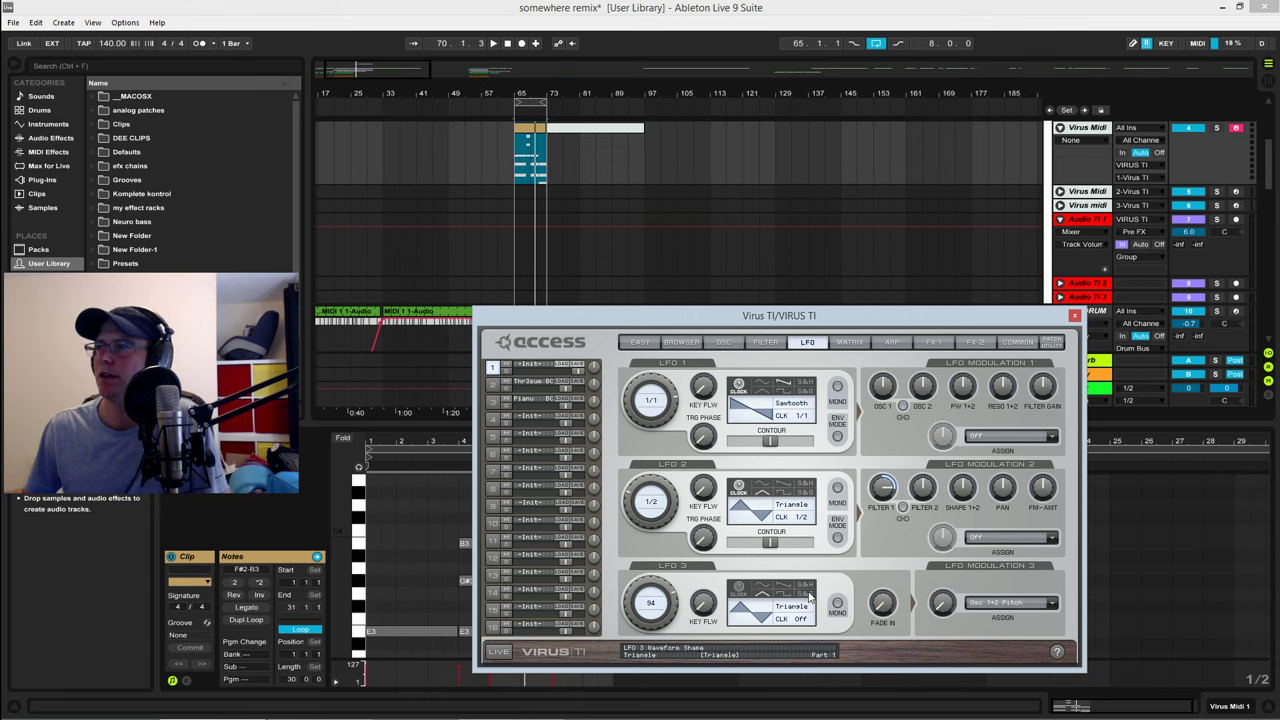
left_click(806, 594)
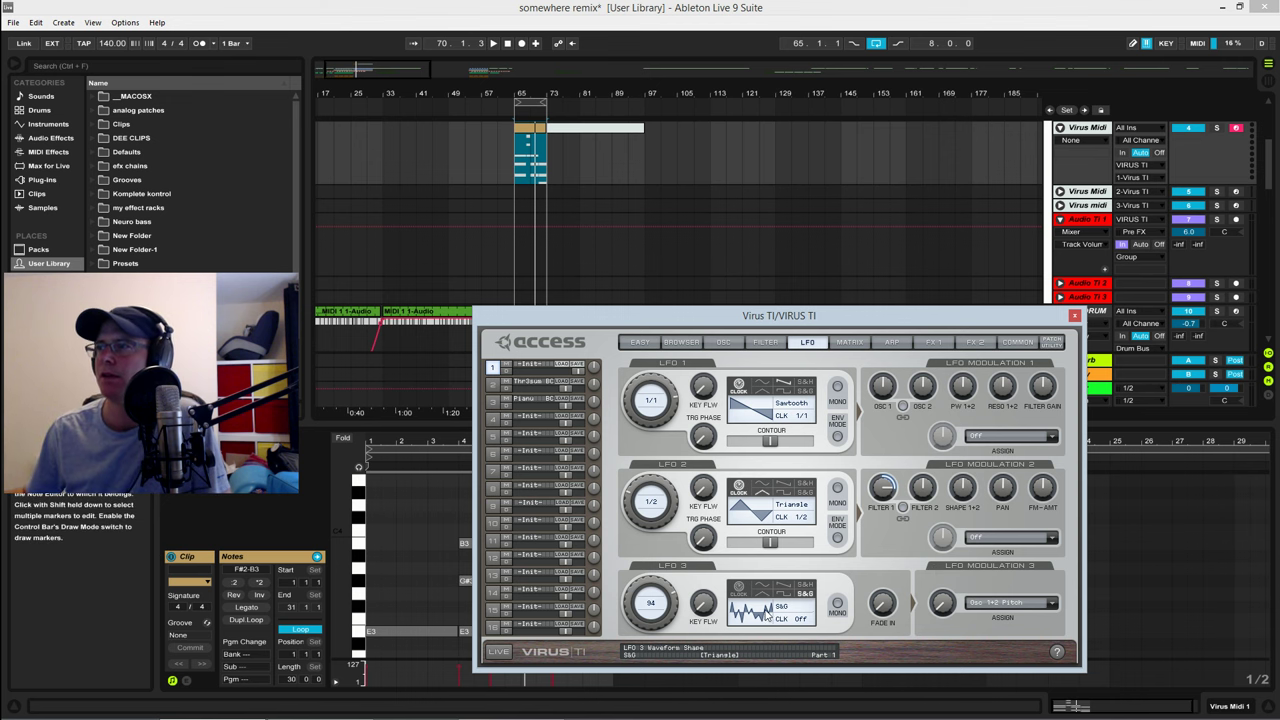
left_click(800, 620)
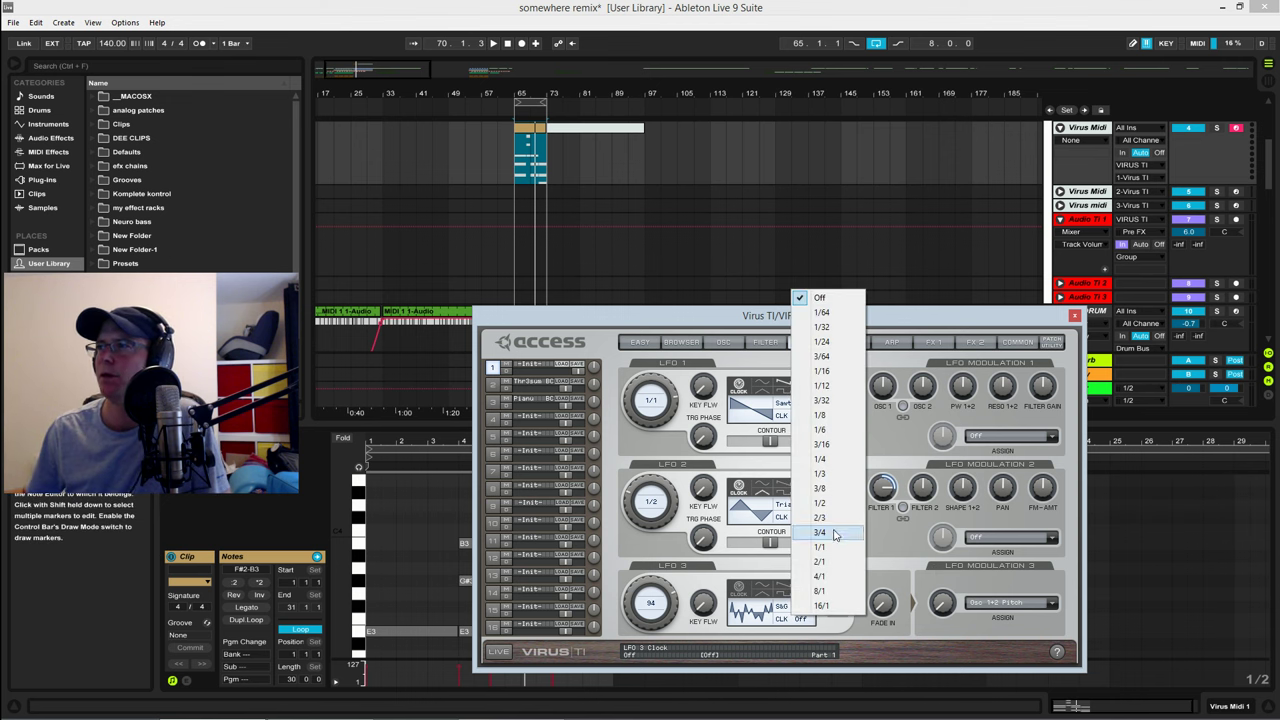
left_click(828, 416)
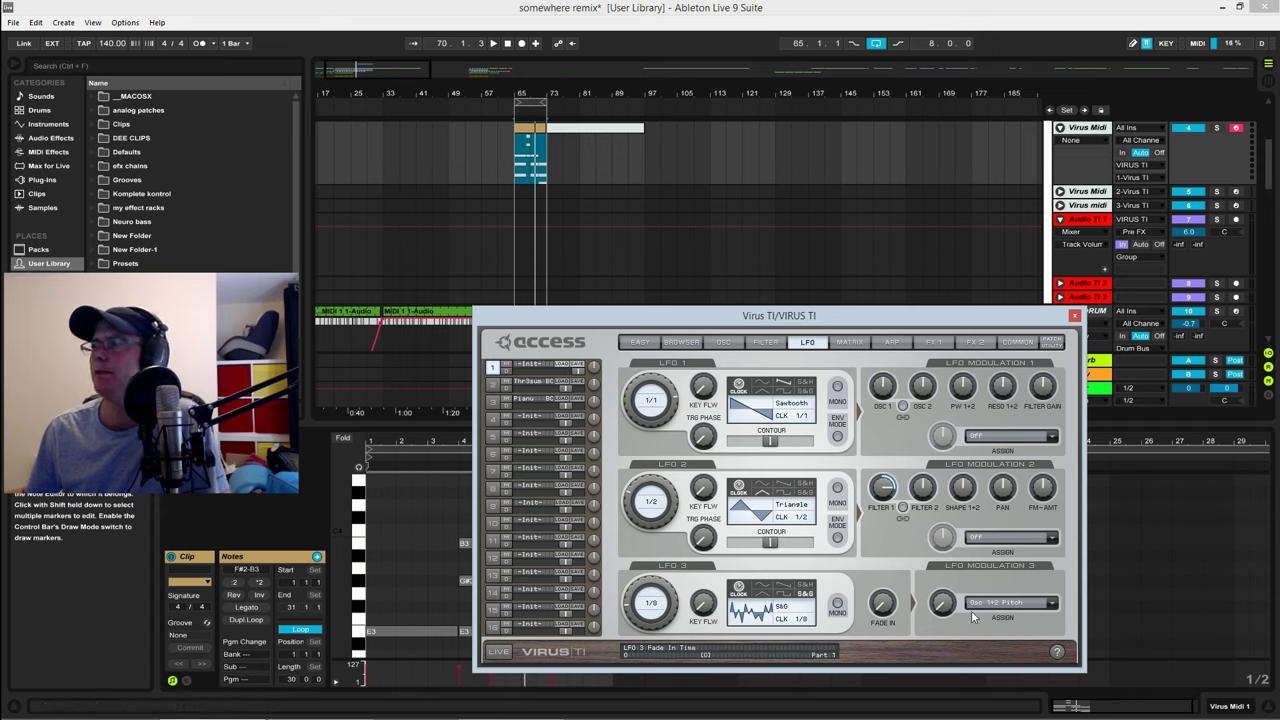
left_click(1053, 605)
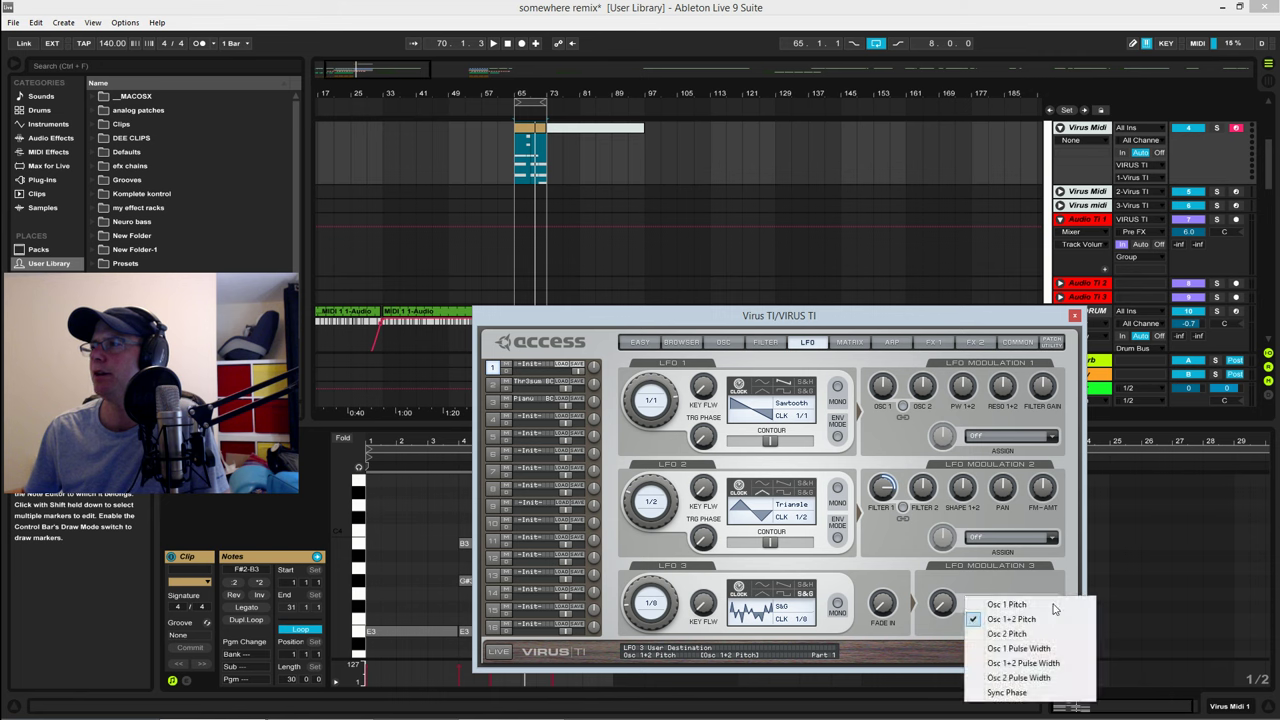
left_click(989, 592)
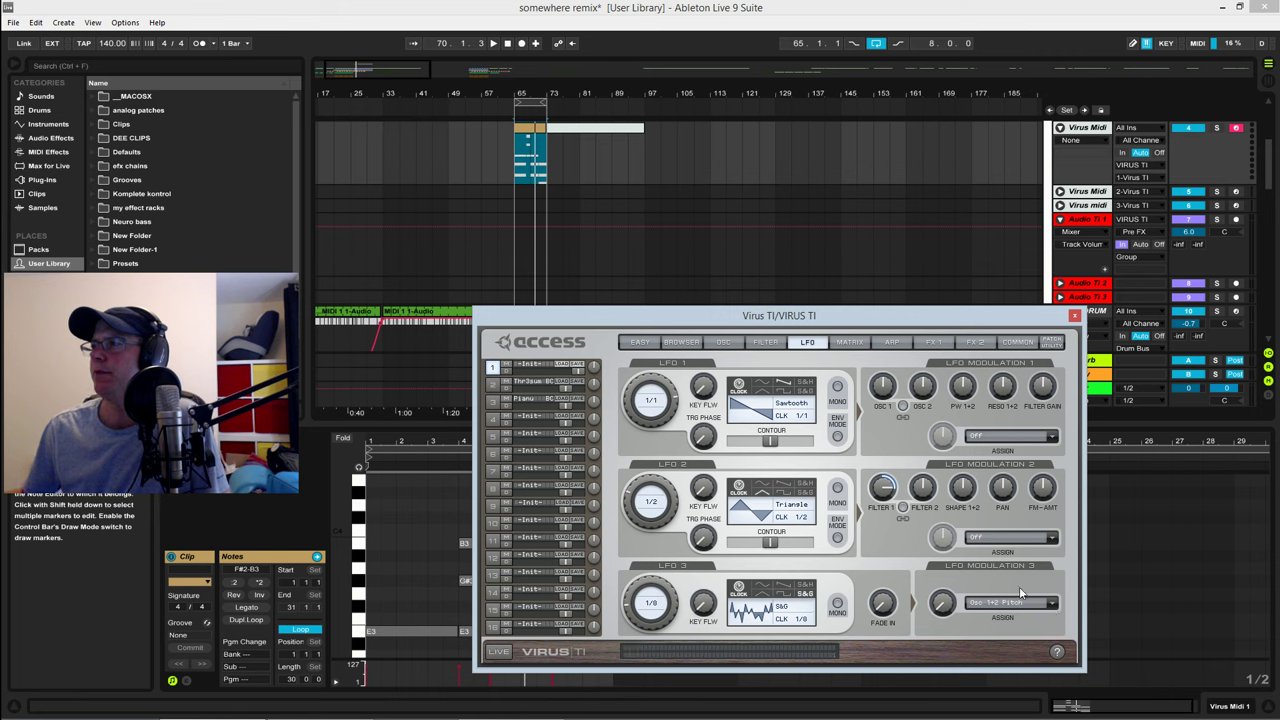
left_click(989, 592)
left_click(989, 592)
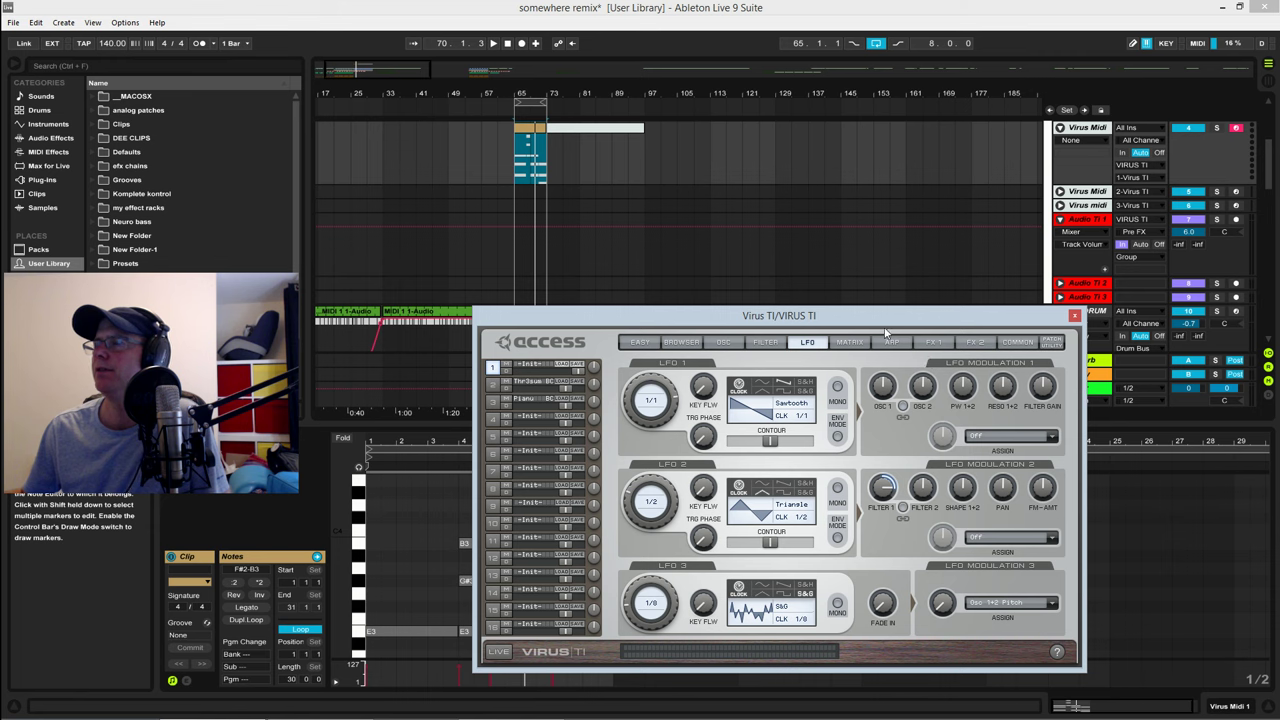
Step: Route LFO 3 unipolar to Filterbank Freq in matrix slot 5 and raise its modulation amount during playback
left_click(850, 343)
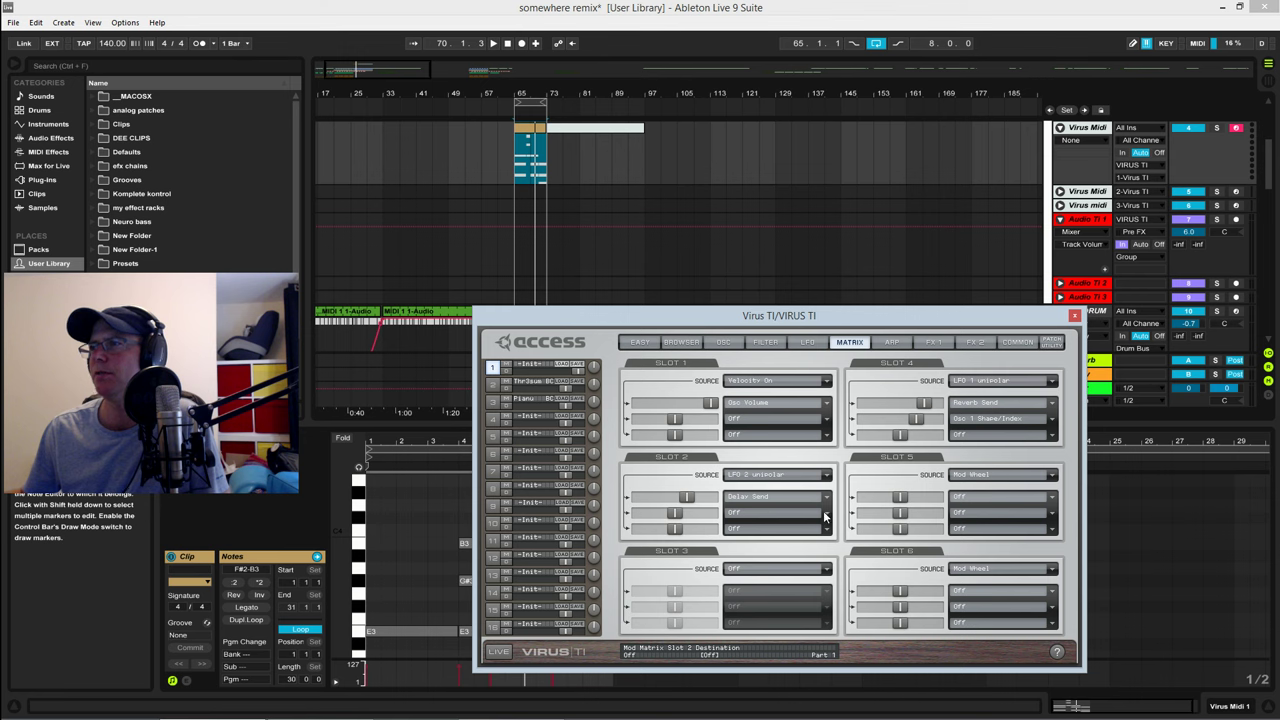
left_click(1053, 479)
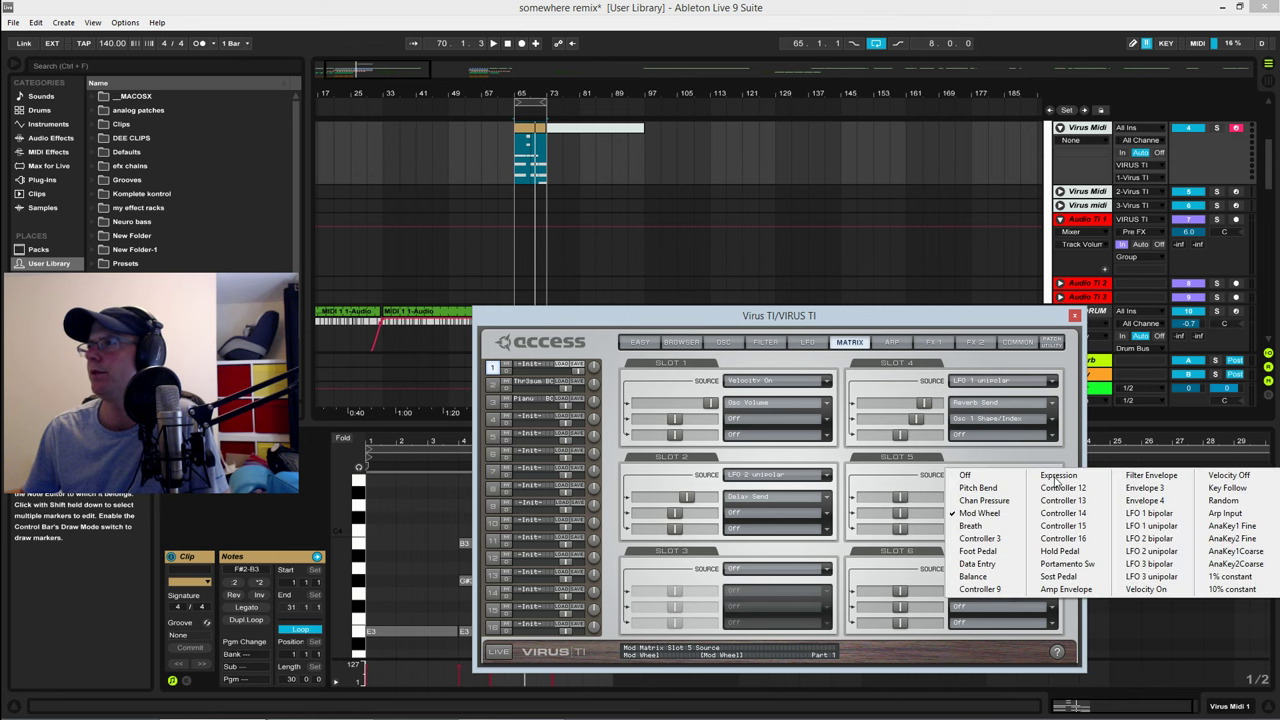
left_click(1152, 575)
left_click(1052, 498)
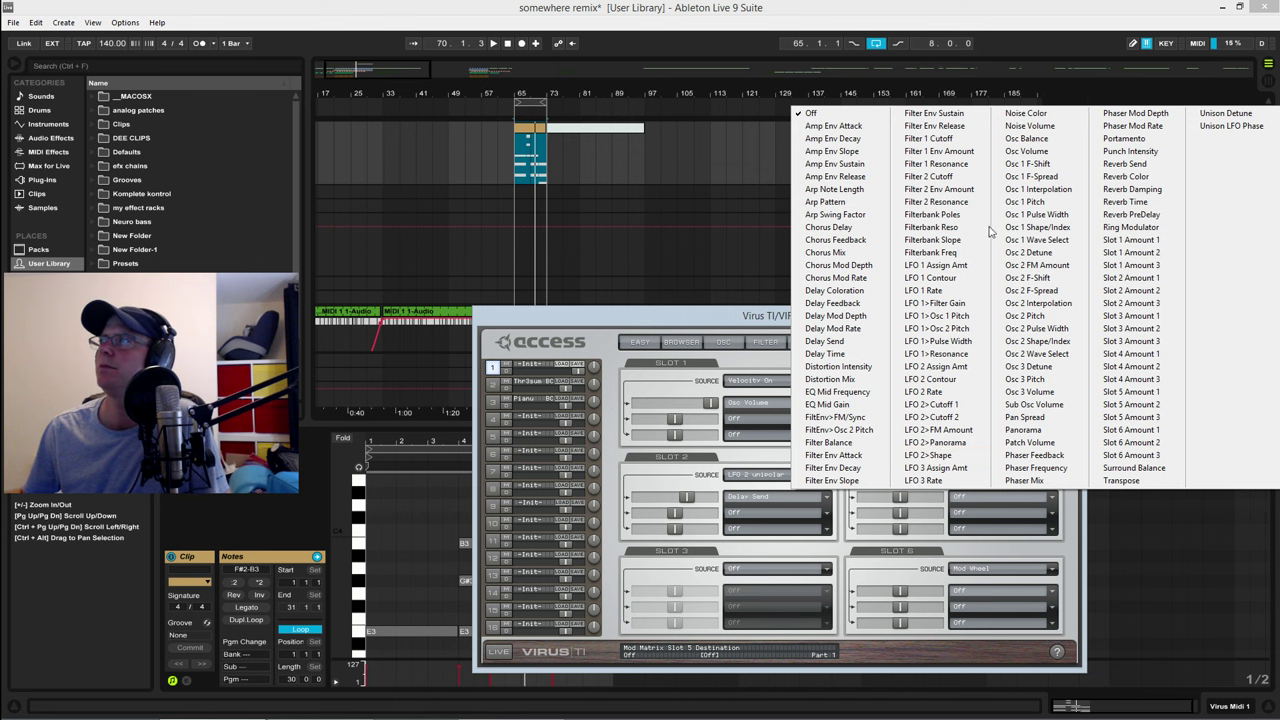
left_click(958, 256)
key("space")
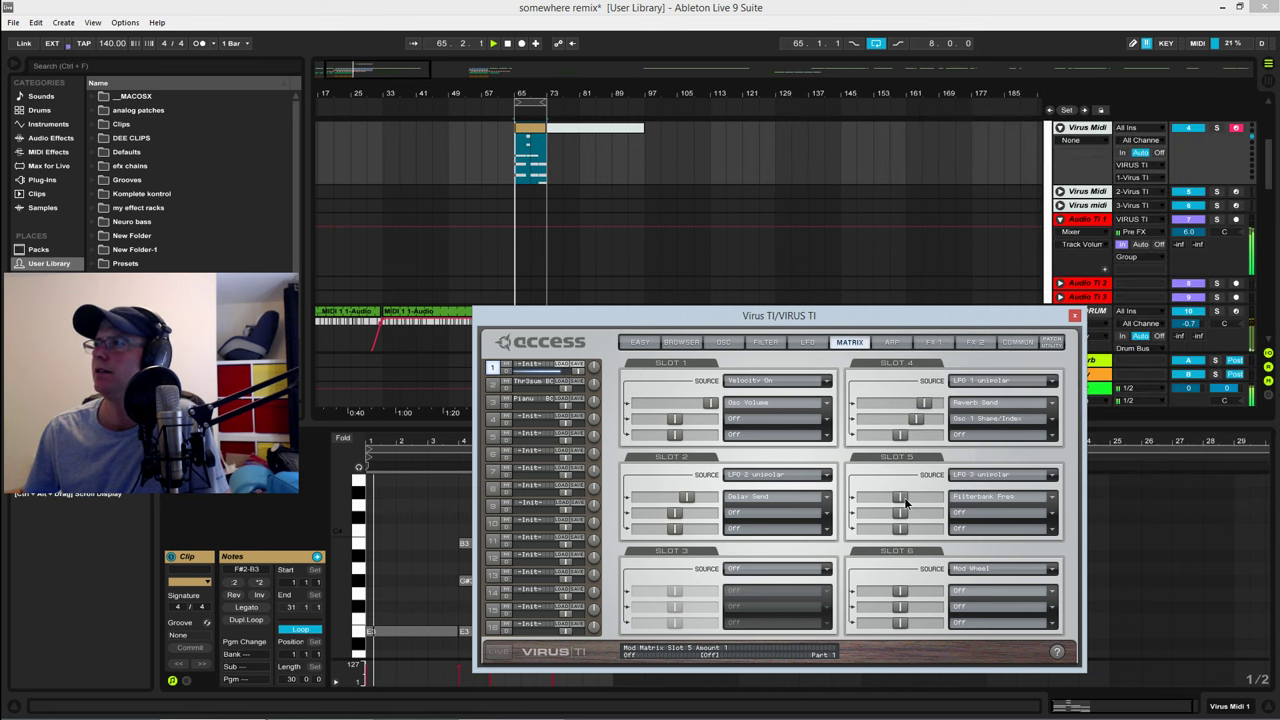
left_click_drag(933, 504, 937, 509)
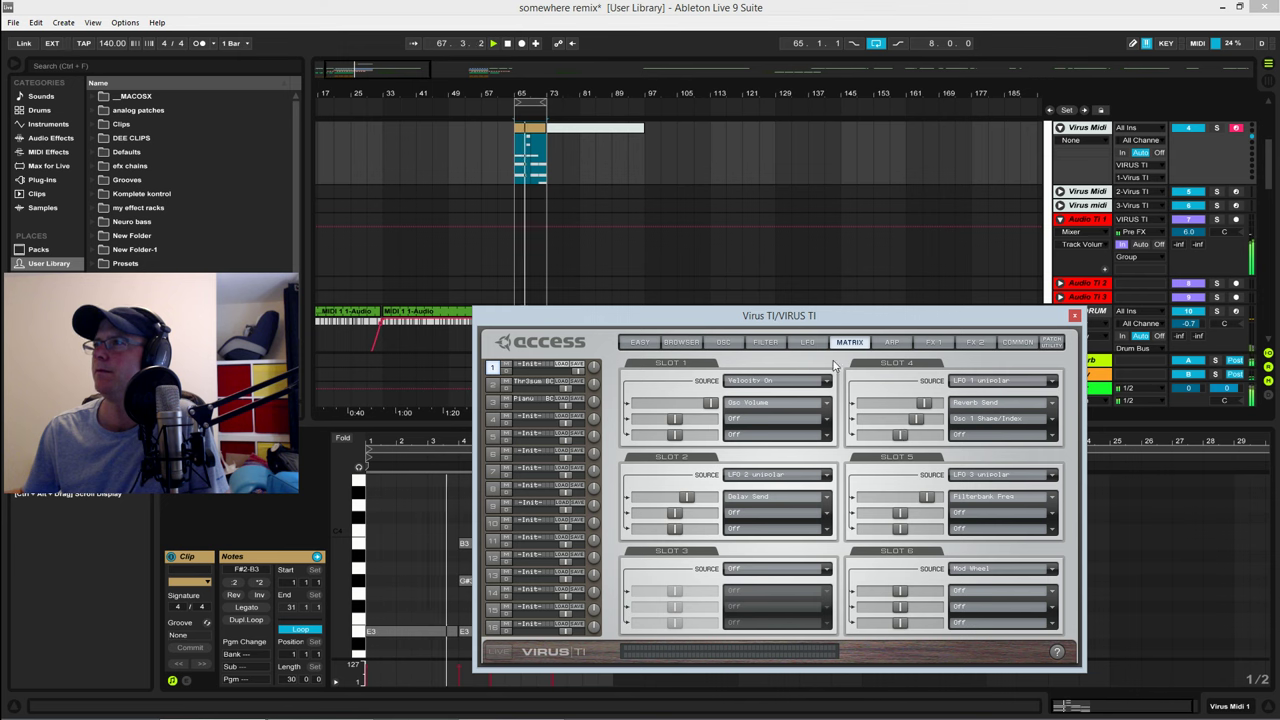
Step: Try filter-envelope pitch modulation, then a sync amount of about 37 with velocity-to-sync modulation on the oscillators
left_click(738, 344)
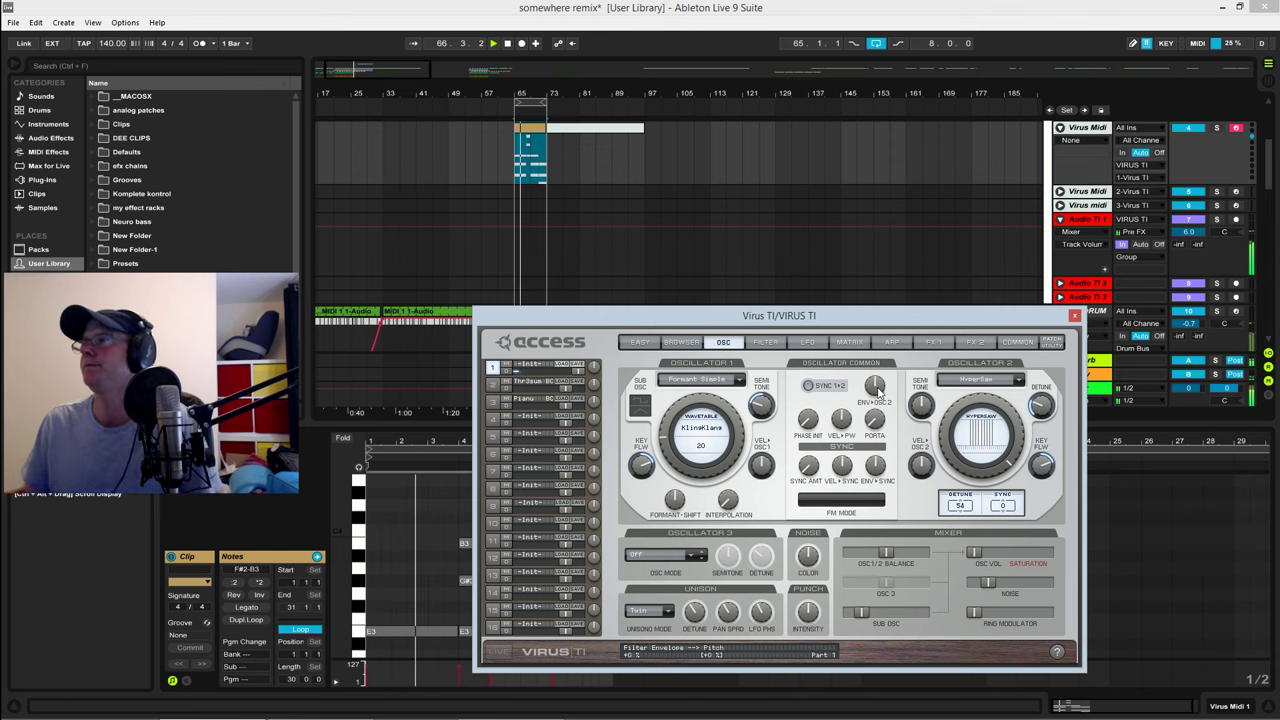
mouse_move(880, 388)
left_click_drag(880, 388, 893, 373)
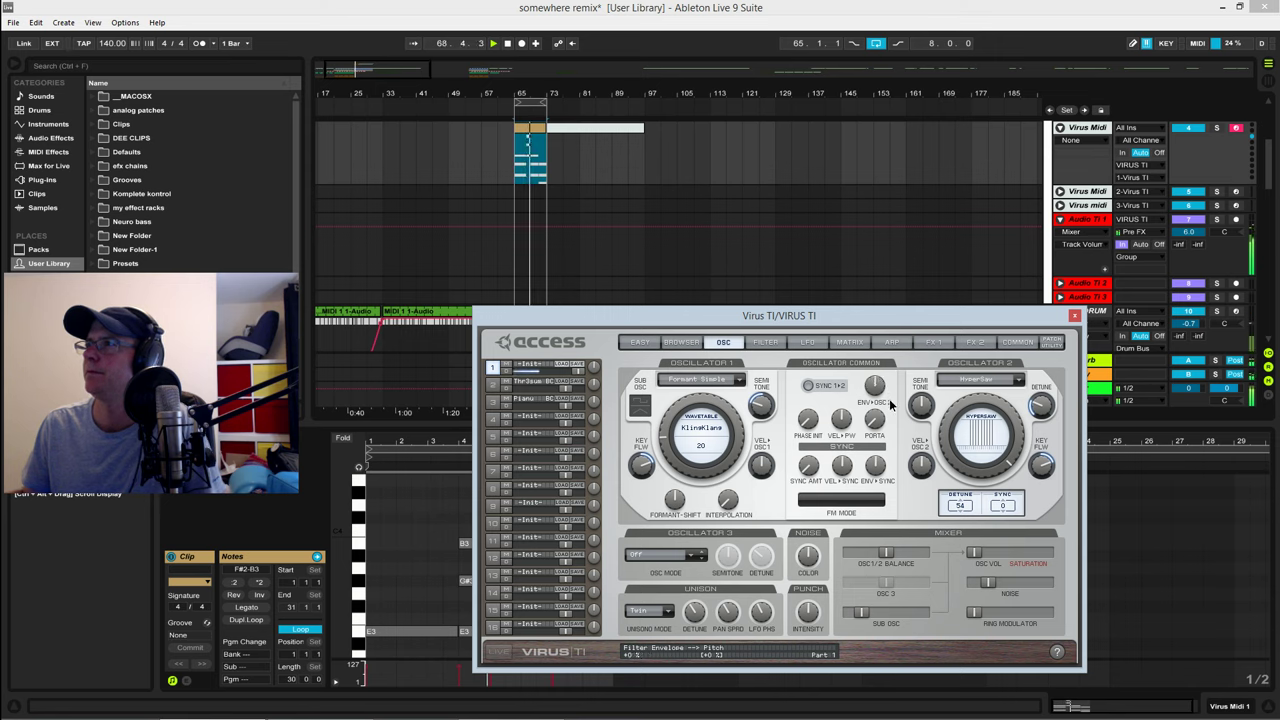
mouse_move(810, 468)
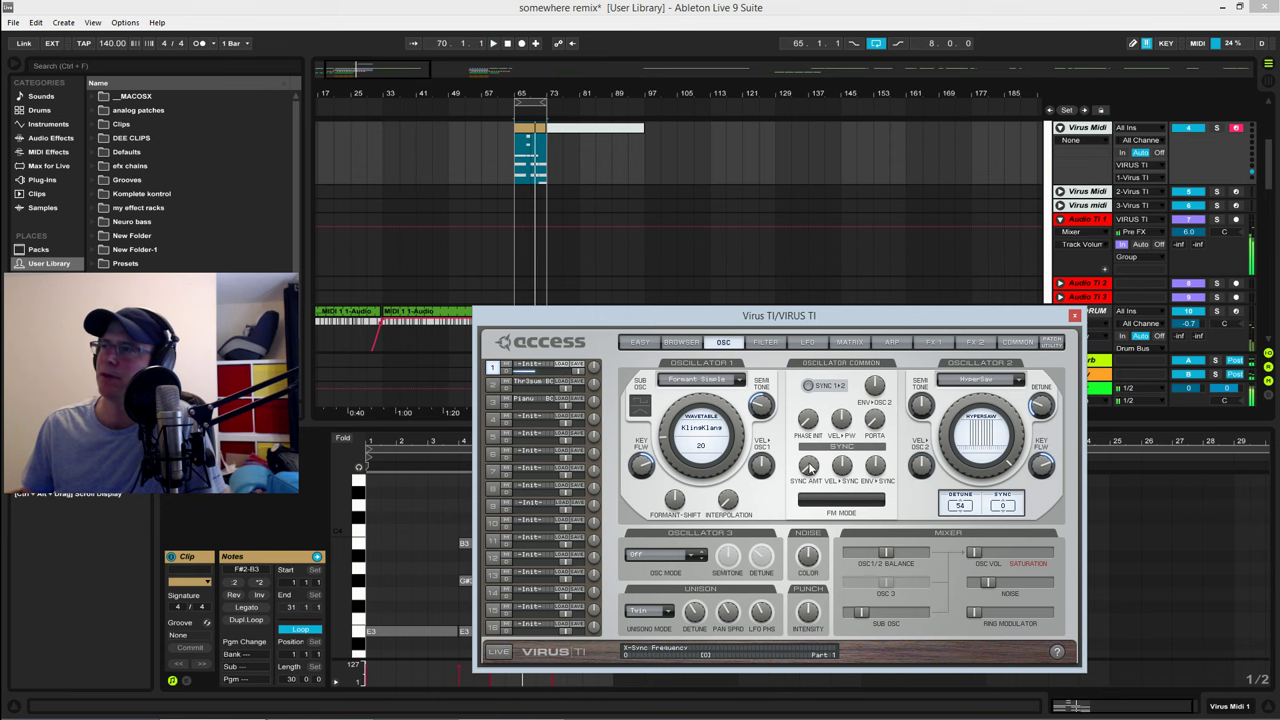
left_click_drag(816, 459, 823, 446)
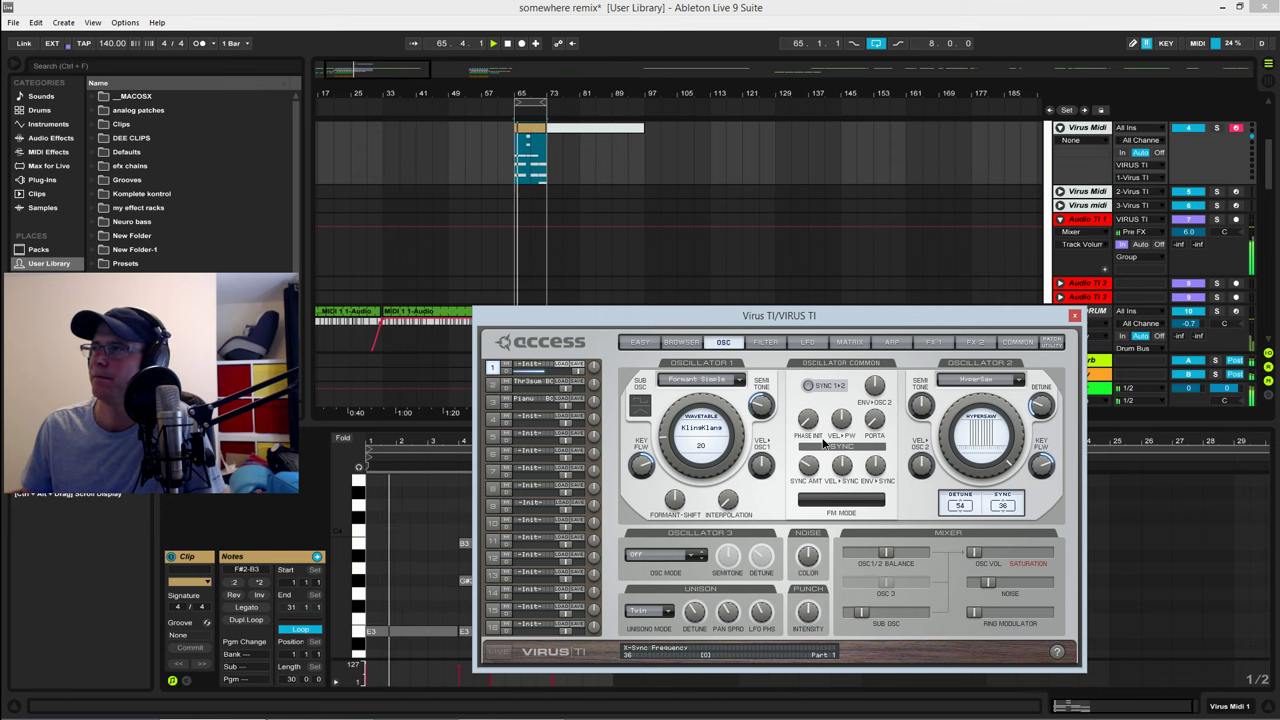
mouse_move(848, 481)
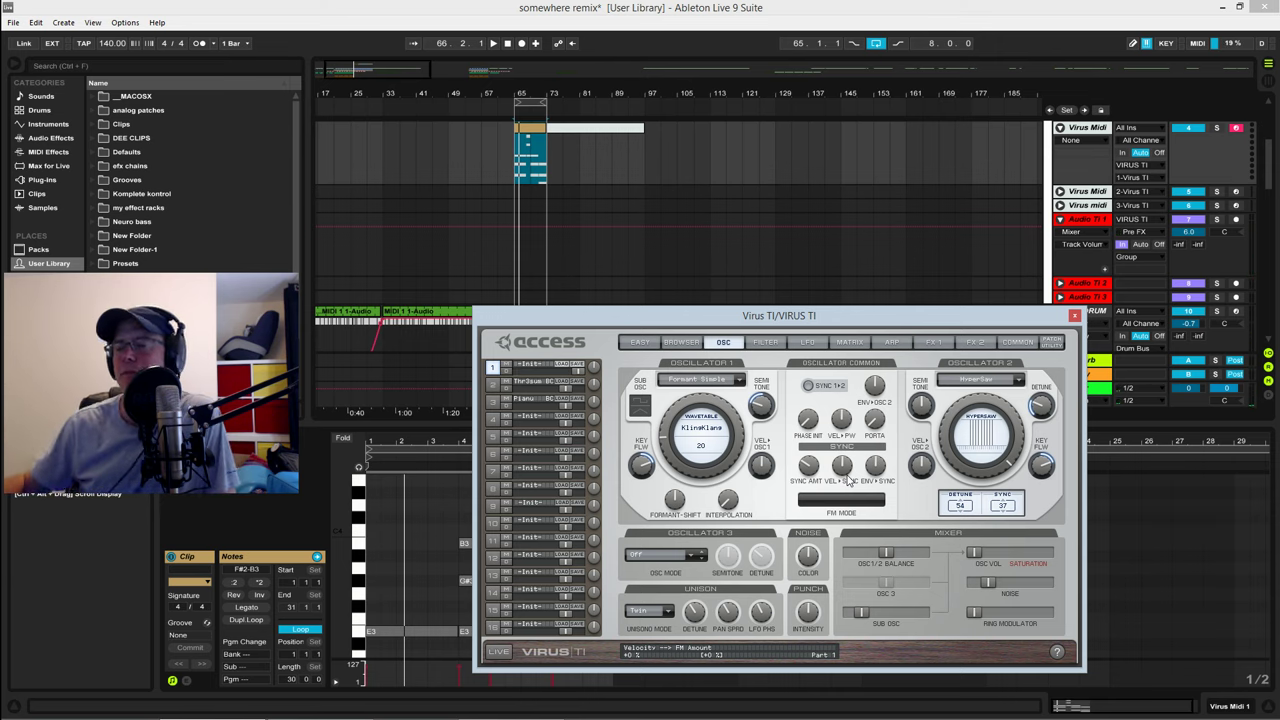
left_click_drag(848, 481, 841, 466)
key("space")
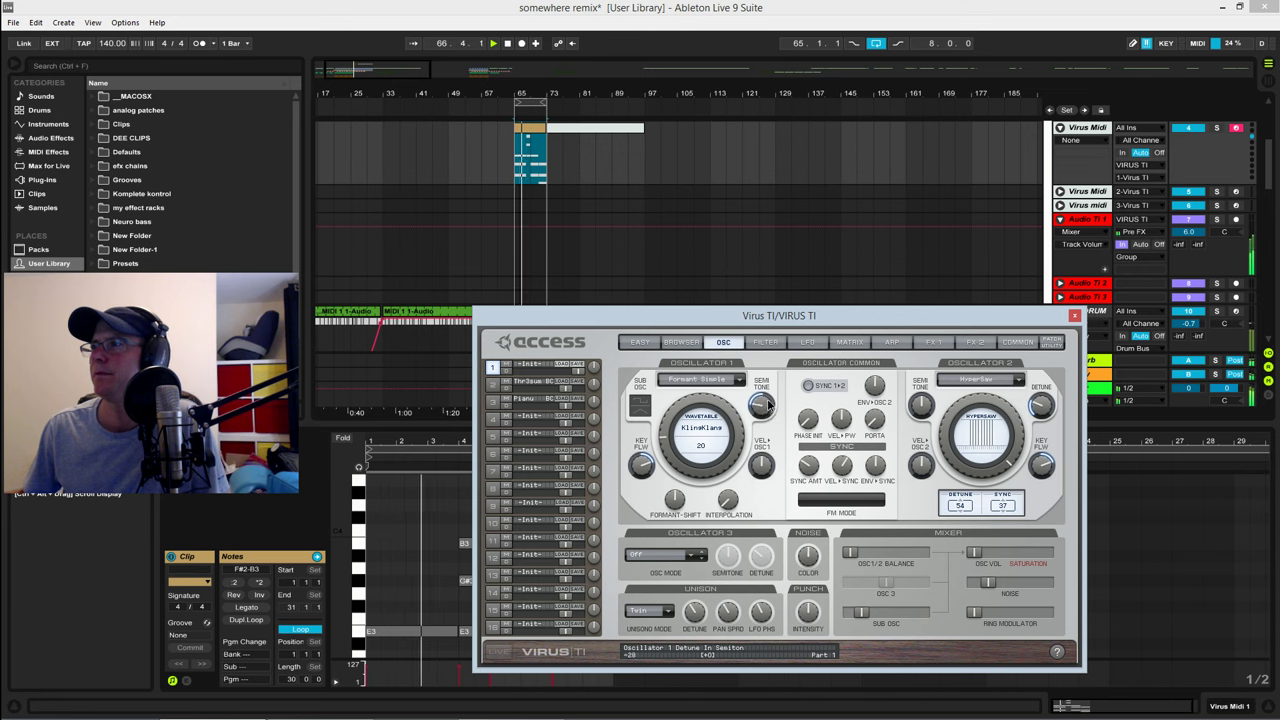
Step: Raise the portamento and switch oscillator 1's wavetable to Friction with its index at 30
scroll(768, 402, "down", 3)
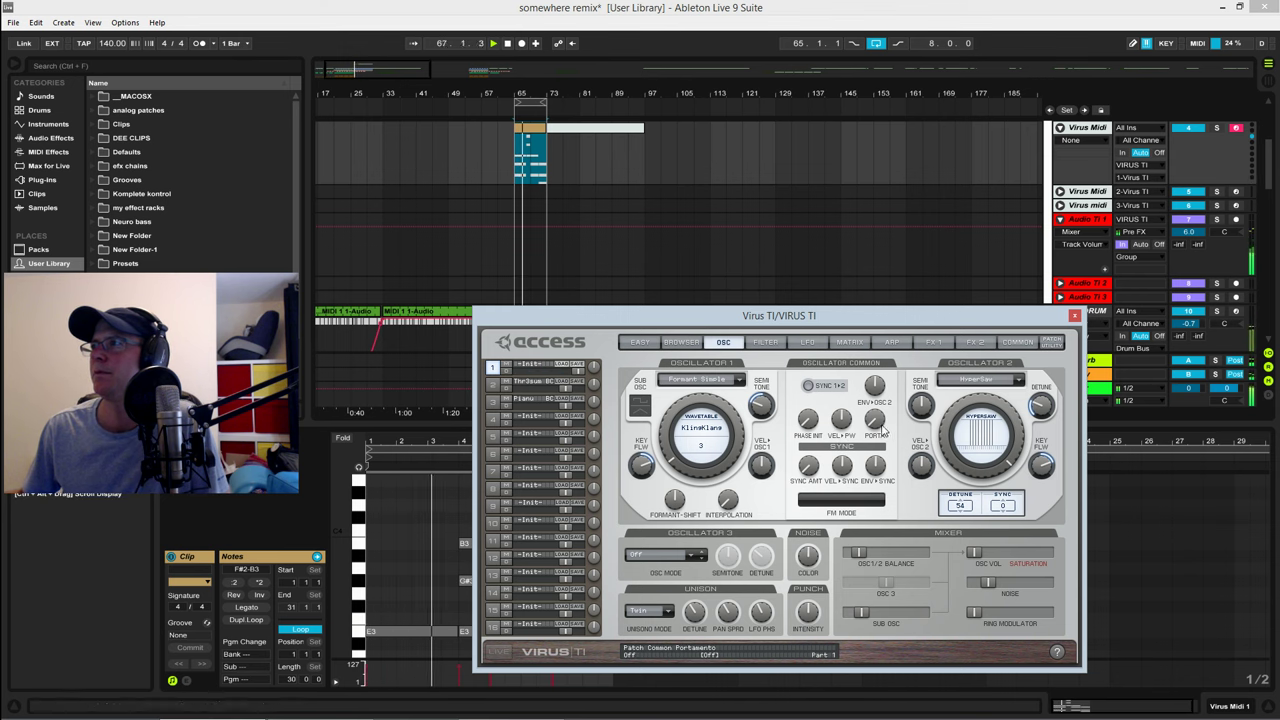
left_click_drag(883, 430, 887, 402)
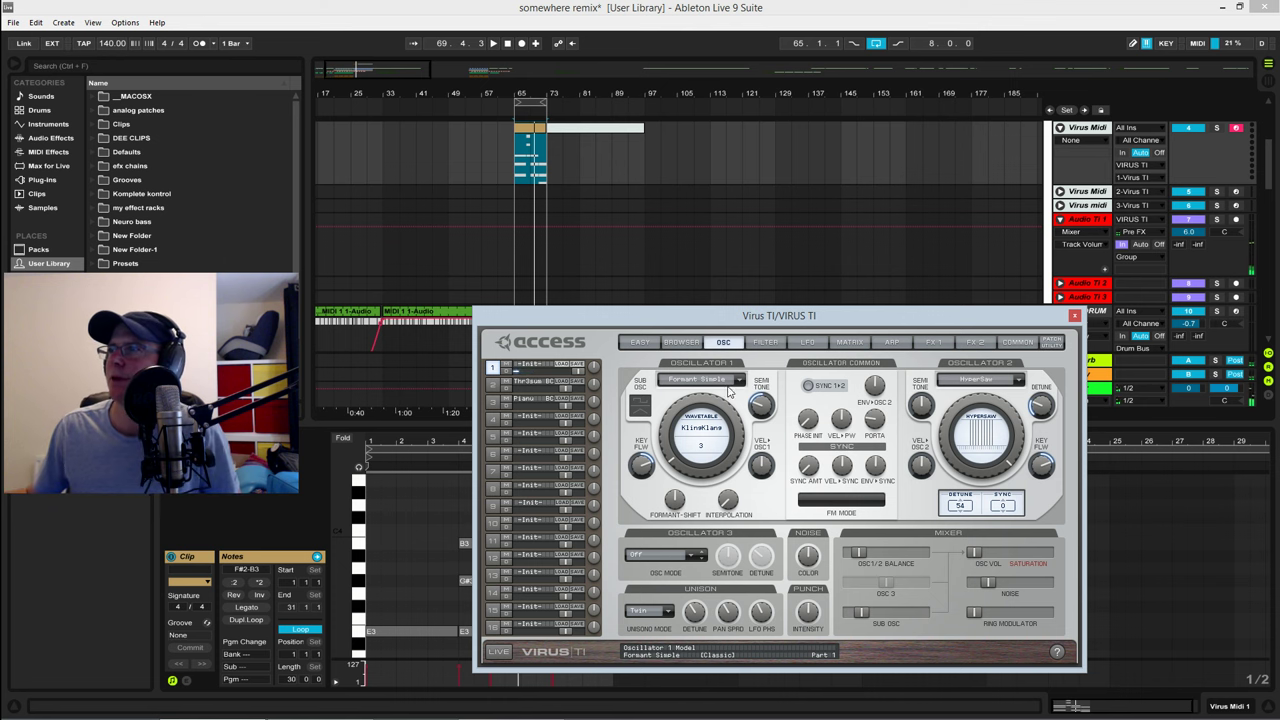
left_click(705, 429)
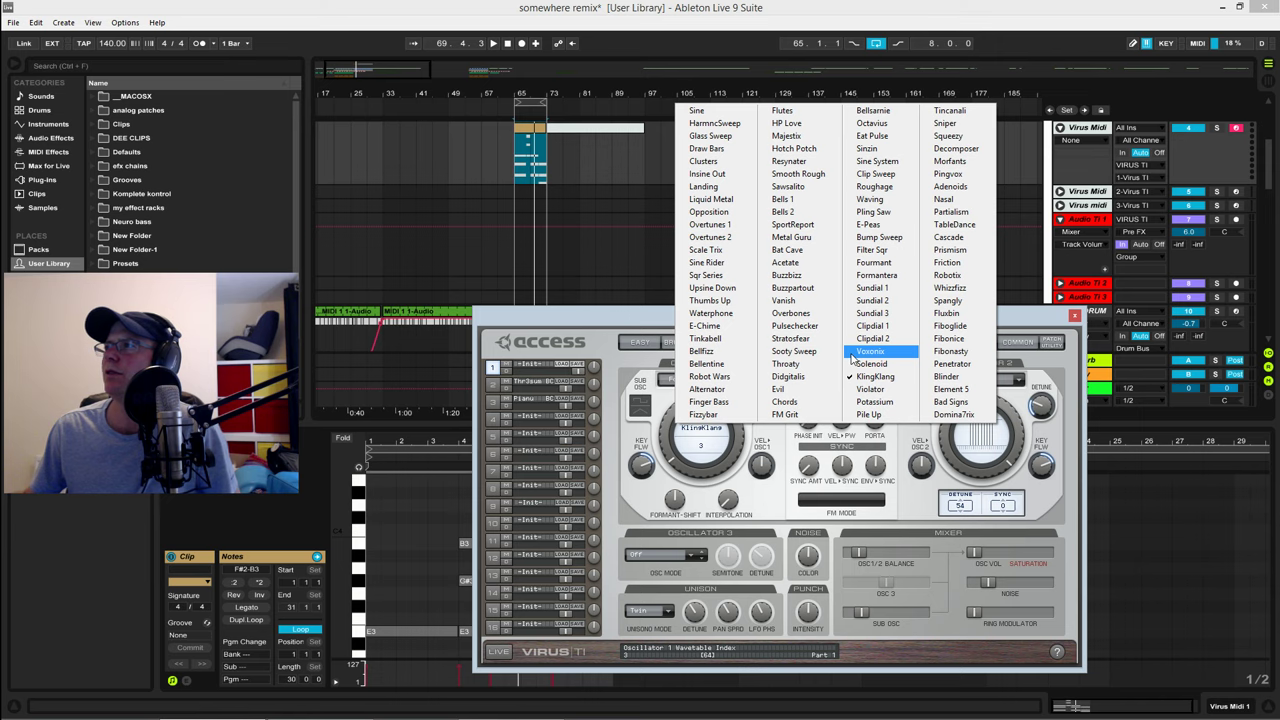
left_click(947, 262)
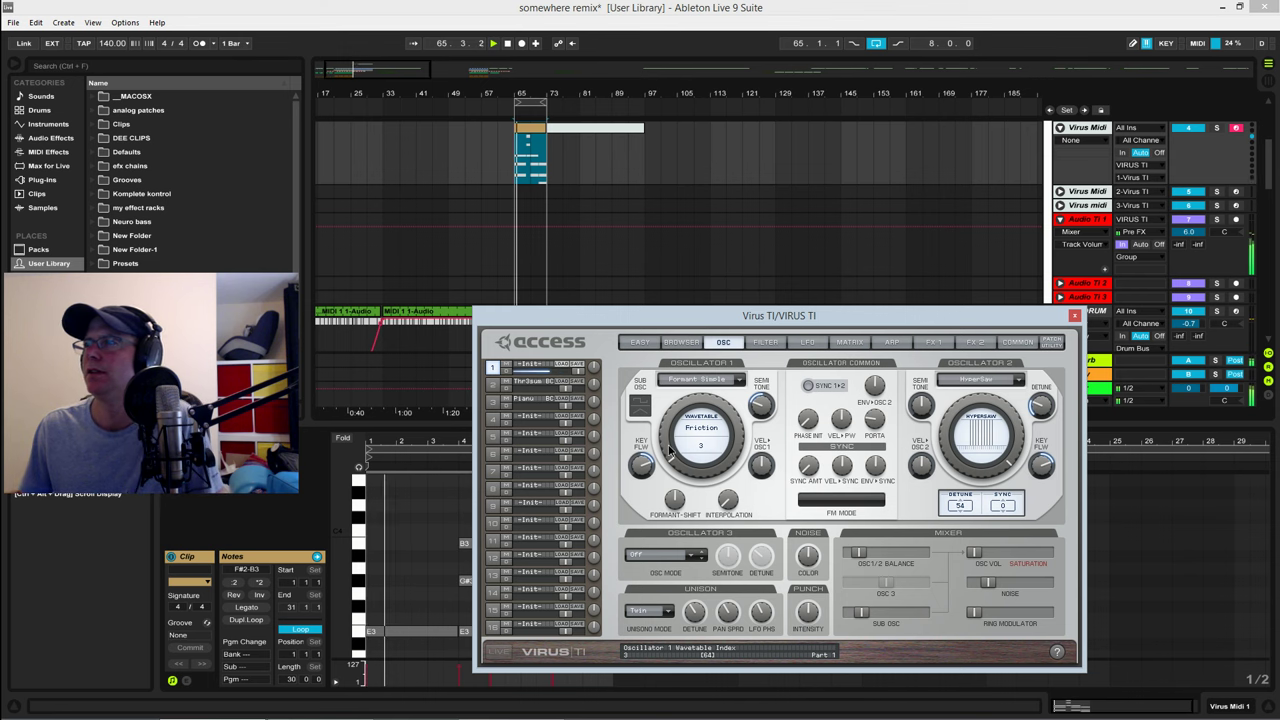
scroll(670, 441, "up", 10)
scroll(670, 441, "up", 17)
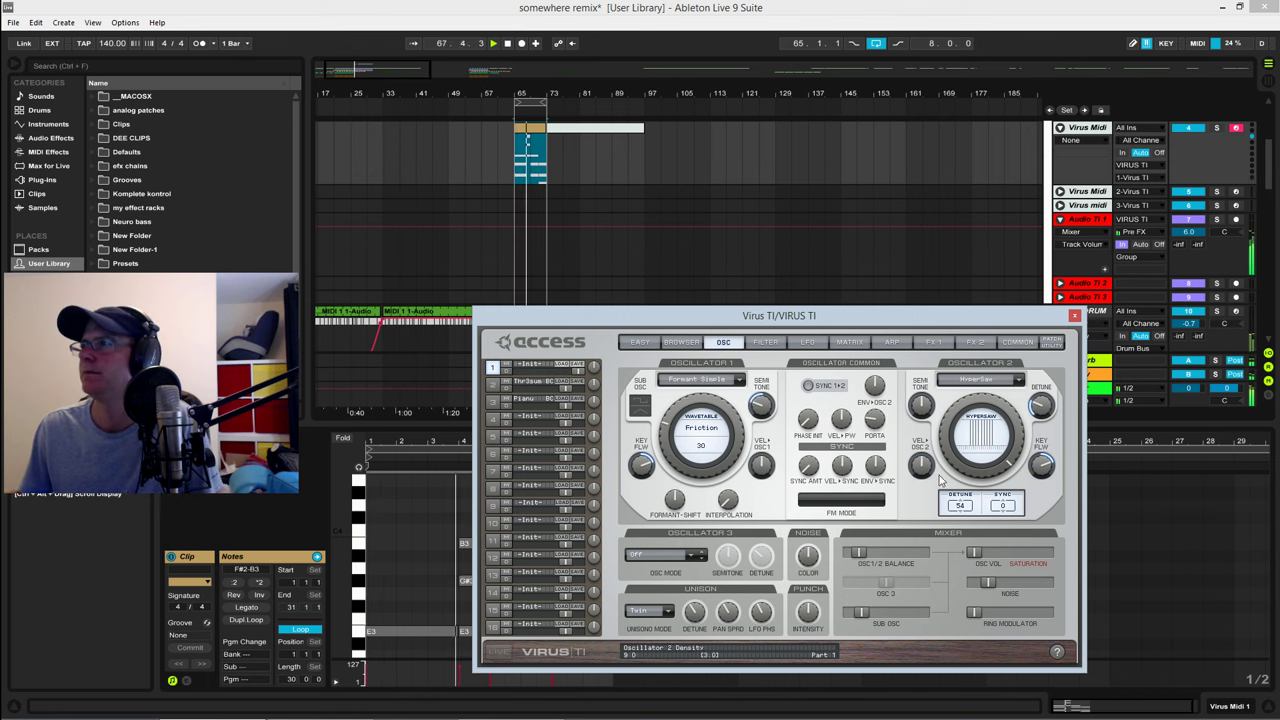
Step: Switch oscillator 2 to the Grain Complex model with the Friction wavetable
scroll(1010, 381, "up", 1)
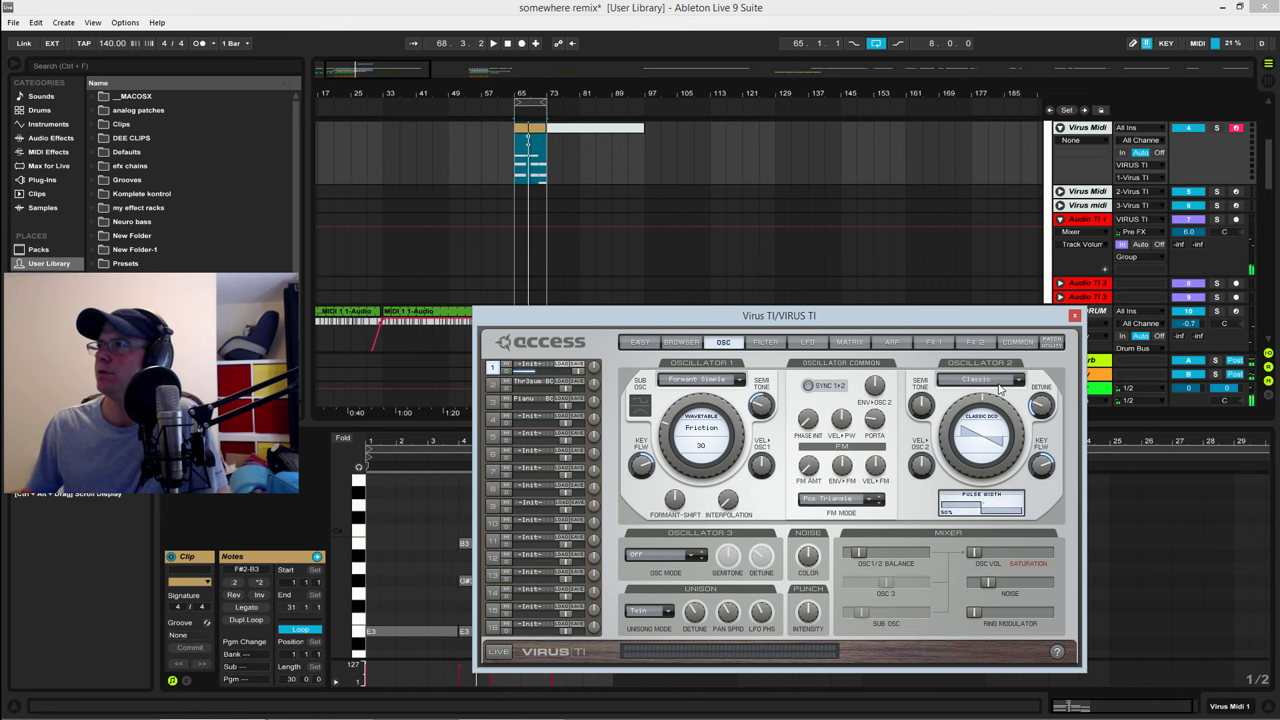
left_click(985, 380)
left_click(977, 410)
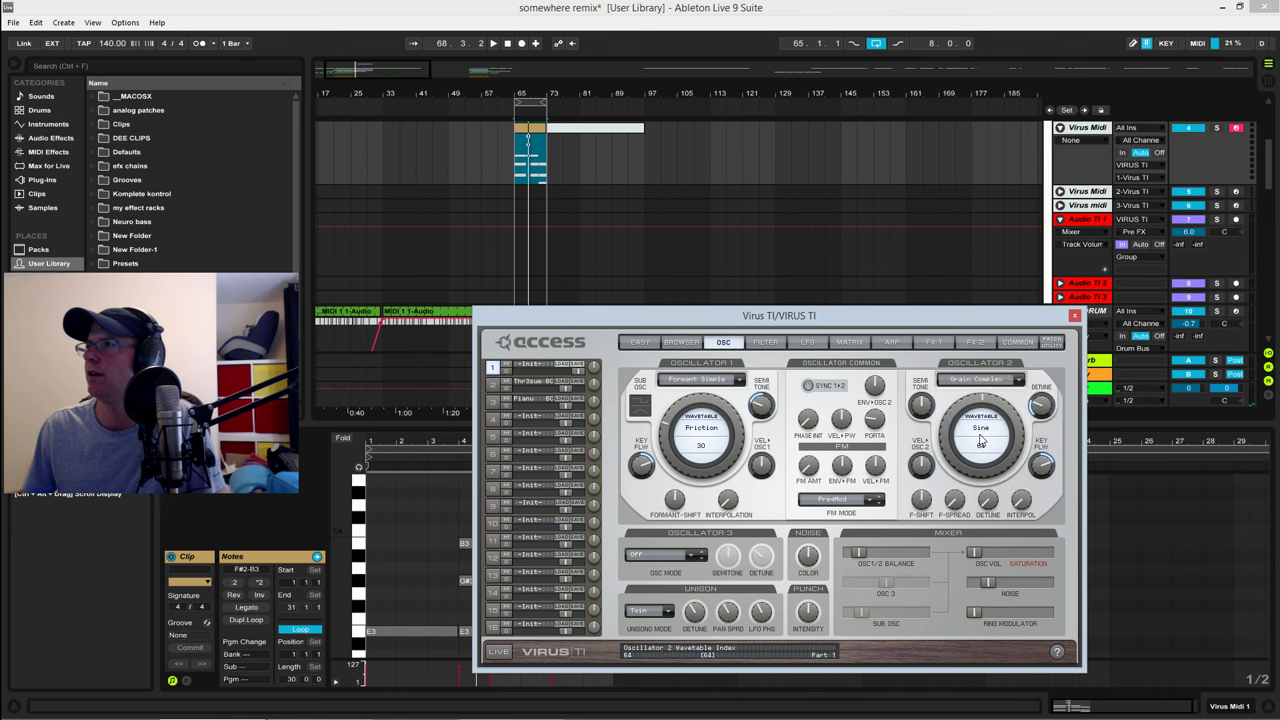
left_click(981, 430)
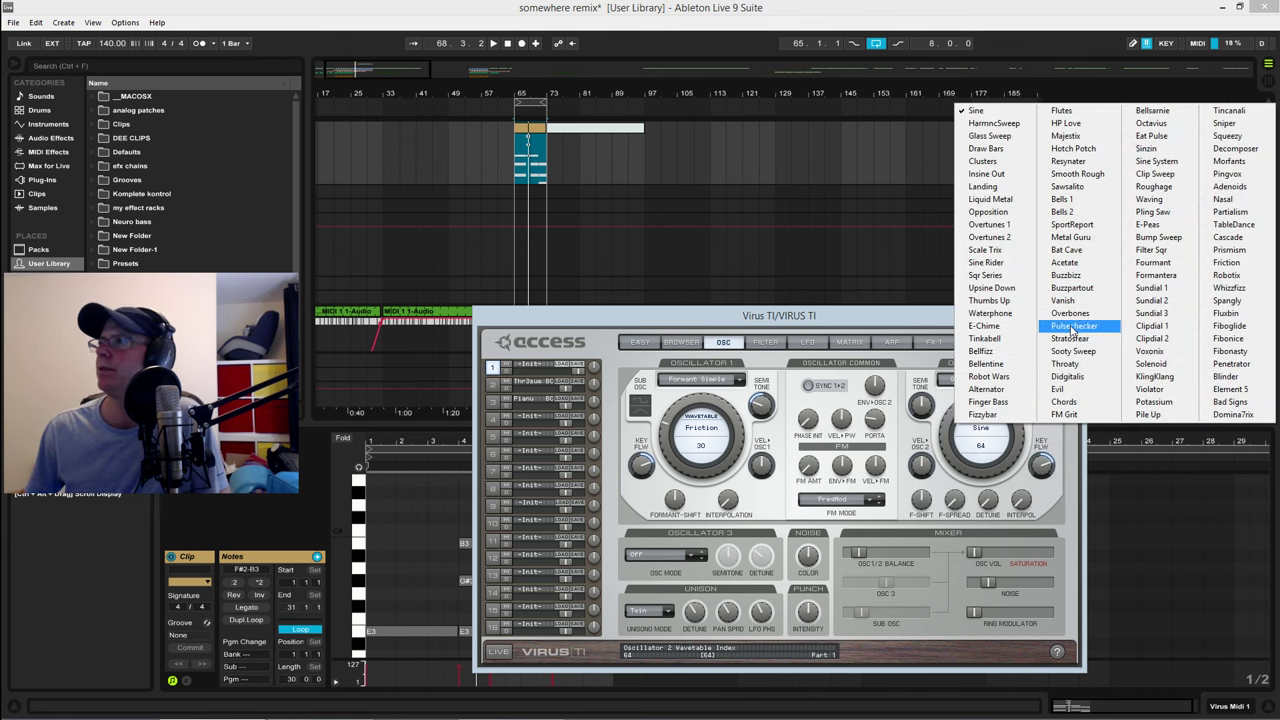
left_click(1226, 262)
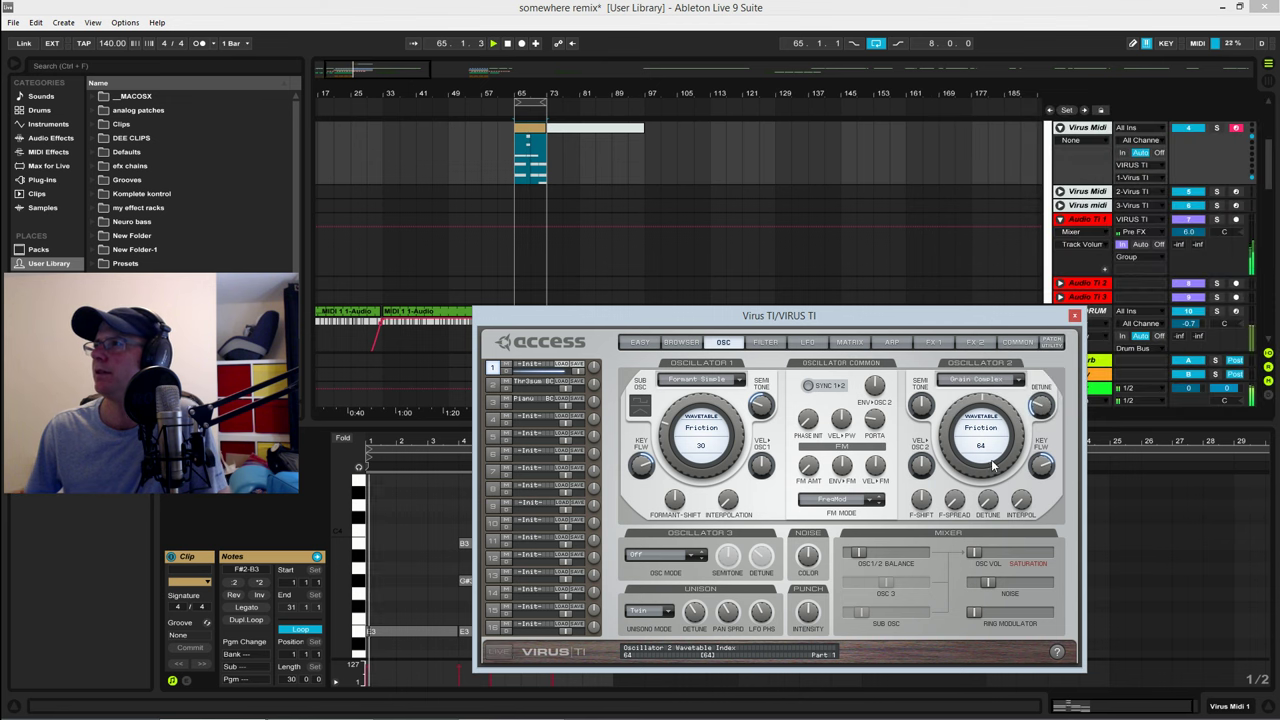
Step: Center the oscillator 1/2 balance, then lower oscillator 2's semitone tuning and set its wavetable index to 107
left_click_drag(858, 553, 890, 560)
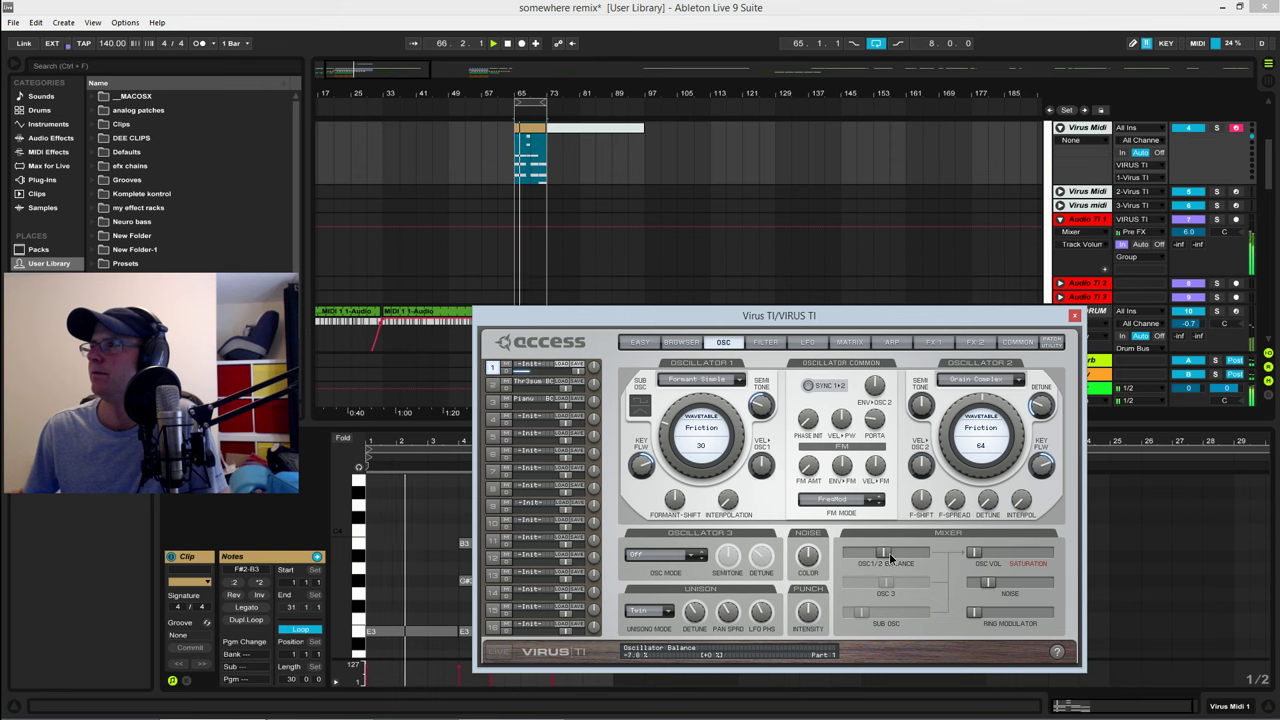
mouse_move(926, 418)
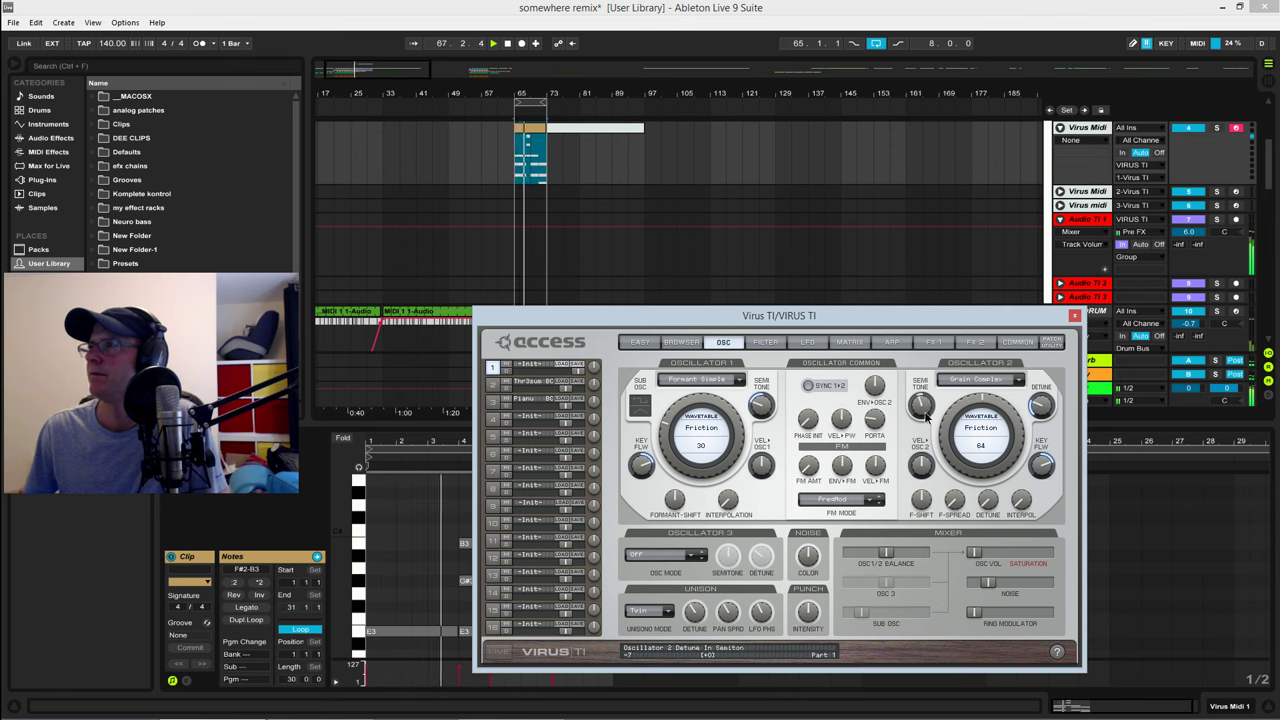
mouse_move(985, 460)
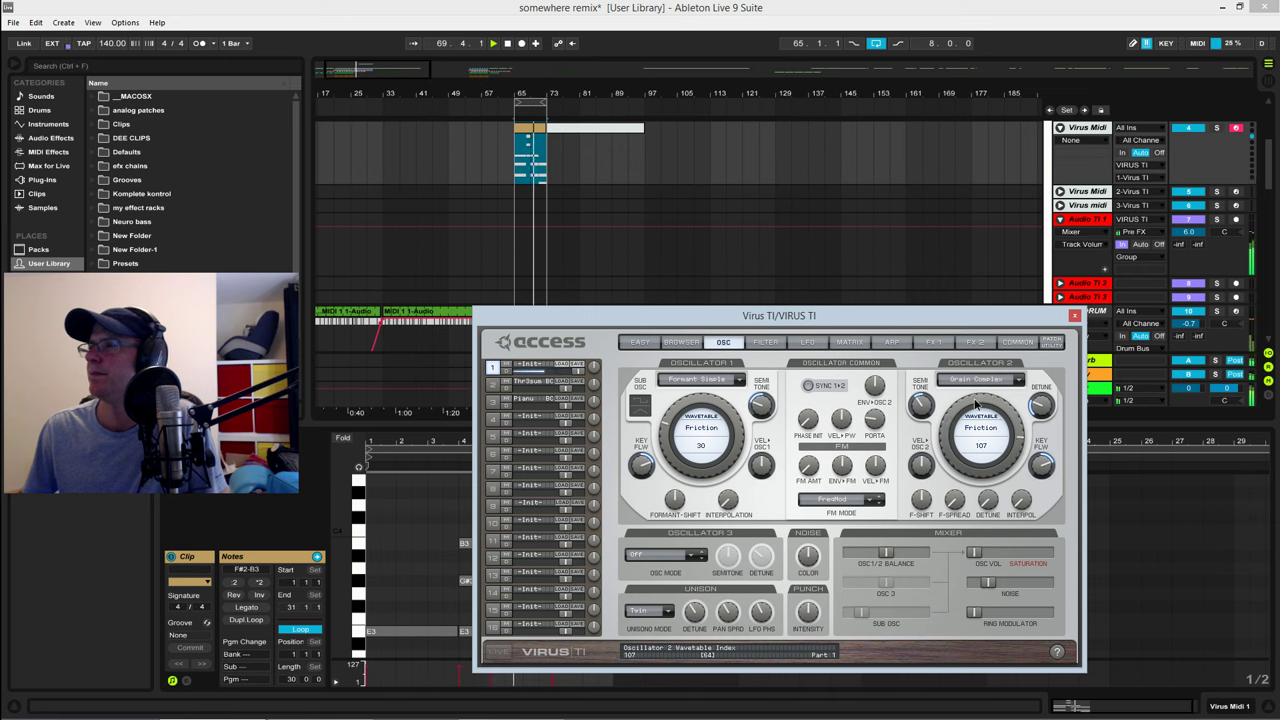
Step: Add Osc 2 Shape/Index as slot 4's third modulation destination, and set oscillator 2's wavetable index to 87
left_click(851, 342)
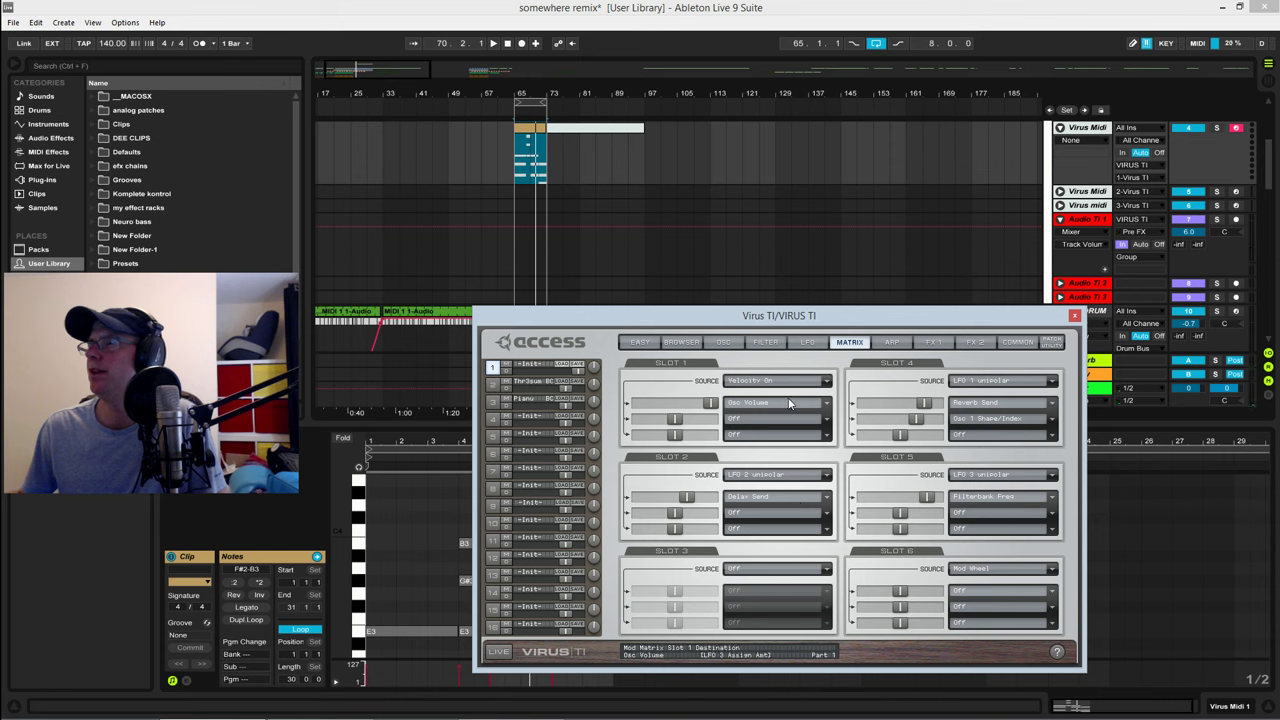
left_click(1052, 435)
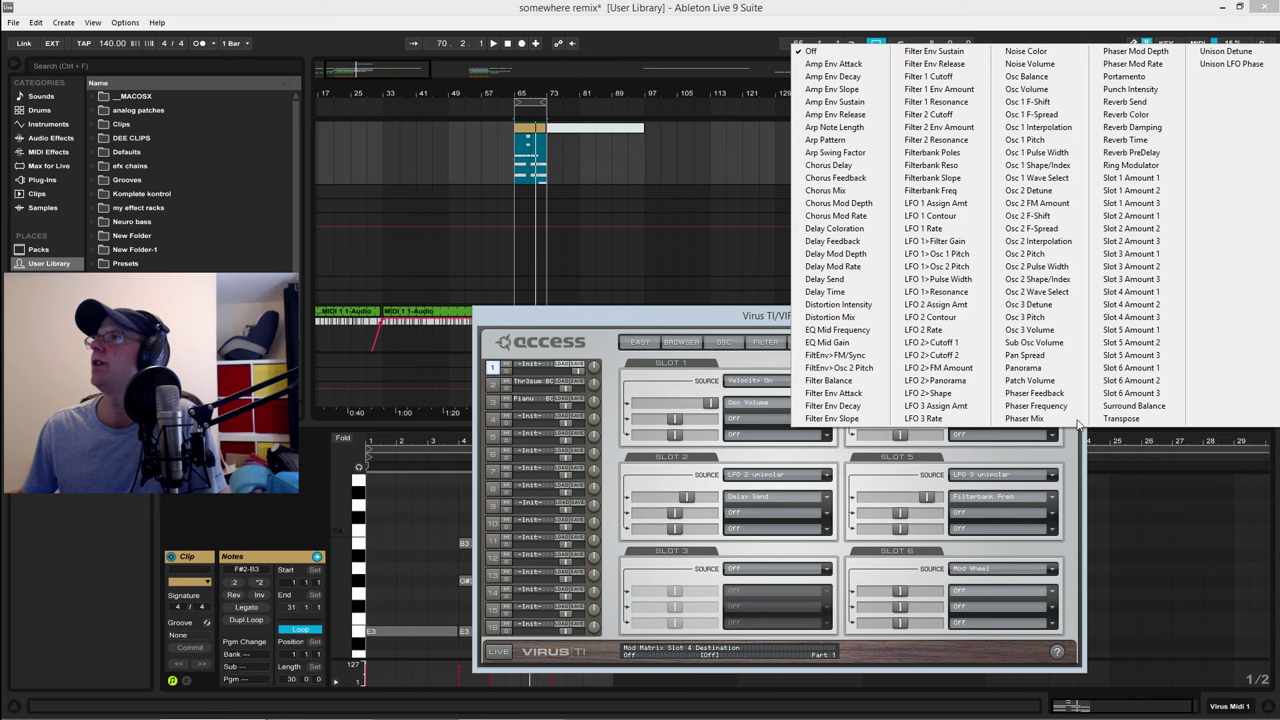
left_click(1045, 279)
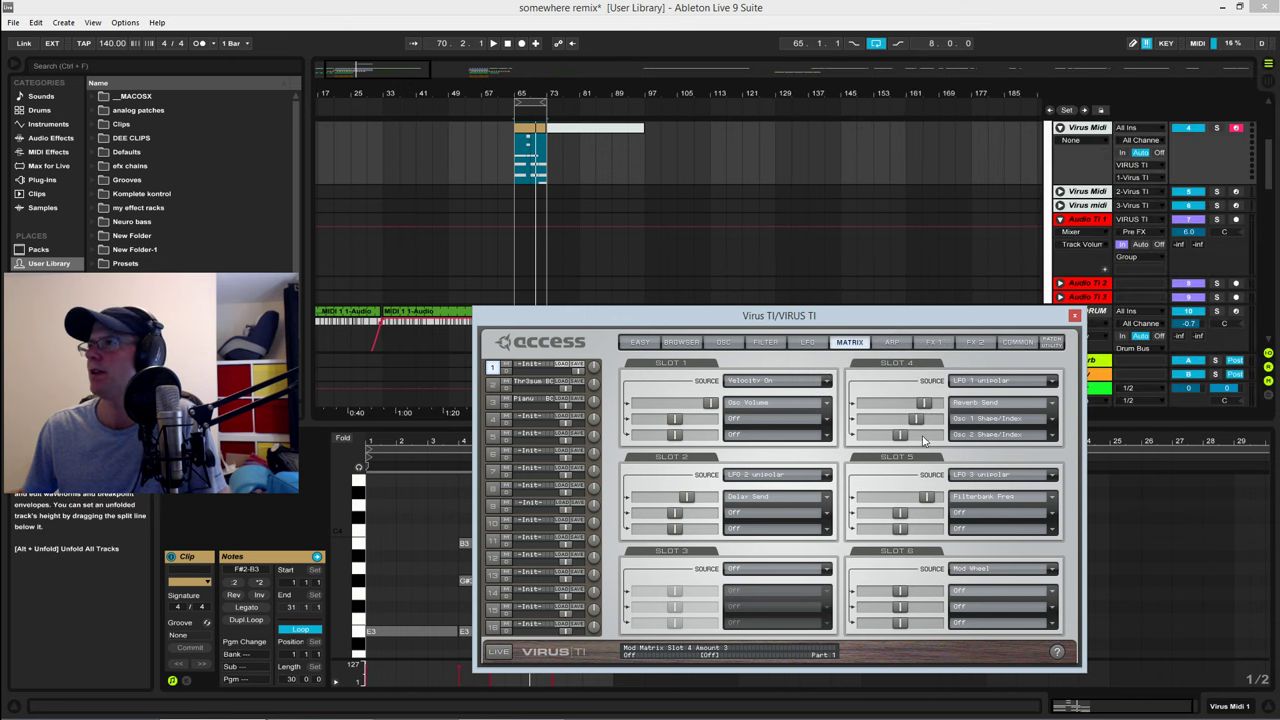
key("space")
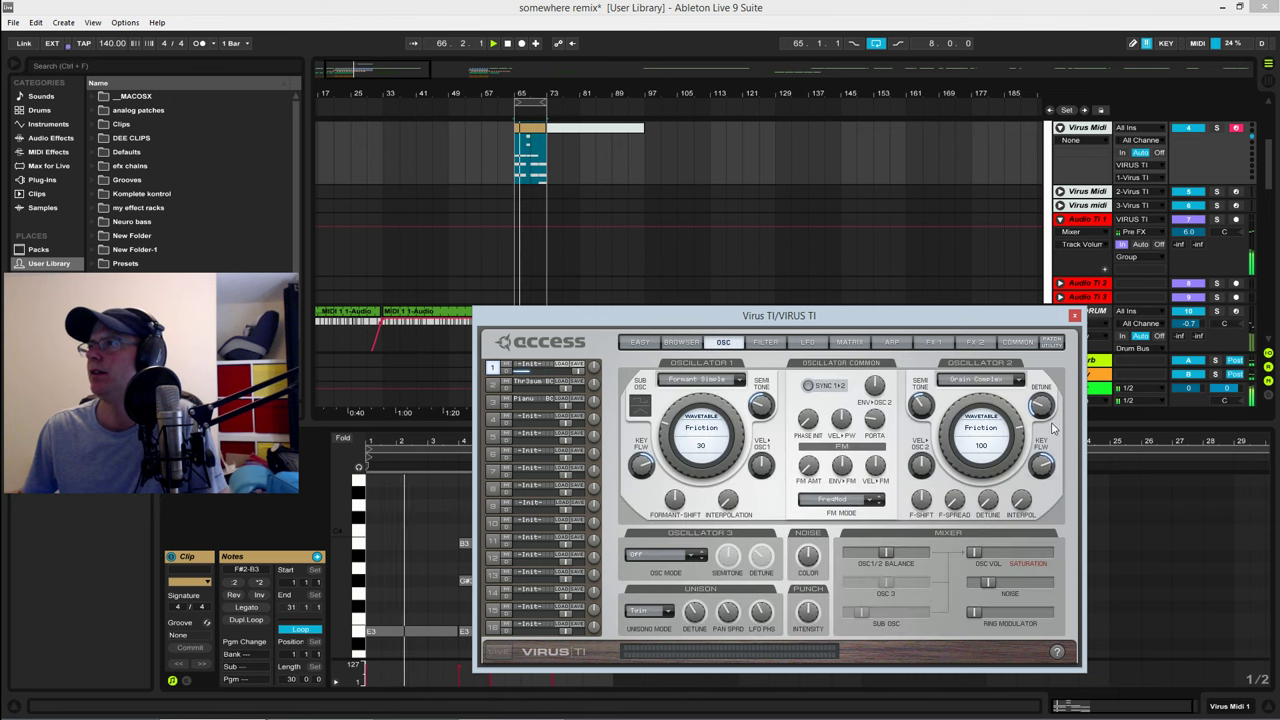
scroll(950, 423, "down", 5)
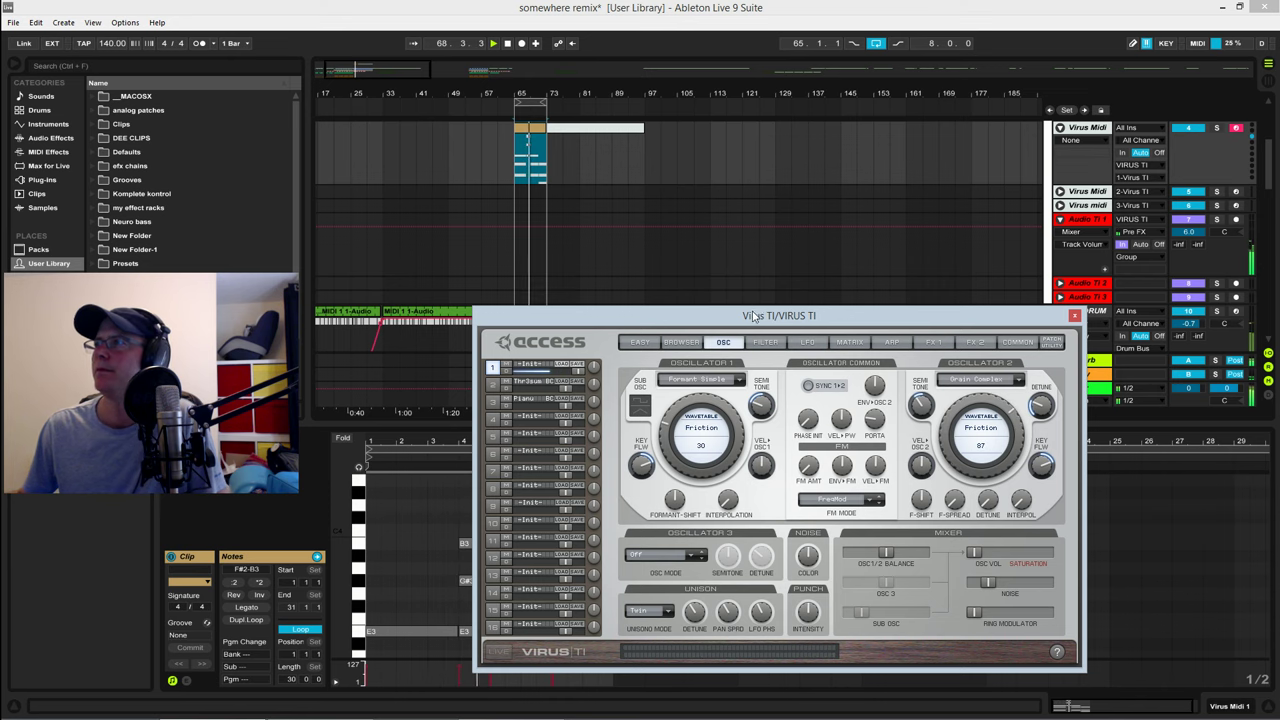
Step: Set oscillator 3 to Wave 46, adjust its semitone tuning, and turn its mixer volume fully down
left_click_drag(754, 316, 756, 254)
left_click(692, 495)
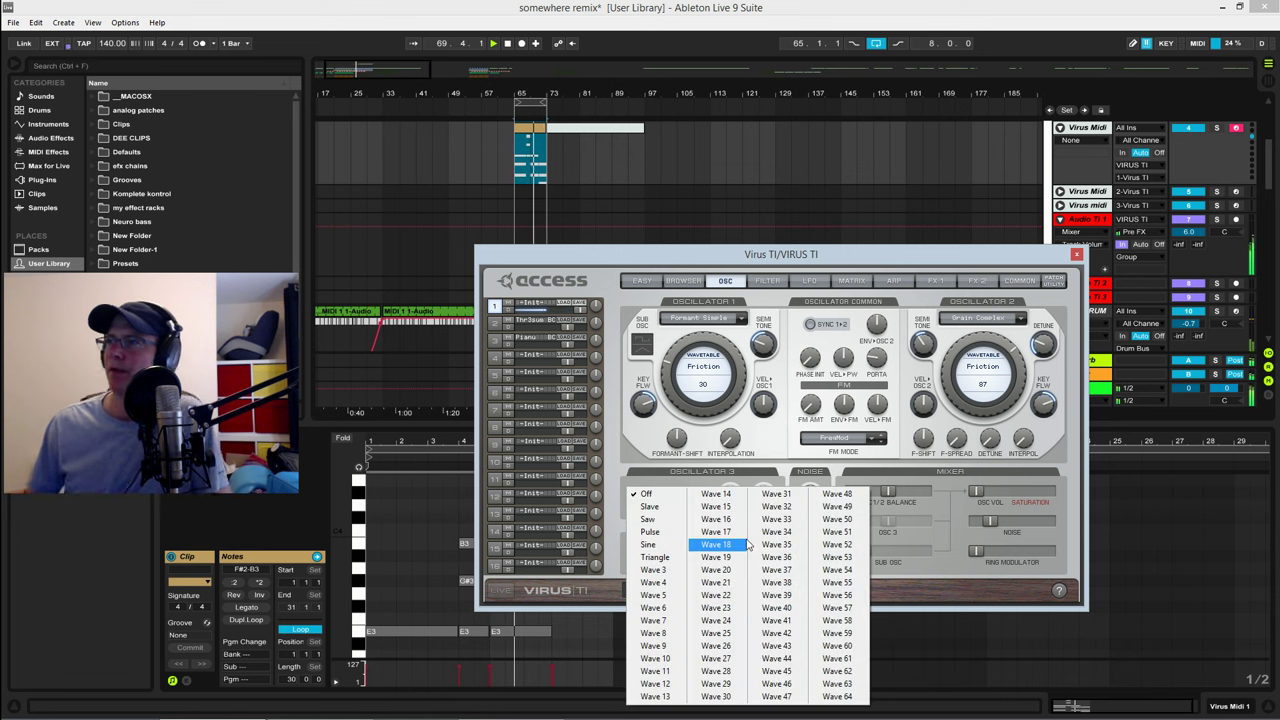
left_click(778, 686)
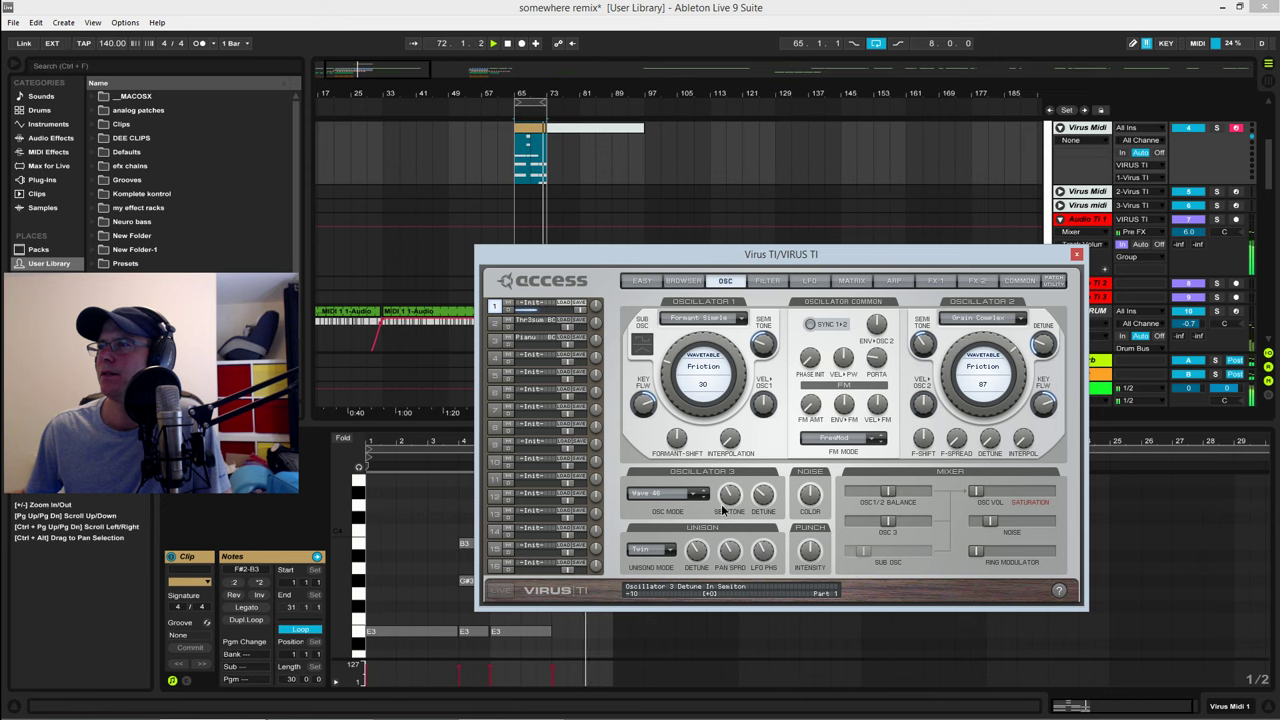
left_click_drag(722, 512, 722, 505)
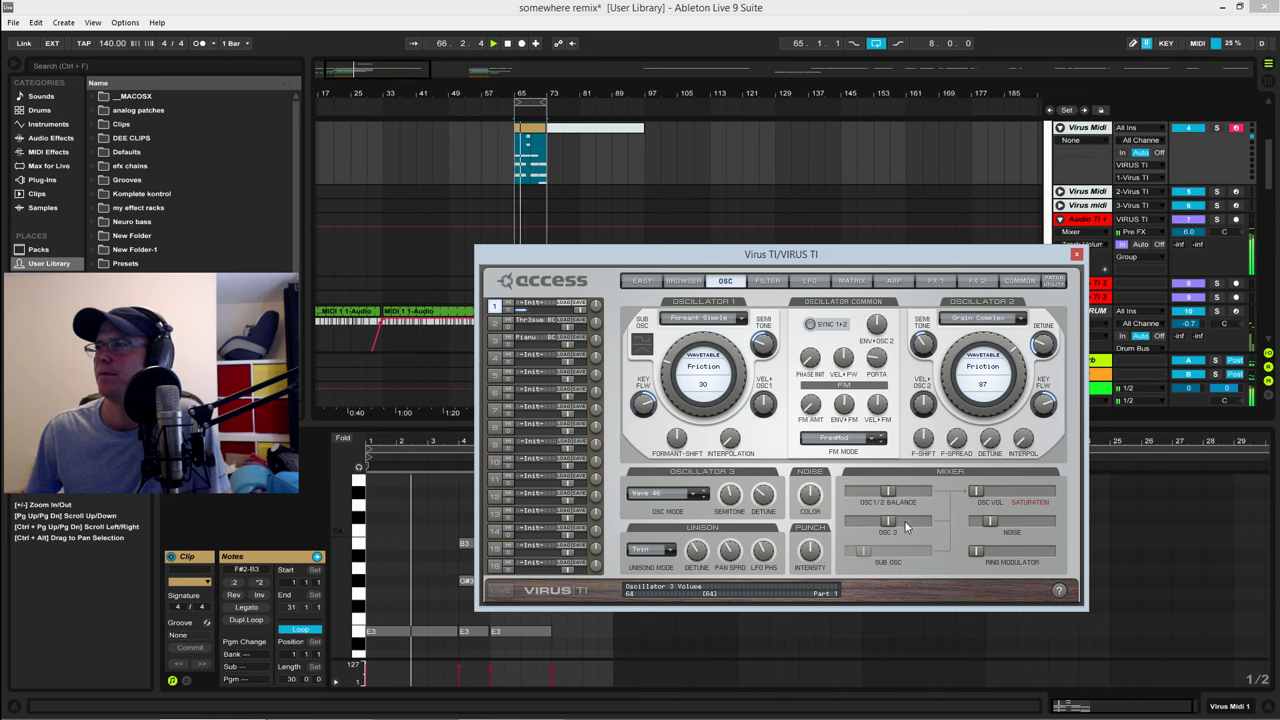
left_click_drag(906, 525, 859, 526)
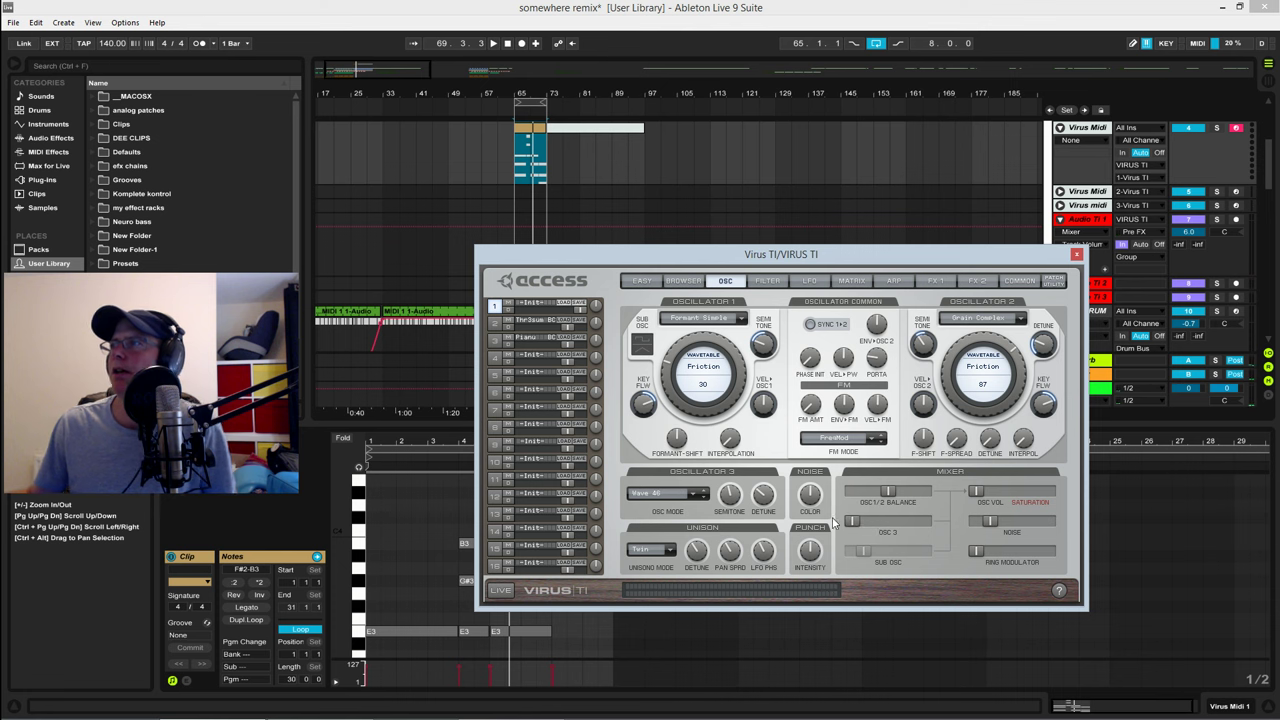
Step: Route Envelope 4 to Osc 3 Volume in modulation matrix slot 3 at maximum amount
left_click(852, 281)
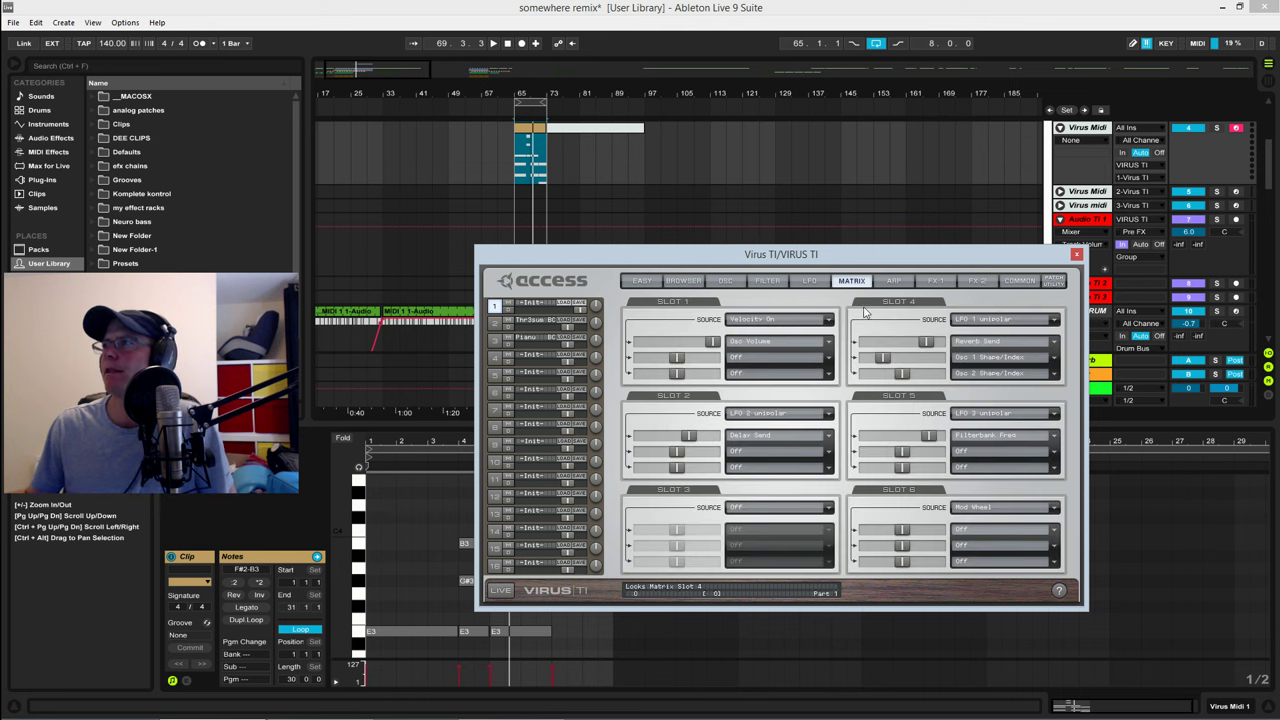
left_click(829, 512)
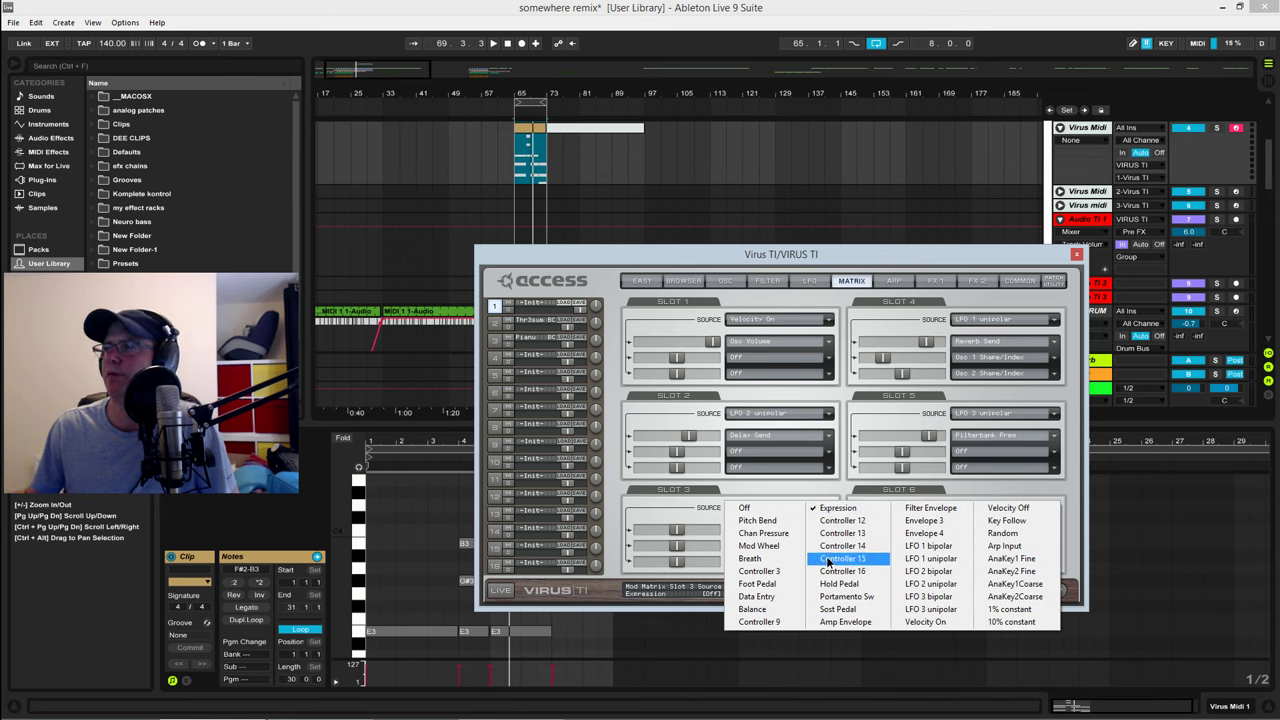
left_click(924, 533)
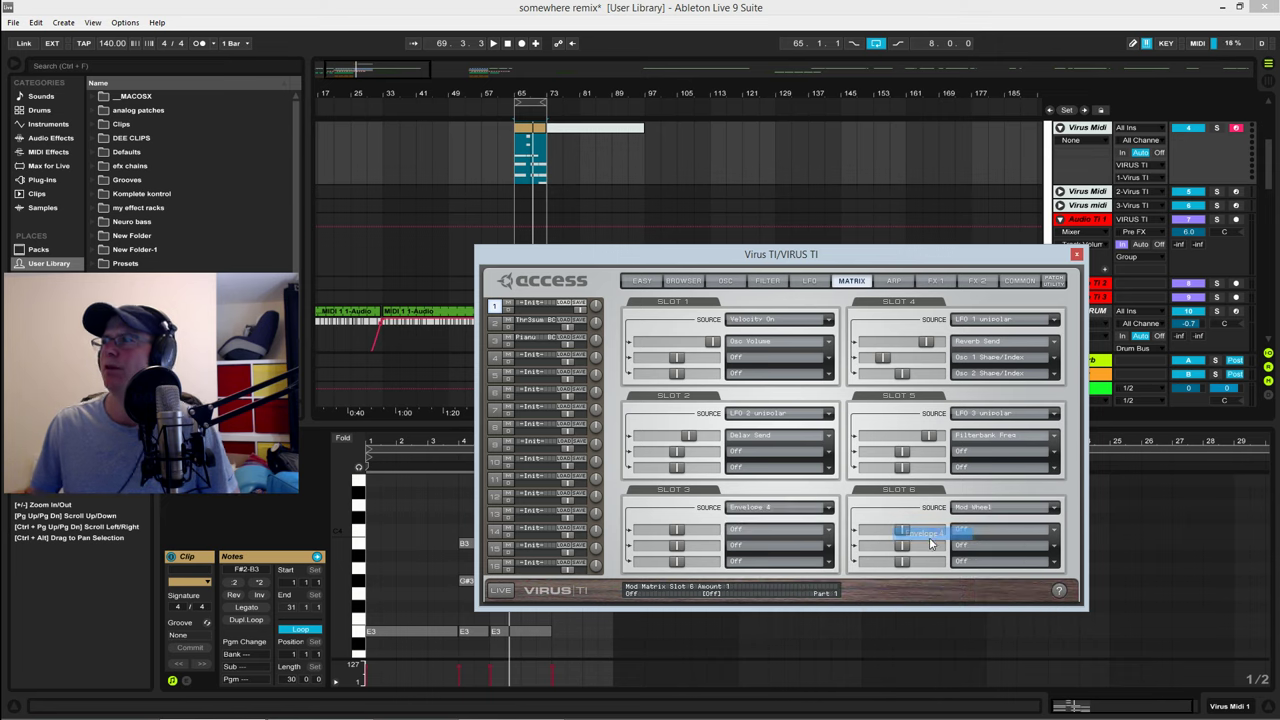
left_click(827, 530)
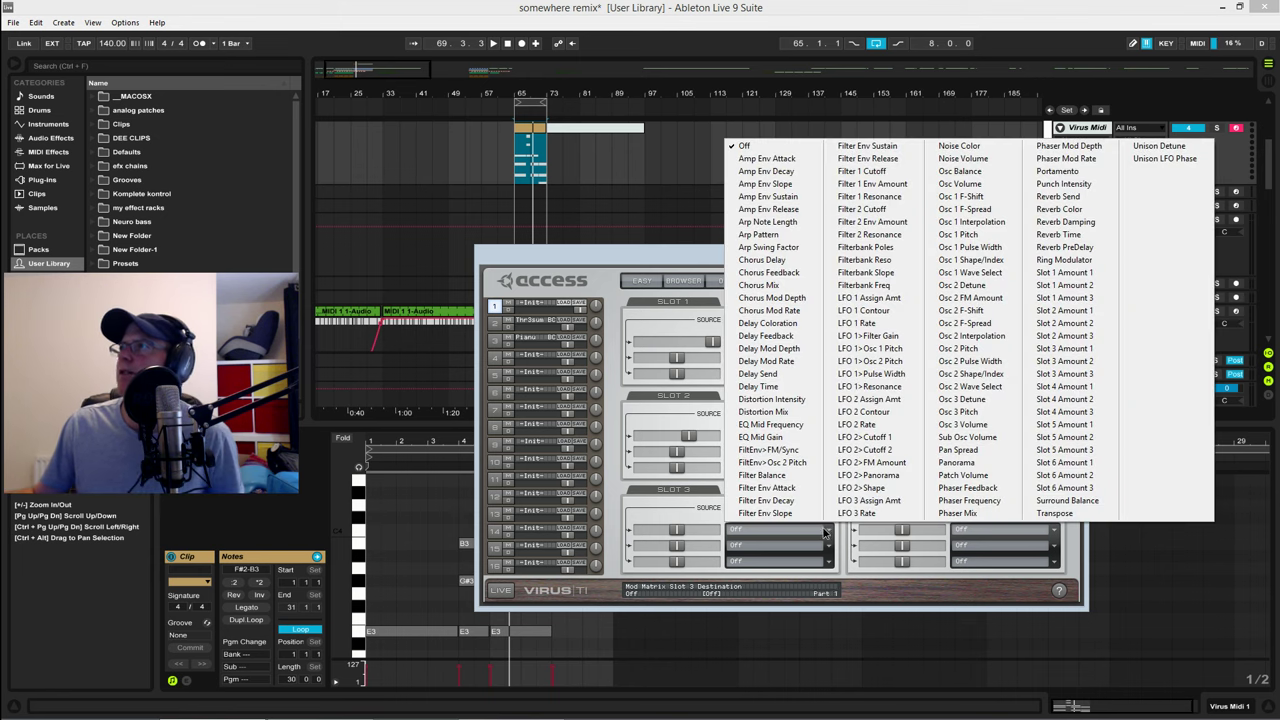
left_click(975, 426)
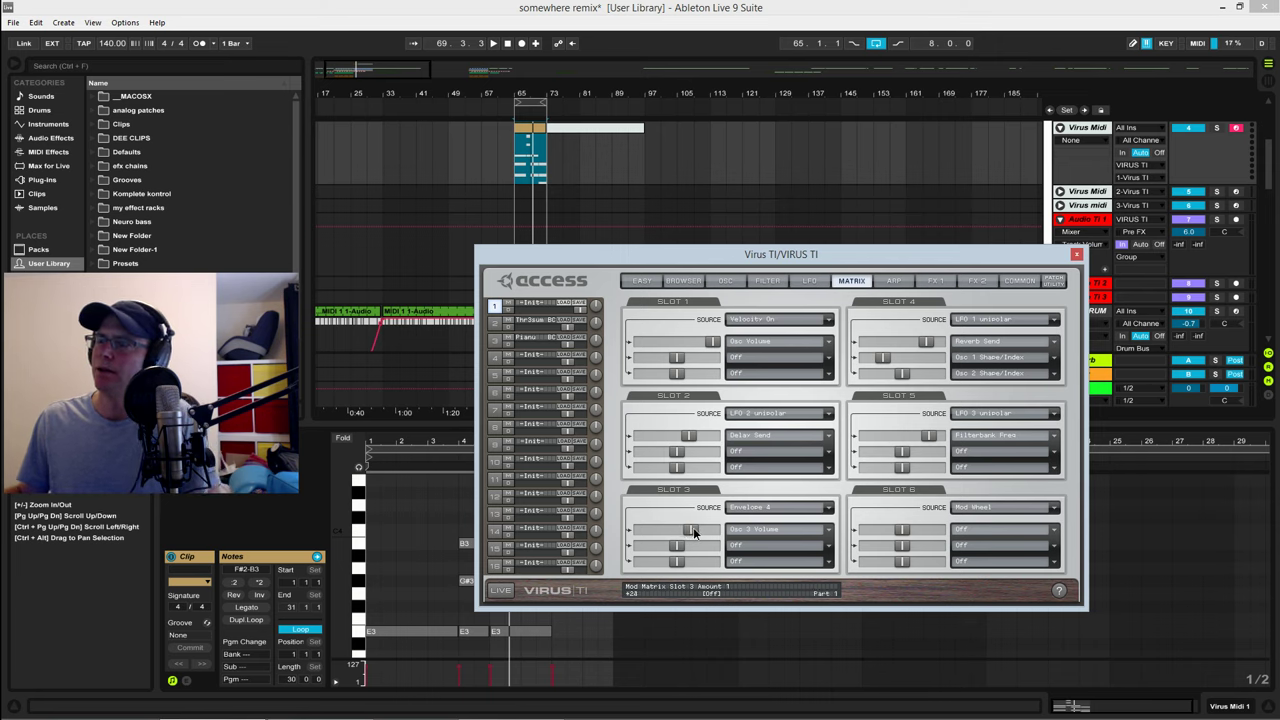
Step: Raise Envelope 4's decay and slightly raise its attack during loop playback
key("space")
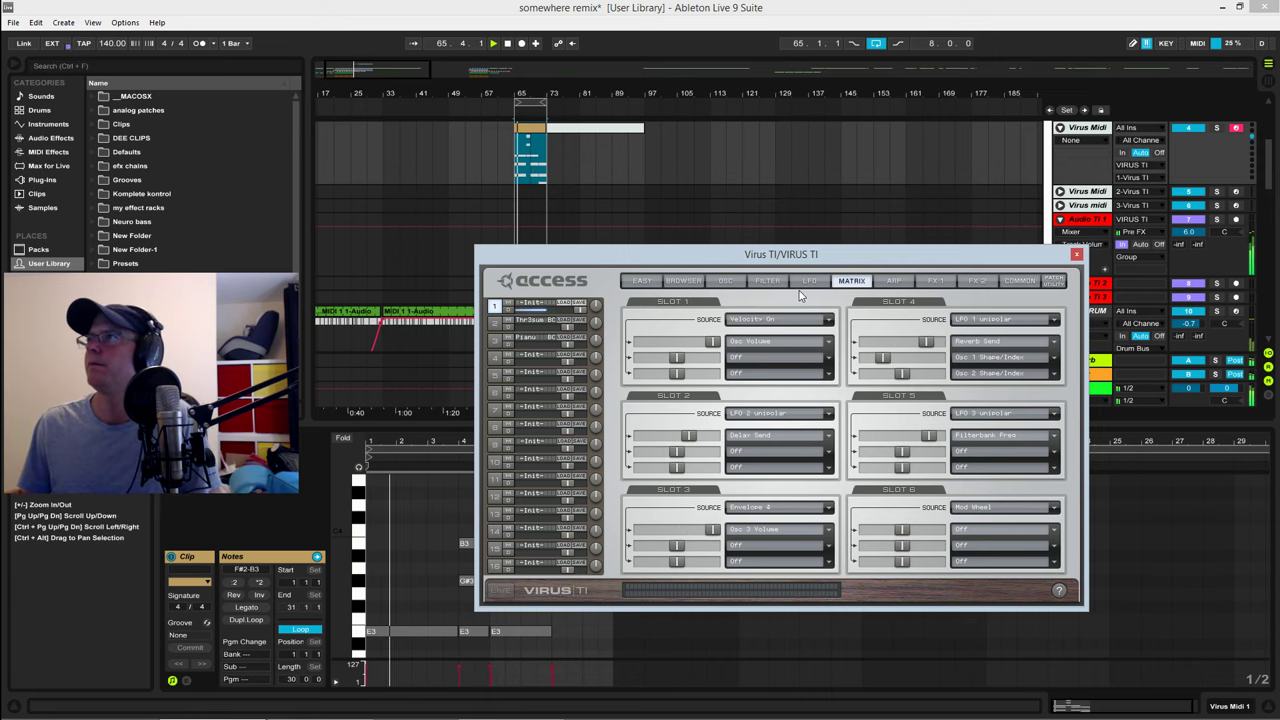
left_click(768, 282)
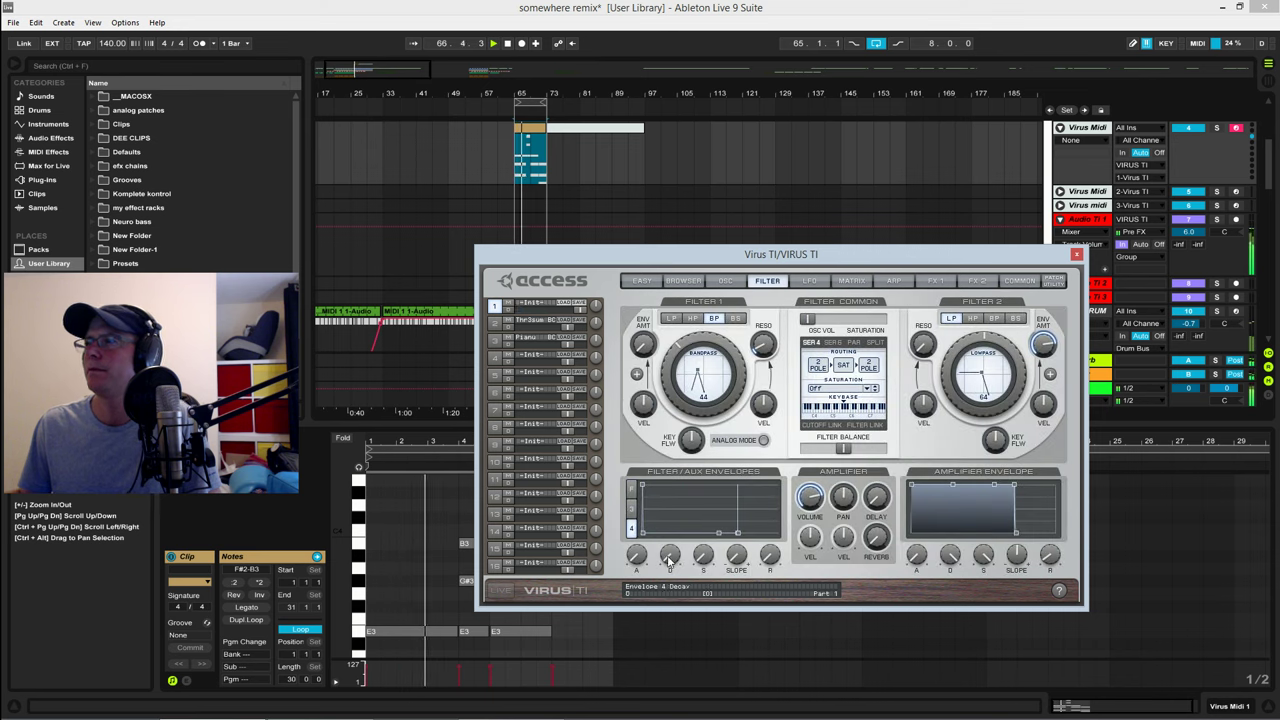
left_click_drag(670, 566, 652, 536)
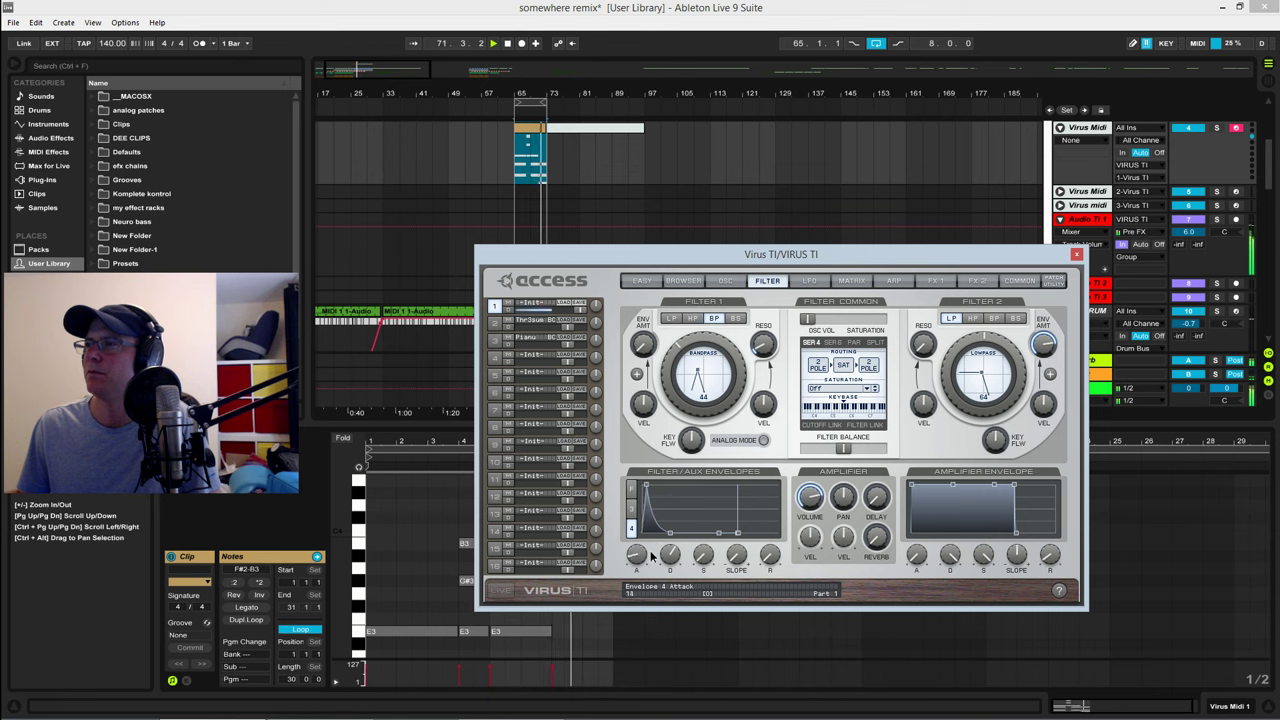
left_click(852, 281)
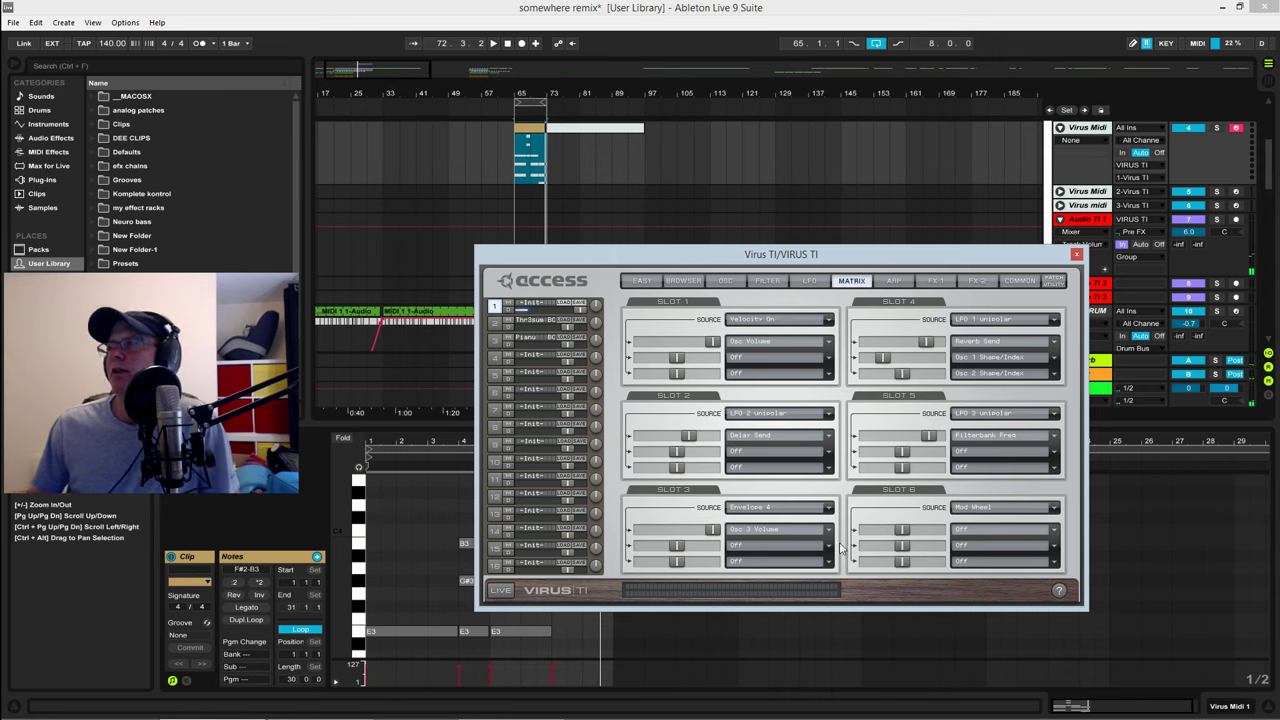
left_click(829, 452)
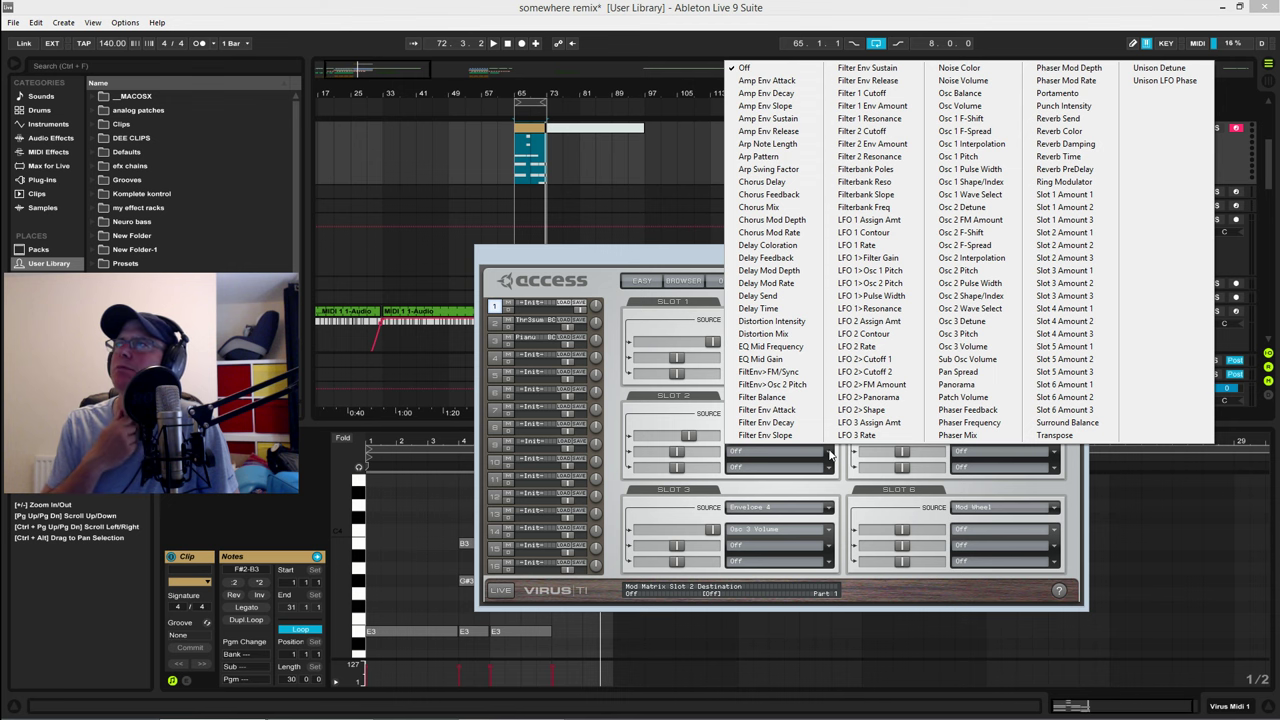
left_click(829, 455)
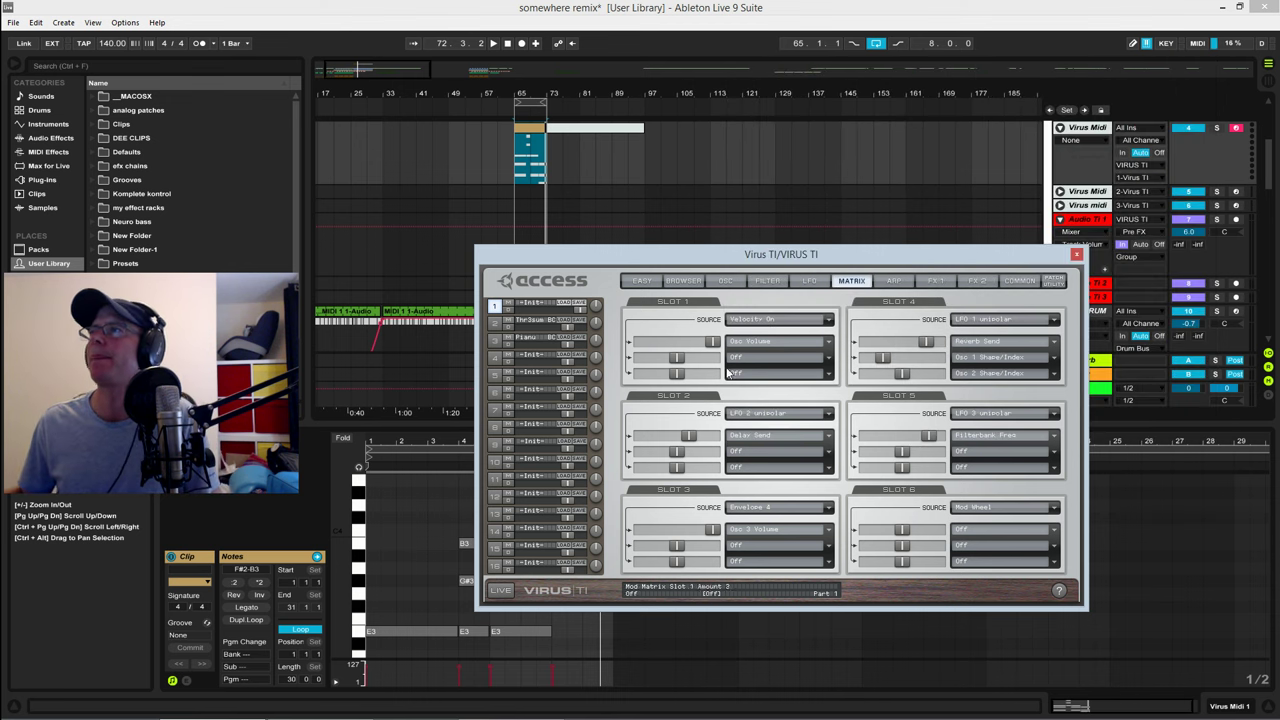
key("space")
left_click_drag(740, 254, 764, 481)
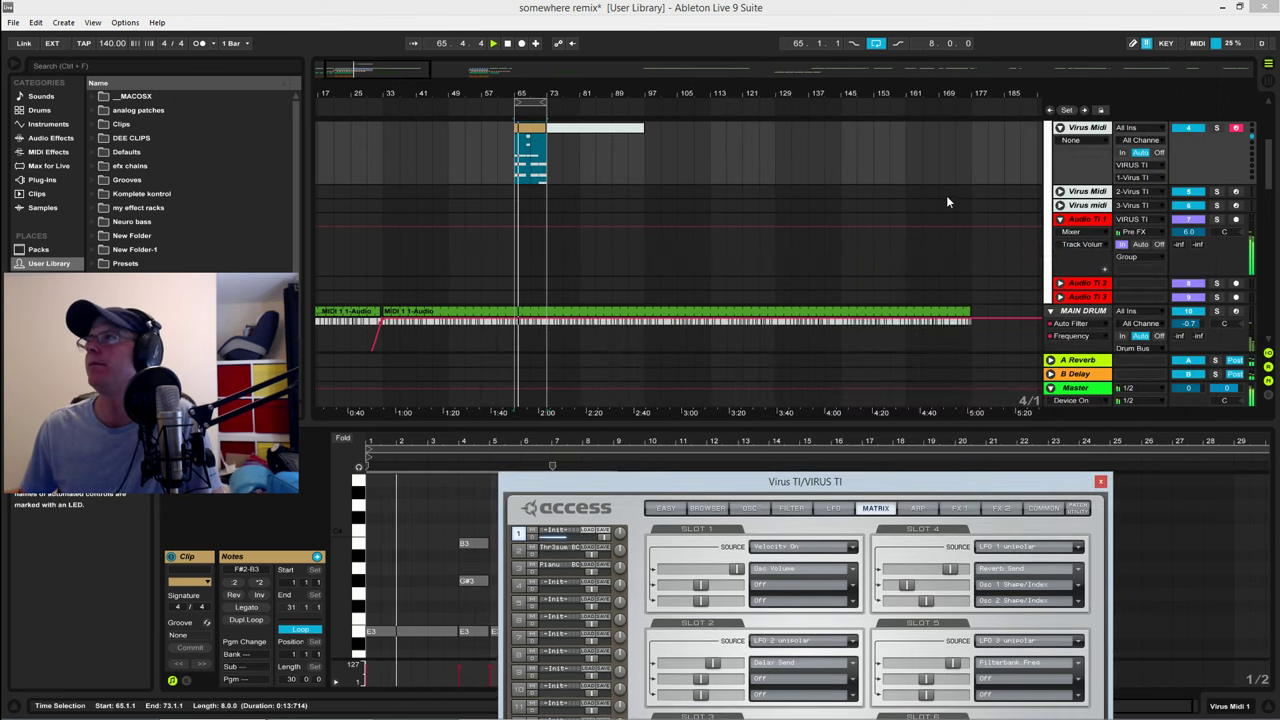
left_click_drag(875, 483, 894, 249)
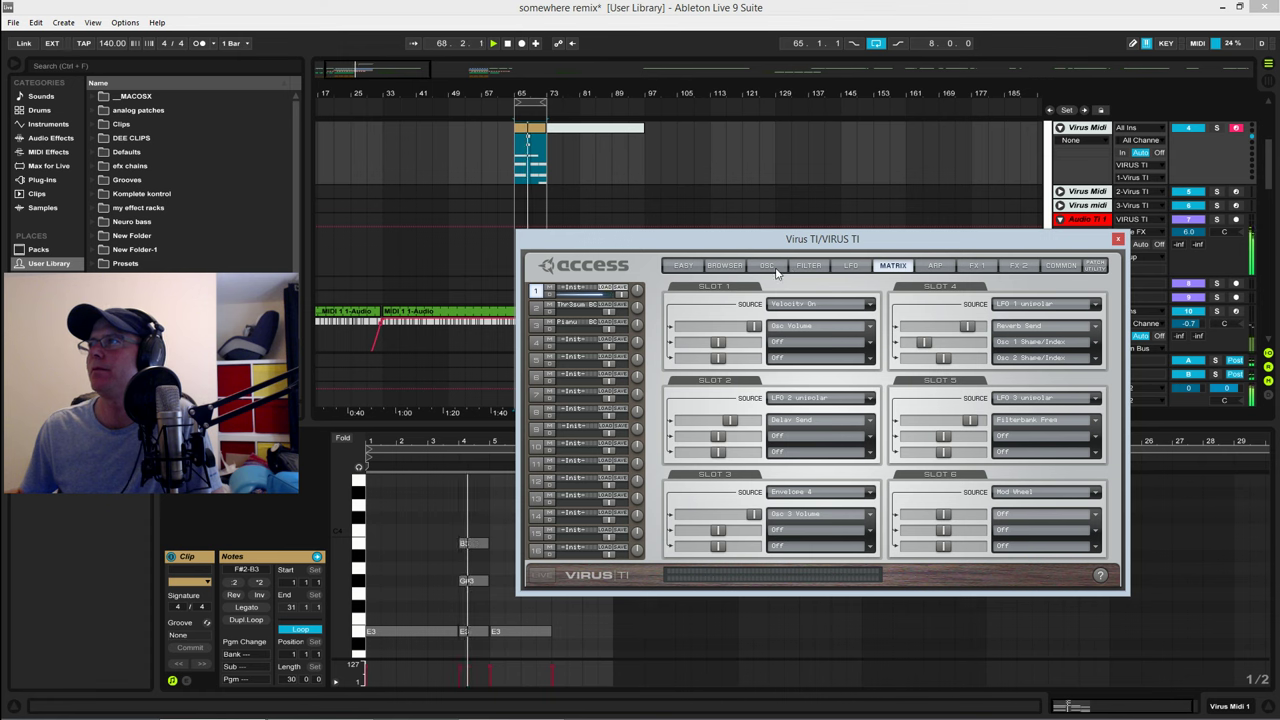
Step: Raise the ring modulator volume and the oscillator punch intensity
left_click(772, 266)
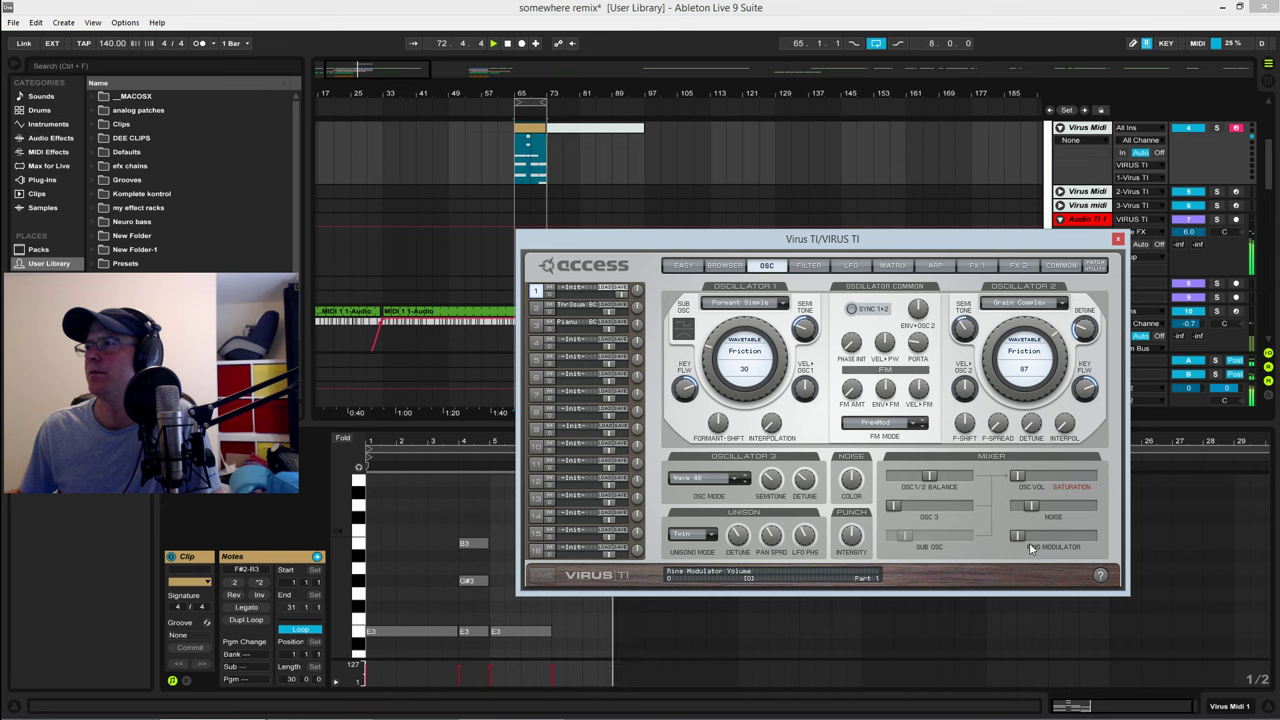
left_click_drag(1025, 543, 1046, 545)
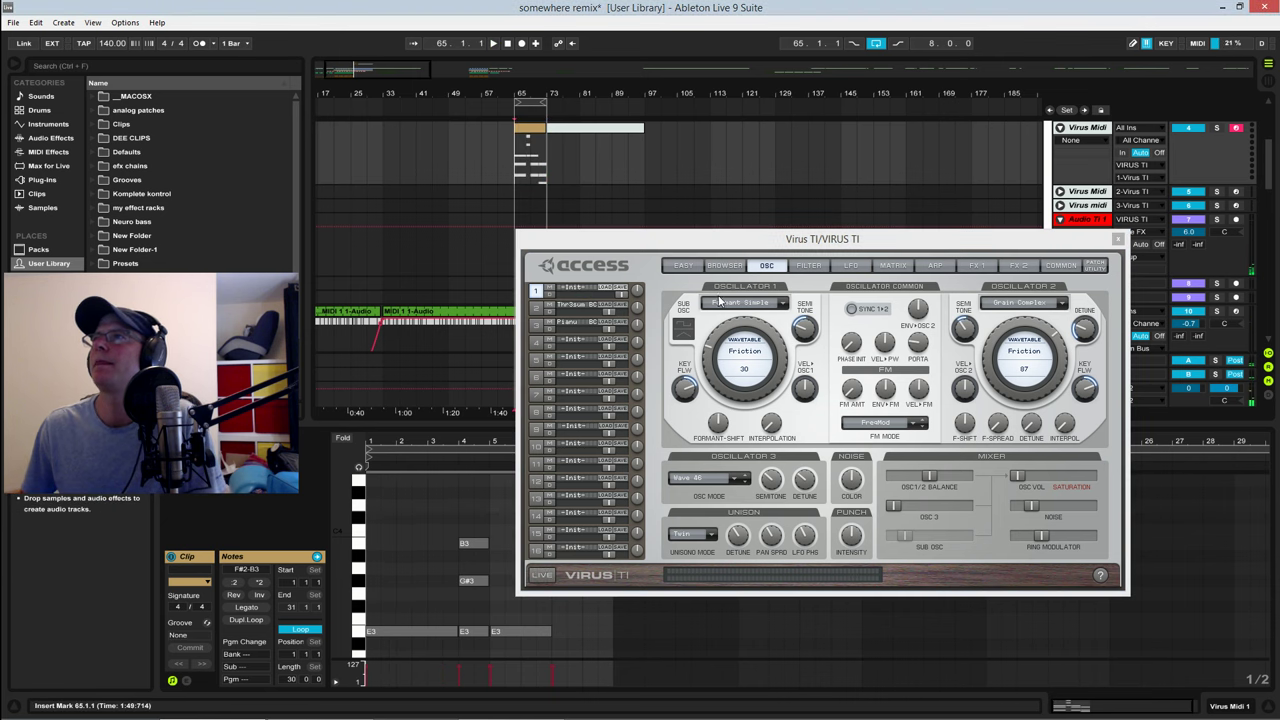
left_click(893, 507)
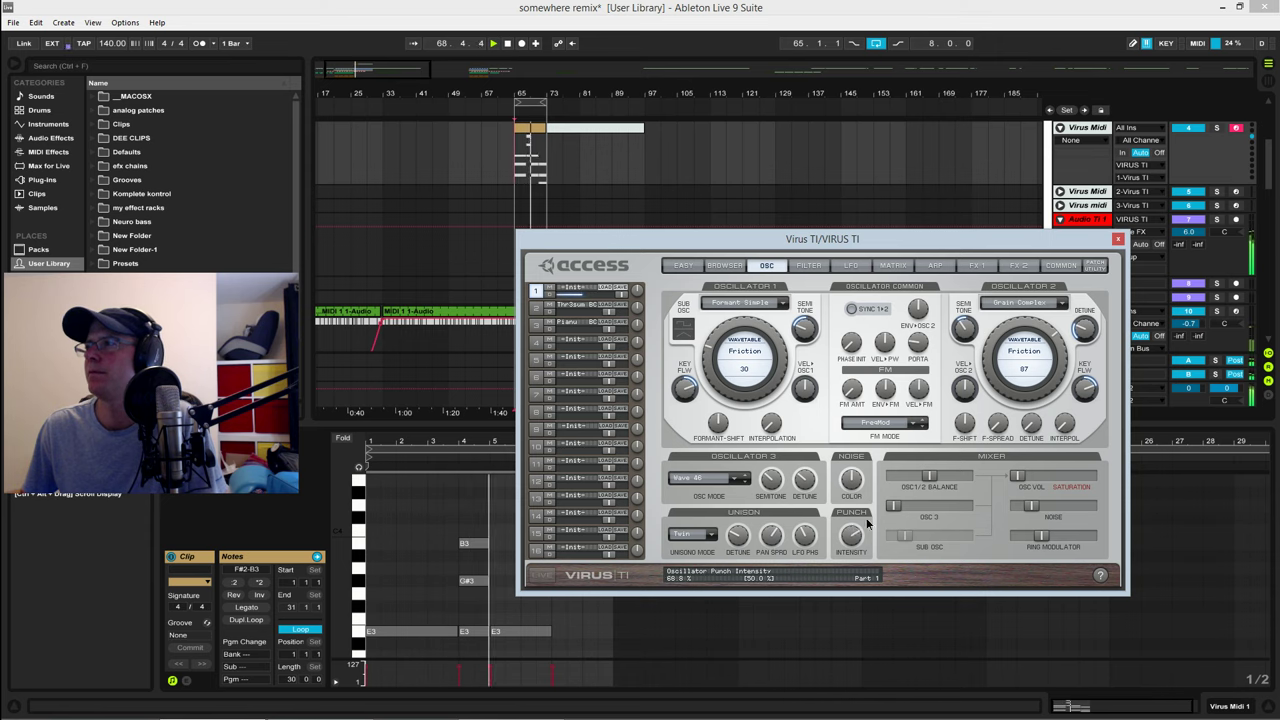
left_click_drag(870, 517, 873, 515)
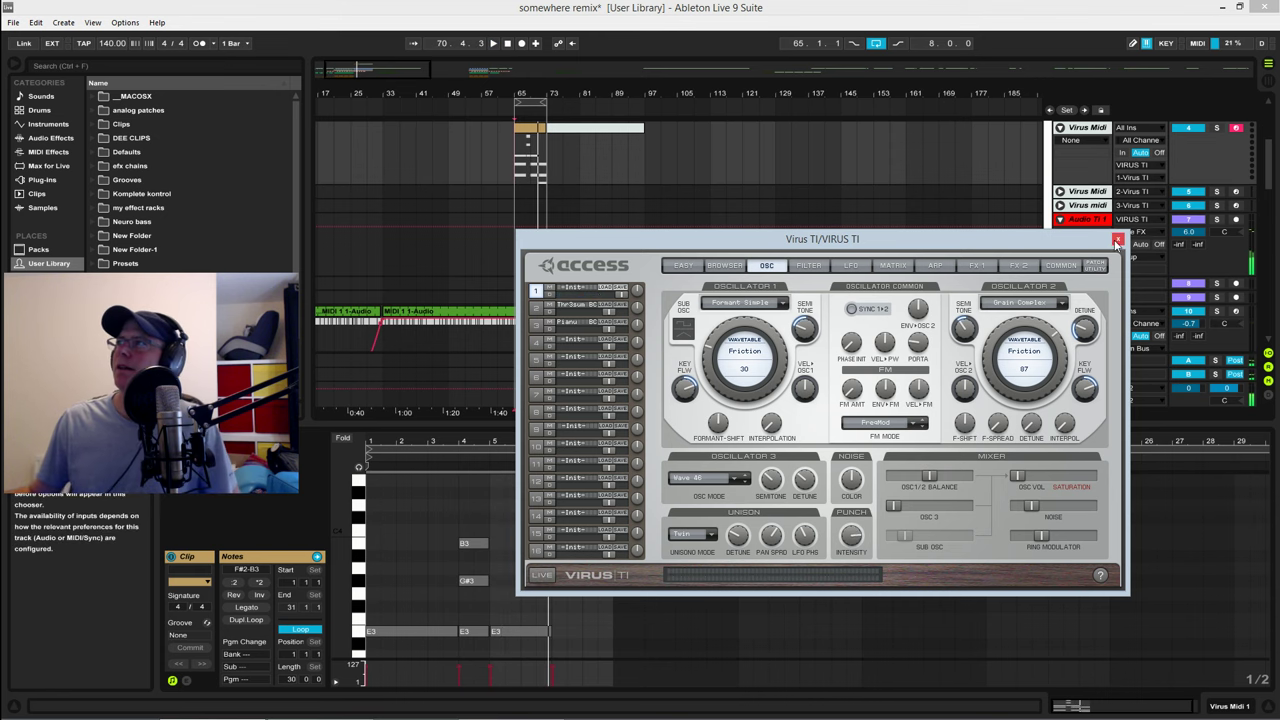
left_click(851, 266)
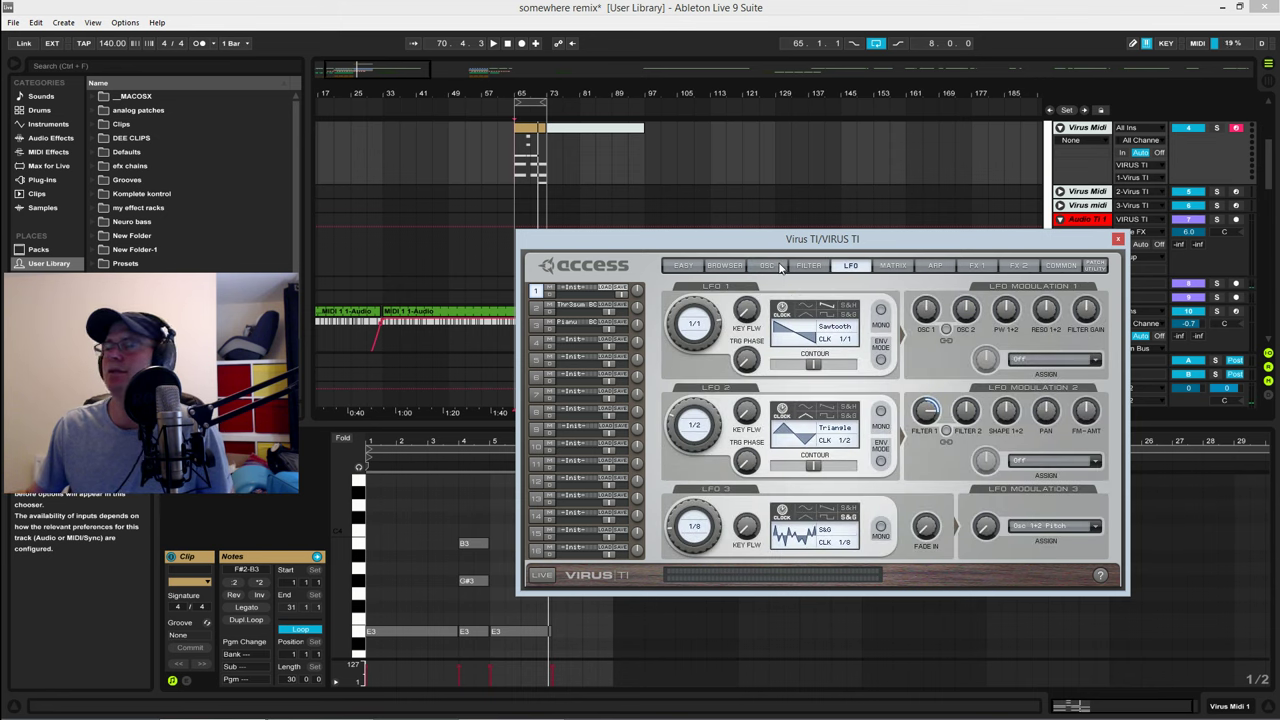
left_click(935, 266)
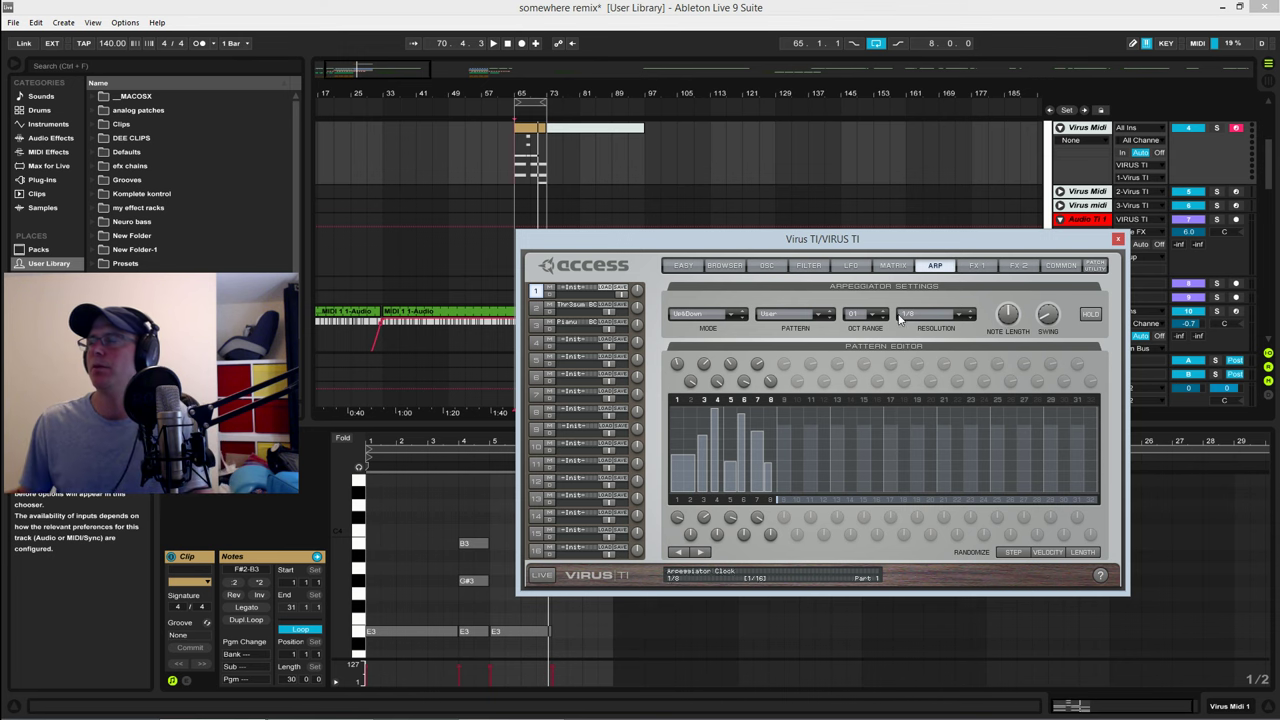
mouse_move(1008, 330)
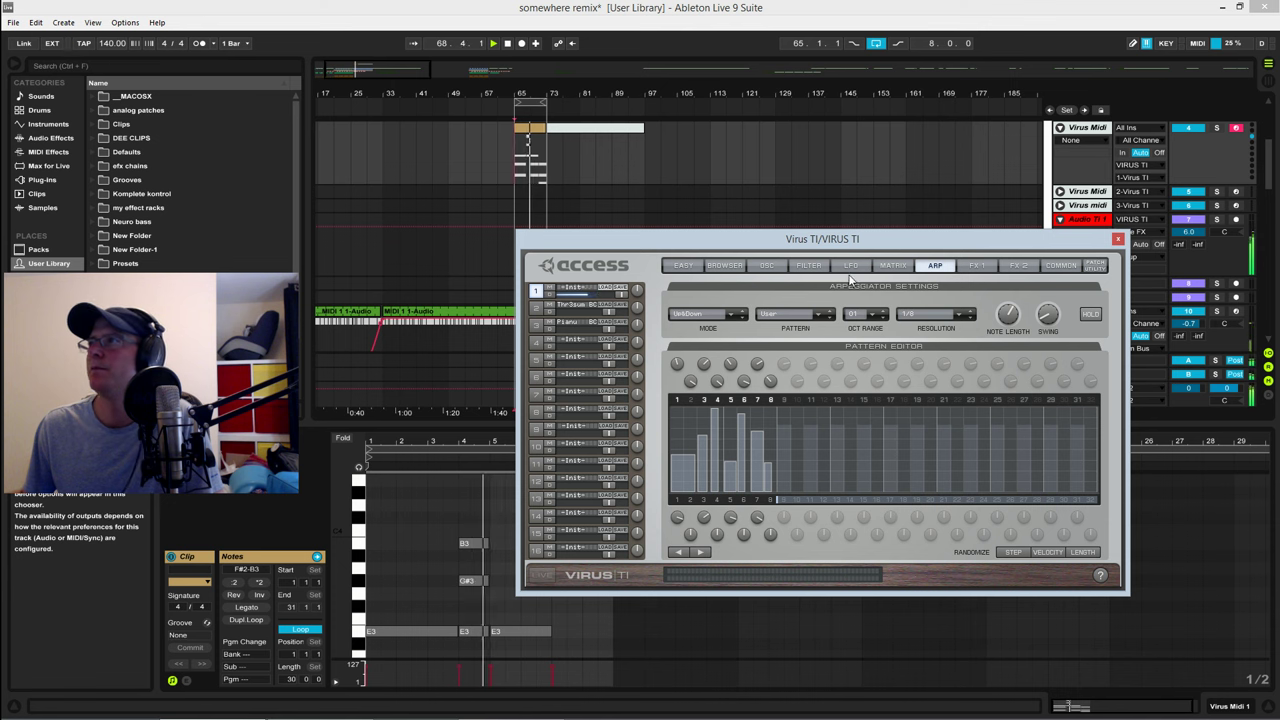
Step: Try raising the phaser mix in the patch's effects
left_click(1019, 266)
left_click(977, 266)
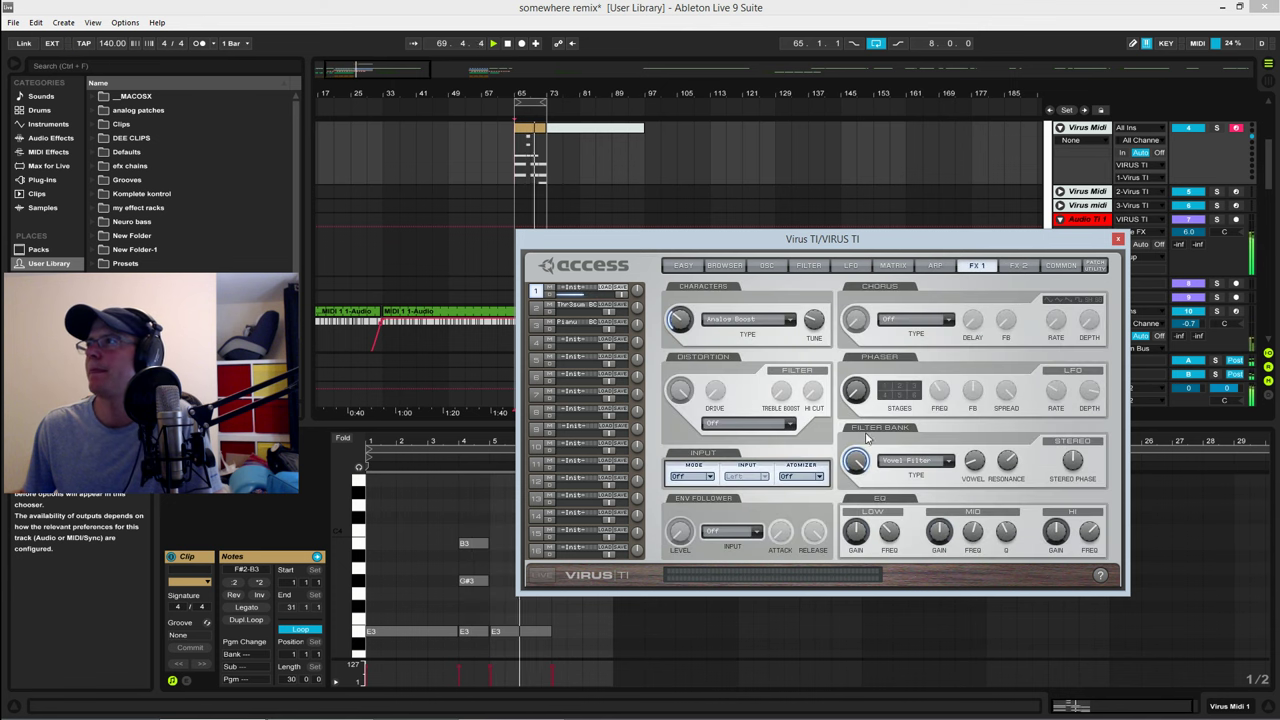
left_click_drag(866, 401, 872, 378)
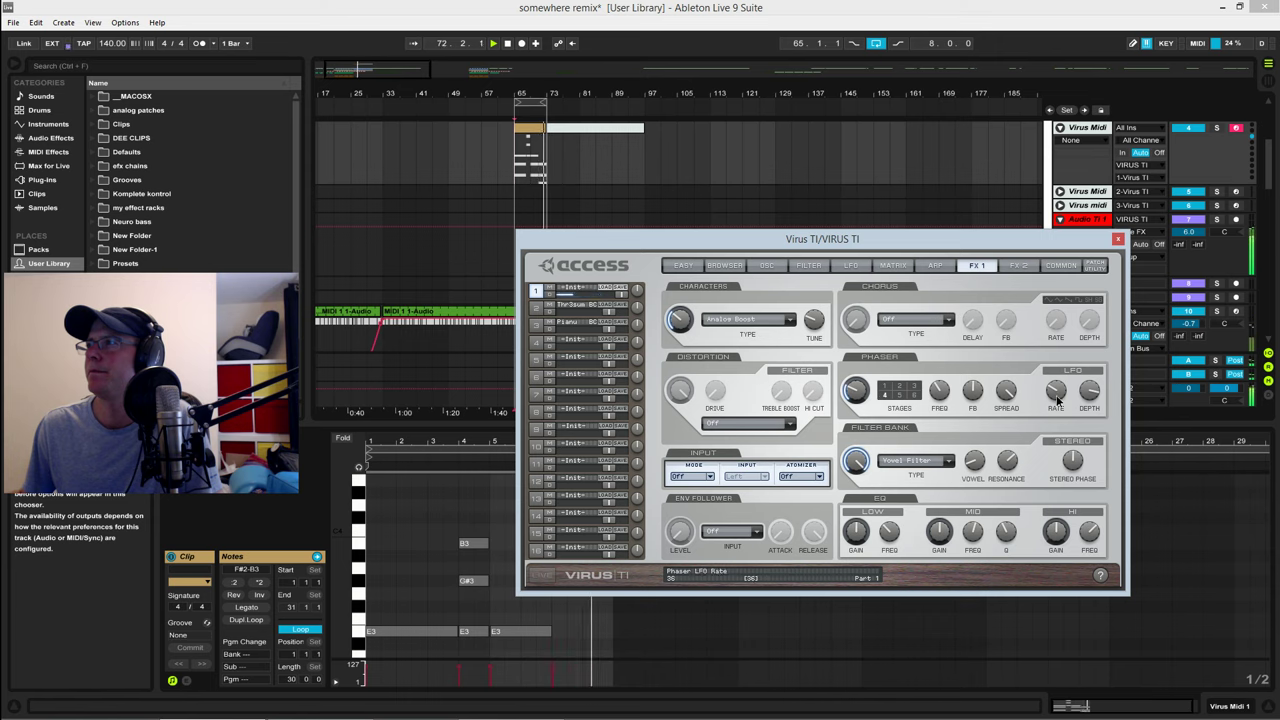
left_click_drag(858, 400, 850, 418)
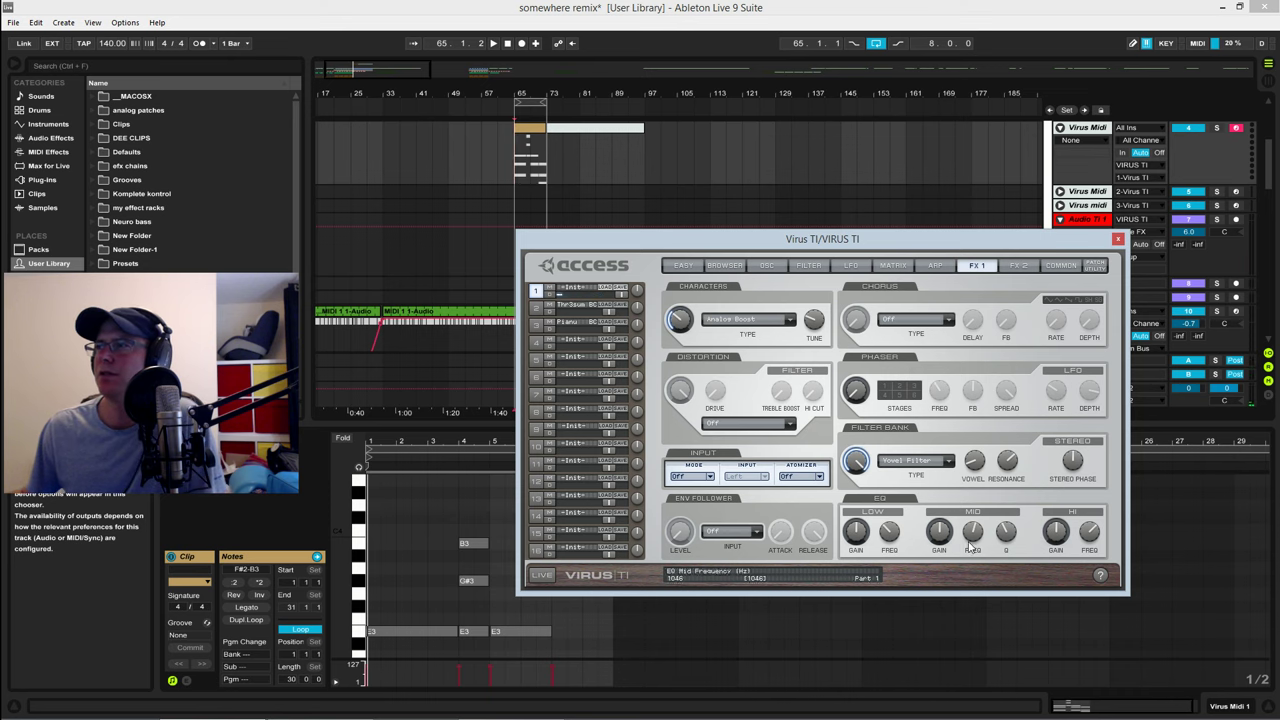
Step: Boost the EQ mid gain and set the chorus type to Rotary Speaker with its mix at about 43
key("space")
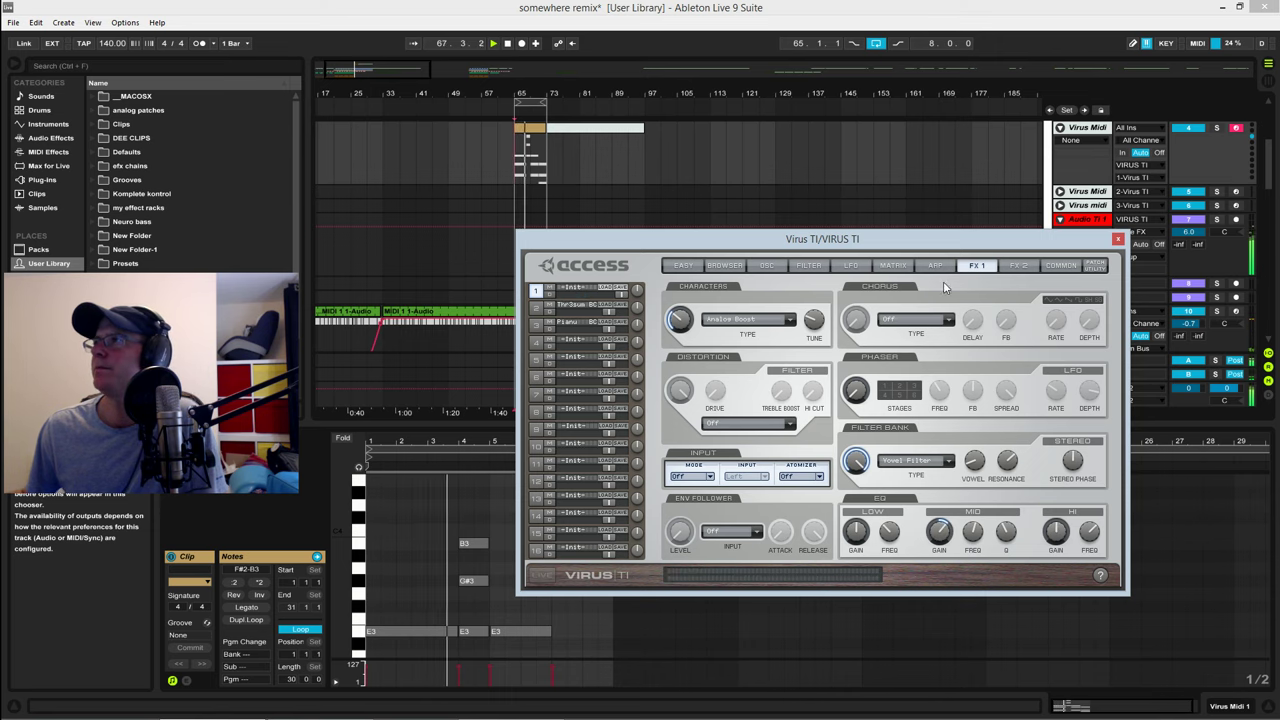
left_click(940, 320)
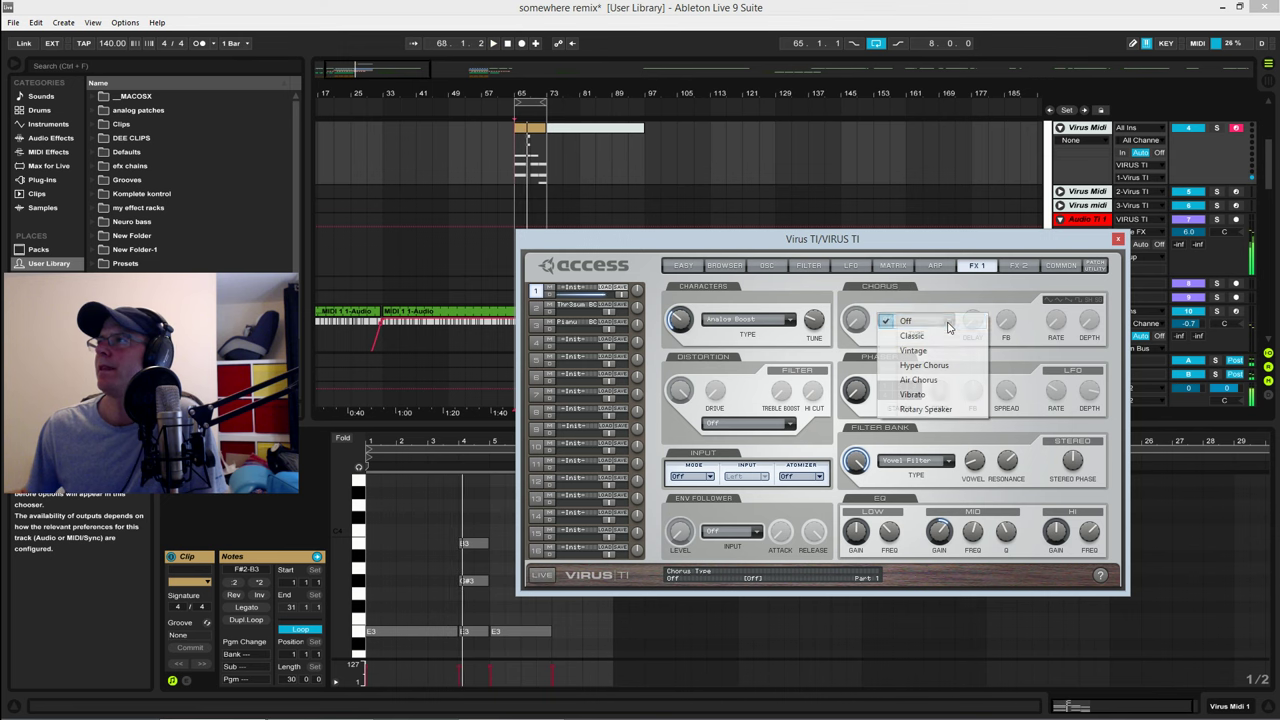
left_click(915, 409)
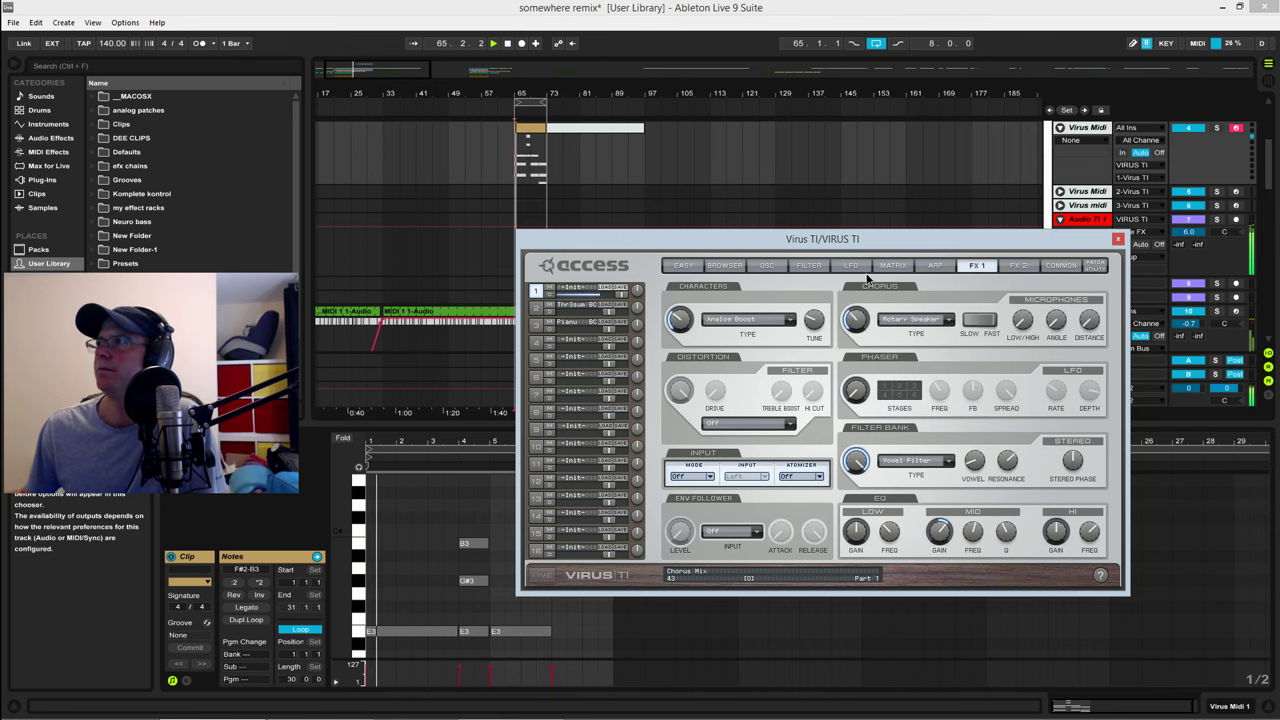
Step: Adjust the rotary chorus's low/high balance and the vowel filter bank's settings, and close the Virus TI editor
left_click_drag(1015, 315, 1033, 300)
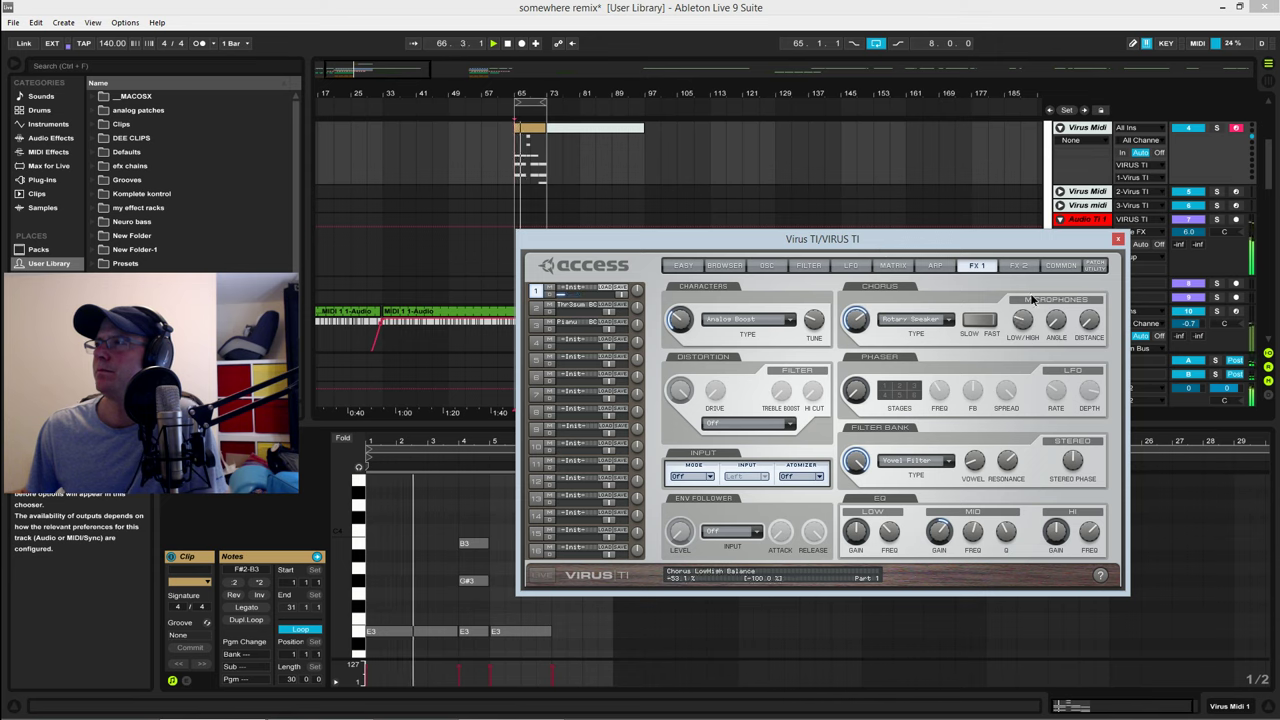
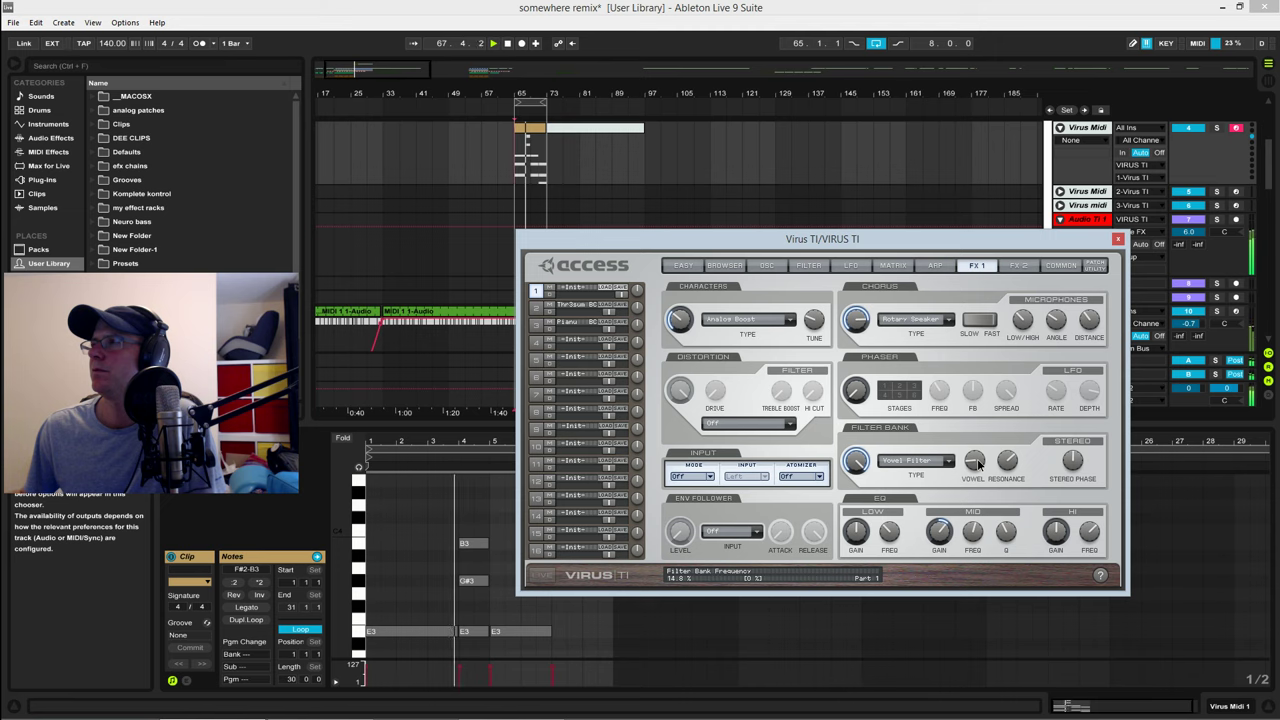
left_click_drag(1008, 465, 1020, 479)
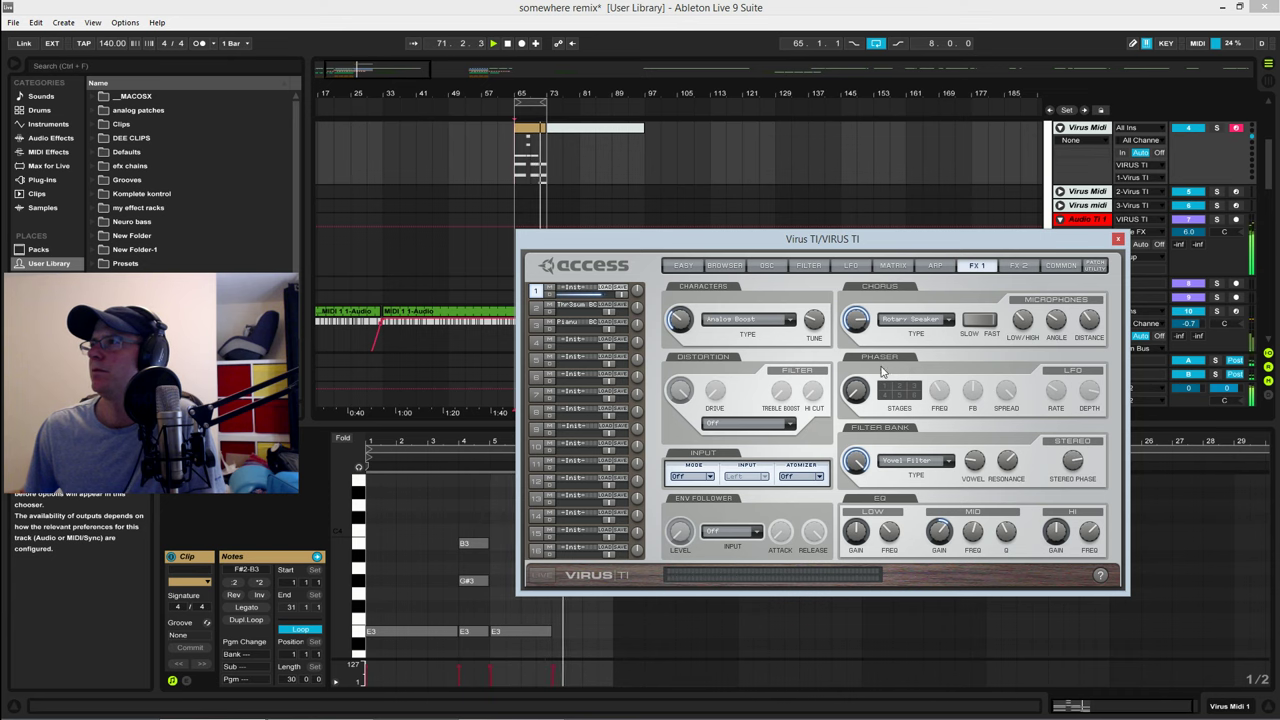
left_click(1118, 238)
Step: Move the Virus chord clip from bar 65 to bar 33 on its MIDI track
scroll(689, 181, "down", 2)
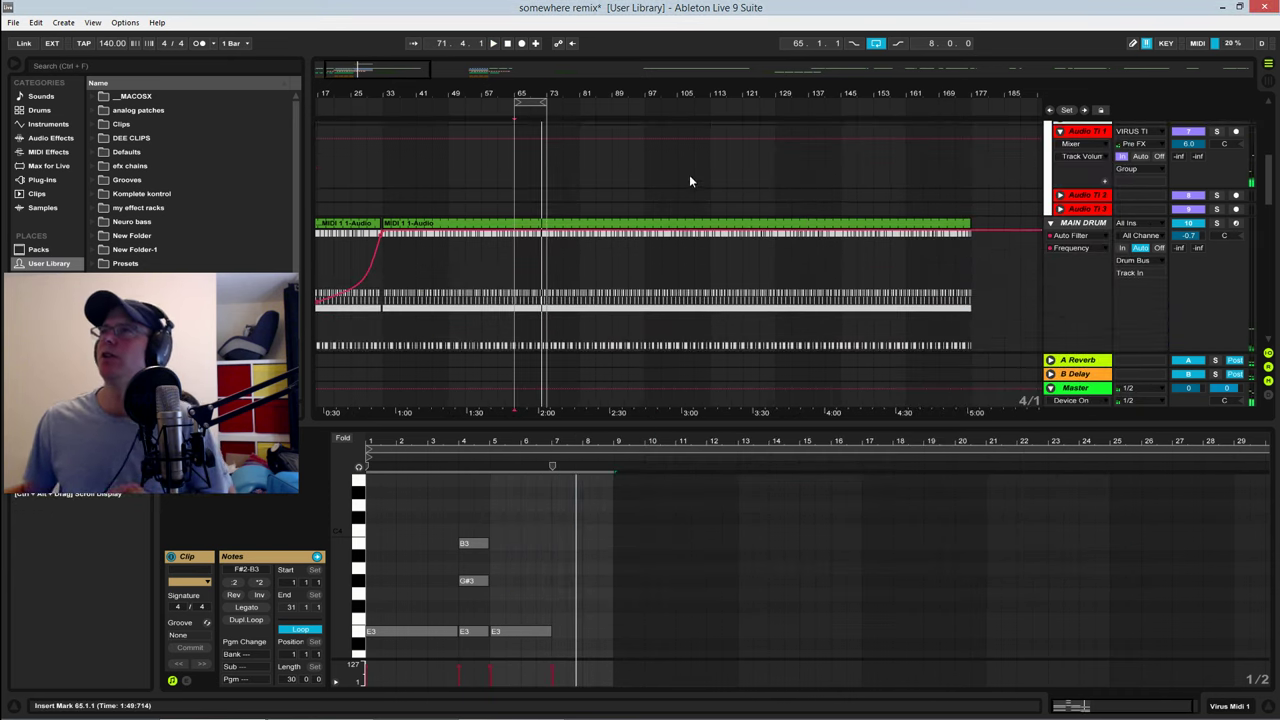
scroll(689, 181, "up", 6)
left_click_drag(609, 94, 609, 60)
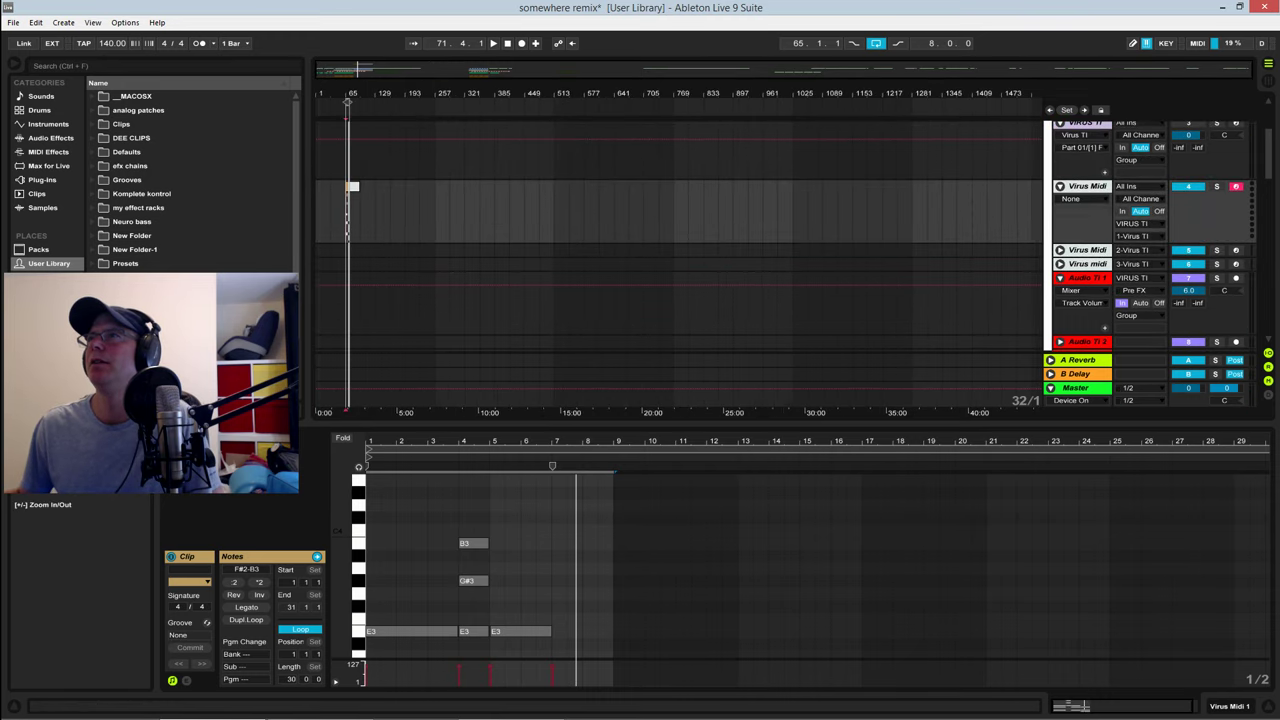
left_click(505, 93)
left_click_drag(352, 93, 352, 120)
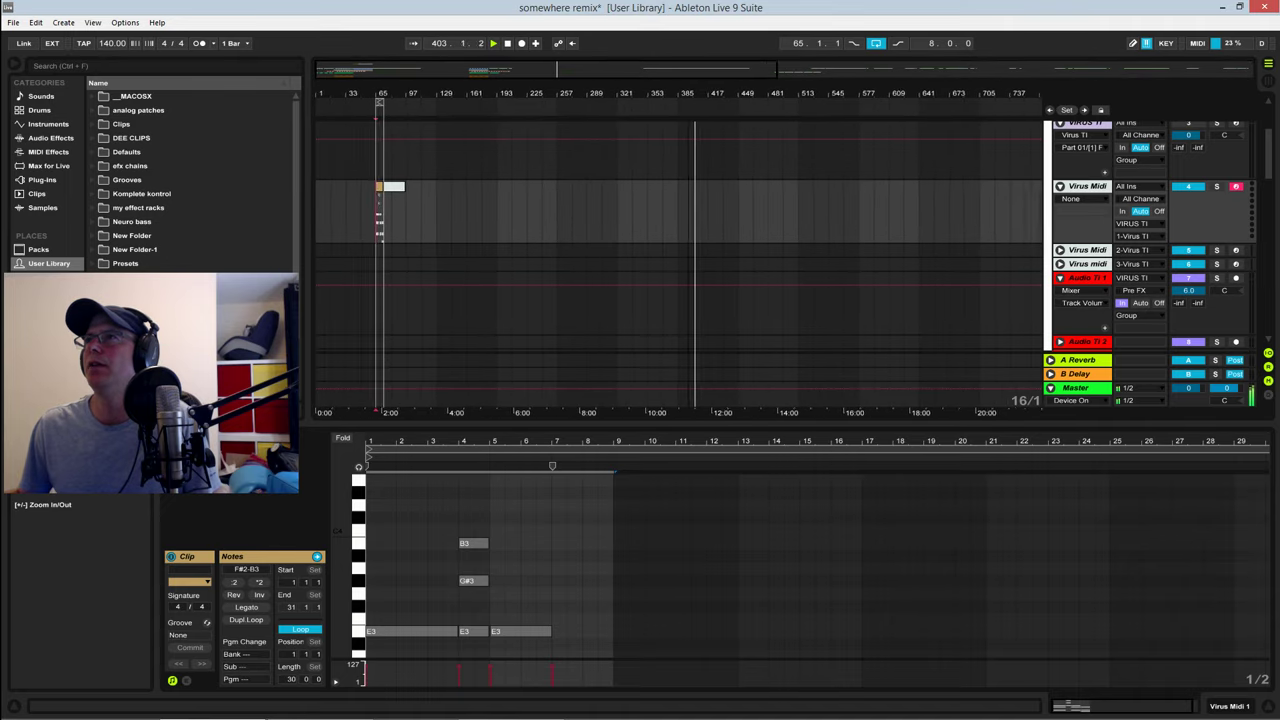
left_click(356, 192)
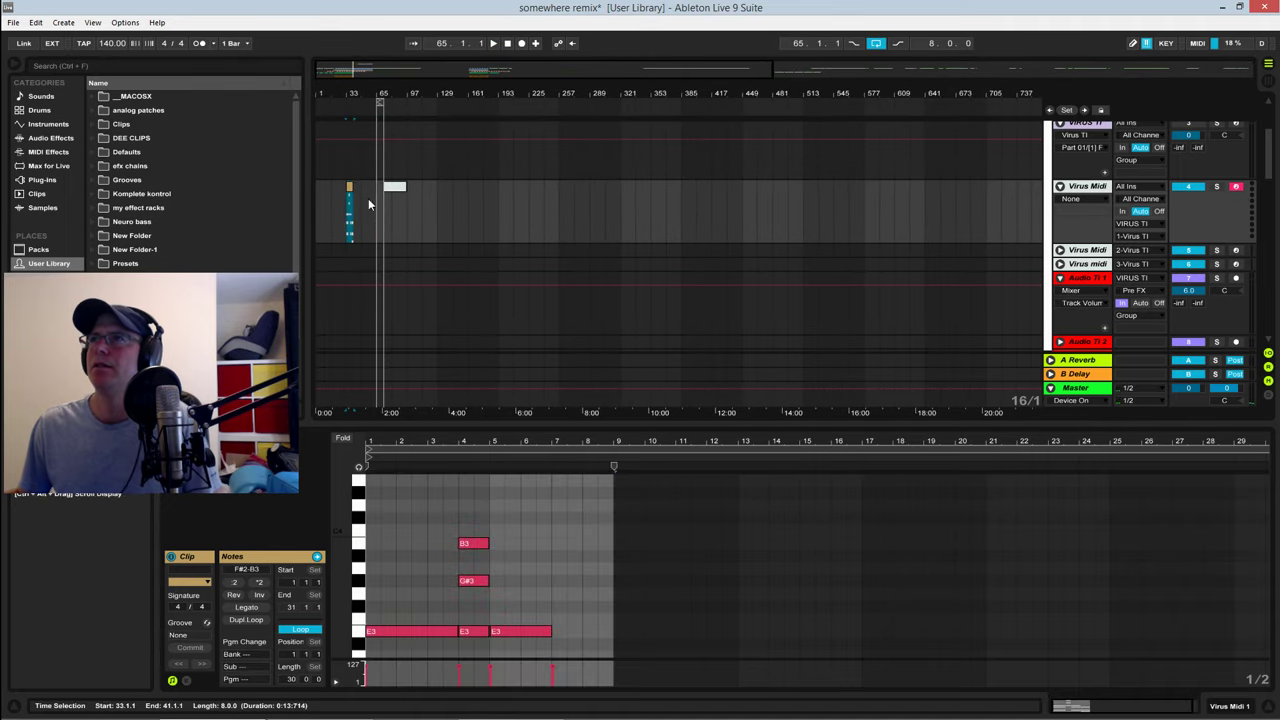
left_click_drag(360, 94, 360, 130)
scroll(405, 222, "left", 3)
left_click(405, 222)
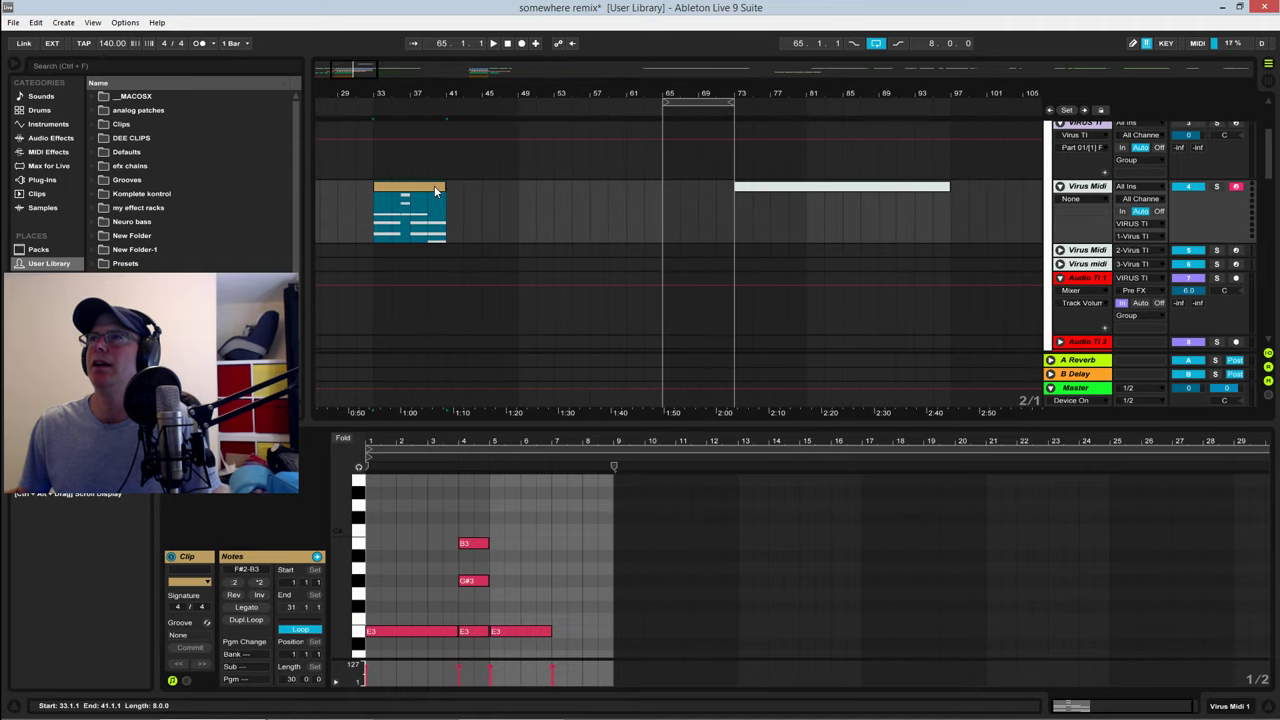
Step: Duplicate the chord clip three times to fill bars 33 to 65, and start playback from bar 33
key("ctrl+d")
key("ctrl+d")
key("ctrl+d")
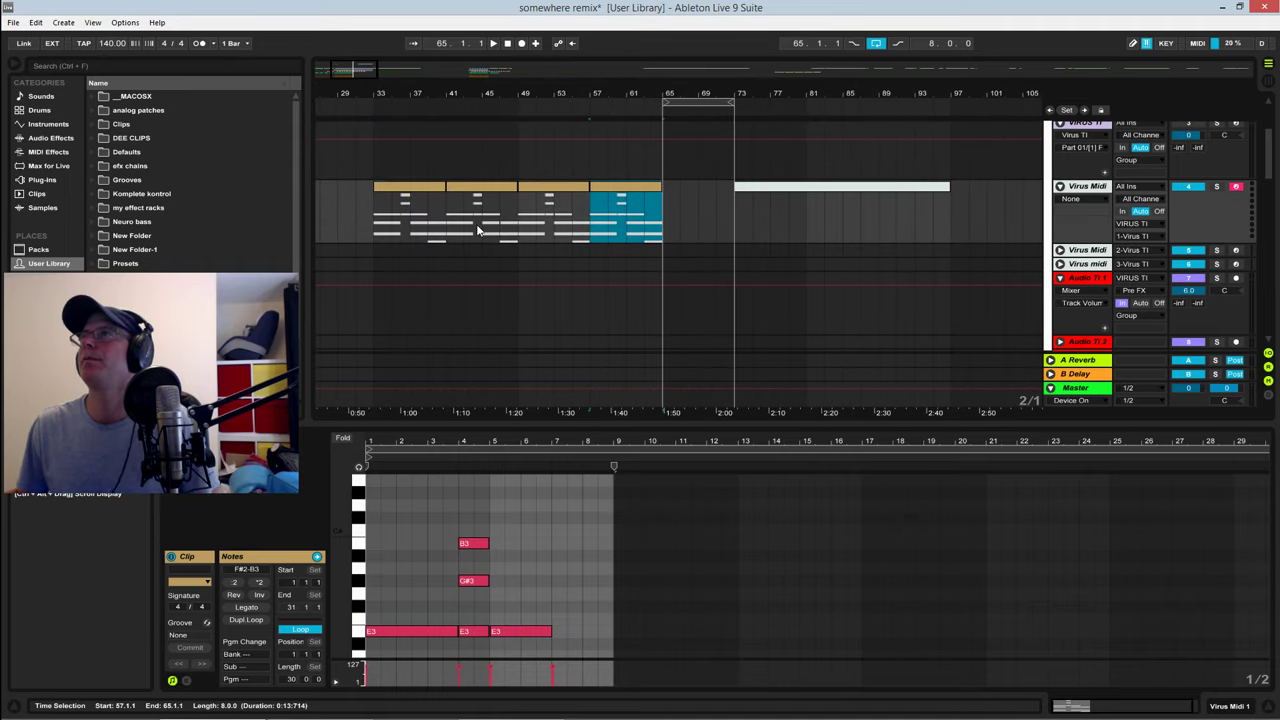
left_click(392, 213)
key("space")
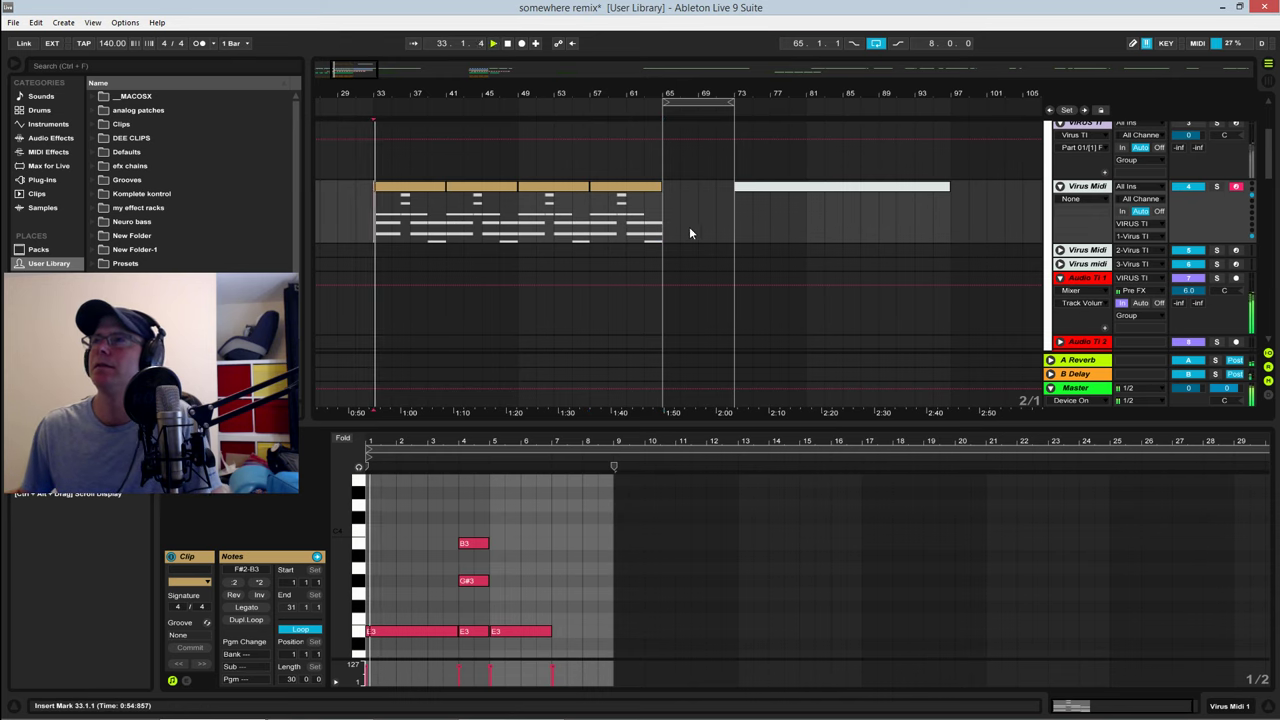
Step: Copy the four chord clips starting at bar 33 to bar 73 of the same Virus Midi track
scroll(686, 229, "down", 1)
scroll(865, 238, "up", 2)
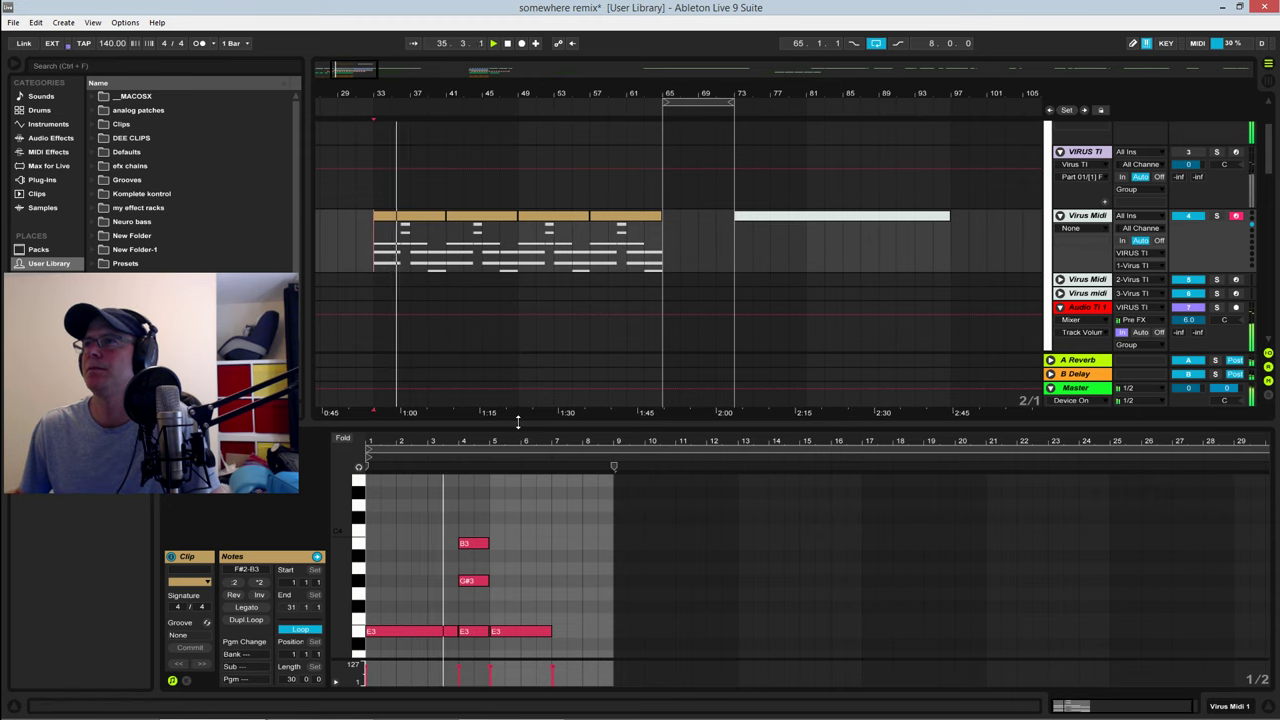
scroll(500, 336, "down", 2)
scroll(468, 268, "down", 2)
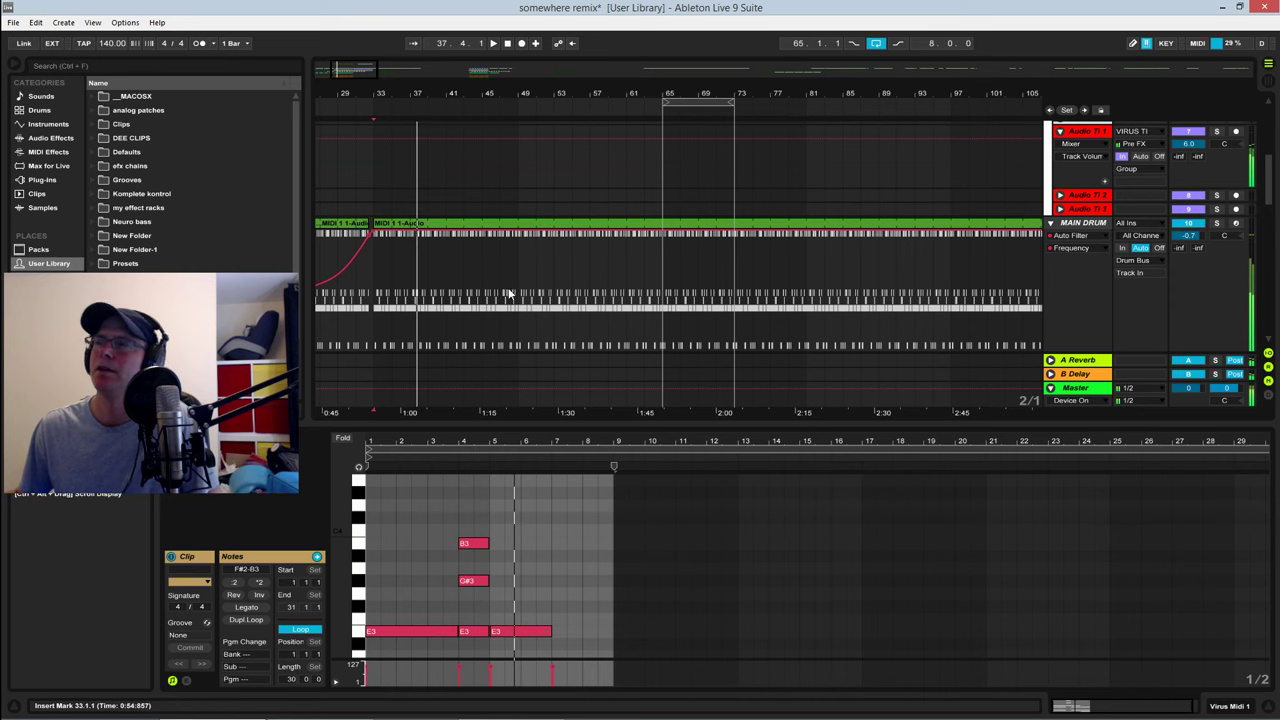
scroll(491, 323, "down", 3)
scroll(440, 300, "up", 2)
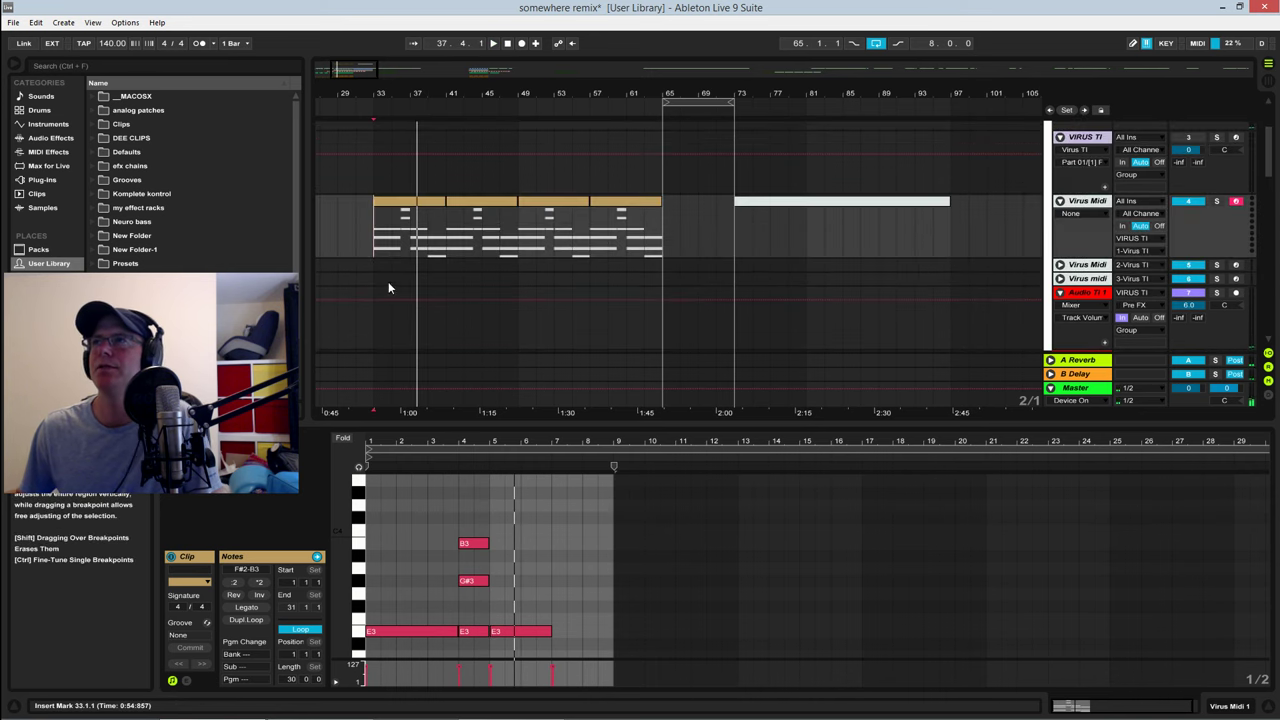
left_click_drag(374, 222, 988, 224)
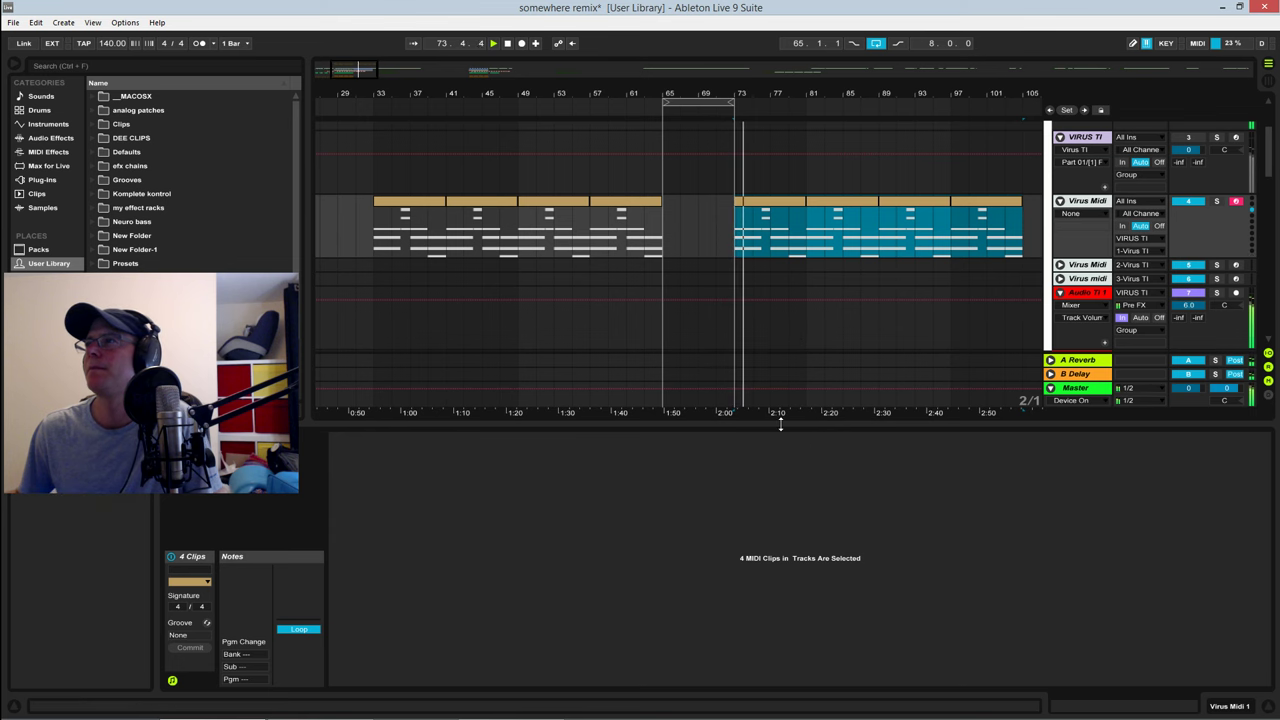
Step: Copy the first 20 Massive bass clip over the Virus chord clip at bar 33
left_click_drag(777, 424, 777, 690)
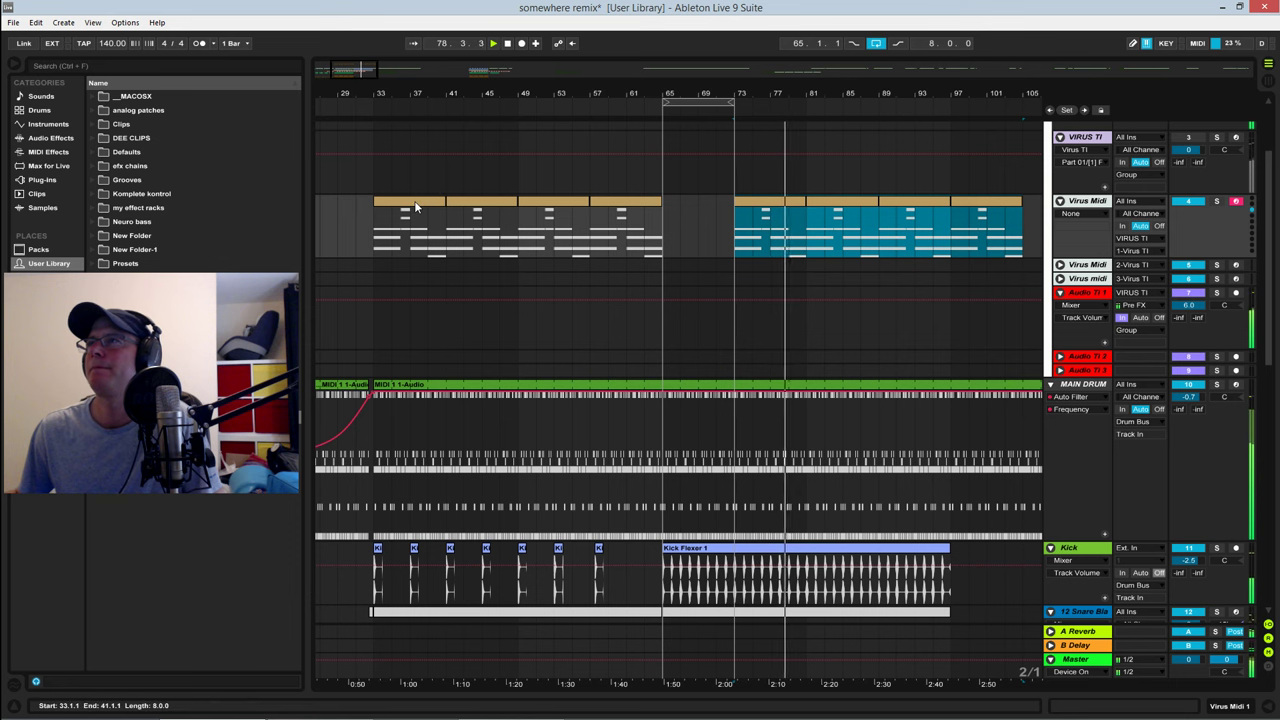
scroll(440, 338, "down", 15)
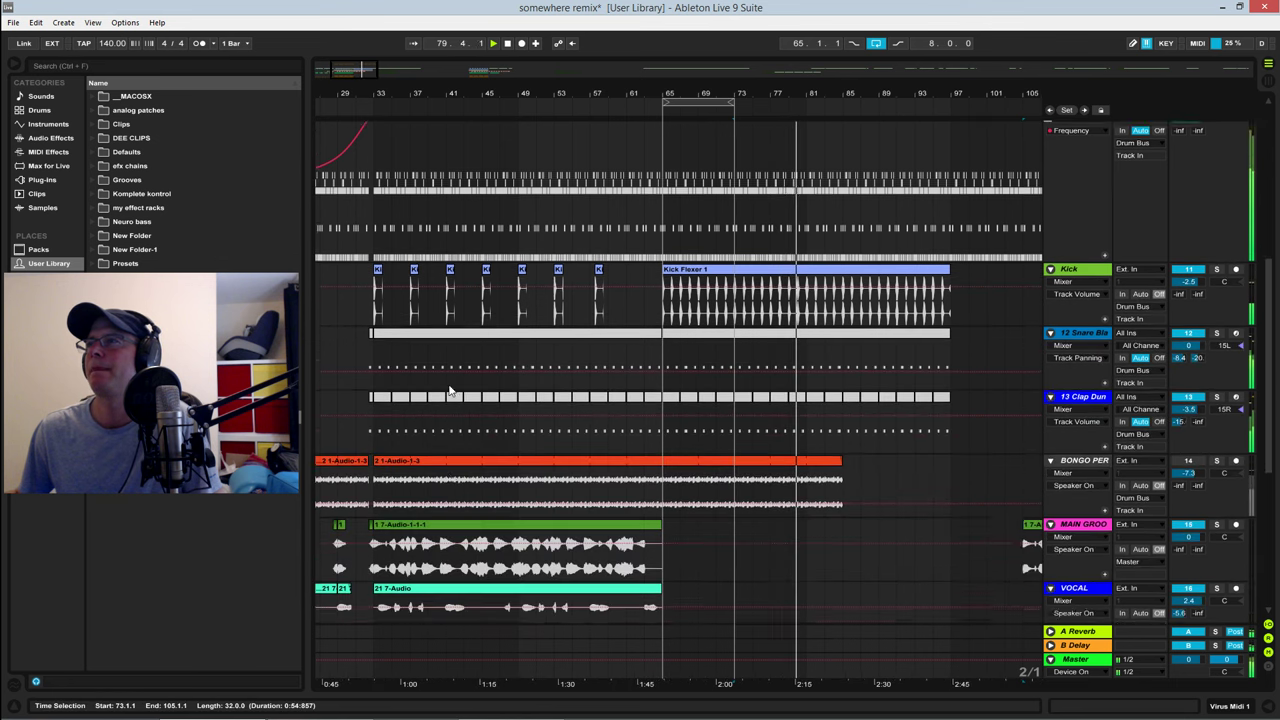
key("space")
left_click(430, 505)
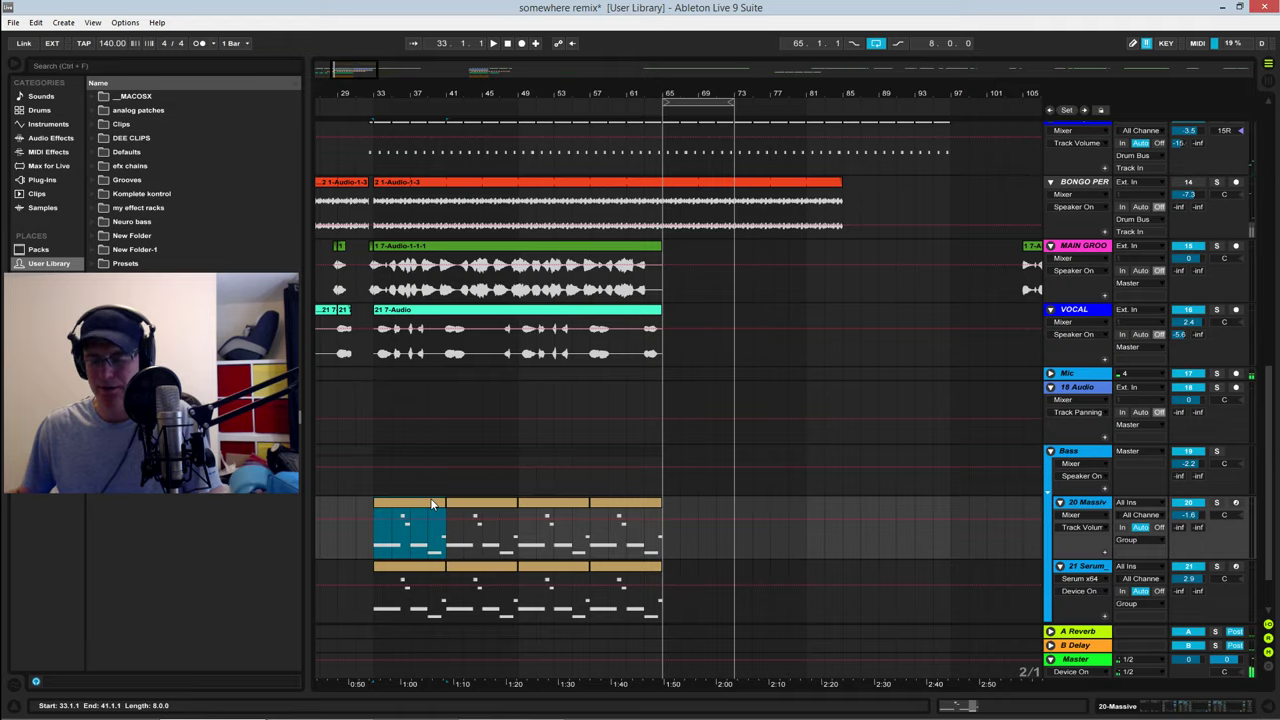
scroll(432, 503, "up", 15)
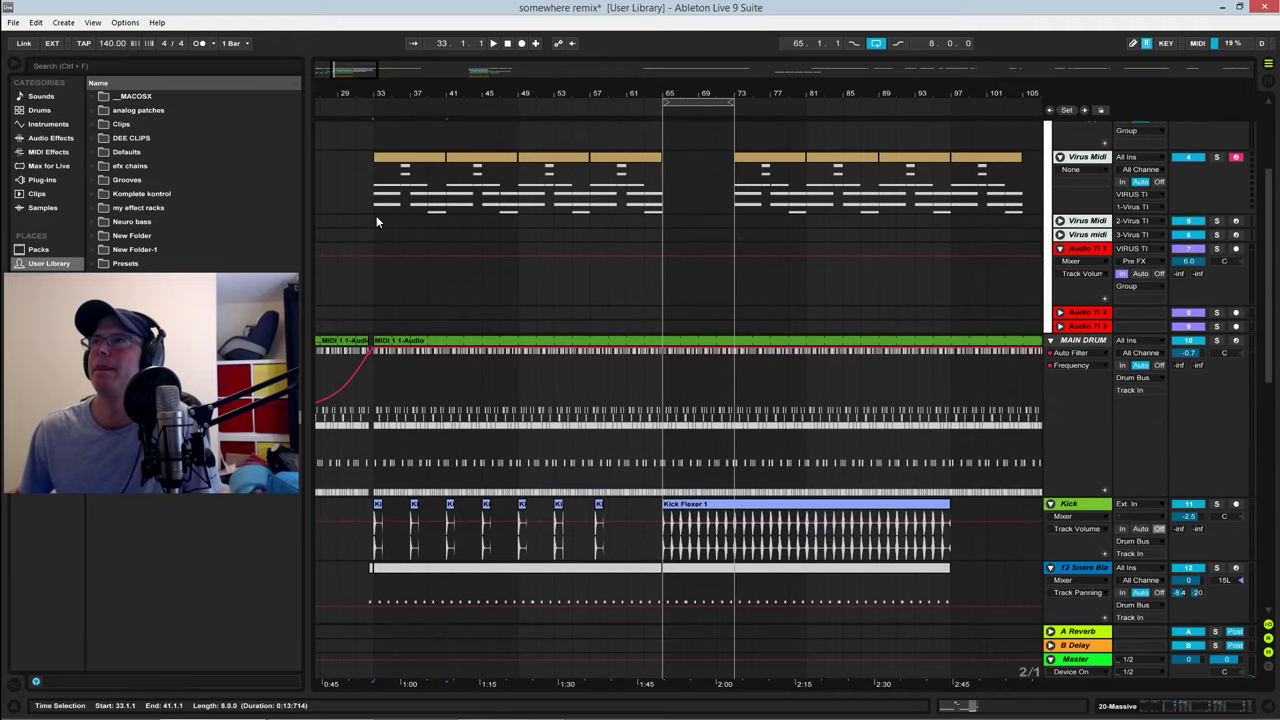
left_click(374, 197)
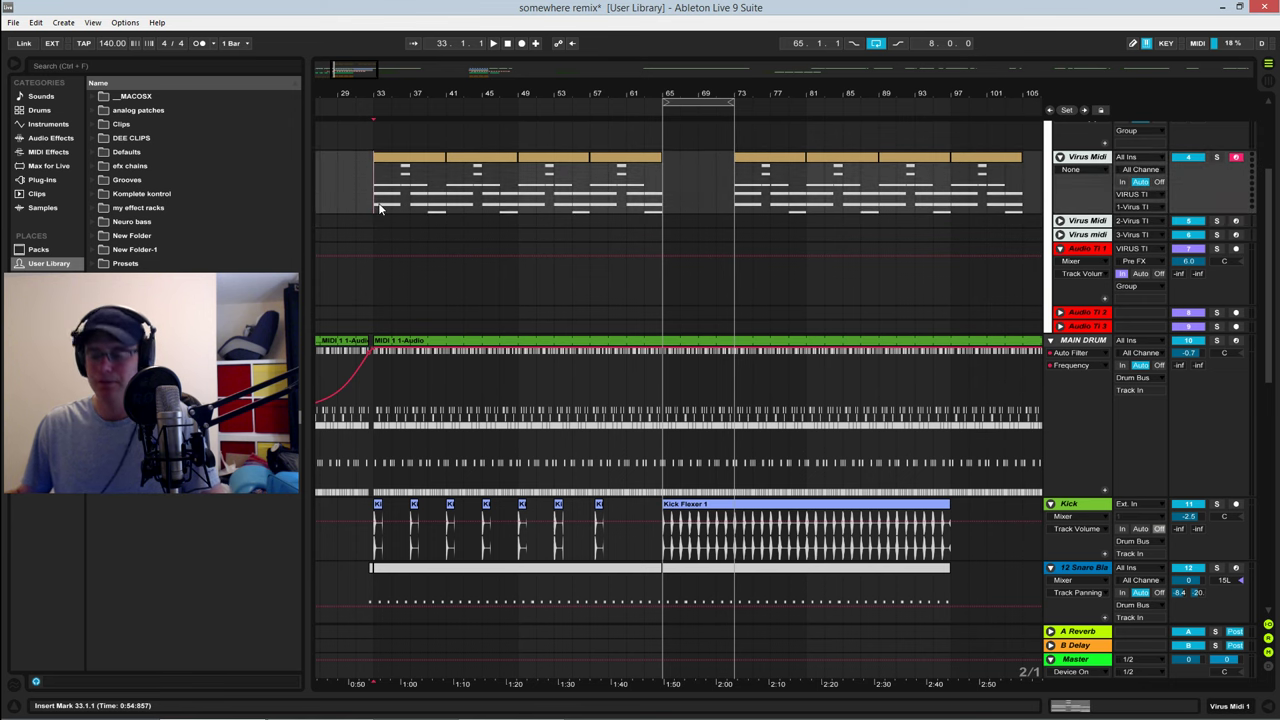
left_click(379, 208)
Step: Open the pasted clip's notes enlarged and stack E2 and G2 copies above the first C2 note
key("shift+Tab")
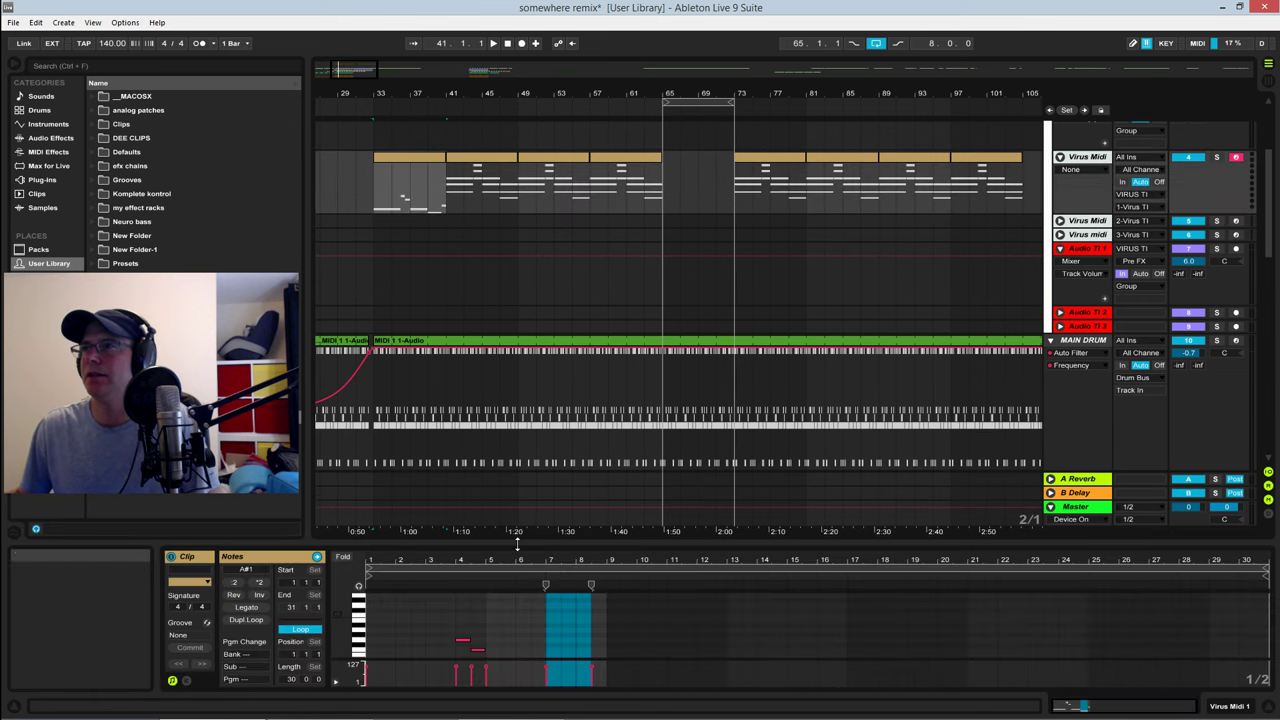
left_click_drag(517, 543, 525, 158)
double_click(360, 495)
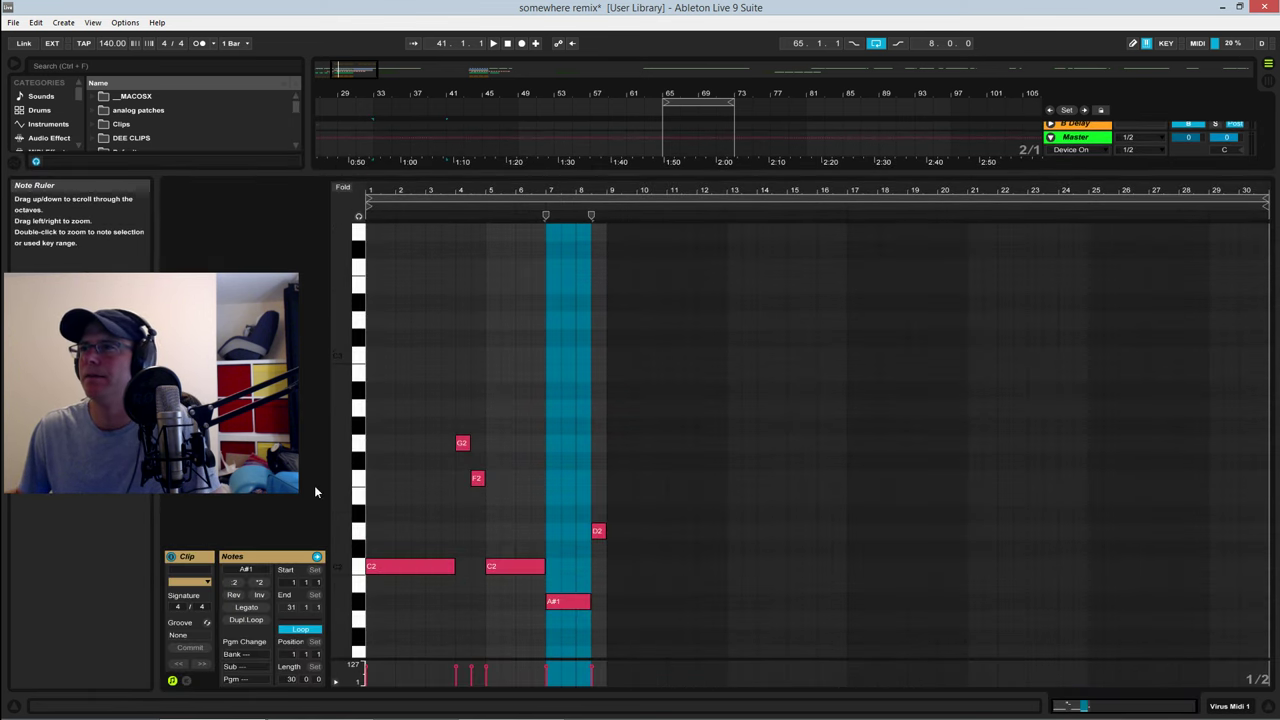
left_click(378, 568)
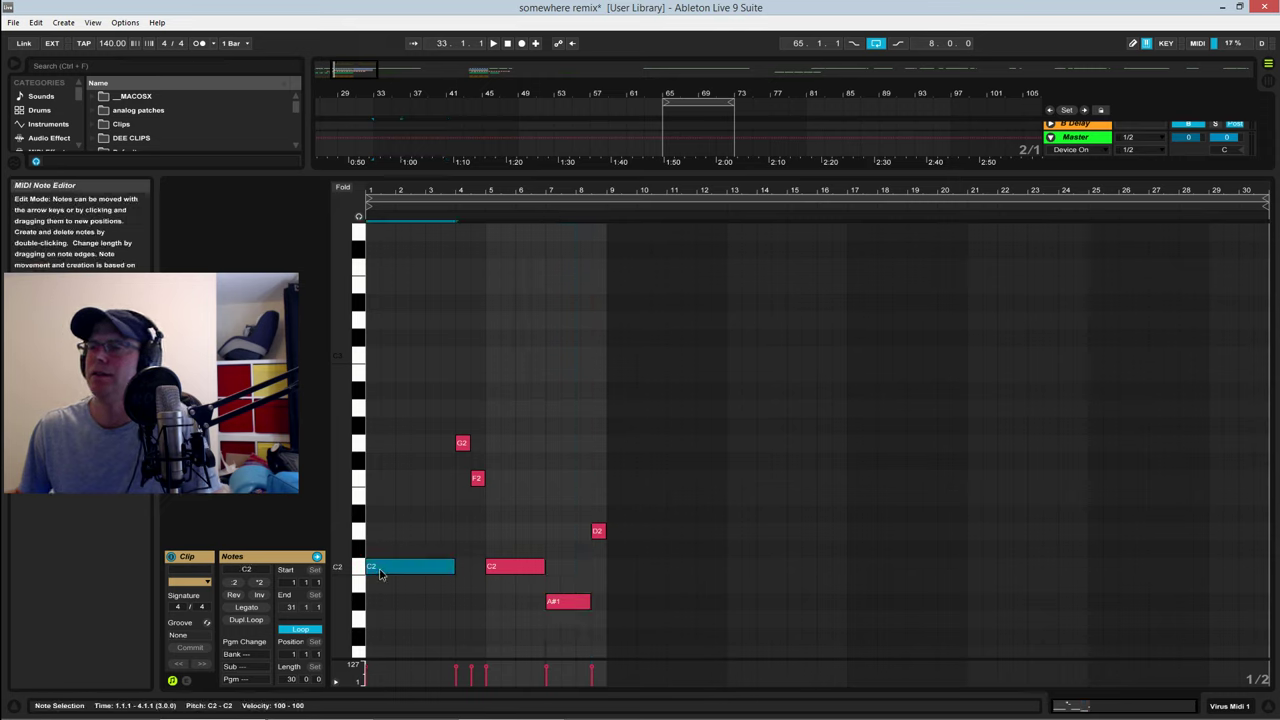
left_click_drag(380, 573, 380, 445)
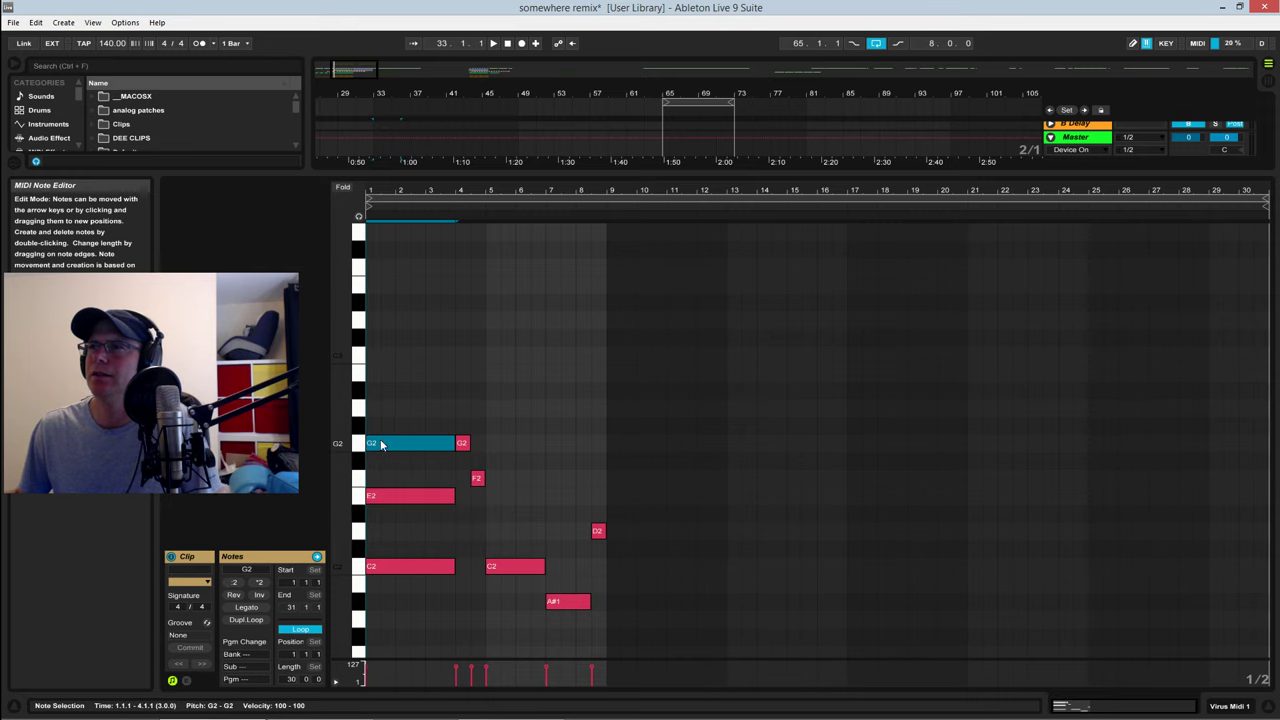
Step: Delete the bass notes after the C2, E2 and G2 chord, lengthen the chord to eight bars, and play it
left_click_drag(458, 418, 524, 570)
left_click_drag(567, 620, 593, 618)
key("Delete")
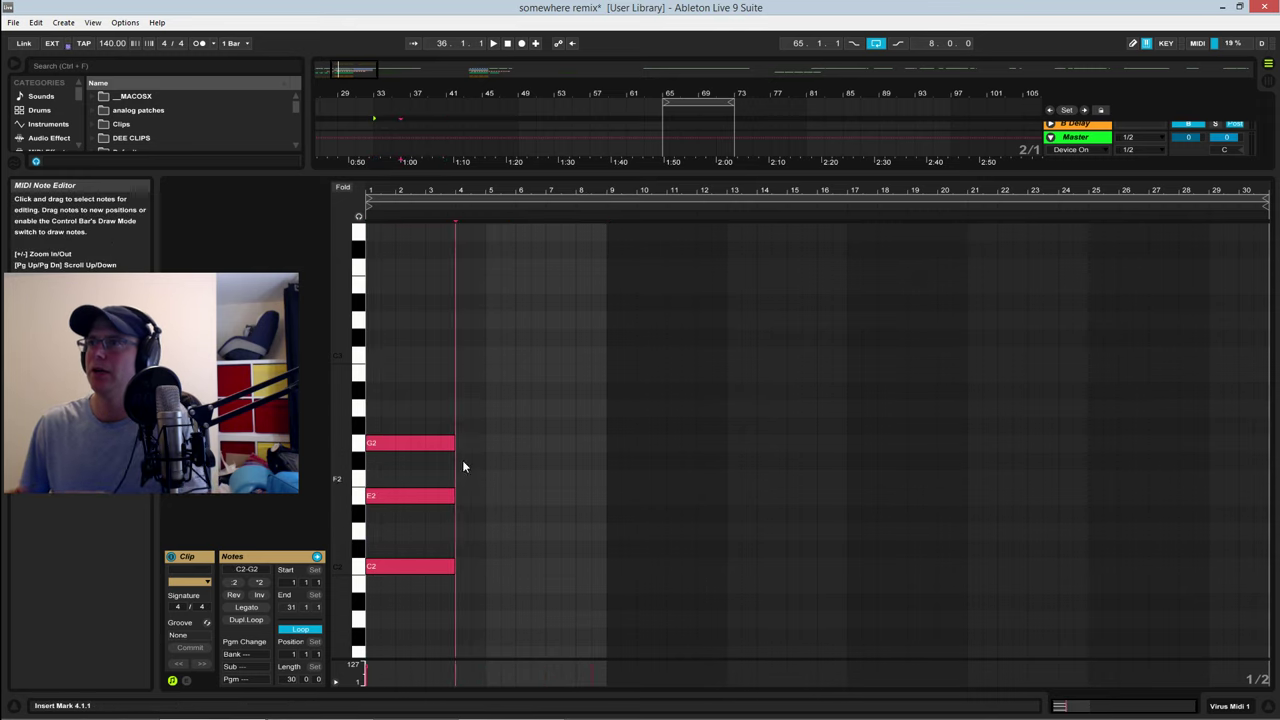
left_click_drag(460, 372, 606, 566)
key("space")
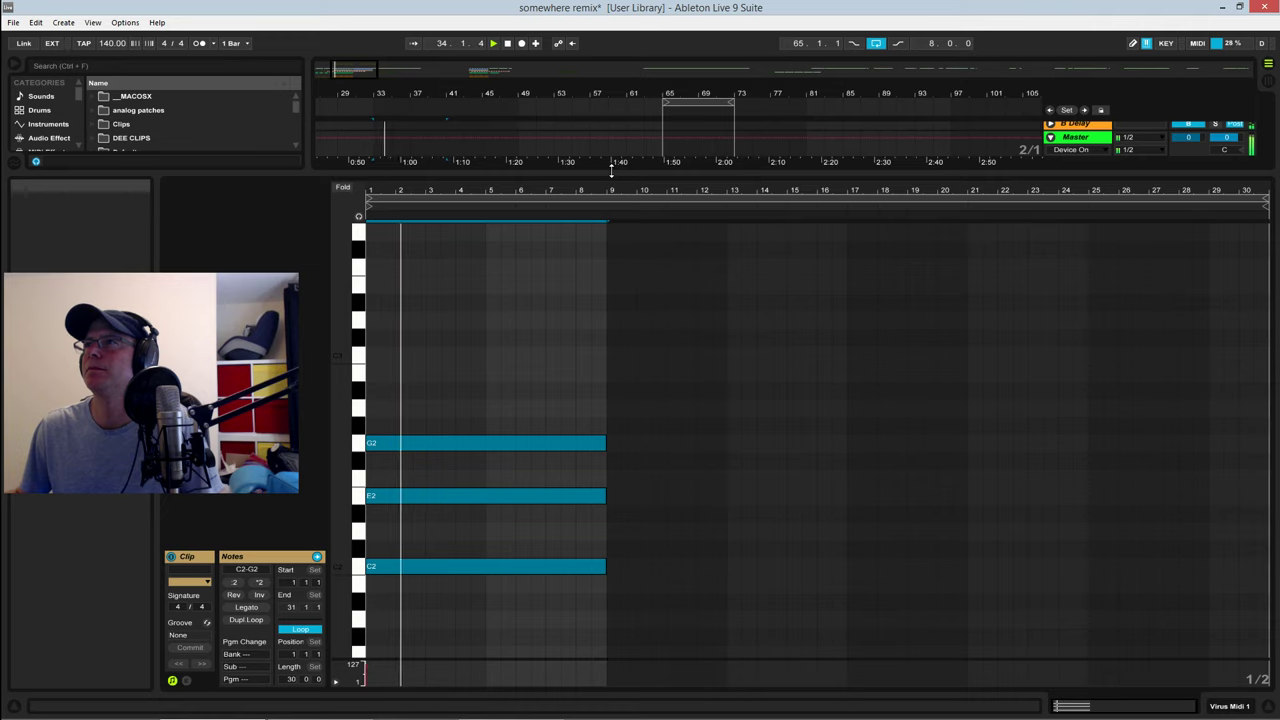
Step: Solo the first Virus Midi track together with Audio TI 1, and stop playback after listening
left_click_drag(611, 177, 614, 343)
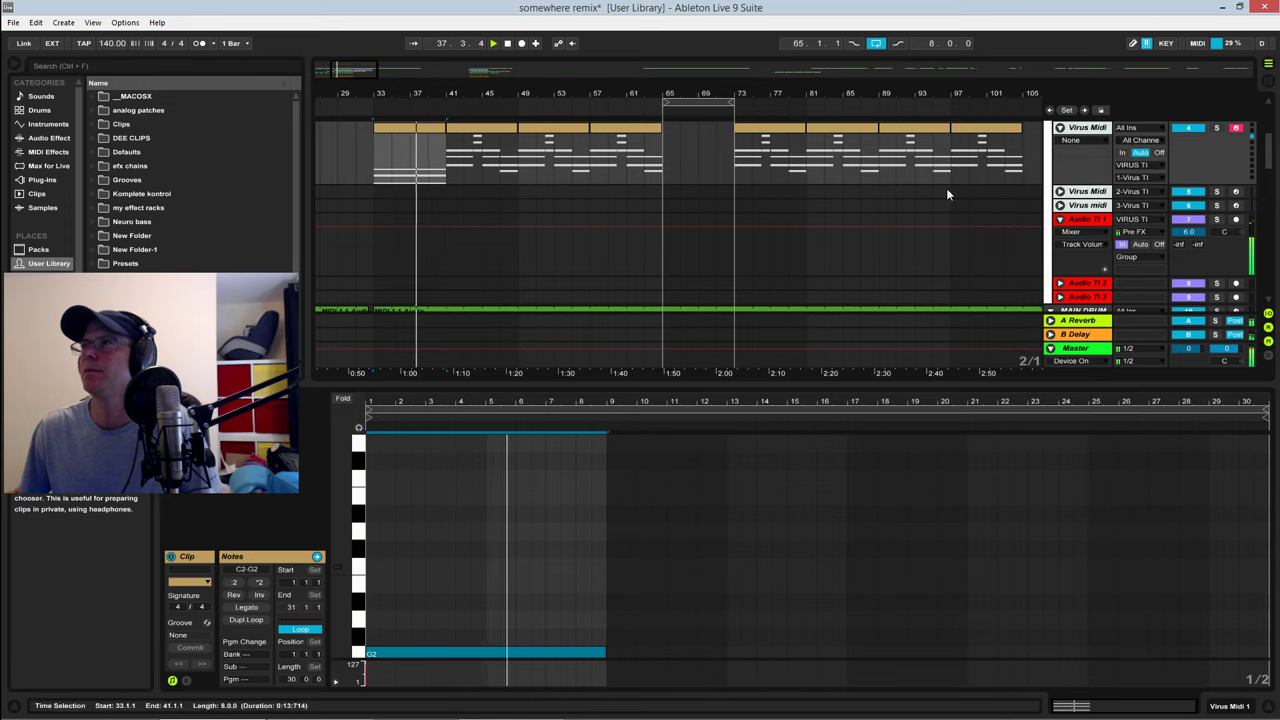
left_click(1220, 219)
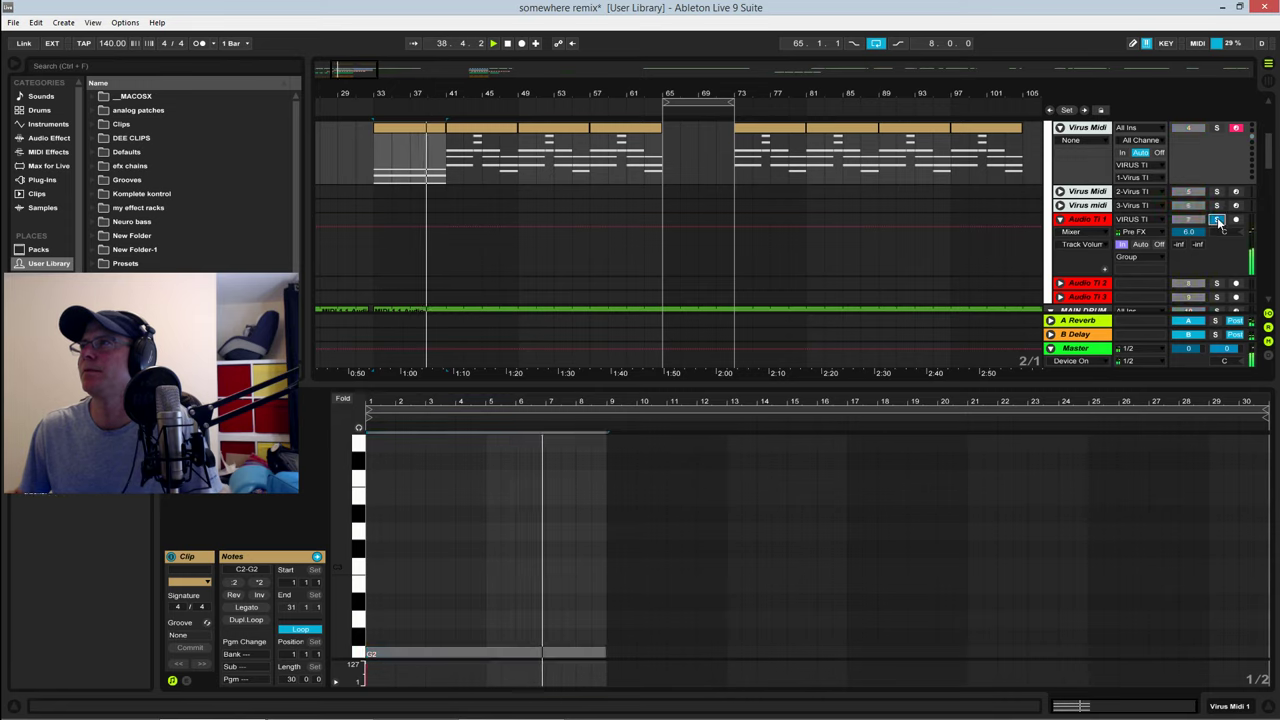
left_click(1217, 219)
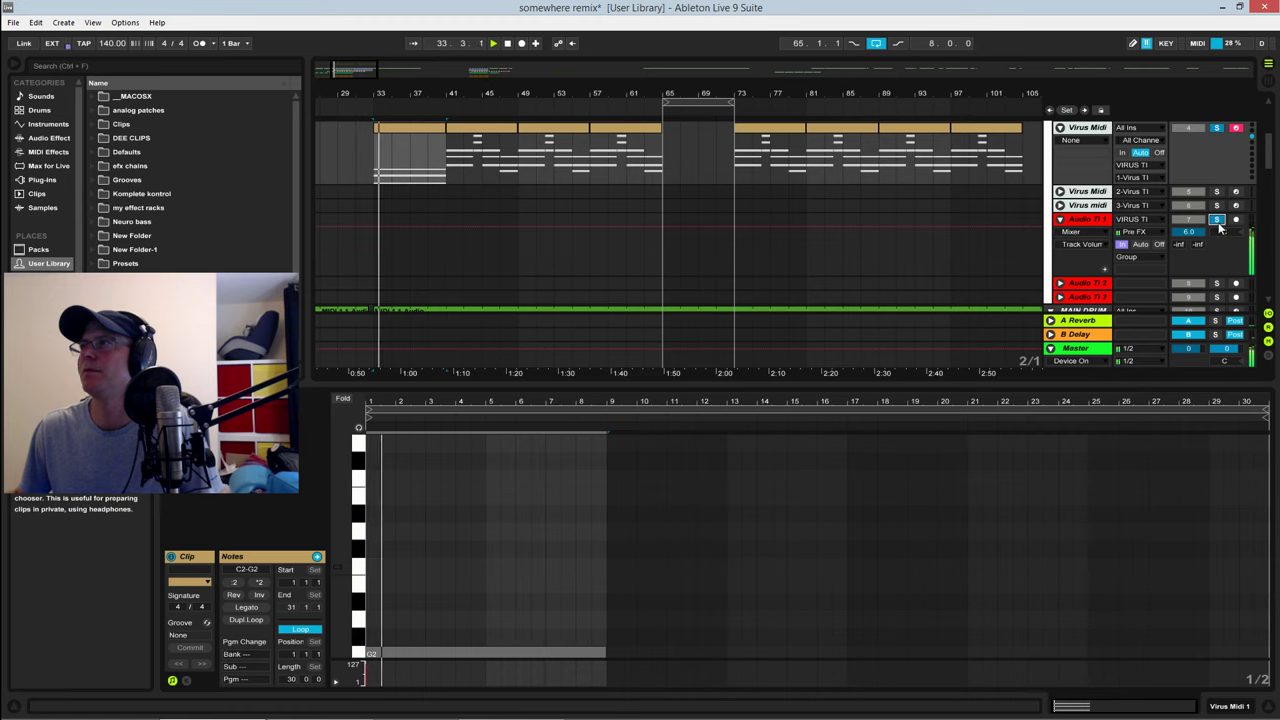
key("space")
Step: Transpose all notes of the bar 33 chord up one octave to C3, E3 and G3, and play them
left_click(484, 503)
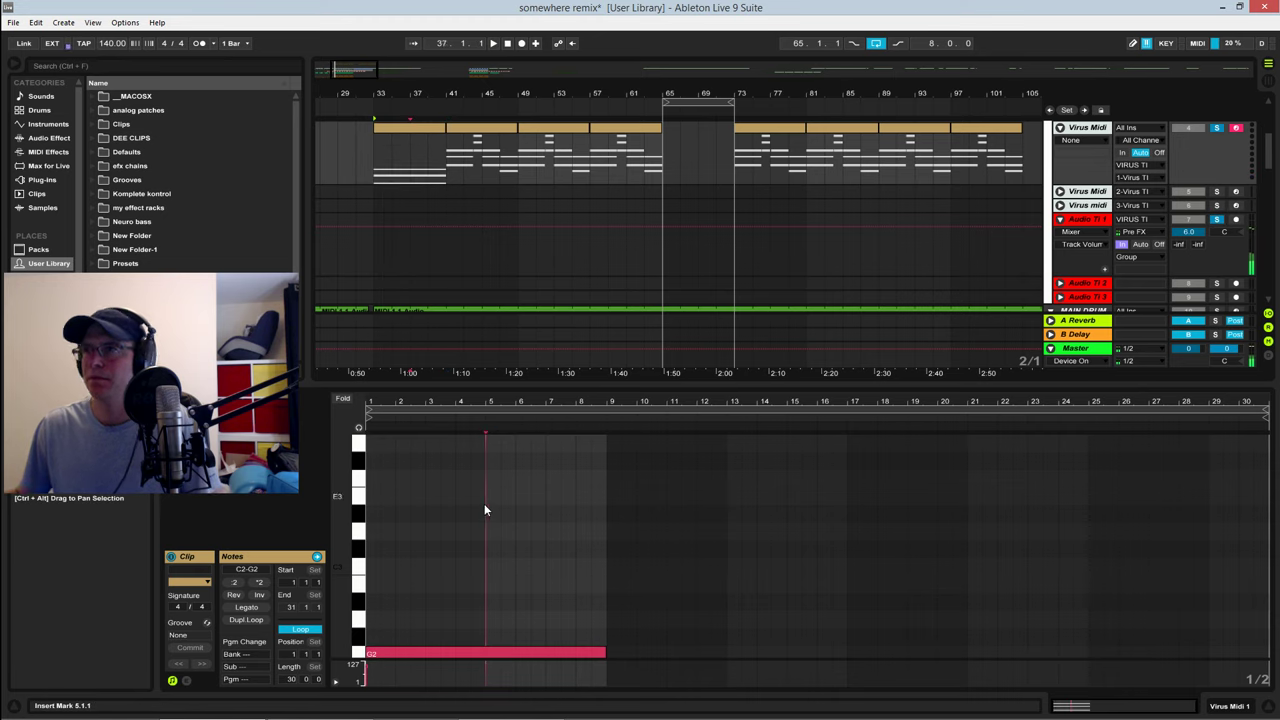
key("ctrl+a")
key("shift+Up")
key("space")
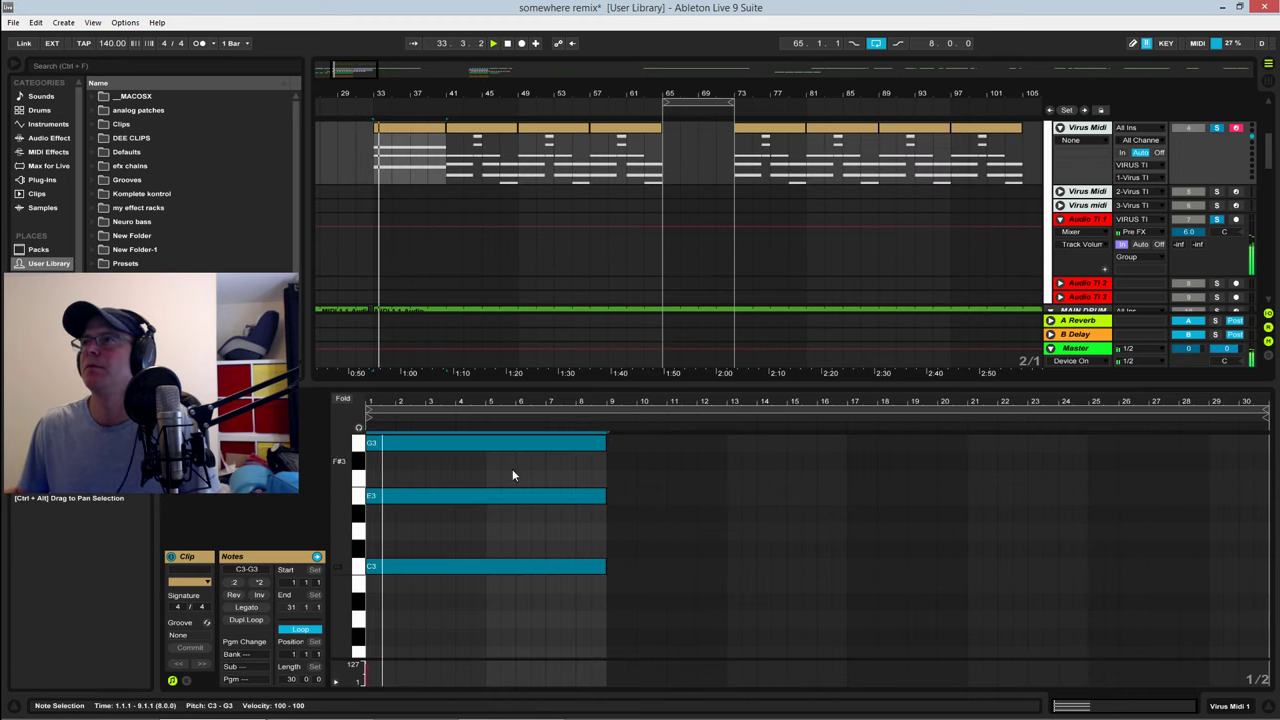
Step: Open the BONGO PERC track's devices and copy its Kick-sidechained Compressor
left_click_drag(700, 385, 700, 504)
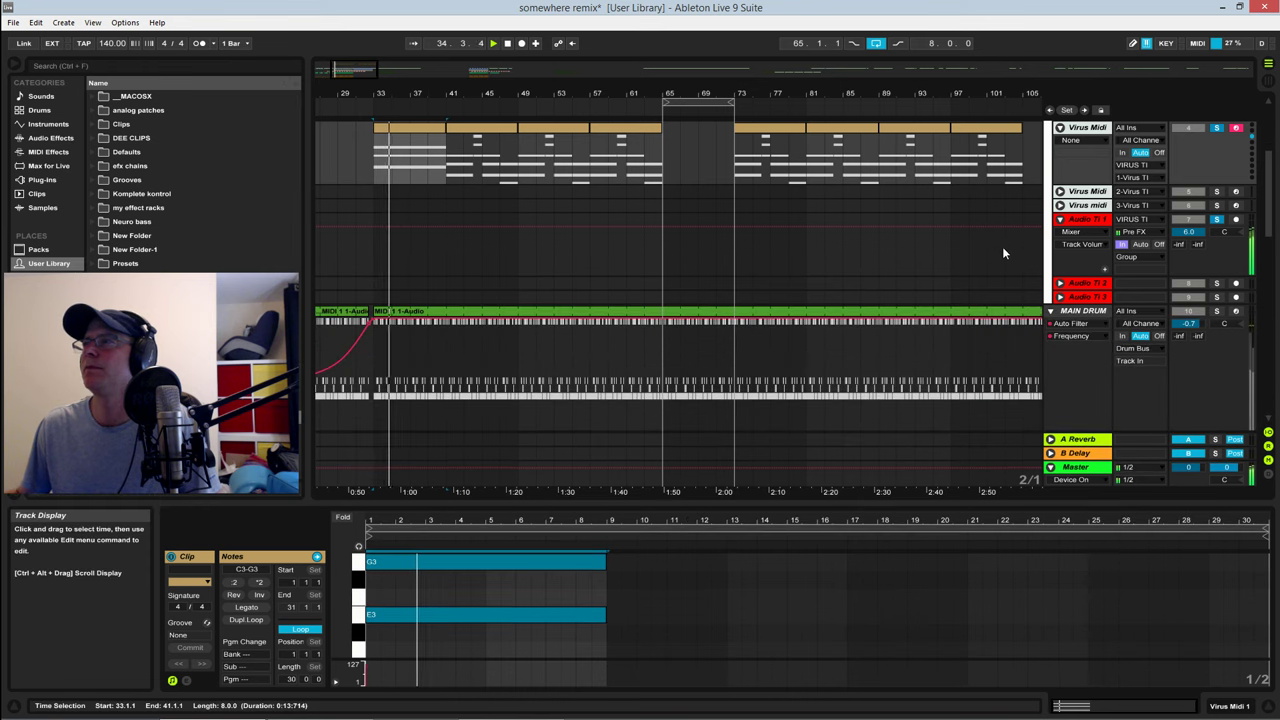
scroll(1002, 246, "down", 1)
left_click(1090, 352)
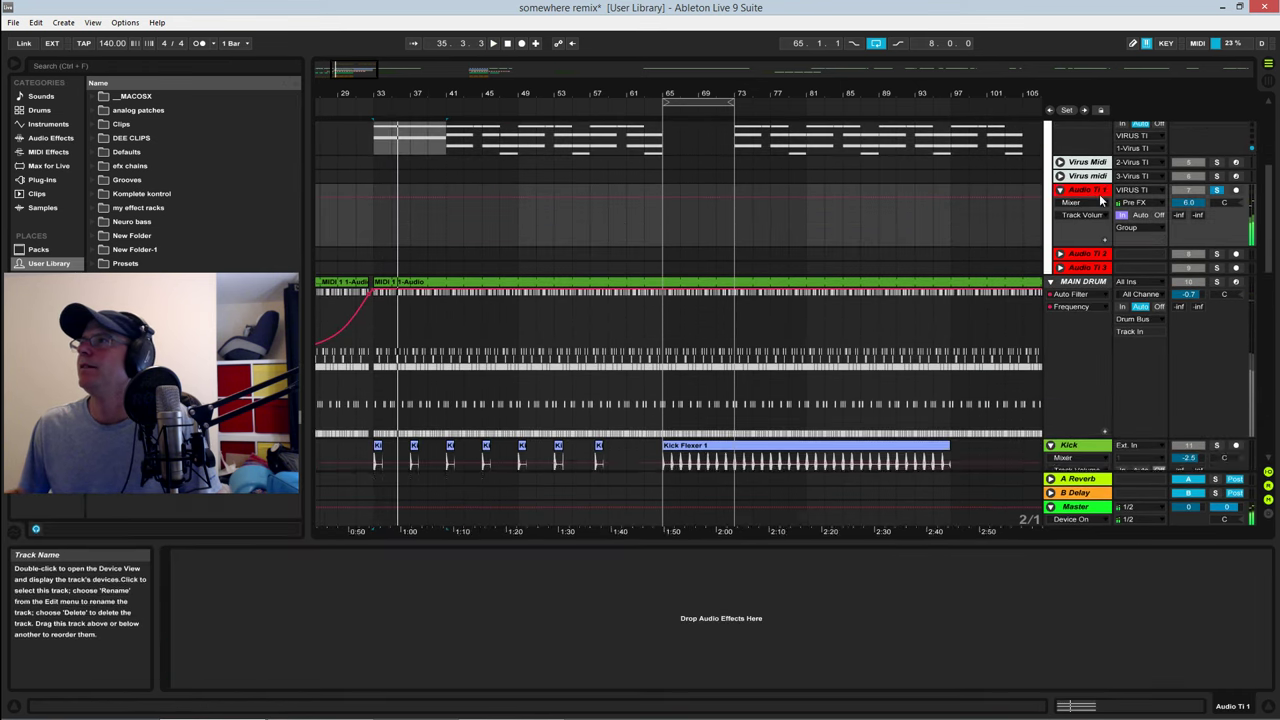
scroll(1092, 353, "down", 2)
scroll(1085, 385, "down", 5)
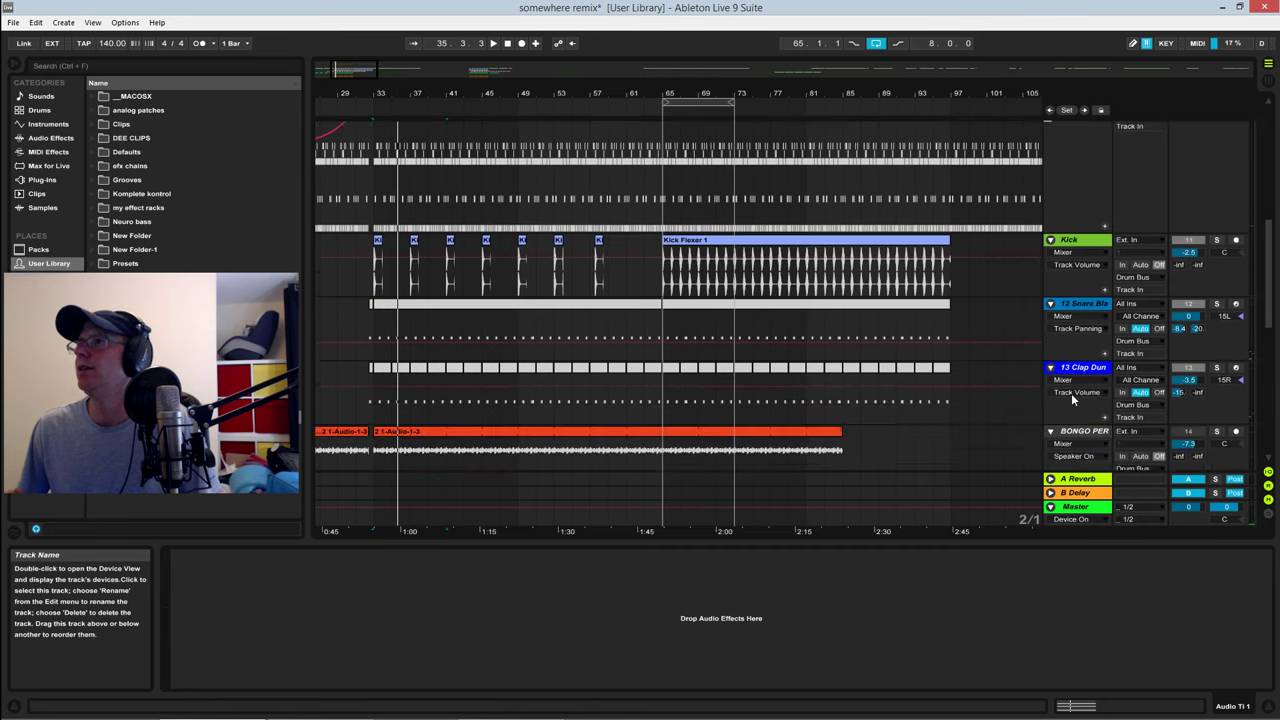
left_click(1081, 348)
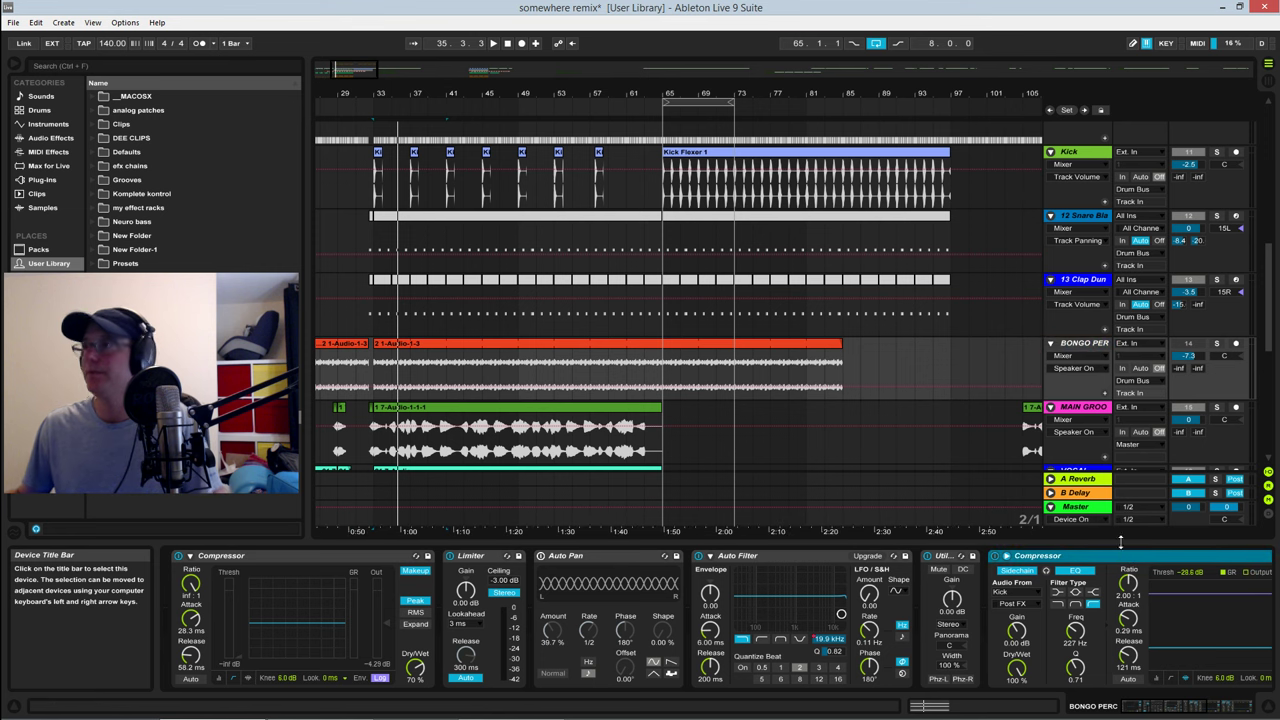
Step: Paste the copied Compressor onto Audio TI 1 and, during playback, lower its threshold to -41.5 dB
scroll(1065, 290, "up", 5)
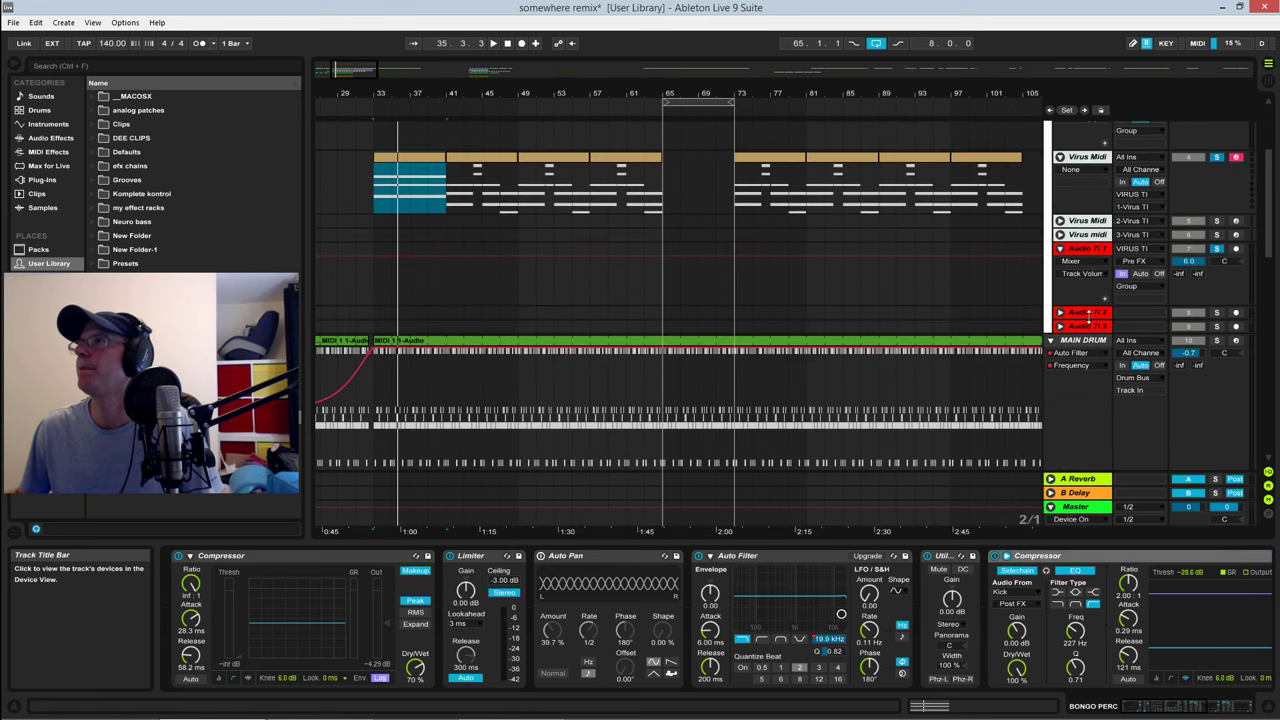
left_click(1085, 250)
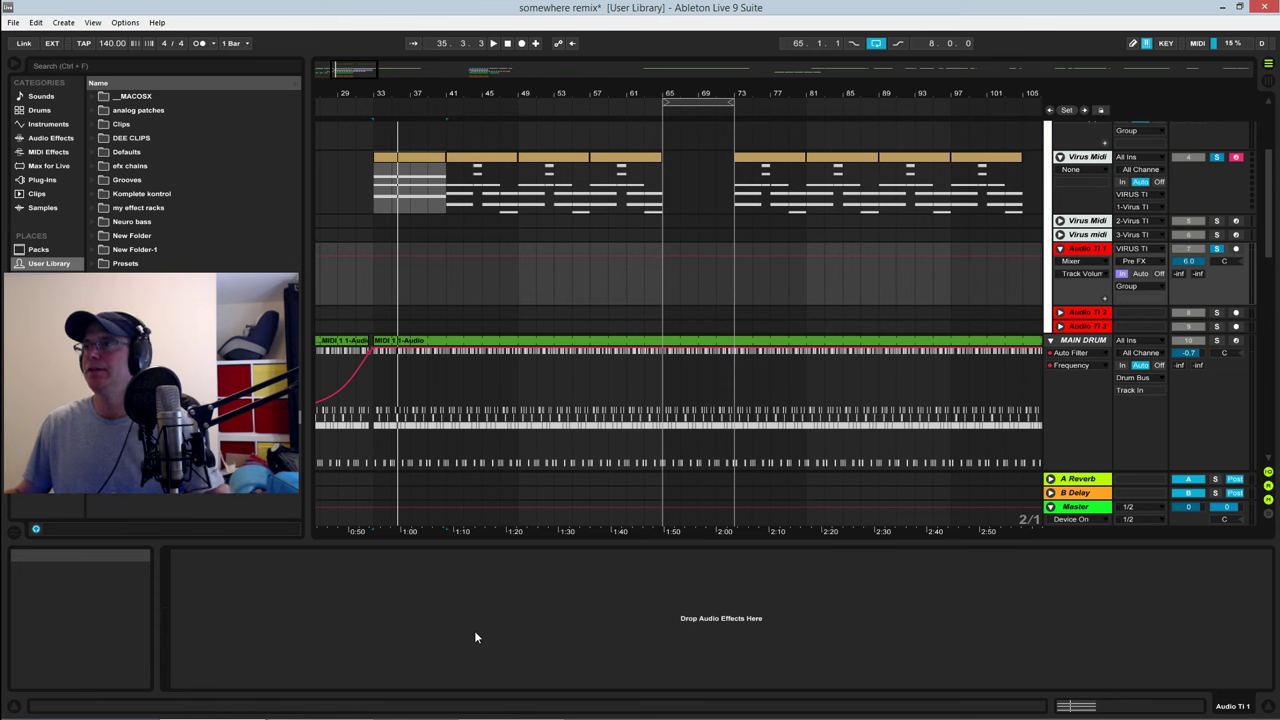
key("ctrl+v")
key("space")
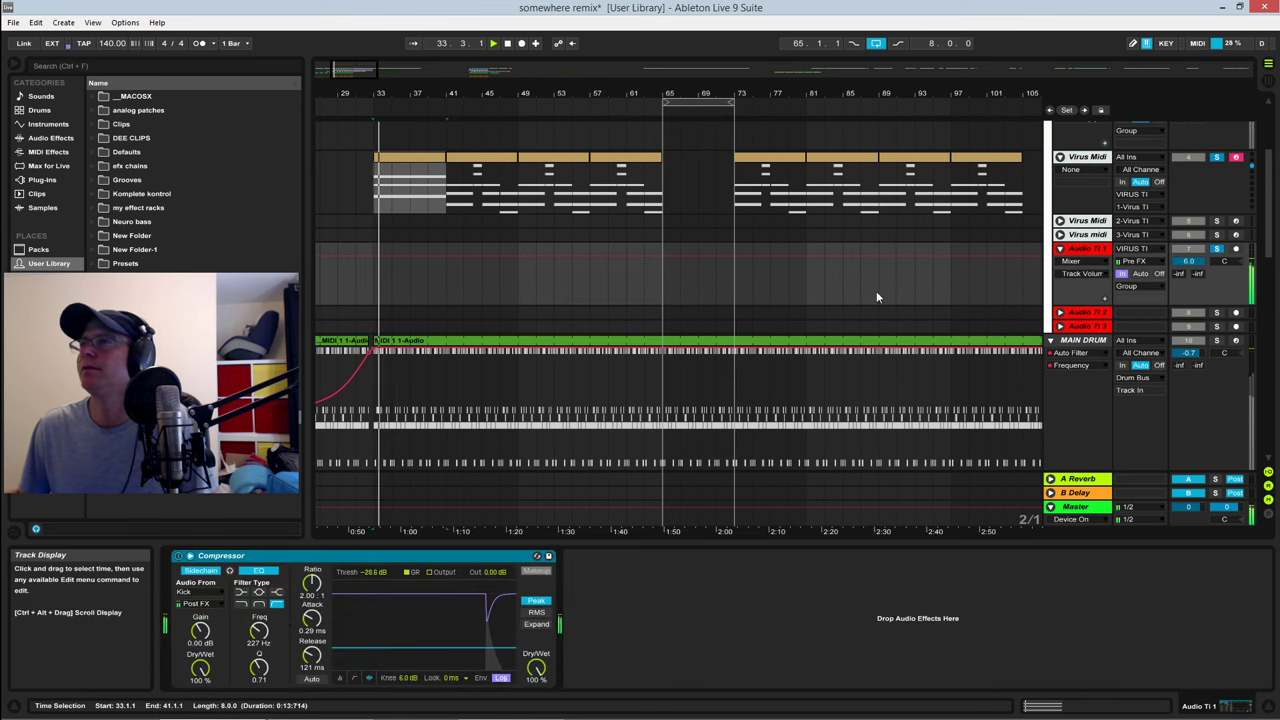
left_click_drag(385, 650, 385, 657)
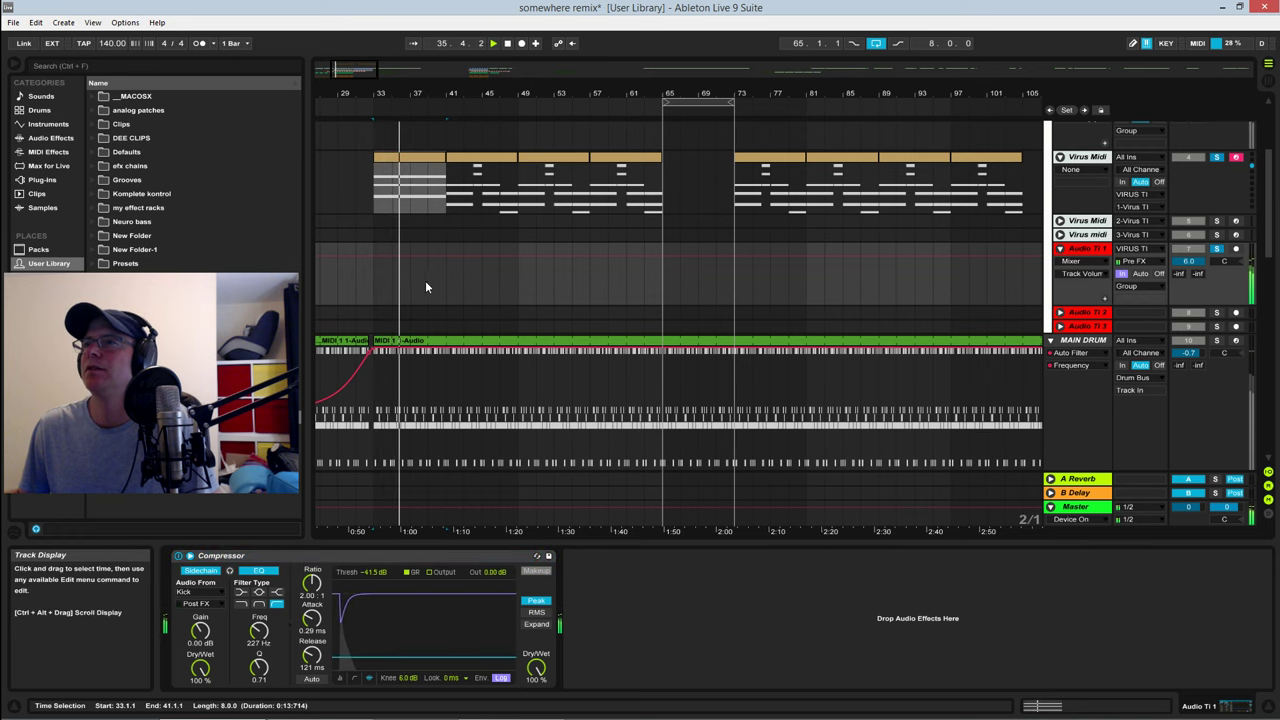
Step: Replace the short kick clips on the Kick track from bar 33 to 65 with a copy of Kick Flexer 1, and play
scroll(474, 287, "down", 5)
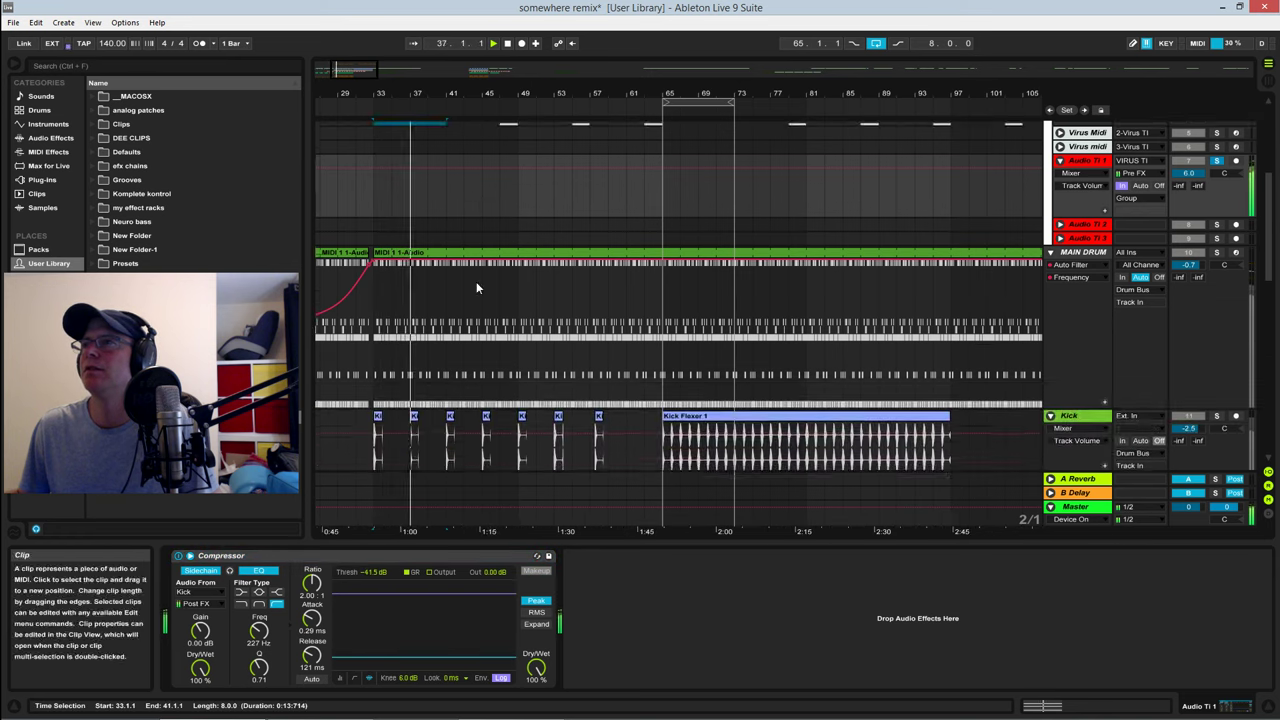
key("space")
left_click(433, 368)
left_click(433, 368)
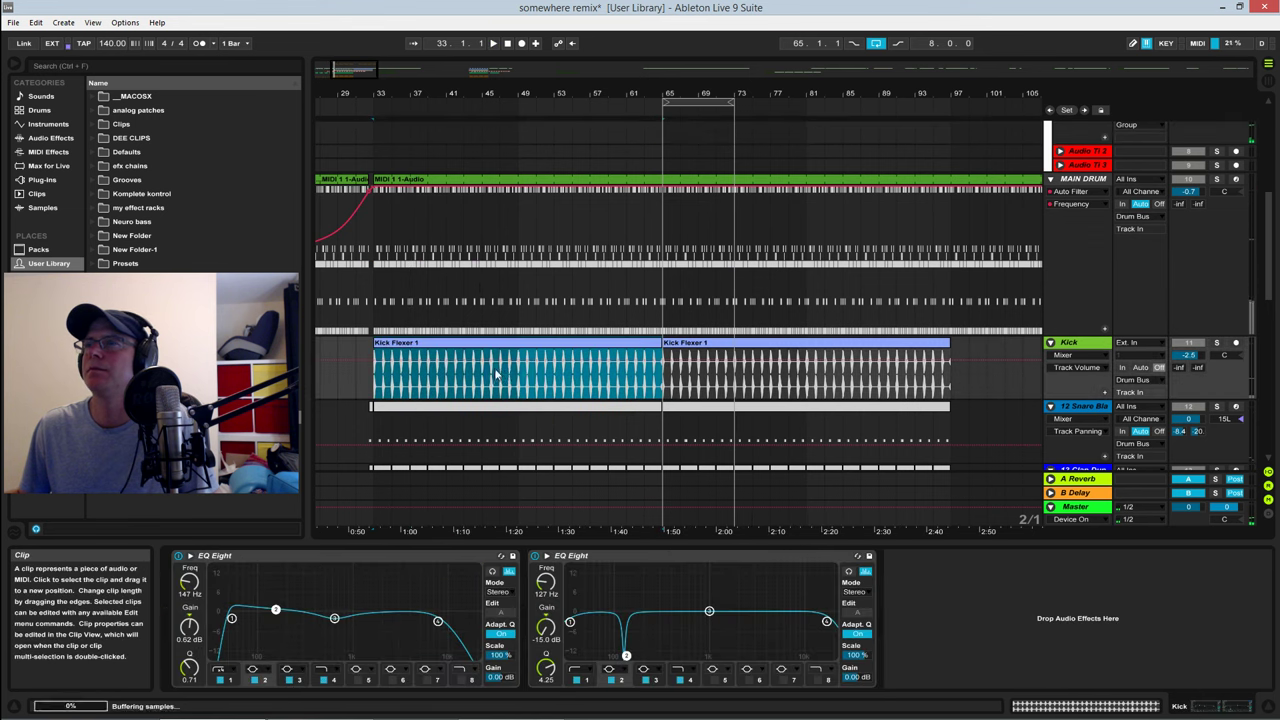
key("space")
Step: Unsolo the first Virus Midi track and Audio TI 1, and play the full mix from bar 33
scroll(818, 300, "up", 5)
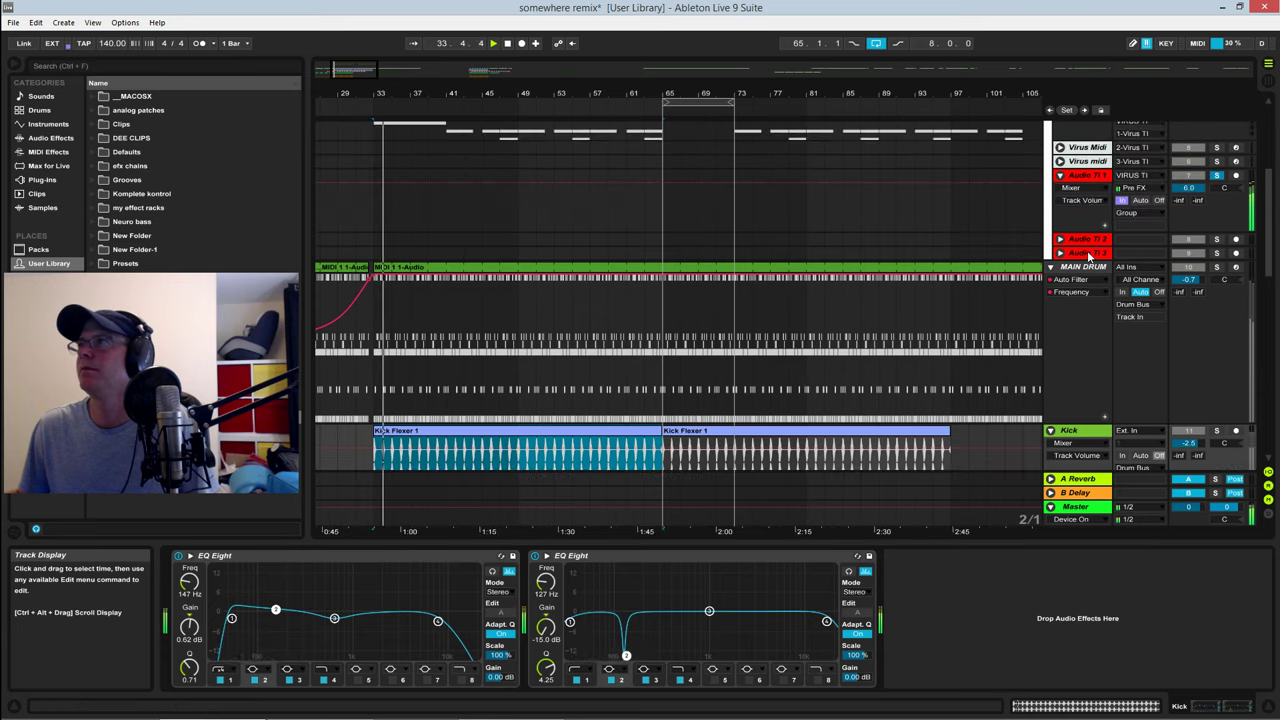
key("space")
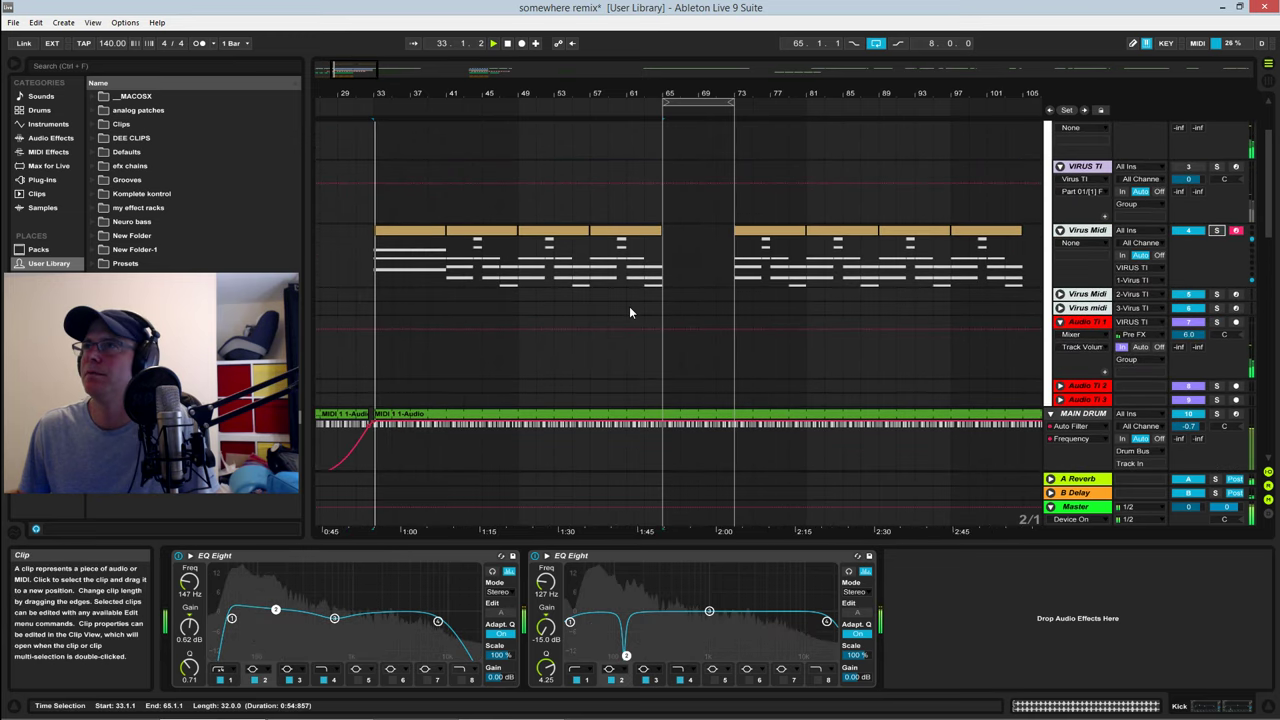
key("space")
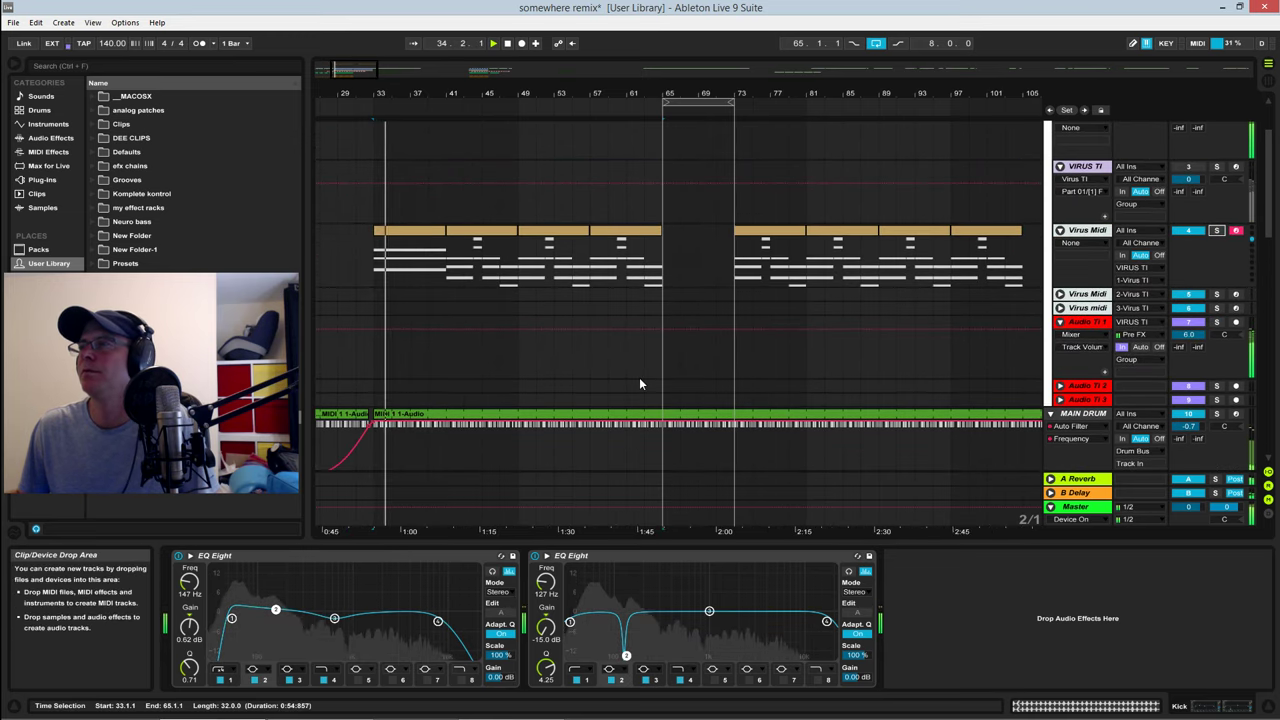
Step: Add an EQ Eight after the Compressor on Audio TI 1
left_click(1087, 322)
left_click(63, 140)
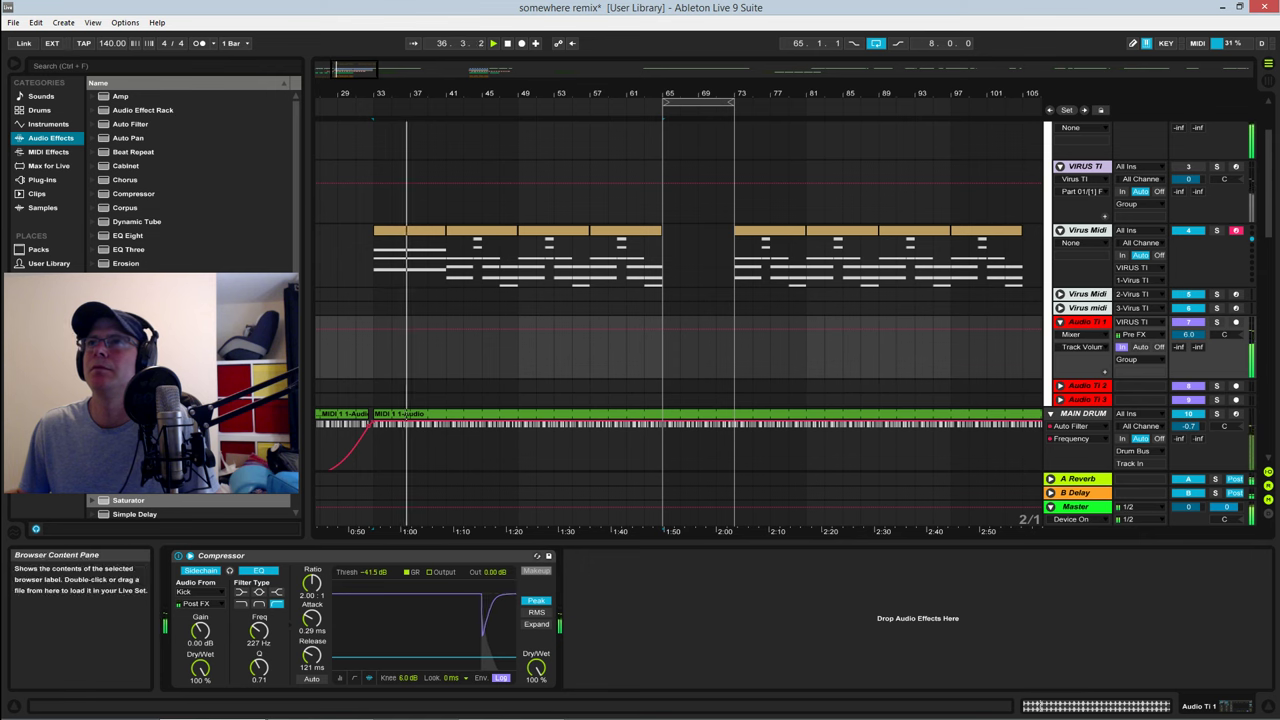
double_click(128, 236)
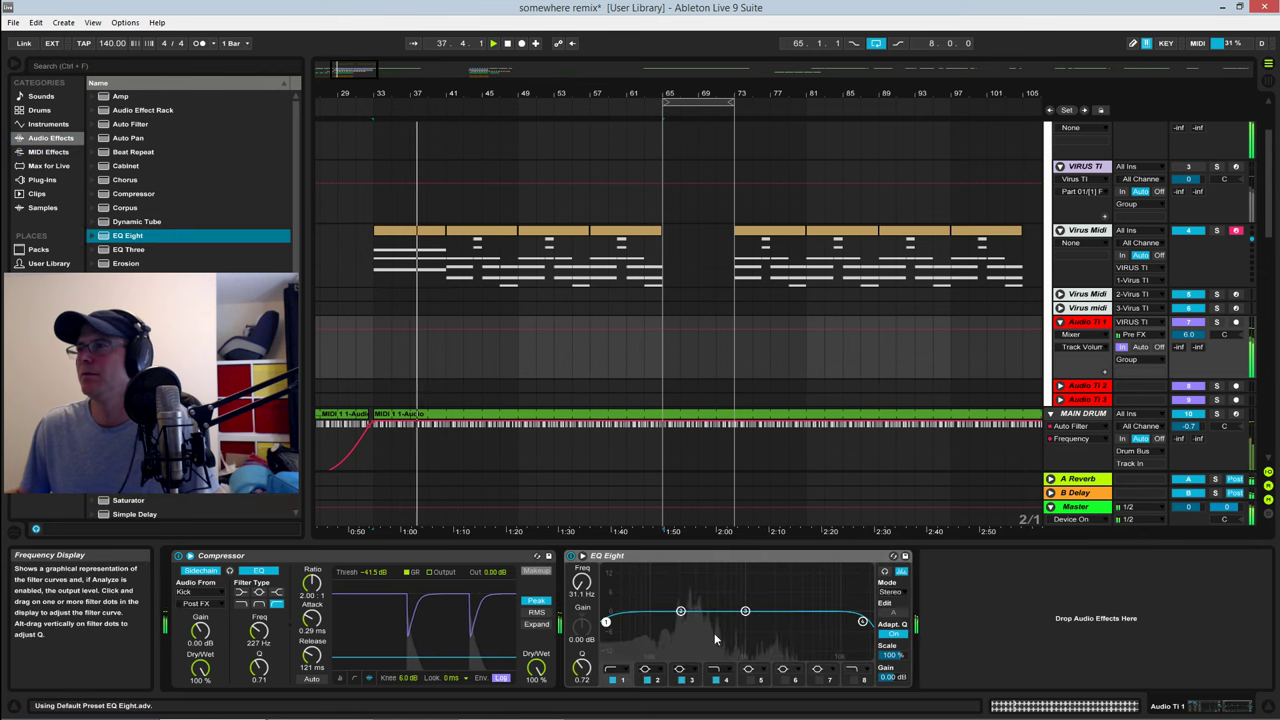
Step: Shape the EQ Eight with a boost of about 3.35 dB at 3.74 kHz and a low cut at about 116 Hz
left_click(613, 625)
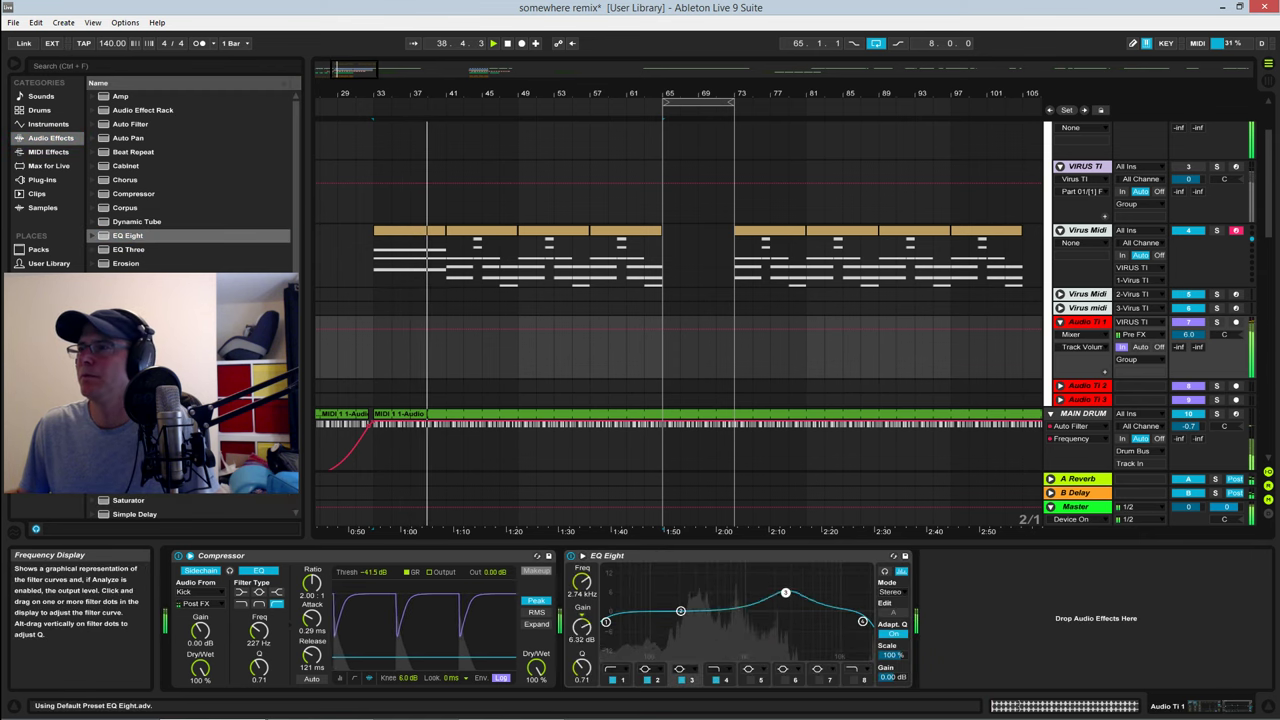
mouse_move(785, 593)
left_mouse_down()
mouse_move(713, 580)
mouse_move(745, 598)
mouse_move(690, 596)
mouse_move(798, 601)
left_mouse_up()
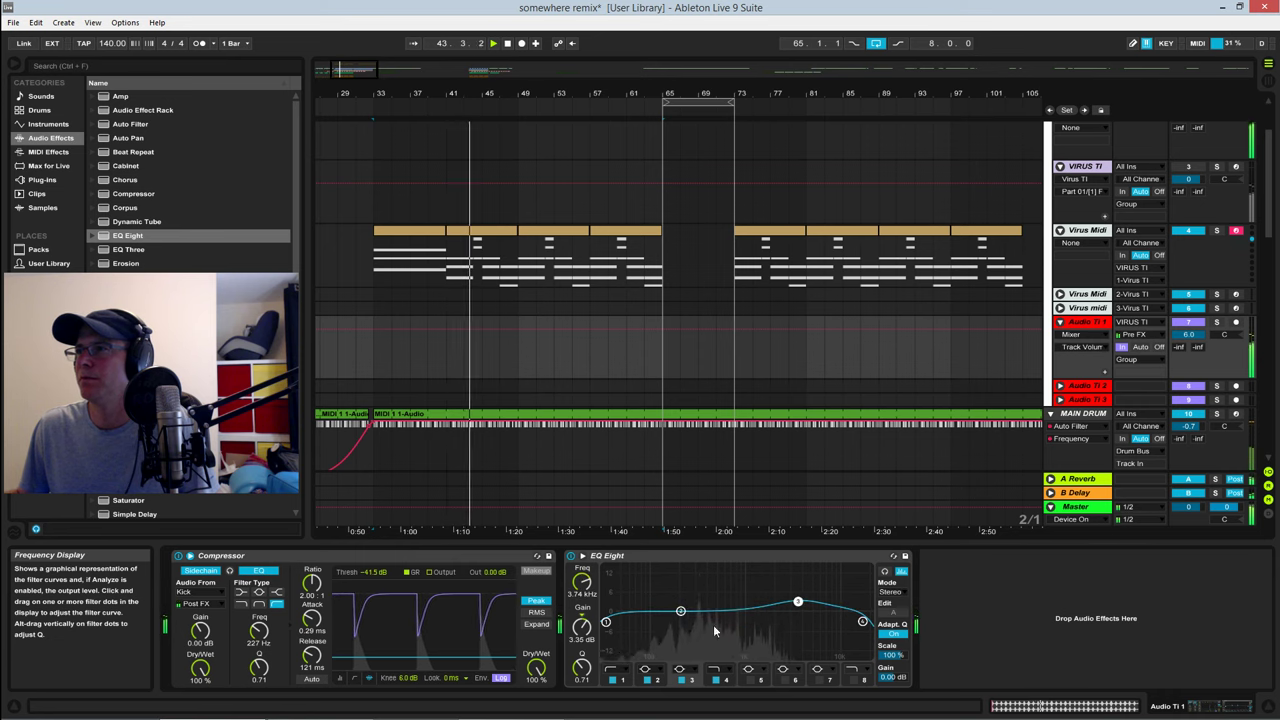
left_click_drag(605, 622, 658, 627)
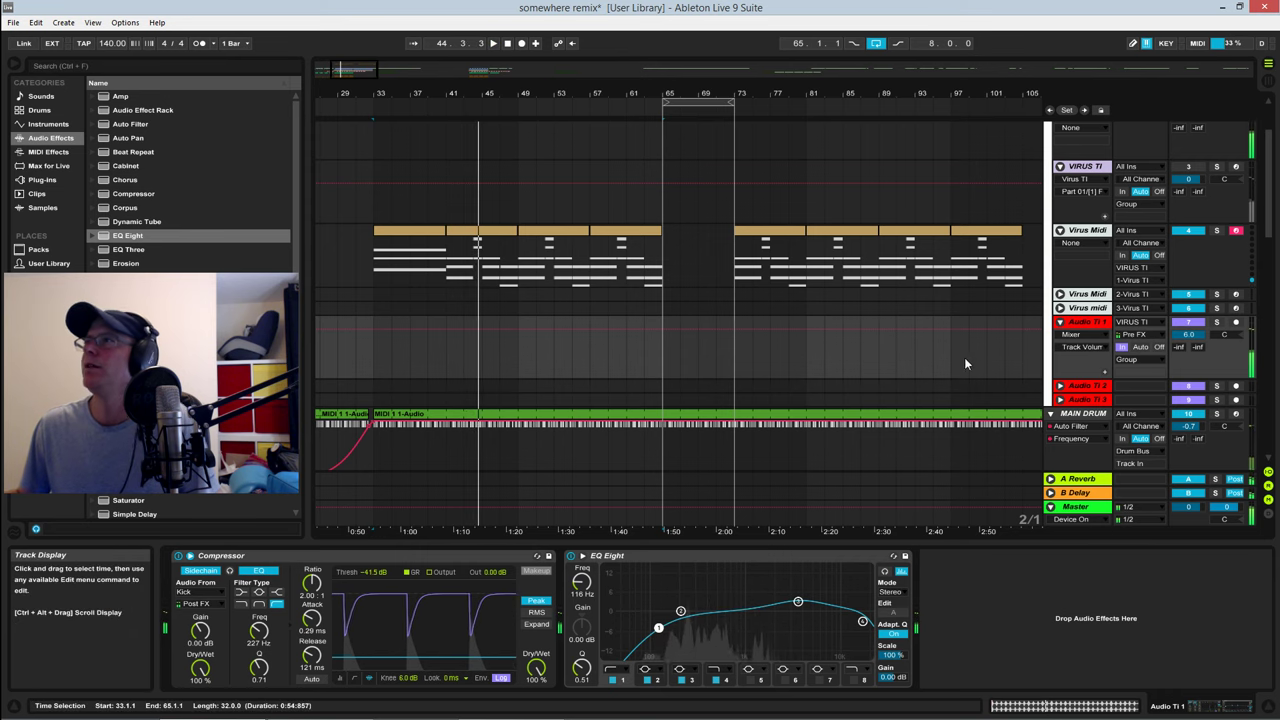
Step: Stop playback, search the plug-ins for "s1", and add the Waves S1 Imager Stereo to Audio TI 1
left_click(122, 62)
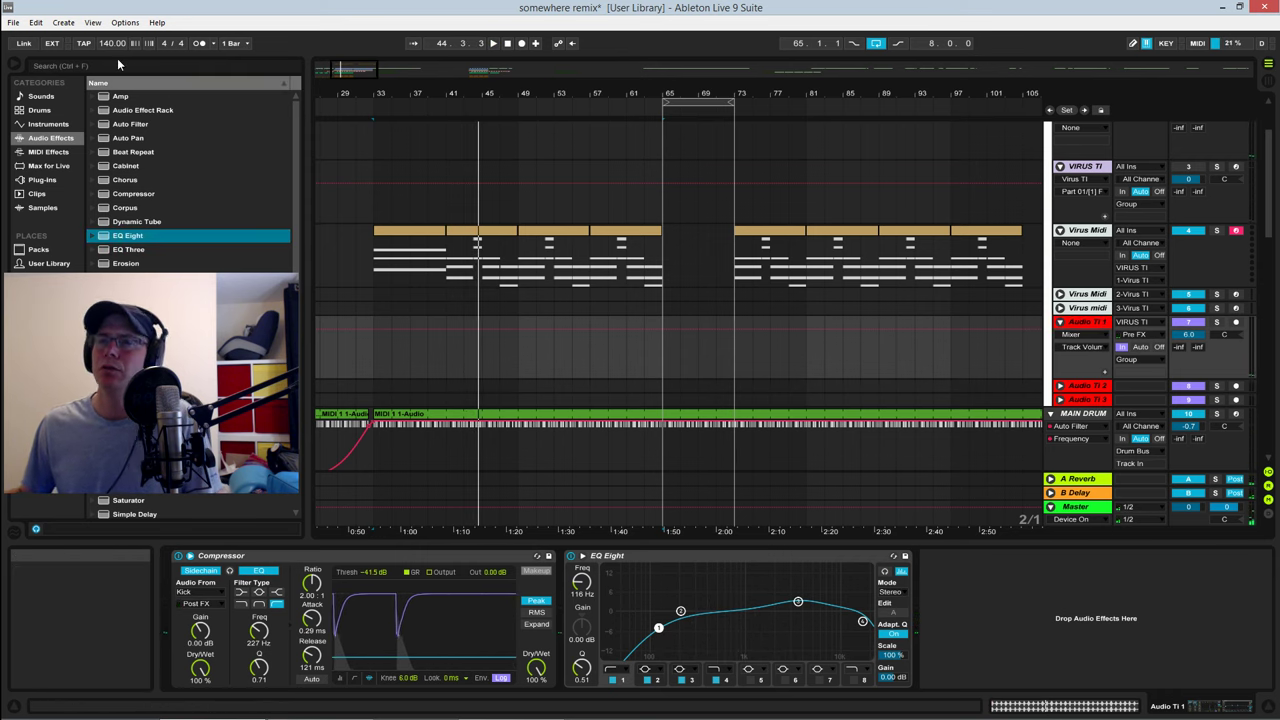
left_click(71, 65)
type("st")
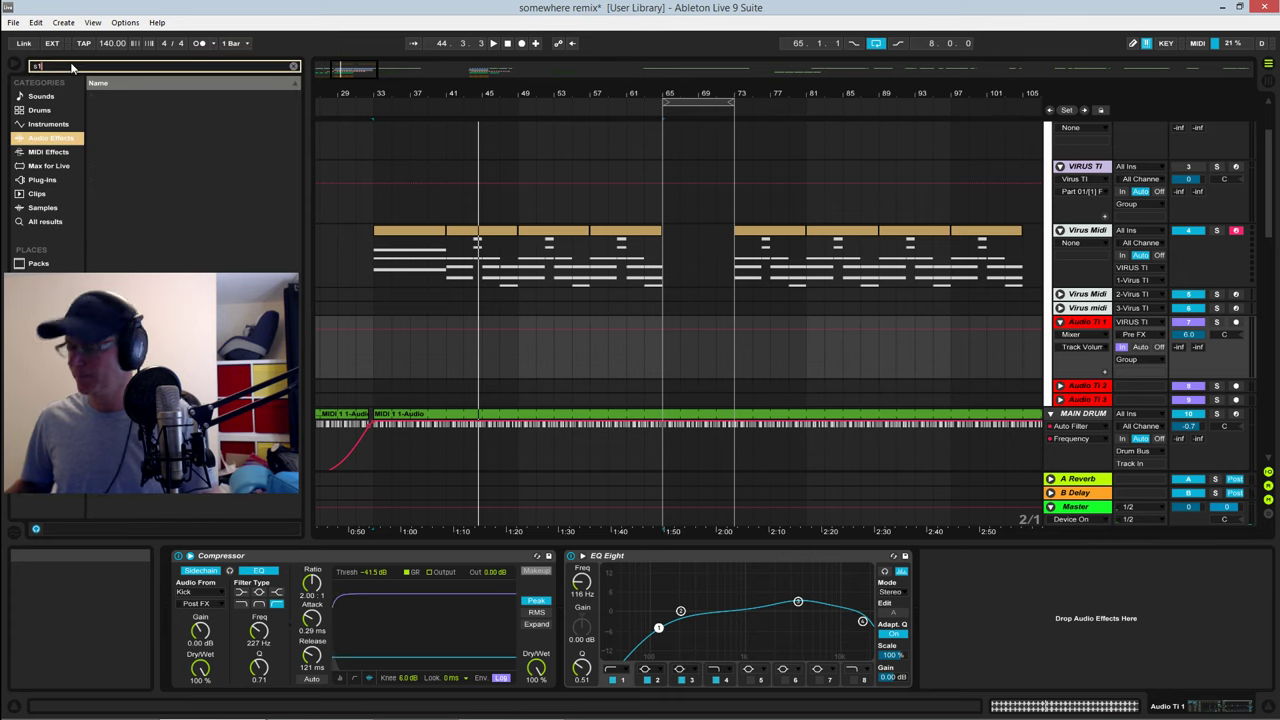
left_click(48, 180)
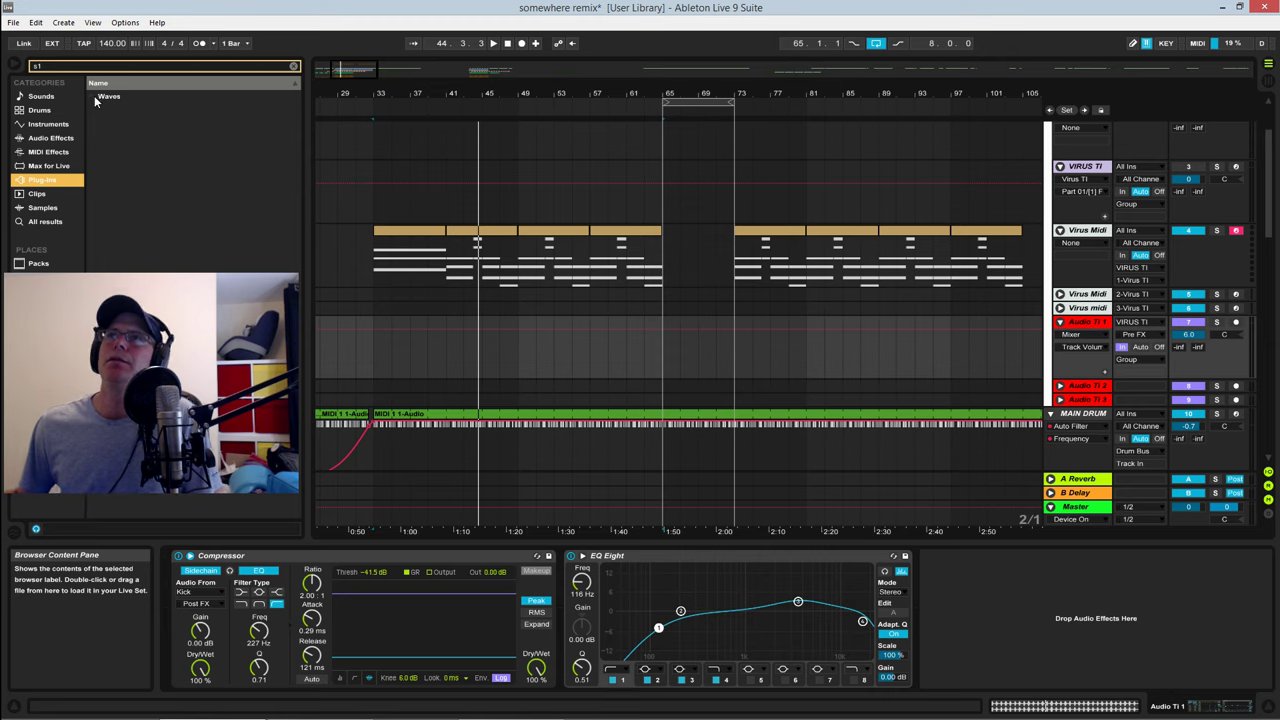
left_click(95, 98)
left_click(104, 111)
left_click(148, 126)
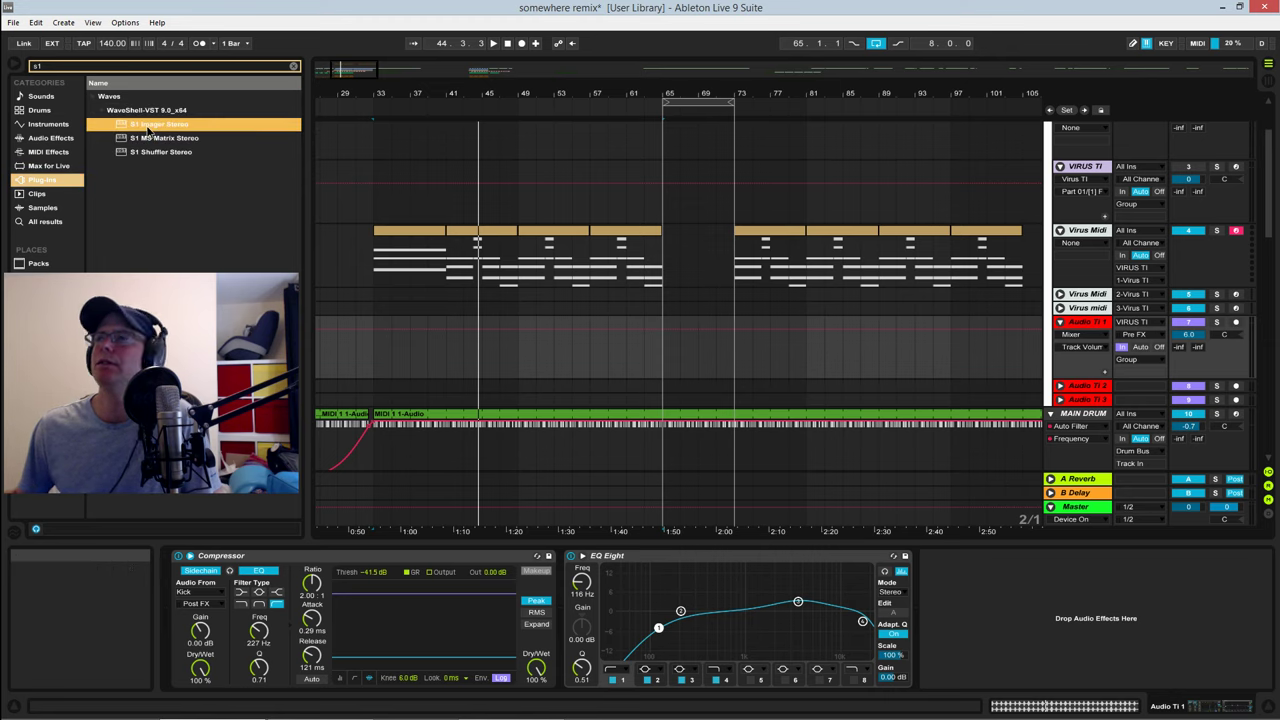
left_click_drag(1080, 327, 1082, 329)
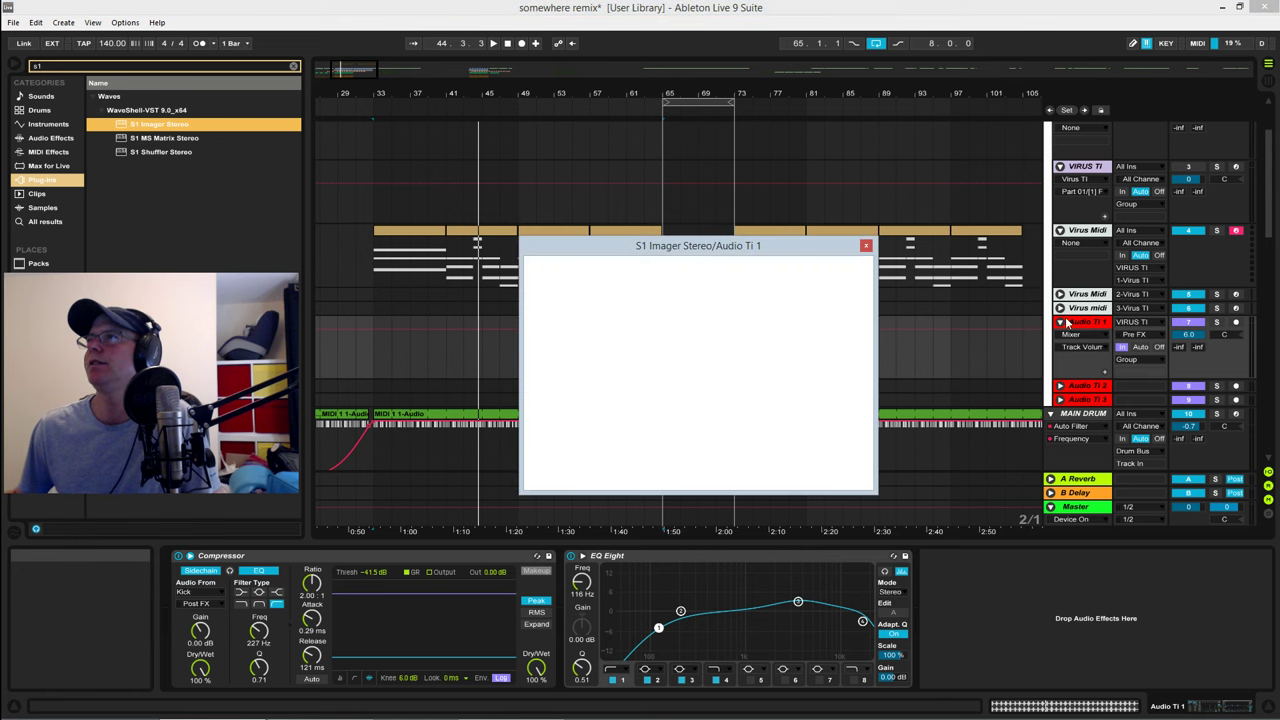
Step: Widen the S1 Imager's stereo width to 2.70 and audition it
left_click_drag(604, 360, 601, 302)
key("space")
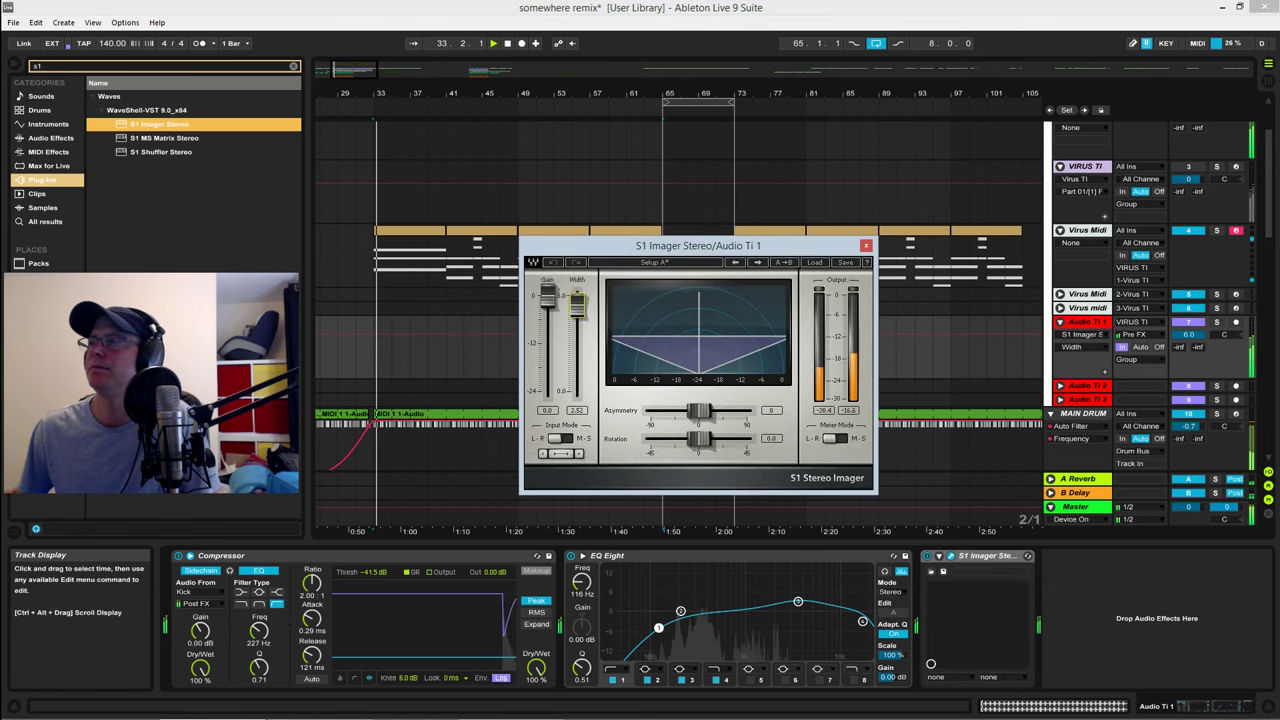
left_click(1177, 340)
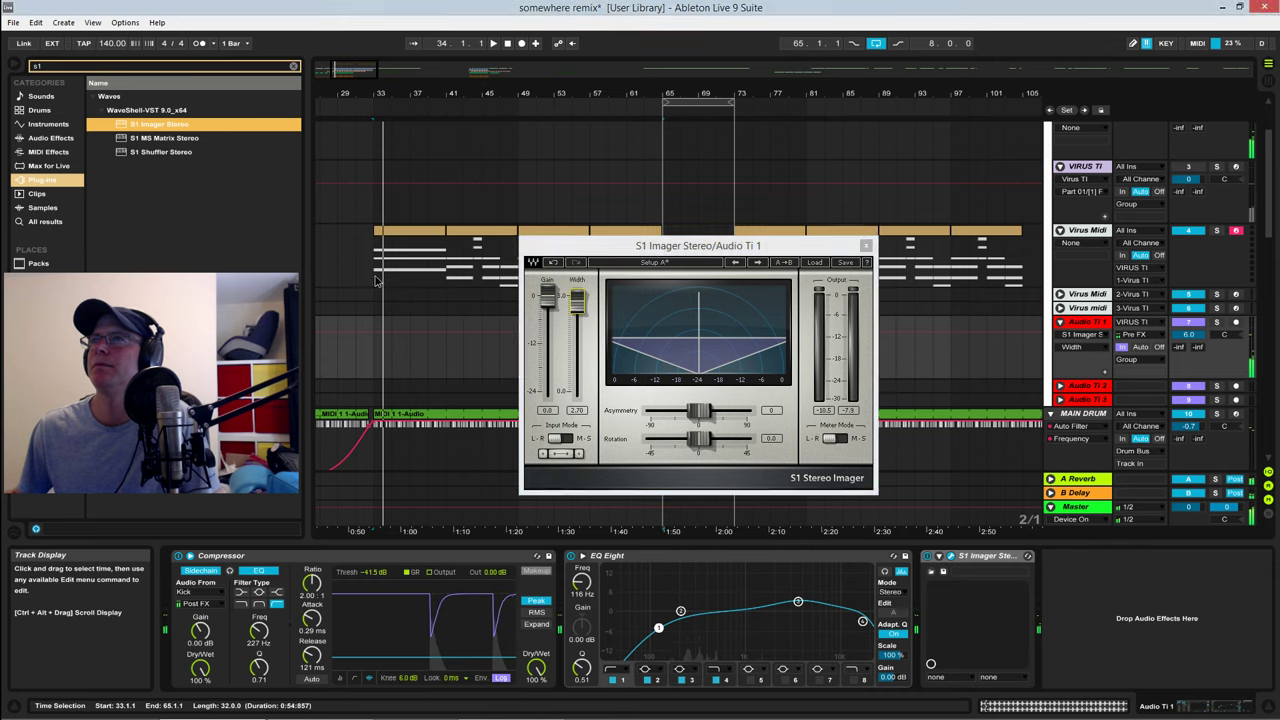
Step: Play from bar 33 and lower Audio TI 1's track volume to 0.8 dB
key("space")
key("space")
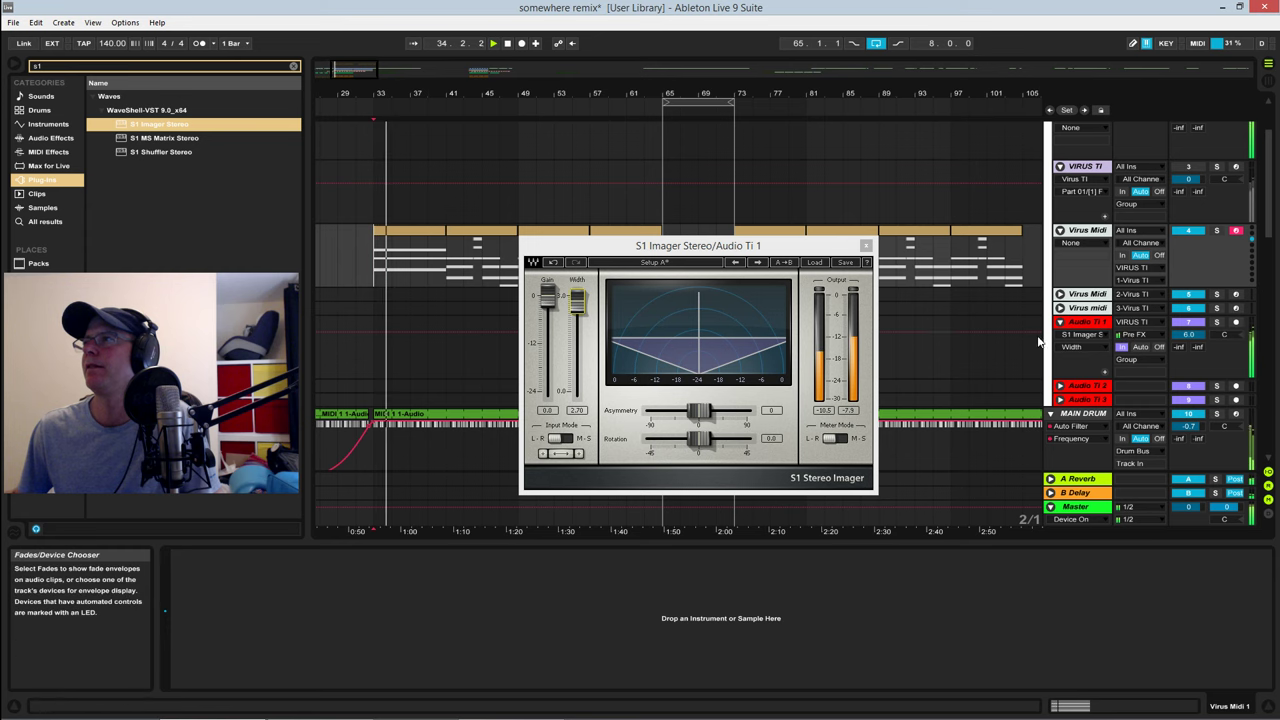
left_click_drag(1185, 341, 1185, 350)
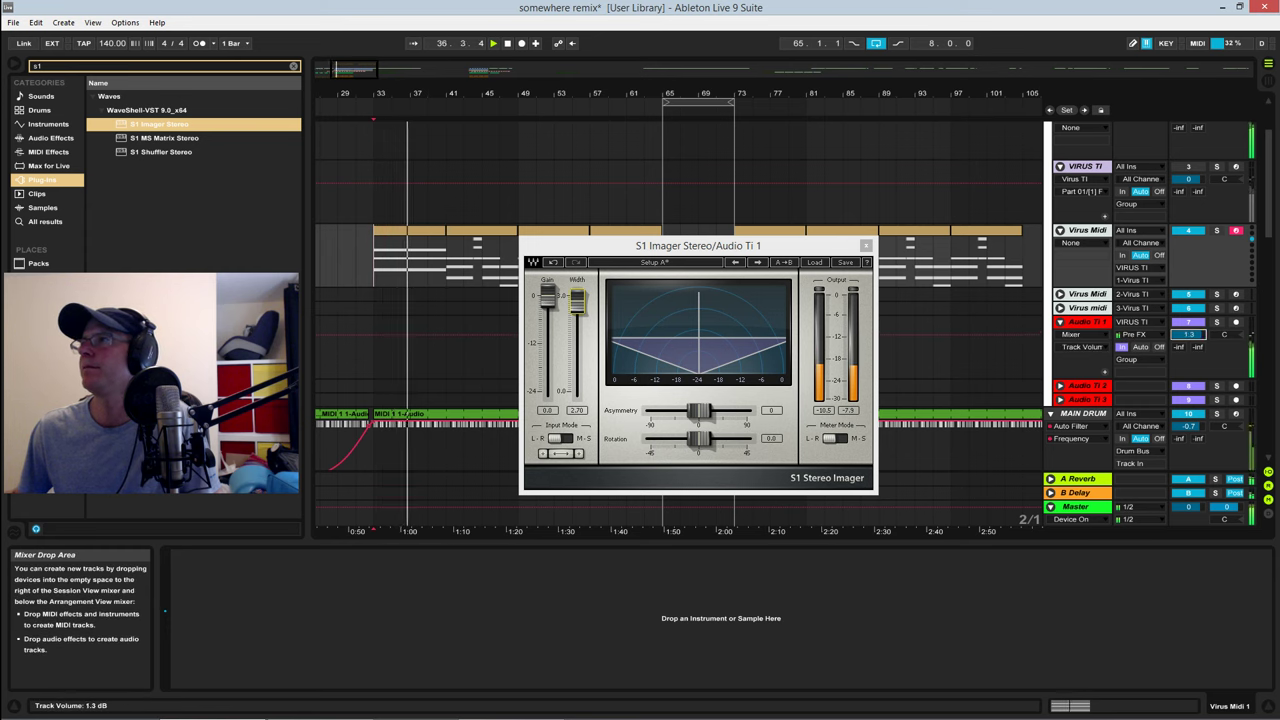
left_click_drag(1185, 350, 1185, 354)
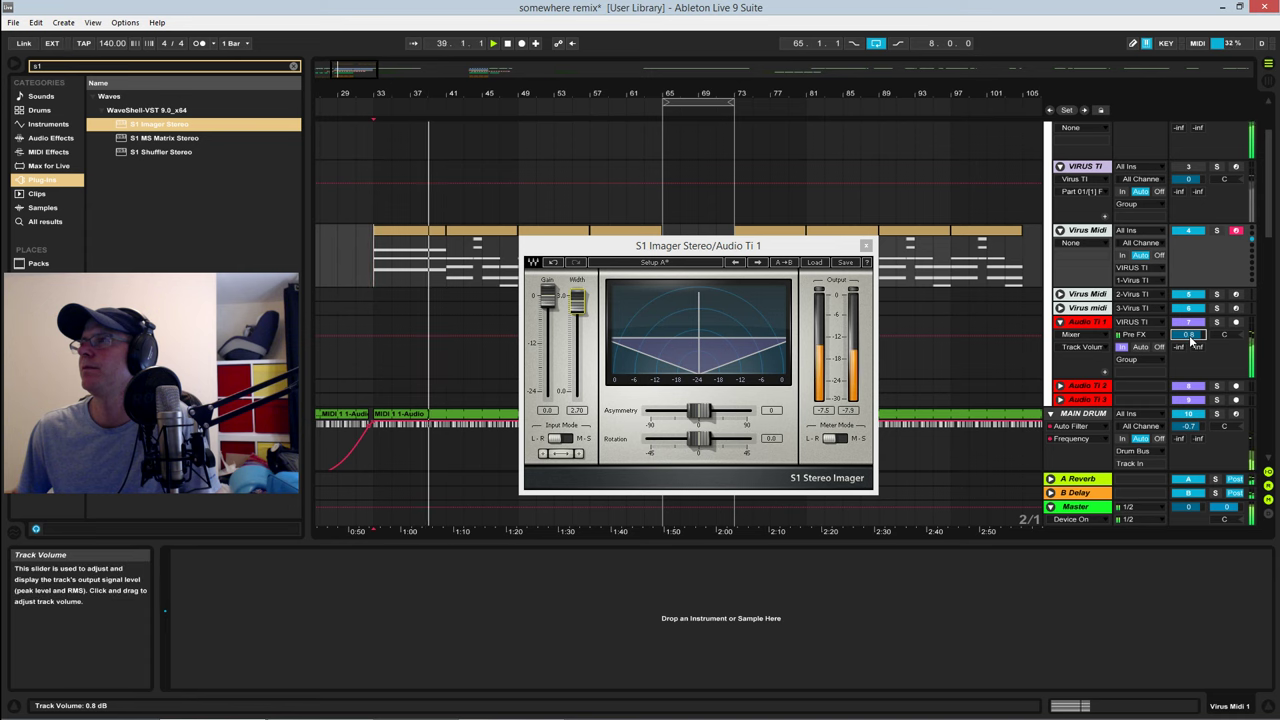
Step: Open the Virus TI's oscillator page and set Oscillator 1 to the Wavetable model with the Bells 1 wavetable
scroll(1080, 230, "up", 3)
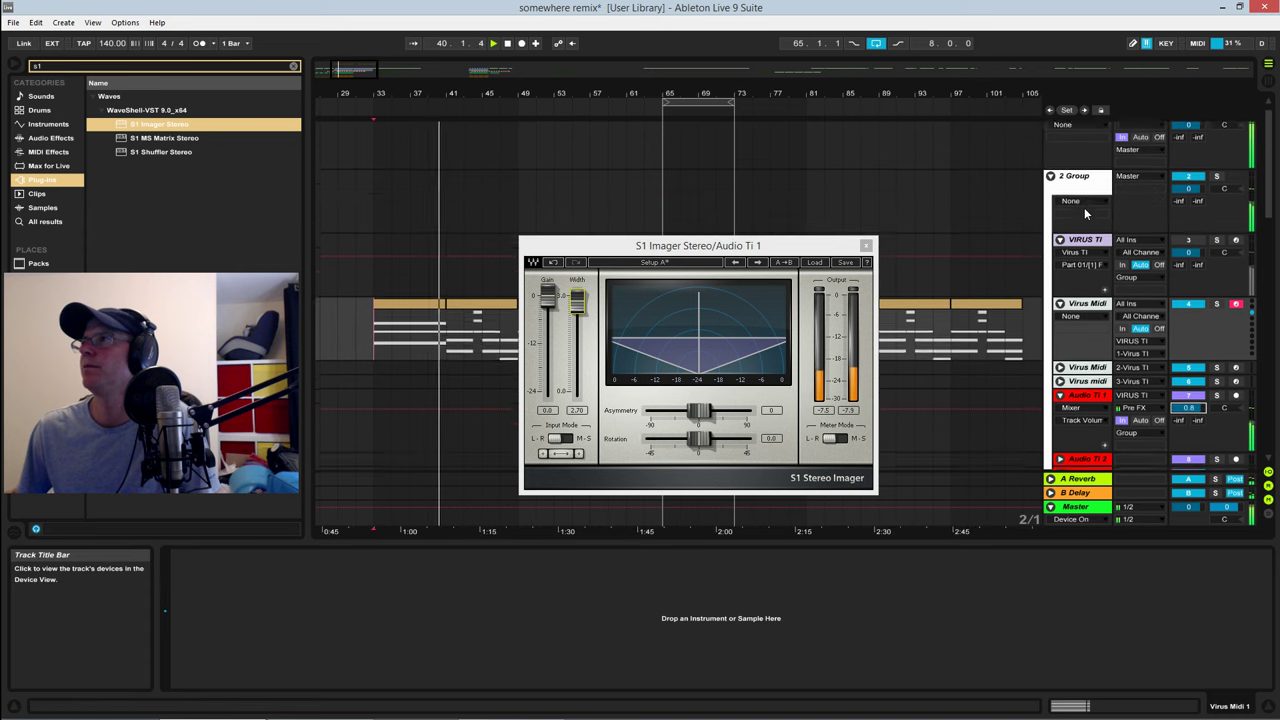
left_click(1095, 266)
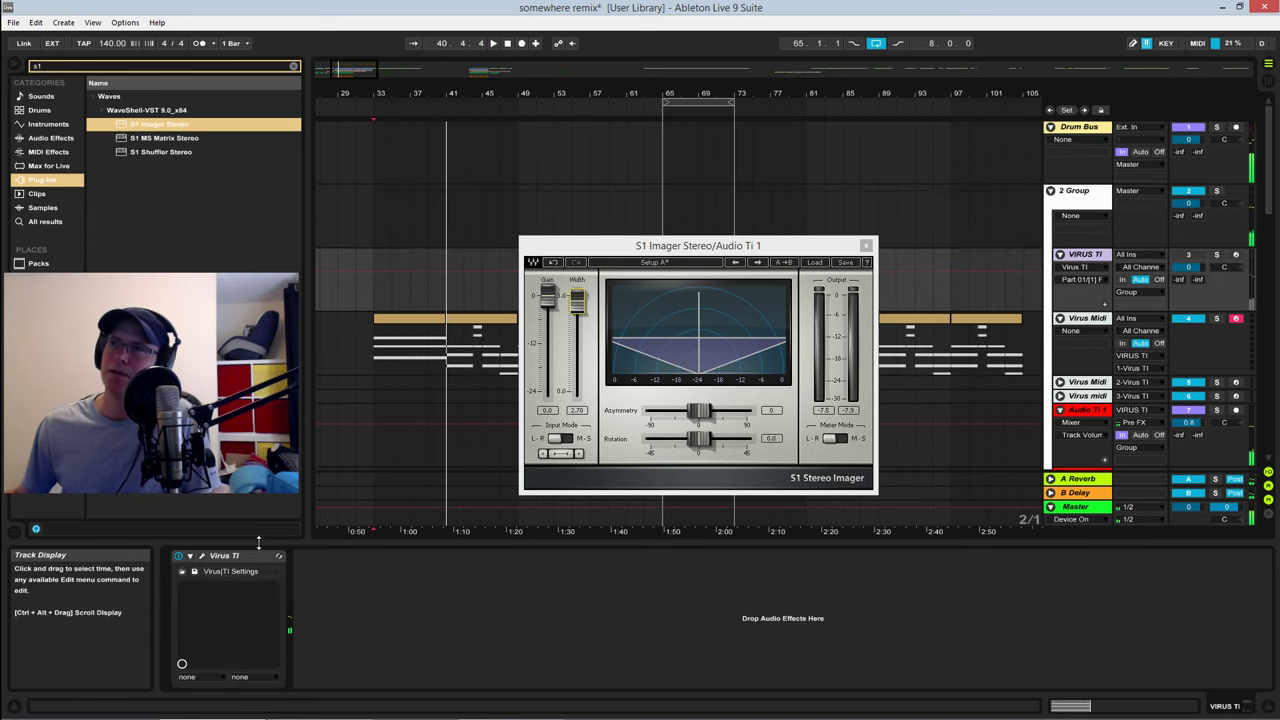
left_click(764, 267)
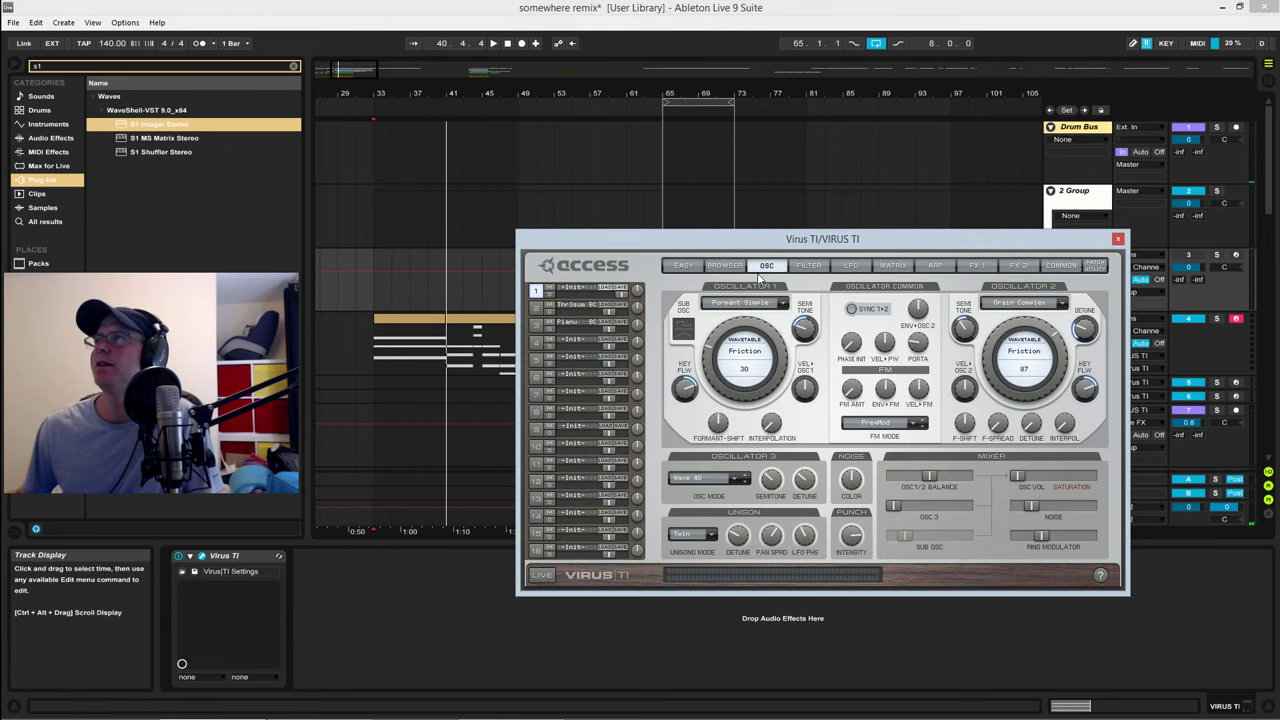
left_click(783, 303)
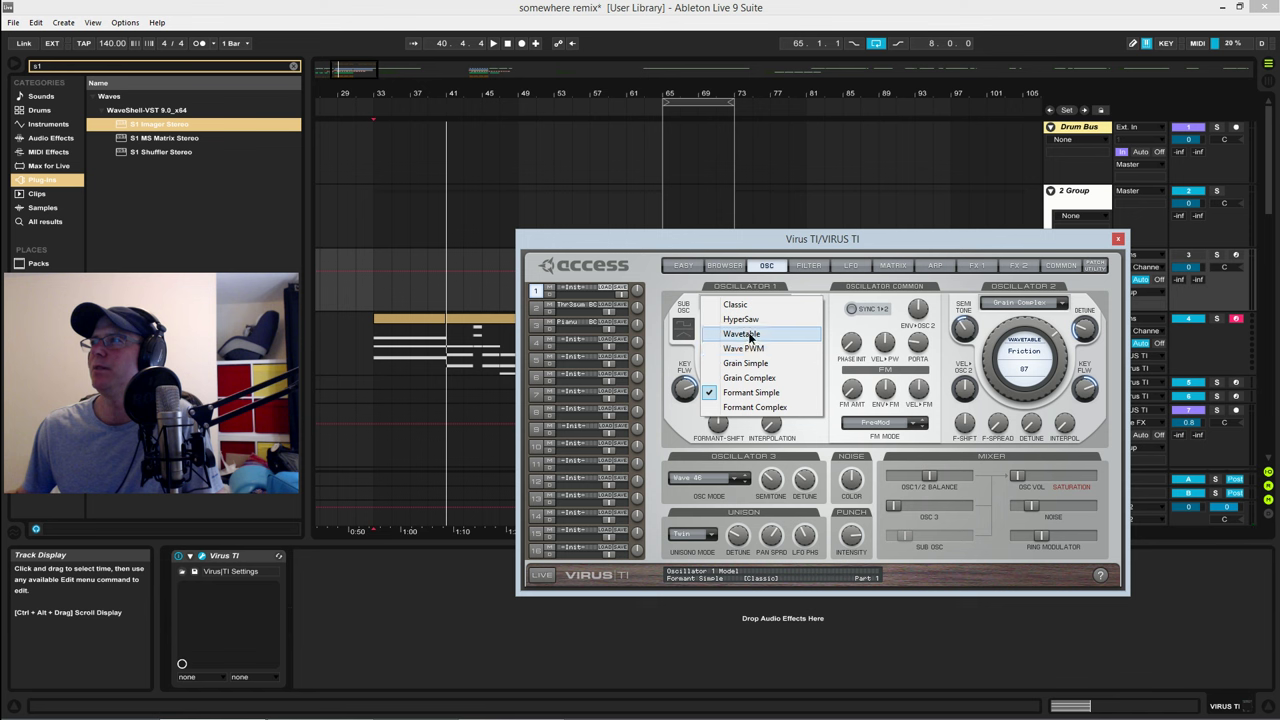
left_click(748, 334)
left_click(752, 358)
left_click(860, 428)
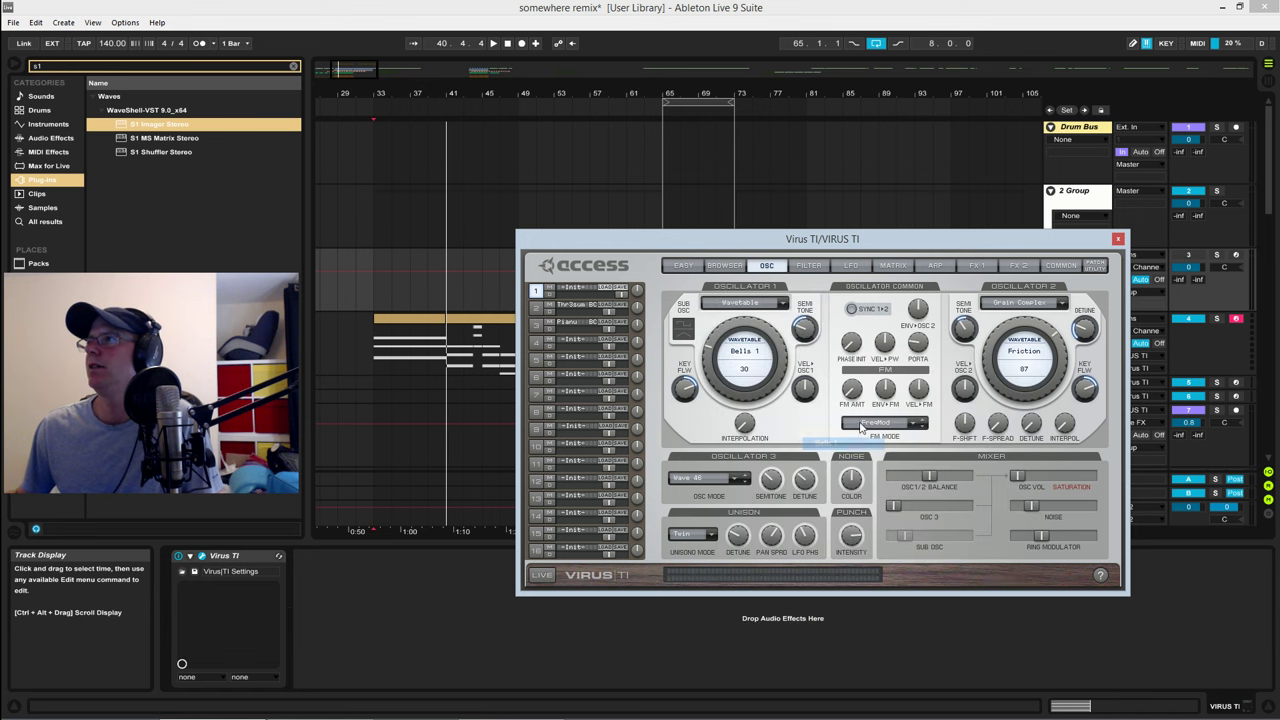
Step: Set Oscillator 2's wavetable to Smooth Rough, play the part, and change Oscillator 1's wavetable to Sundial 1
left_click(1010, 350)
left_click(1083, 418)
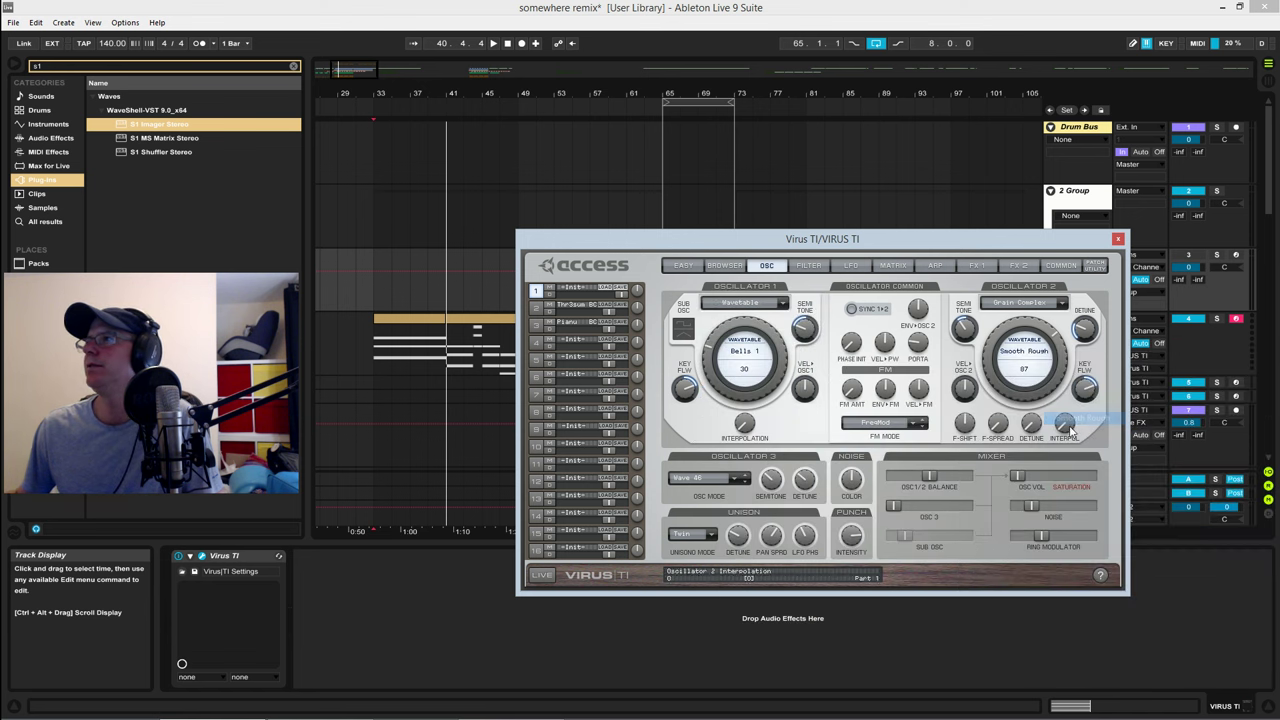
key("space")
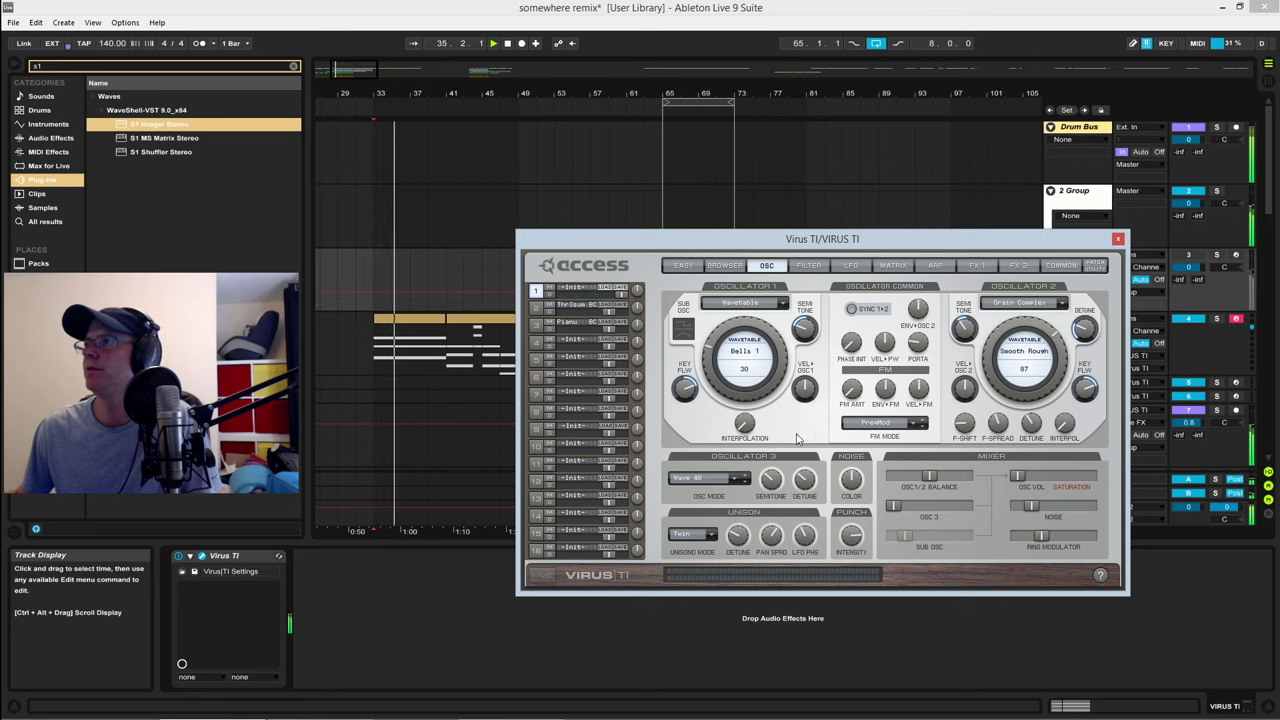
left_click(755, 376)
left_click(924, 524)
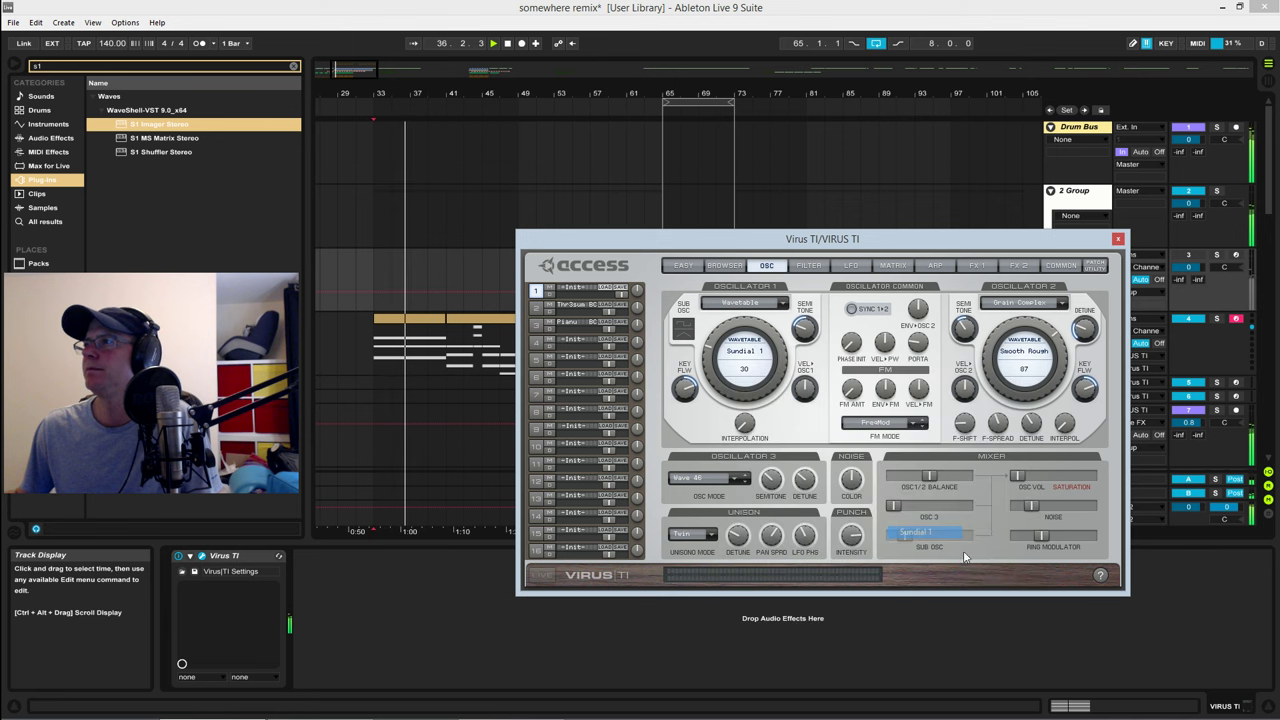
Step: Play the new sound from bar 33 with 2 Group soloed, and move the Virus TI window clear of the track controls
key("space")
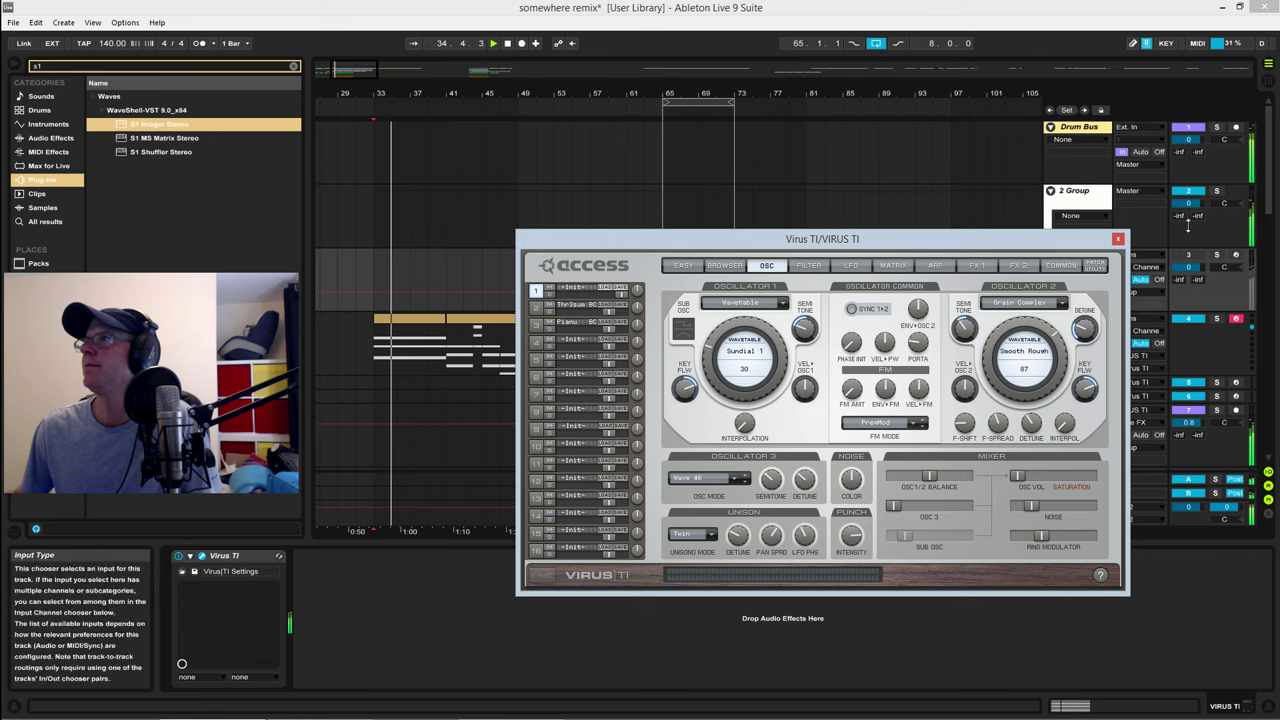
left_click(1217, 190)
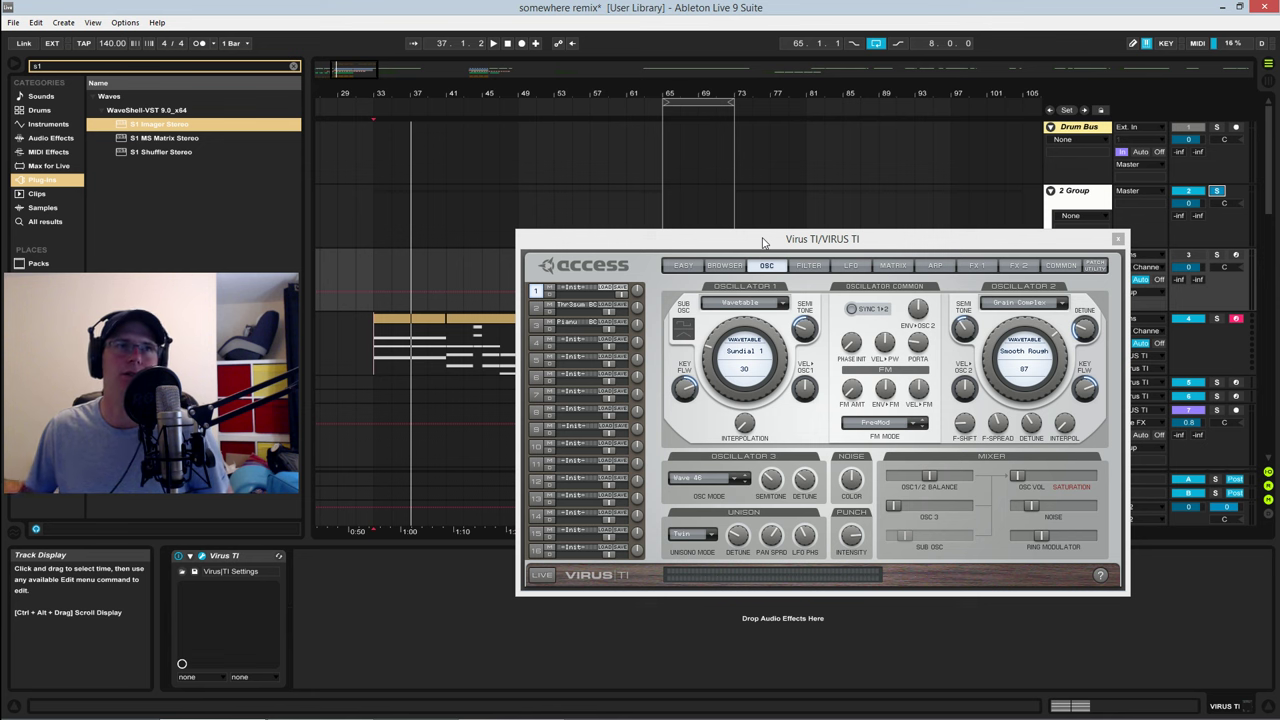
left_click_drag(826, 242, 692, 219)
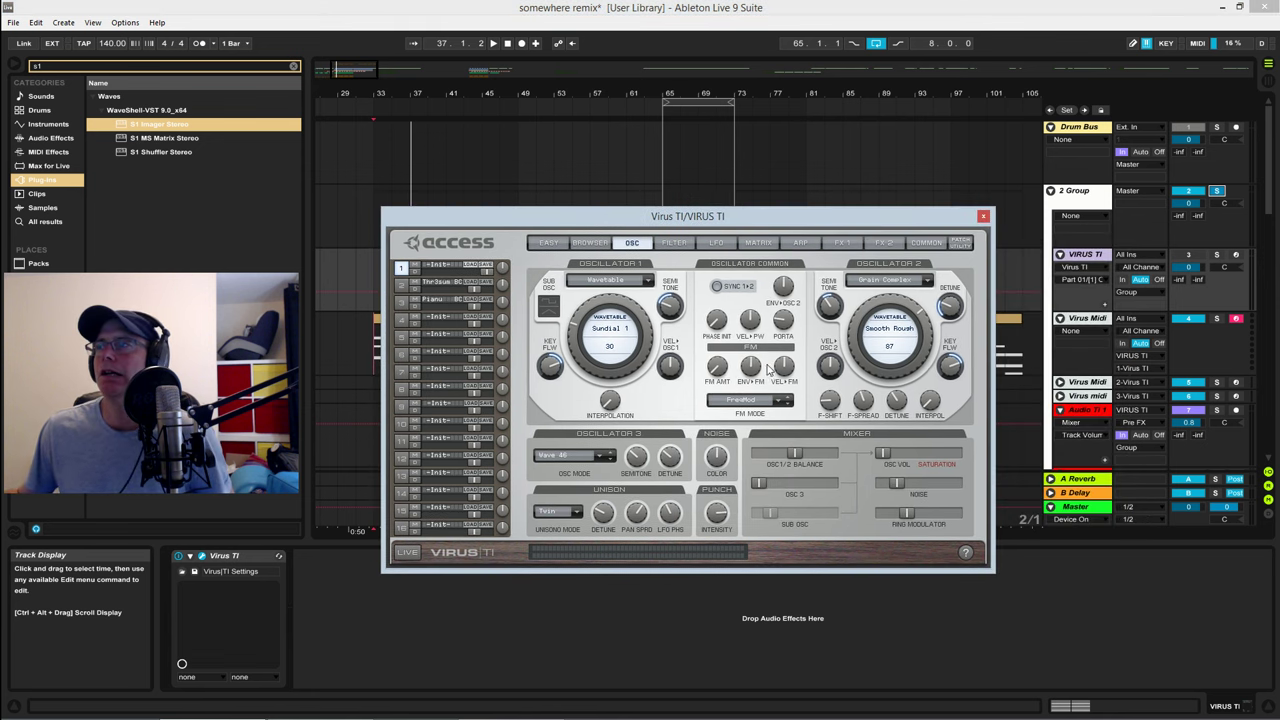